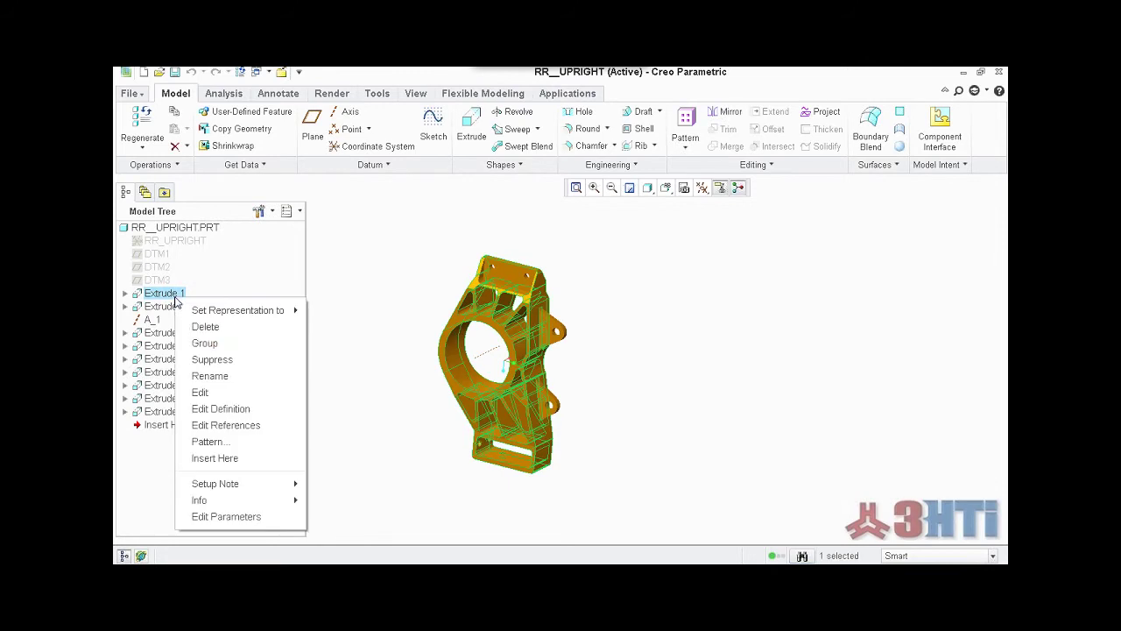
# Step: Show the dimensions of the Extrude 1 feature on the model and dismiss them again
pyautogui.click(209, 392)
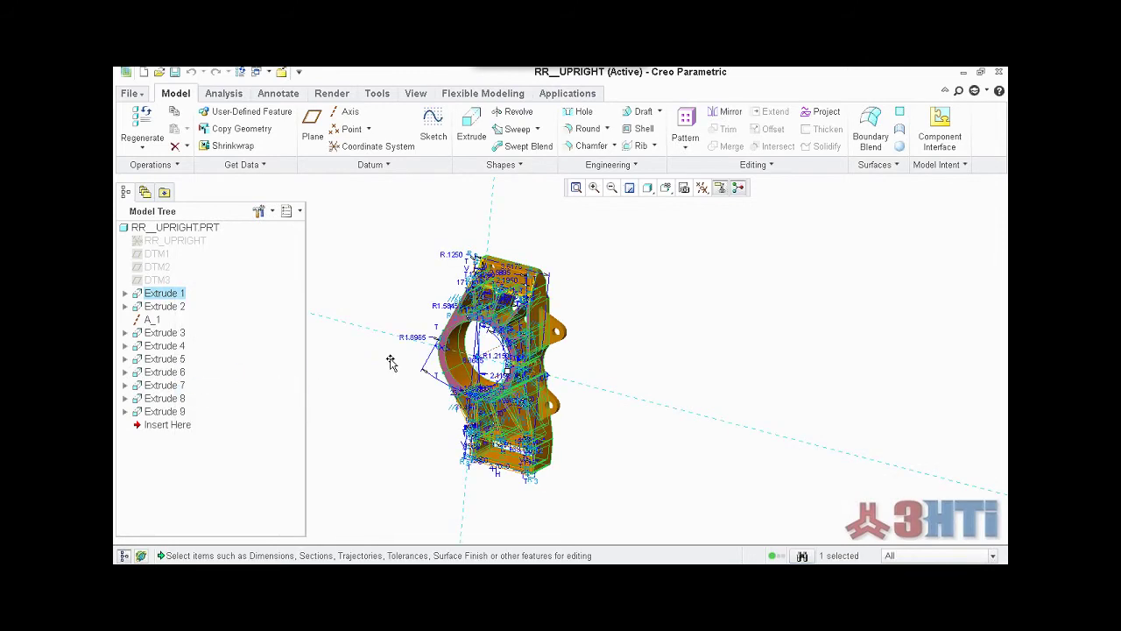
pyautogui.moveTo(404, 361)
pyautogui.mouseDown(button='middle')
pyautogui.moveTo(449, 291)
pyautogui.moveTo(399, 354)
pyautogui.mouseUp(button='middle')
pyautogui.scroll(2, 399, 355)
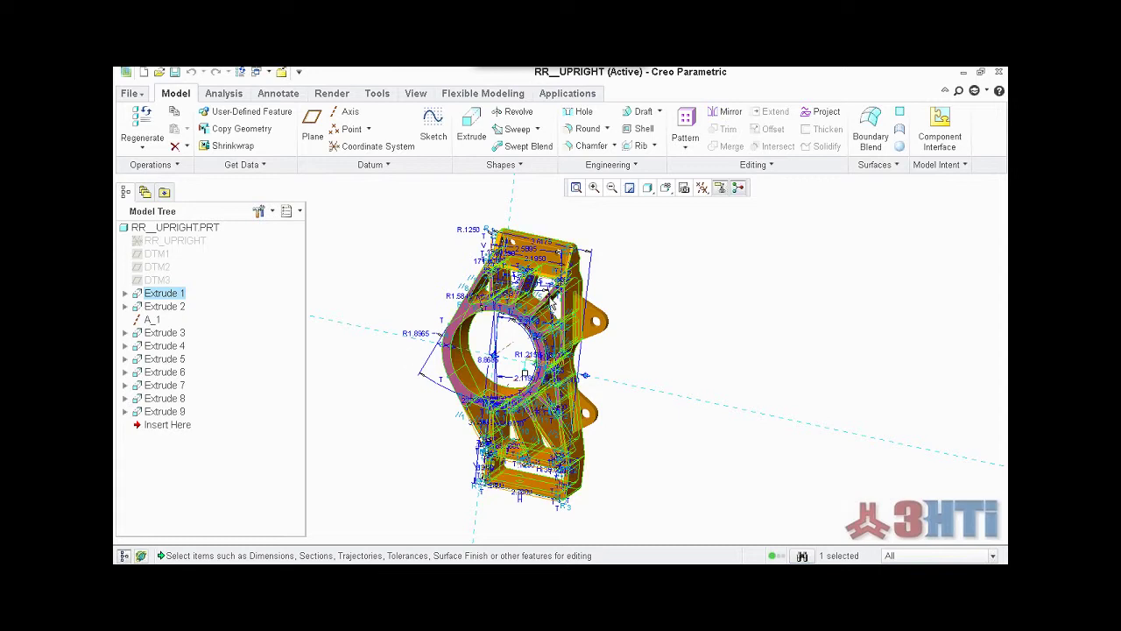
pyautogui.click(677, 277)
# Step: Switch to the flexible modeling tools and decline the getting-started content
pyautogui.moveTo(585, 349)
pyautogui.mouseDown(button='middle')
pyautogui.moveTo(640, 369)
pyautogui.moveTo(609, 344)
pyautogui.moveTo(576, 367)
pyautogui.mouseUp(button='middle')
pyautogui.scroll(-2, 576, 369)
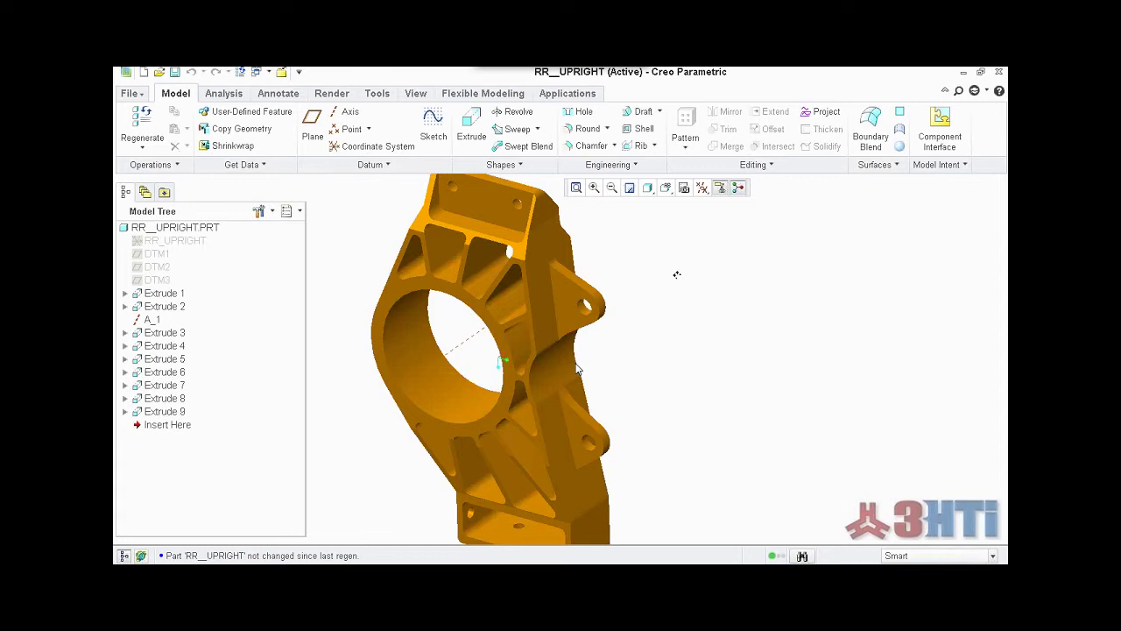
pyautogui.scroll(3, 563, 452)
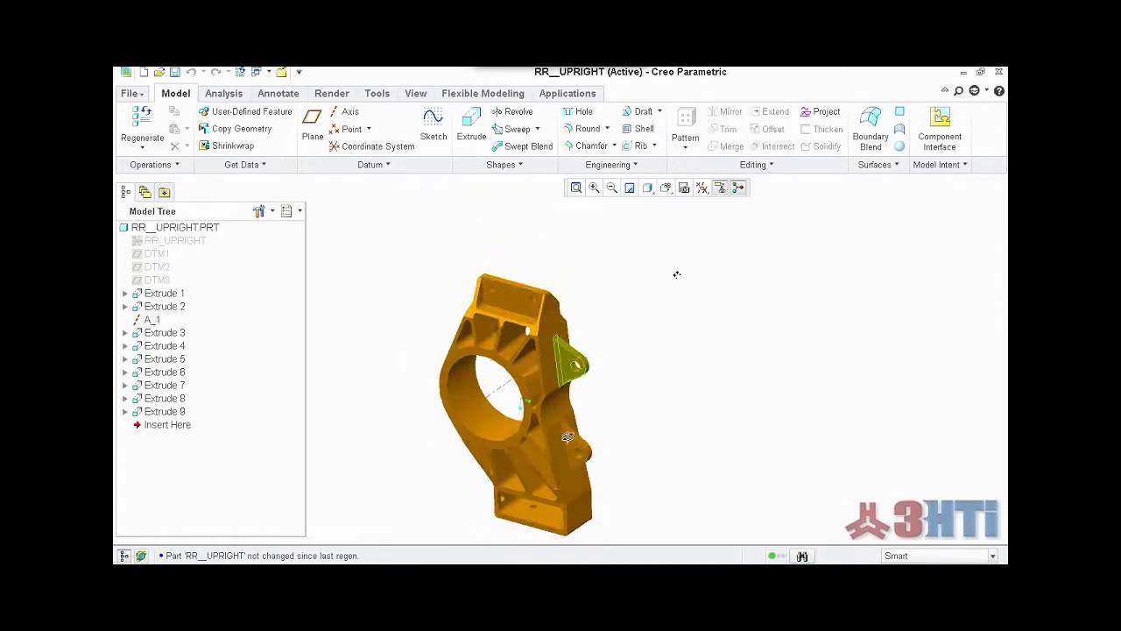
pyautogui.scroll(-3, 525, 410)
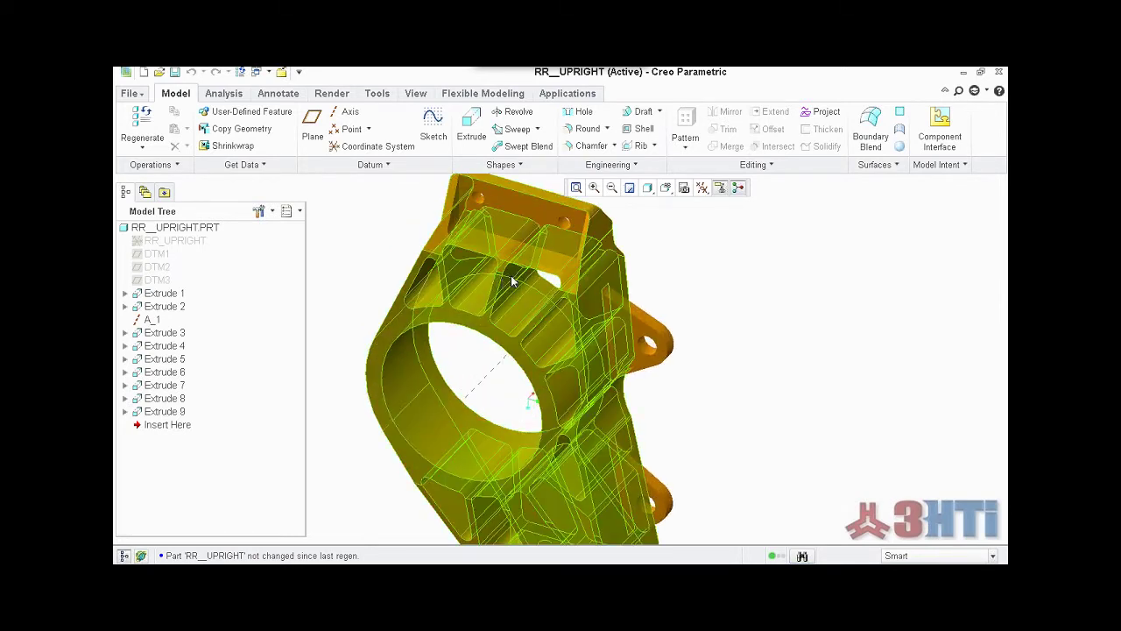
pyautogui.click(482, 94)
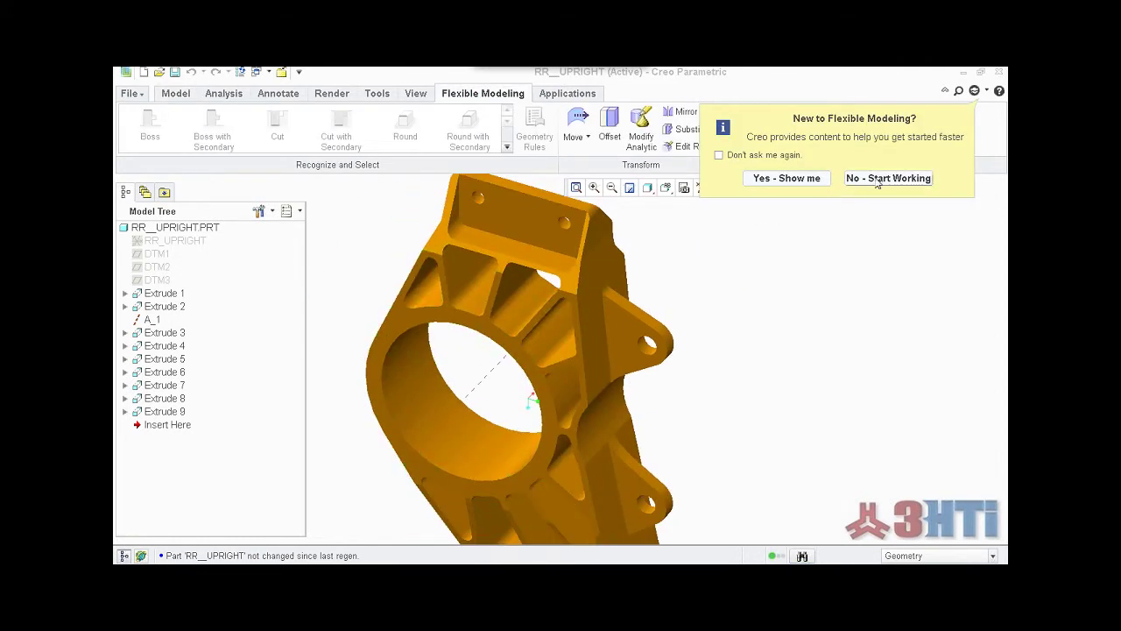
pyautogui.click(876, 178)
# Step: Start a move of both side faces of the middle rib above the bore, with its origin on datum axis A_1
pyautogui.scroll(-4, 544, 312)
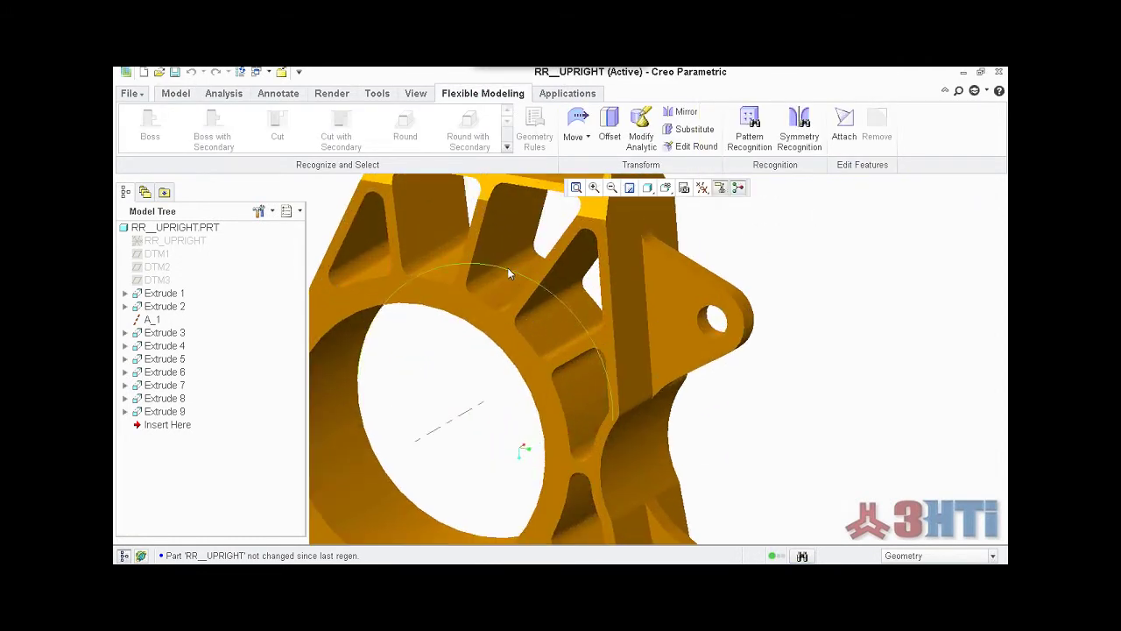
pyautogui.click(500, 230)
pyautogui.moveTo(500, 226); pyautogui.dragTo(524, 342, button='middle')
pyautogui.scroll(-3, 517, 360)
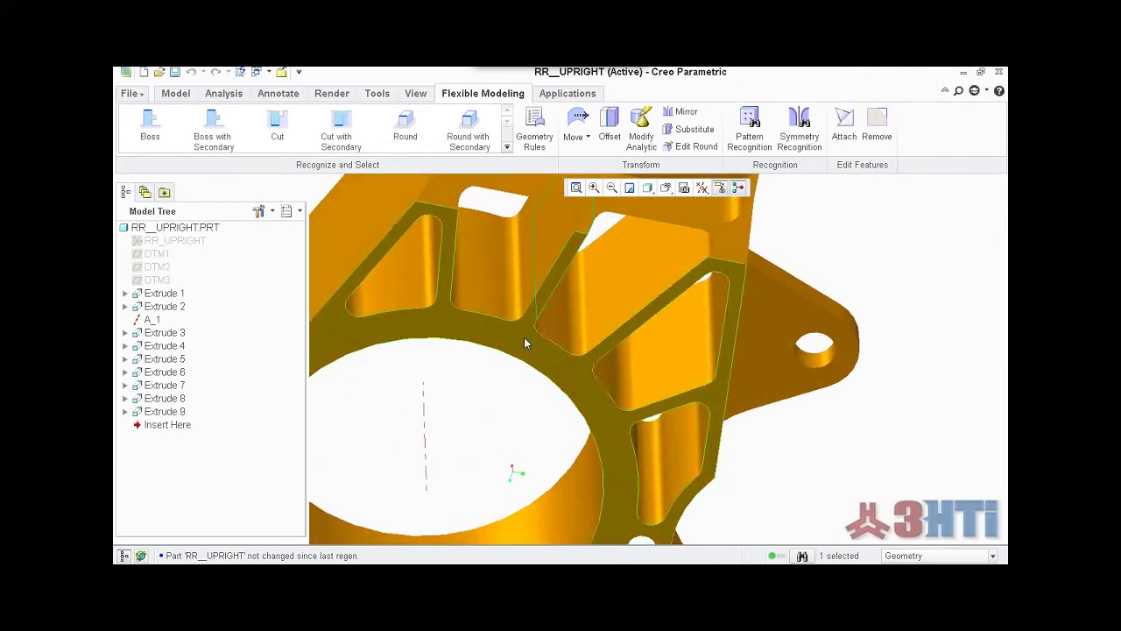
pyautogui.keyDown('ctrl'); pyautogui.click(542, 248); pyautogui.keyUp('ctrl')
pyautogui.scroll(3, 519, 418)
pyautogui.scroll(2, 519, 418)
pyautogui.moveTo(520, 418); pyautogui.dragTo(501, 394, button='middle')
pyautogui.scroll(1, 501, 394)
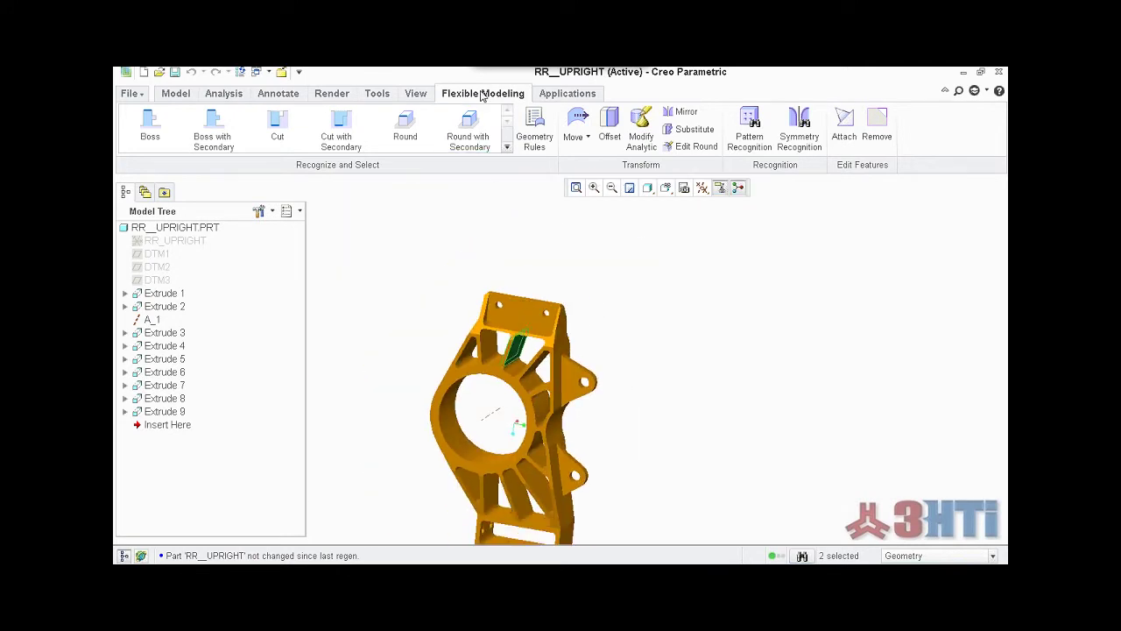
pyautogui.click(575, 133)
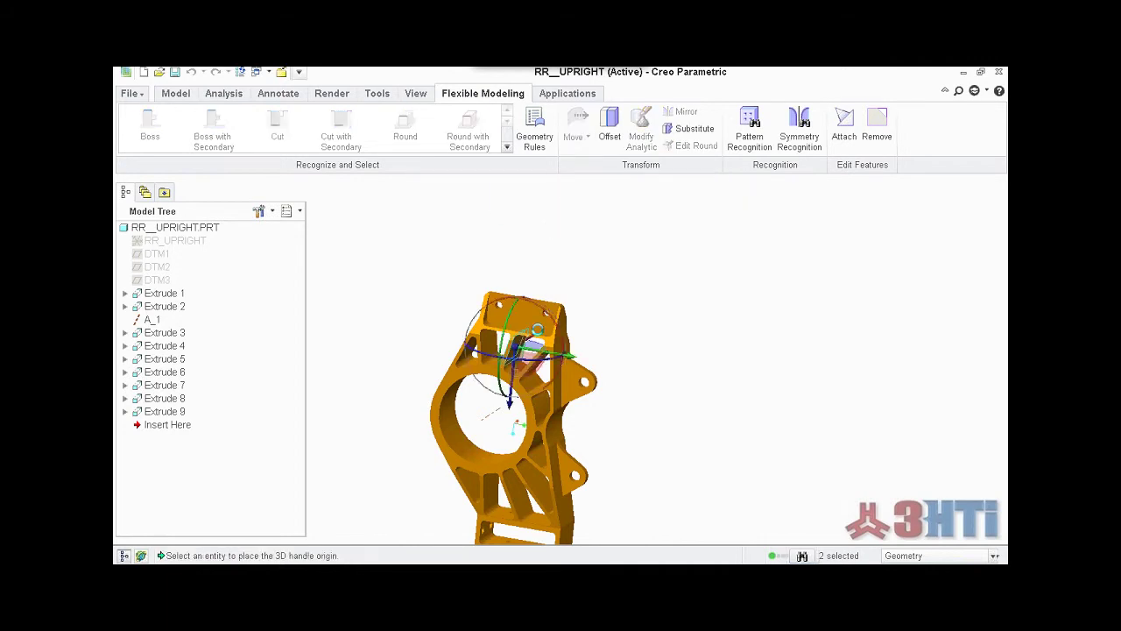
pyautogui.scroll(-2, 484, 427)
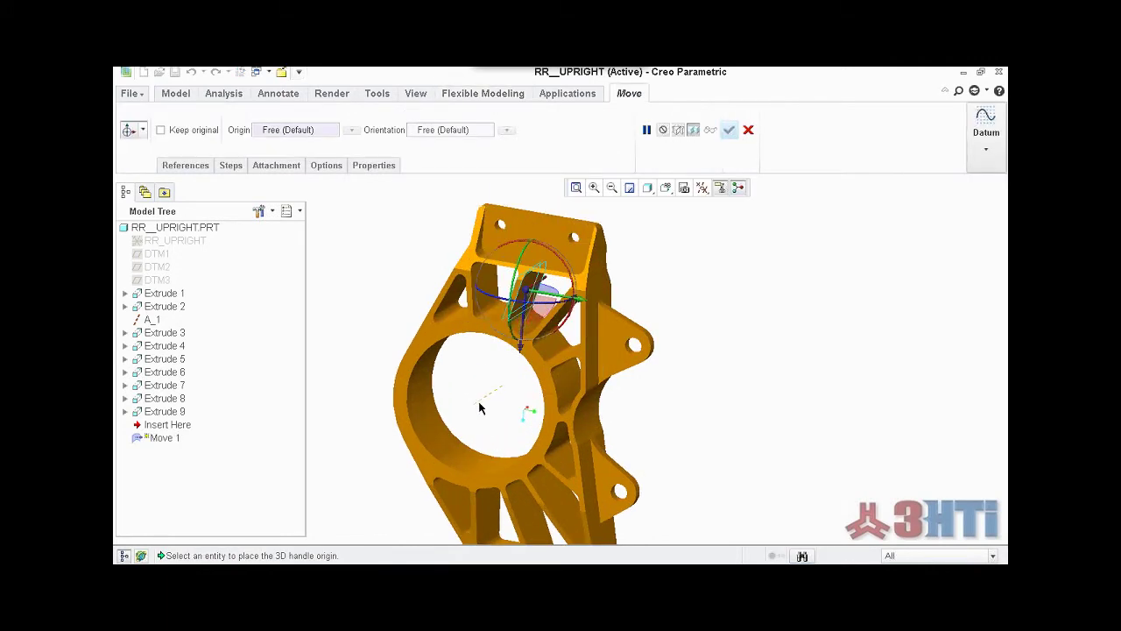
pyautogui.click(479, 407)
pyautogui.moveTo(501, 361); pyautogui.dragTo(491, 376, button='middle')
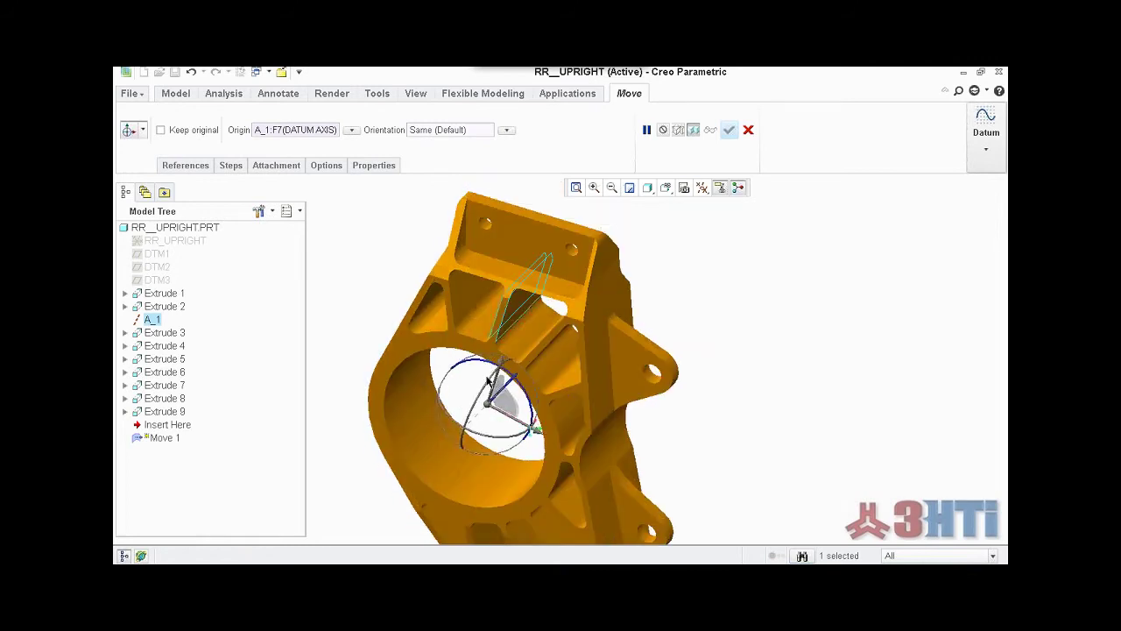
# Step: Rotate the rib faces 8 degrees about the bore axis and accept the move
pyautogui.moveTo(487, 368); pyautogui.dragTo(526, 371)
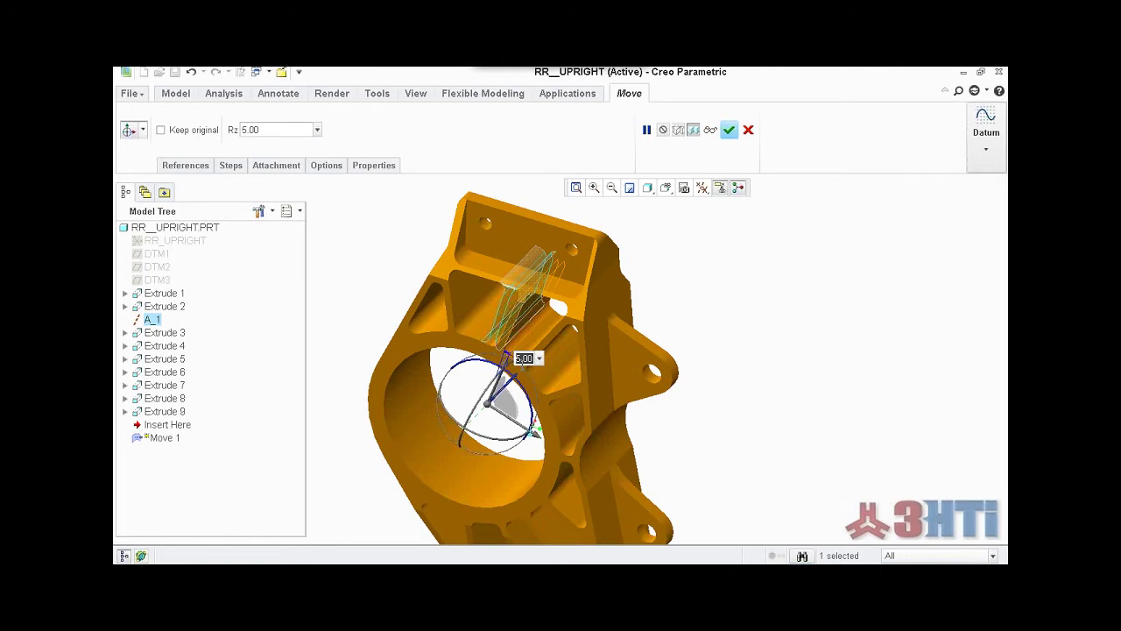
pyautogui.write('8')
pyautogui.press('Return')
pyautogui.scroll(2, 523, 362)
pyautogui.moveTo(523, 362); pyautogui.dragTo(530, 316, button='middle')
pyautogui.scroll(-5, 530, 313)
pyautogui.scroll(2, 535, 329)
pyautogui.click(728, 132)
# Step: Start a move of the side face of the upper left rib, with the handle's origin on that face
pyautogui.moveTo(639, 275); pyautogui.dragTo(650, 305, button='middle')
pyautogui.scroll(-3, 490, 371)
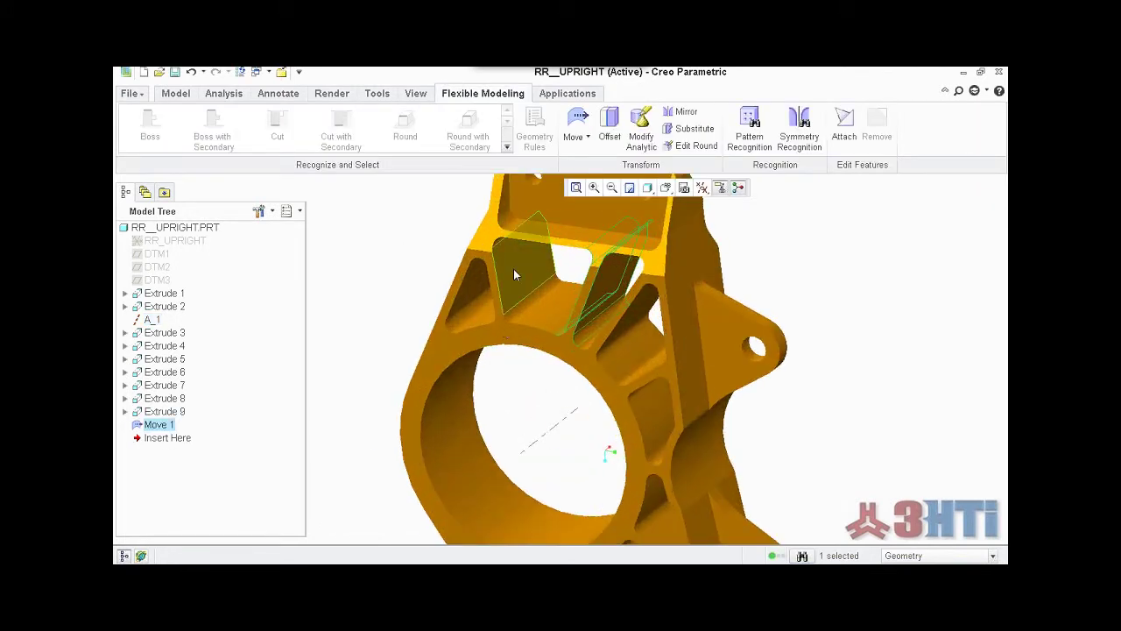
pyautogui.click(513, 273)
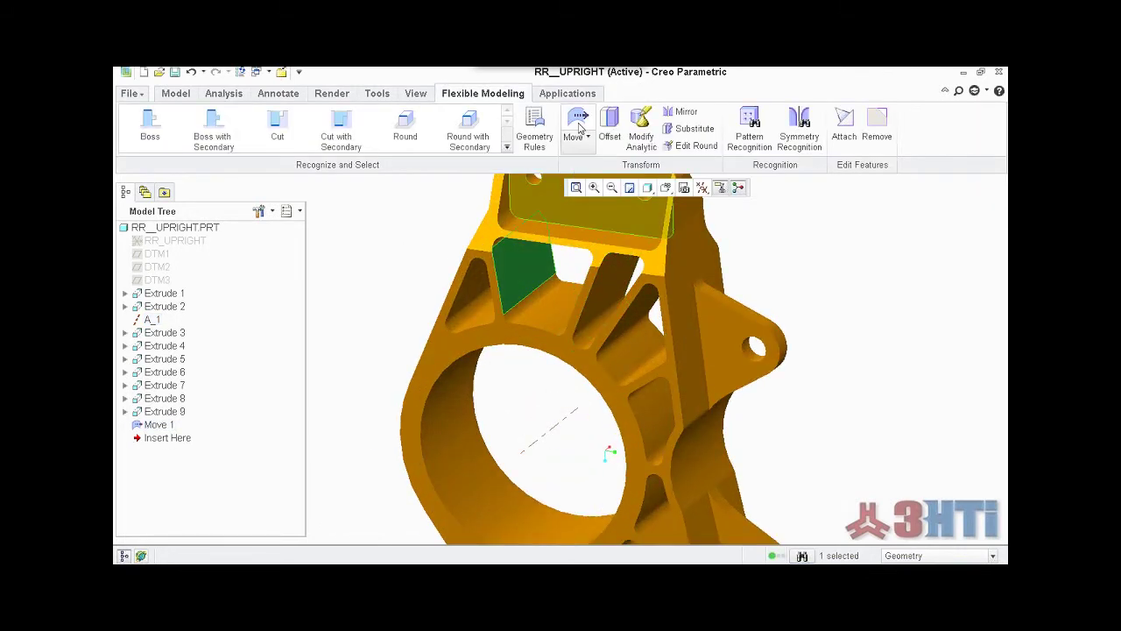
pyautogui.click(577, 123)
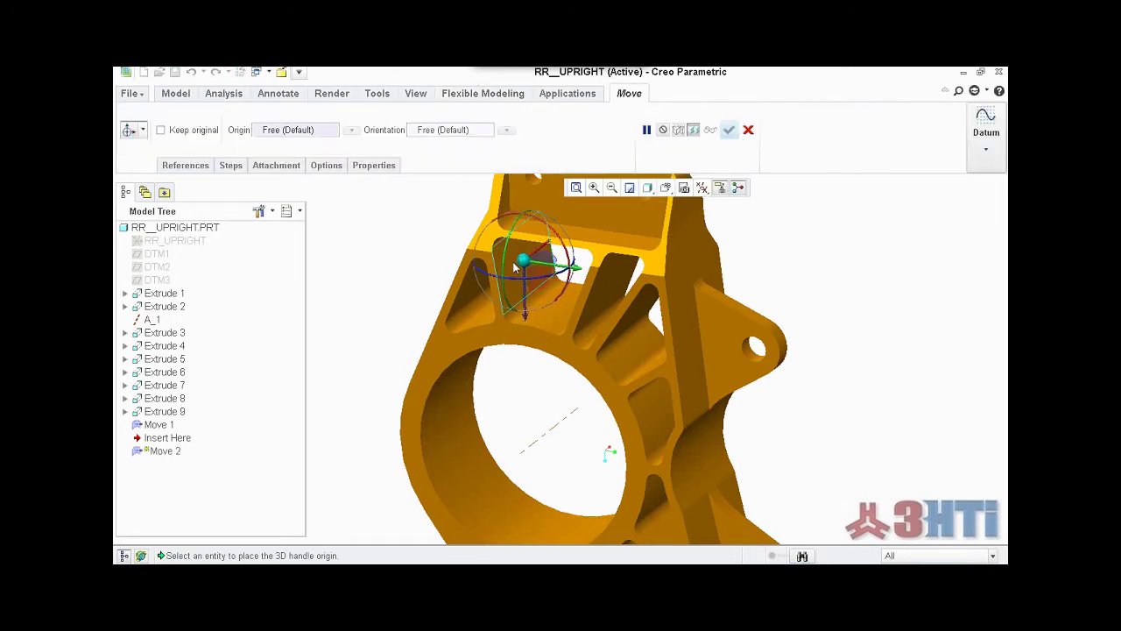
pyautogui.scroll(-2, 515, 278)
pyautogui.scroll(-2, 515, 278)
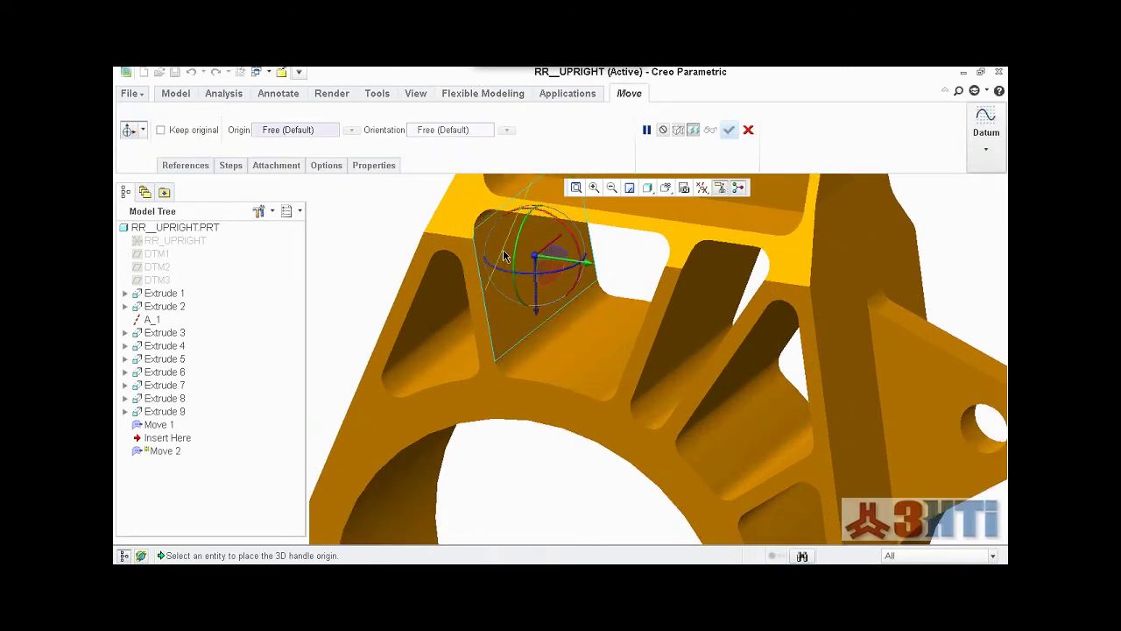
pyautogui.click(511, 326)
pyautogui.scroll(3, 497, 385)
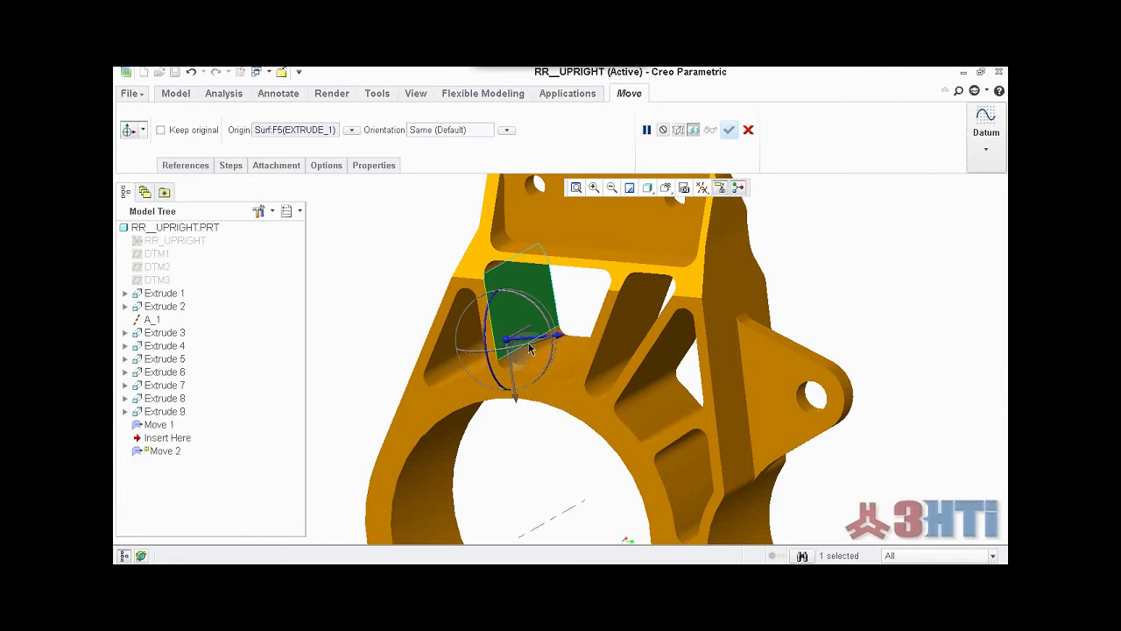
# Step: Move the rib face 0.125 along its normal to thicken the rib, and accept the move
pyautogui.moveTo(530, 348); pyautogui.dragTo(539, 344)
pyautogui.doubleClick(575, 370)
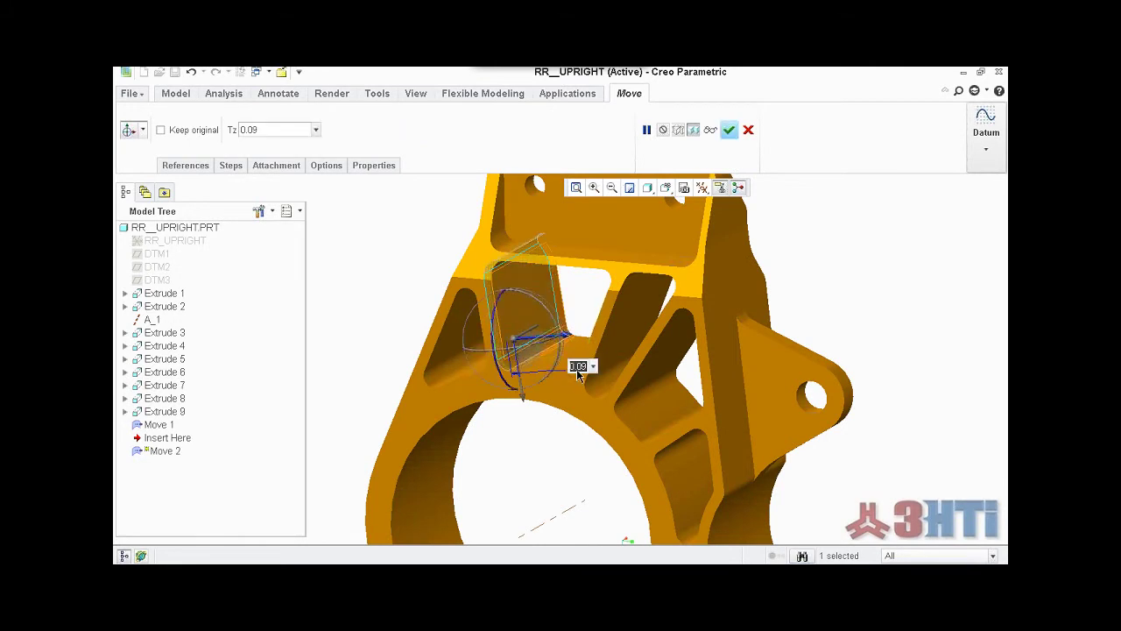
pyautogui.write('0.125')
pyautogui.press('Return')
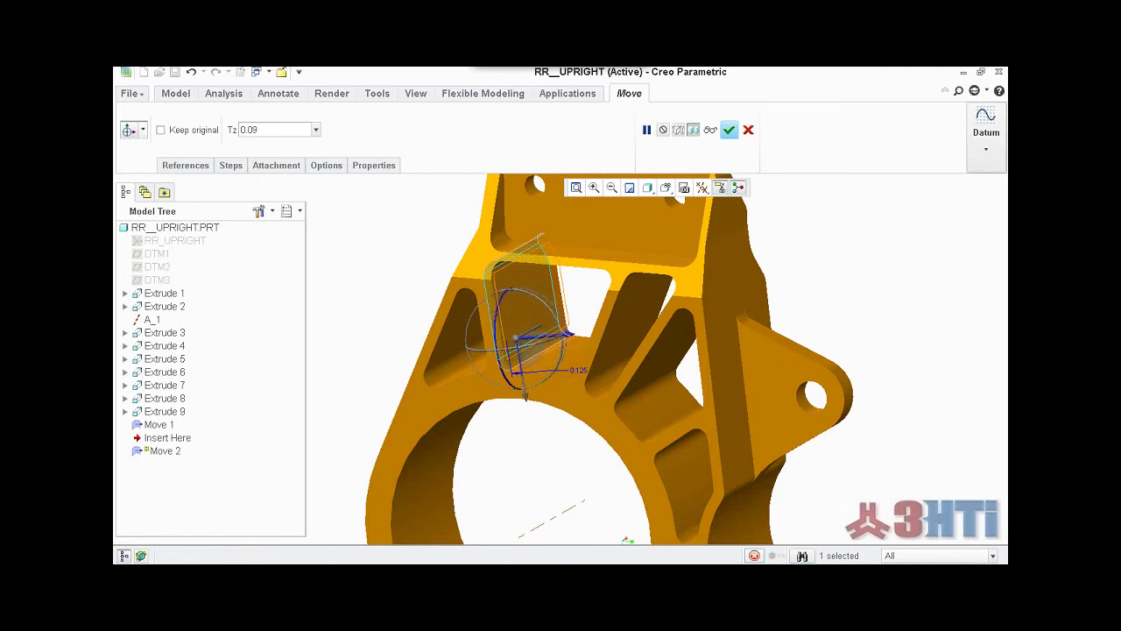
pyautogui.scroll(3, 582, 365)
pyautogui.moveTo(581, 366)
pyautogui.mouseDown(button='middle')
pyautogui.moveTo(587, 347)
pyautogui.moveTo(582, 380)
pyautogui.moveTo(585, 359)
pyautogui.mouseUp(button='middle')
pyautogui.click(728, 131)
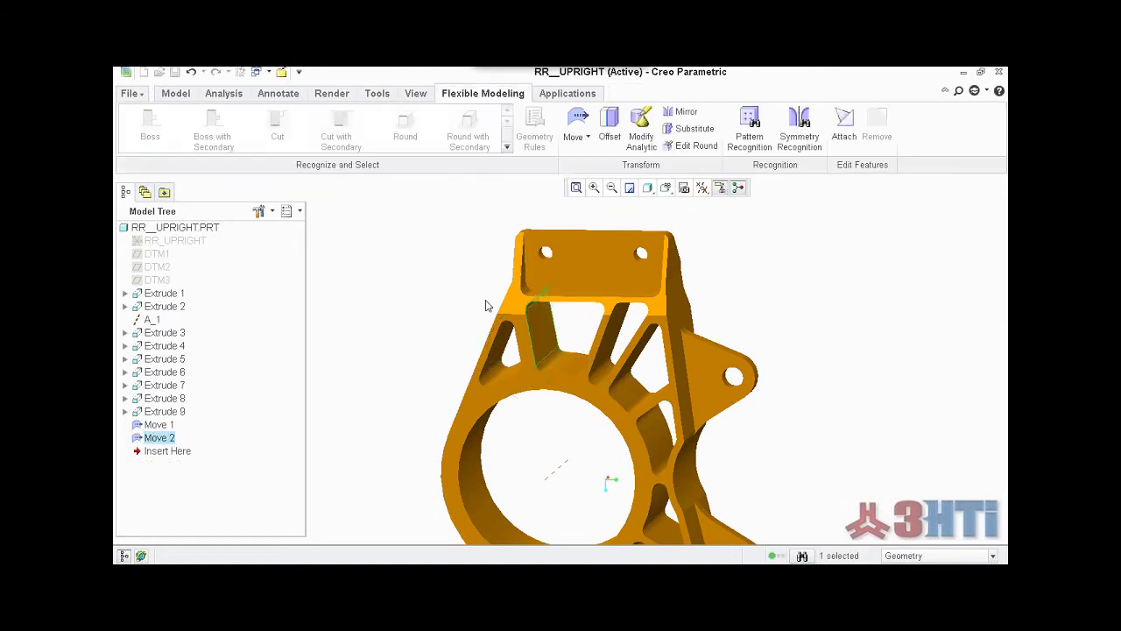
# Step: Display the dimension of the Move 2 feature on the model and dismiss it again
pyautogui.moveTo(507, 272); pyautogui.dragTo(481, 301, button='middle')
pyautogui.click(163, 438)
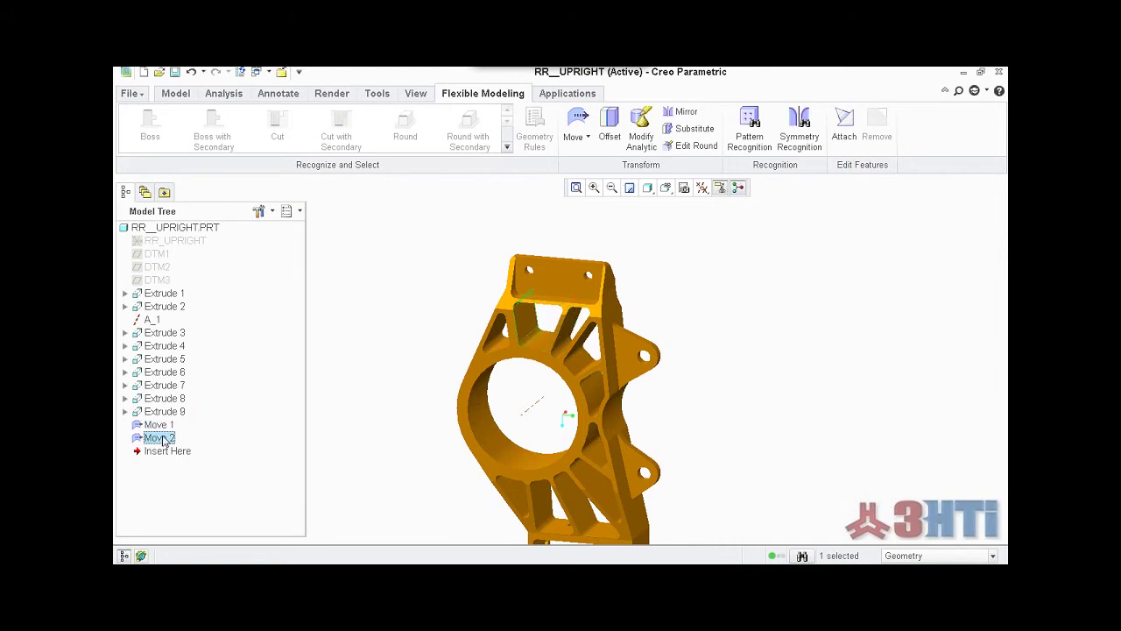
pyautogui.rightClick(162, 438)
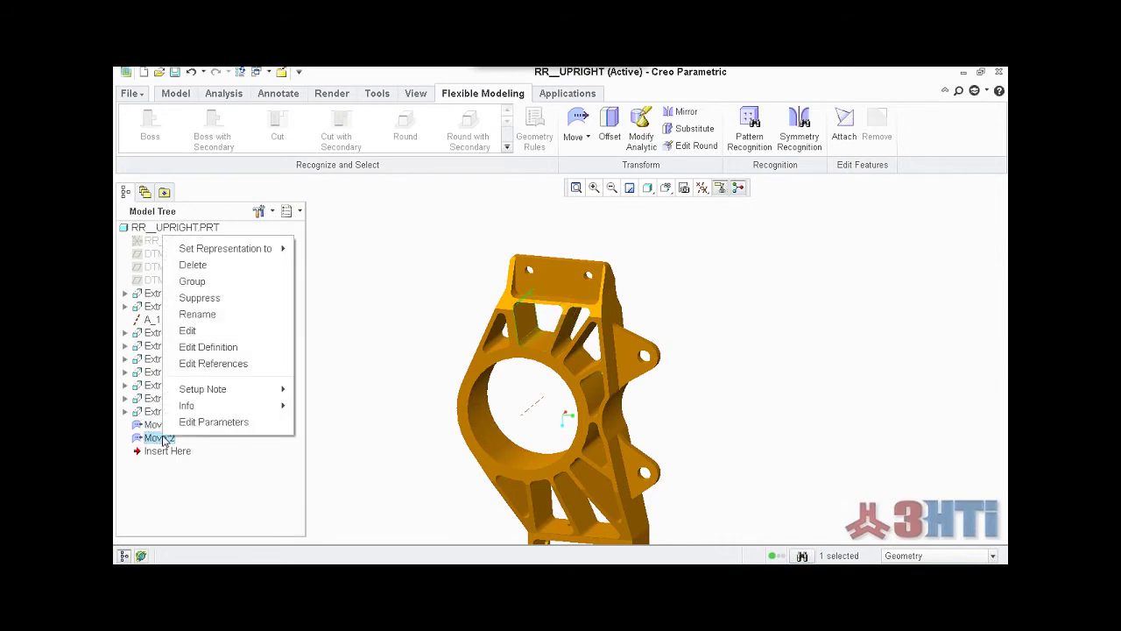
pyautogui.click(184, 328)
pyautogui.scroll(-2, 546, 387)
pyautogui.scroll(2, 546, 387)
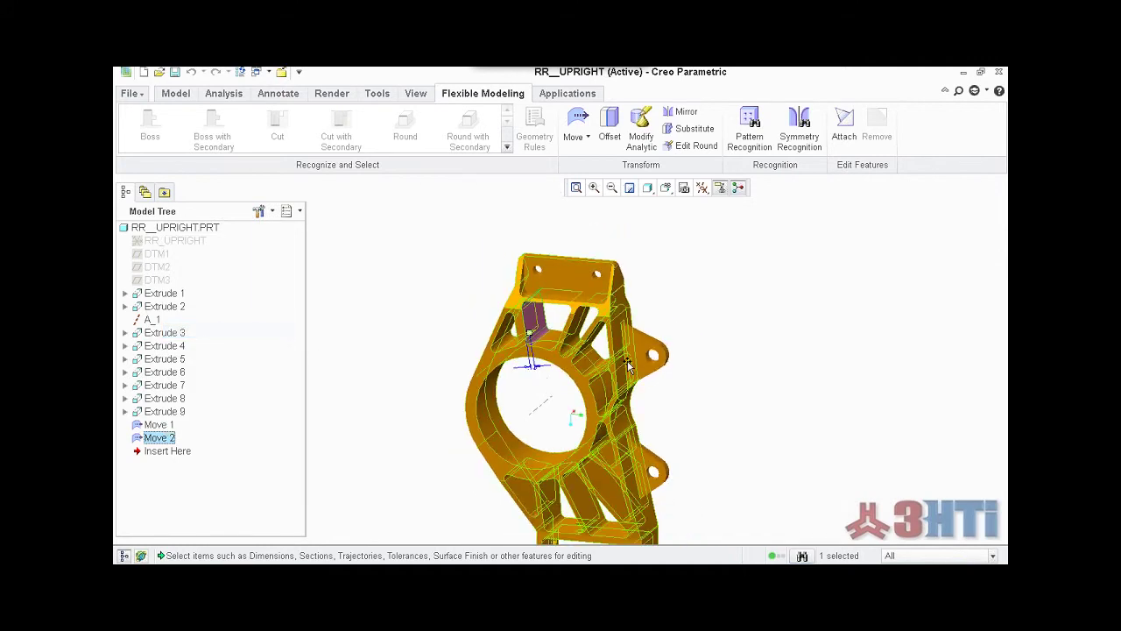
pyautogui.doubleClick(719, 307)
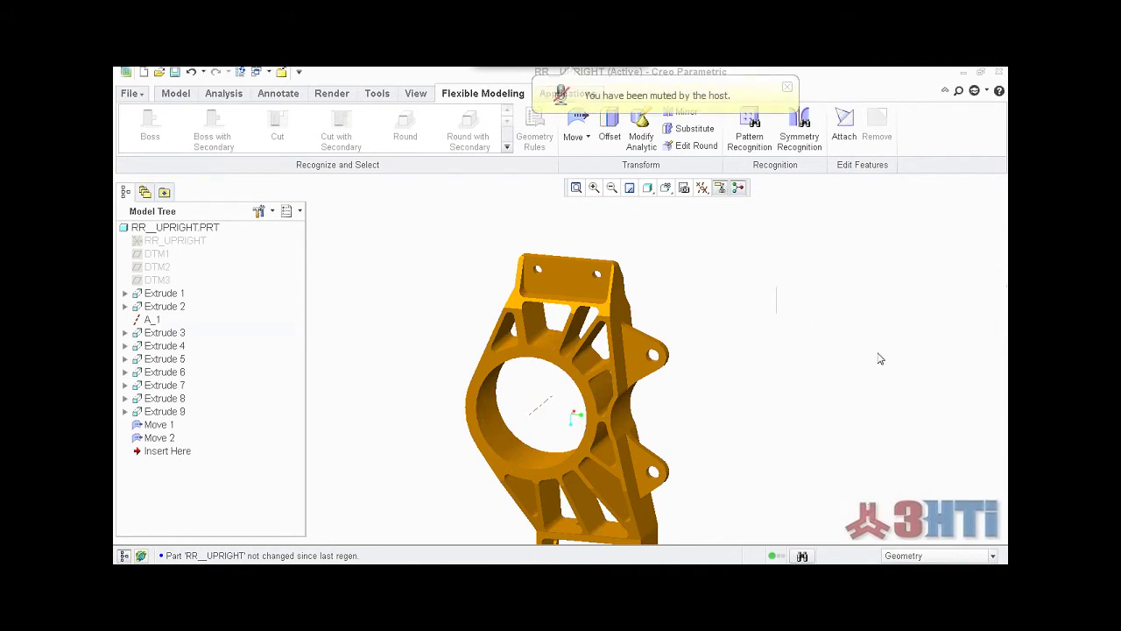
pyautogui.moveTo(650, 278)
pyautogui.mouseDown(button='middle')
pyautogui.moveTo(666, 272)
pyautogui.moveTo(653, 265)
pyautogui.mouseUp(button='middle')
pyautogui.scroll(3, 571, 328)
pyautogui.moveTo(571, 327); pyautogui.dragTo(569, 338, button='middle')
pyautogui.scroll(-4, 569, 337)
pyautogui.scroll(2, 569, 338)
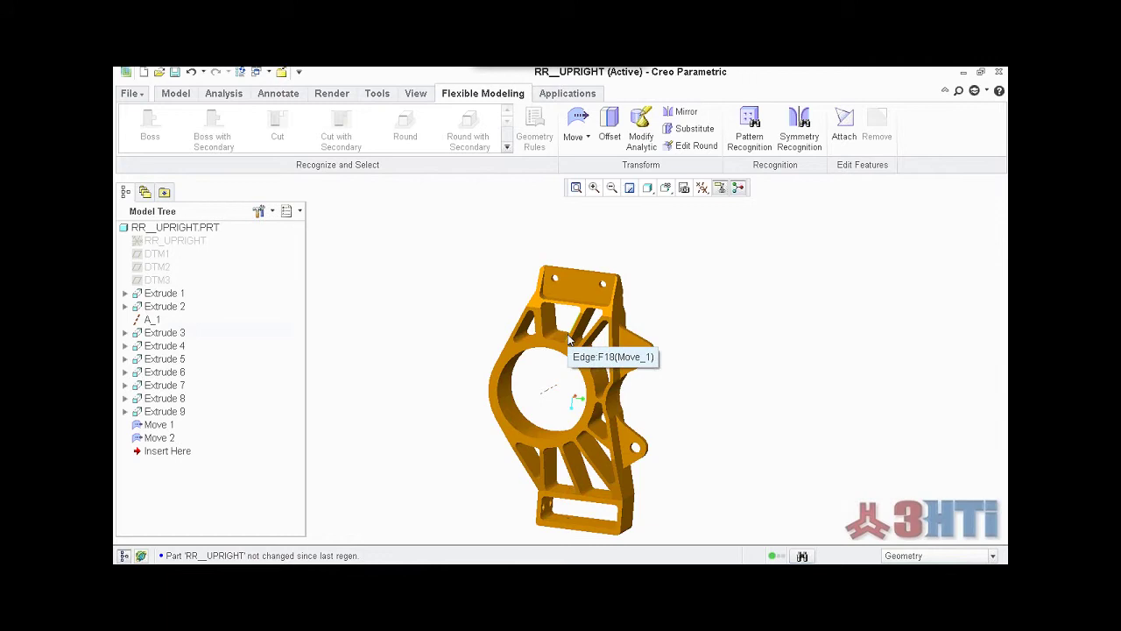
# Step: Set the large bore's cylindrical surface to a radius of 1 with Modify Analytic and accept it
pyautogui.scroll(-3, 524, 447)
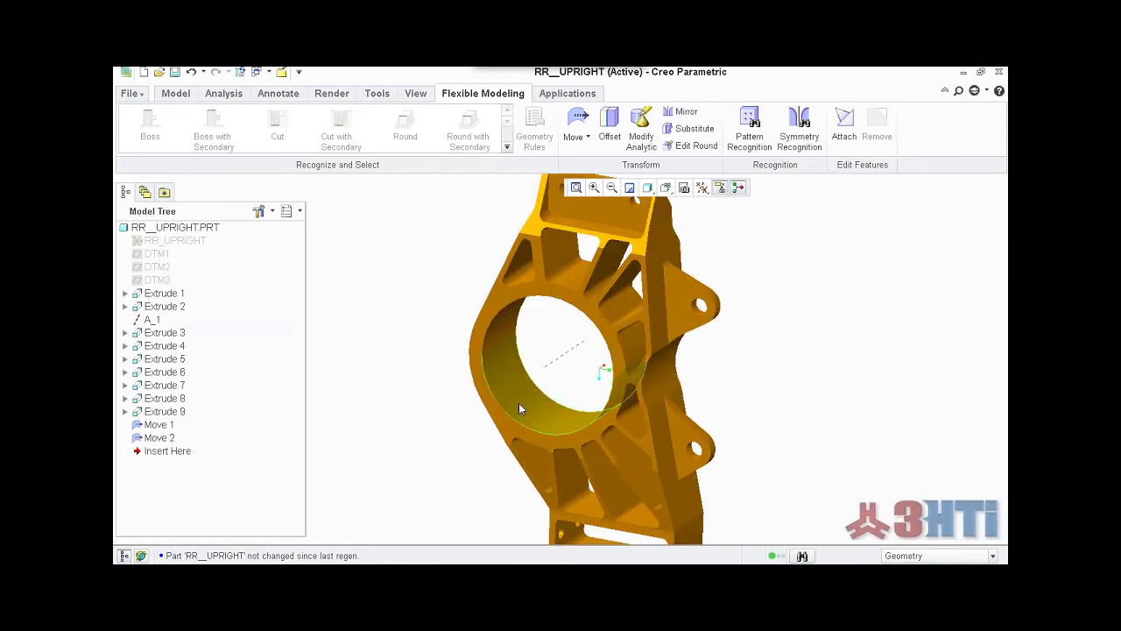
pyautogui.scroll(-2, 521, 403)
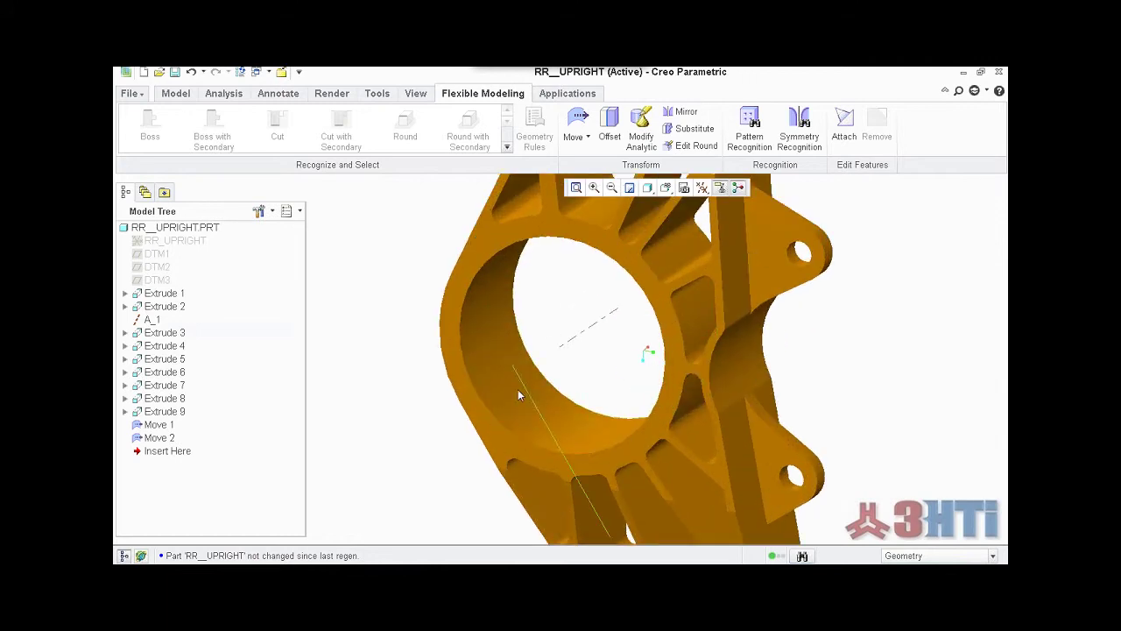
pyautogui.click(500, 410)
pyautogui.scroll(2, 500, 413)
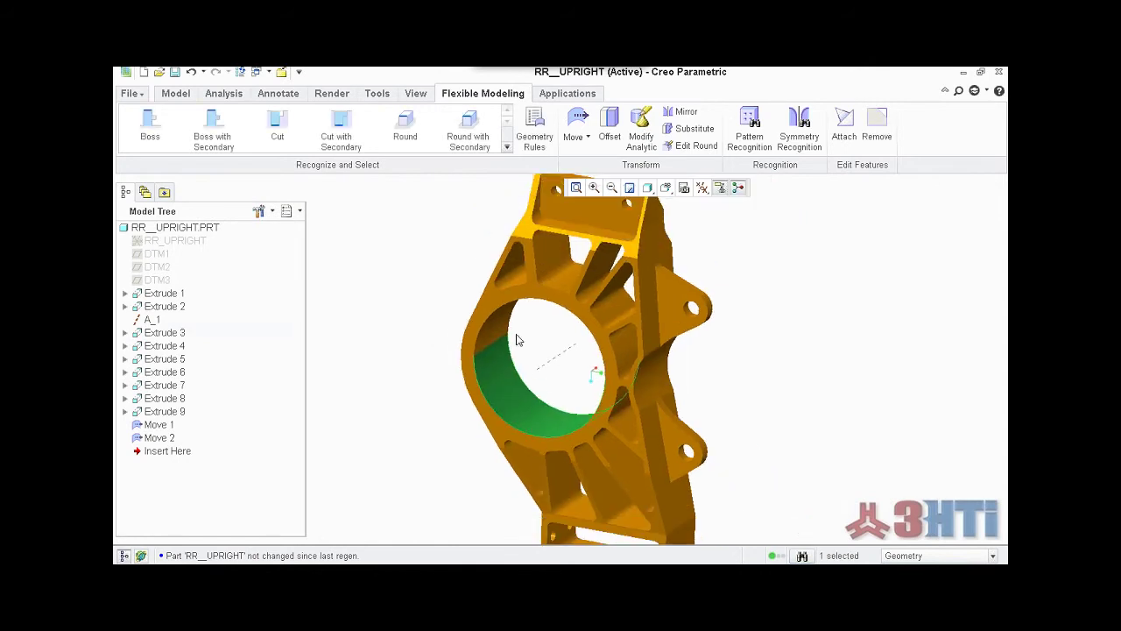
pyautogui.click(640, 127)
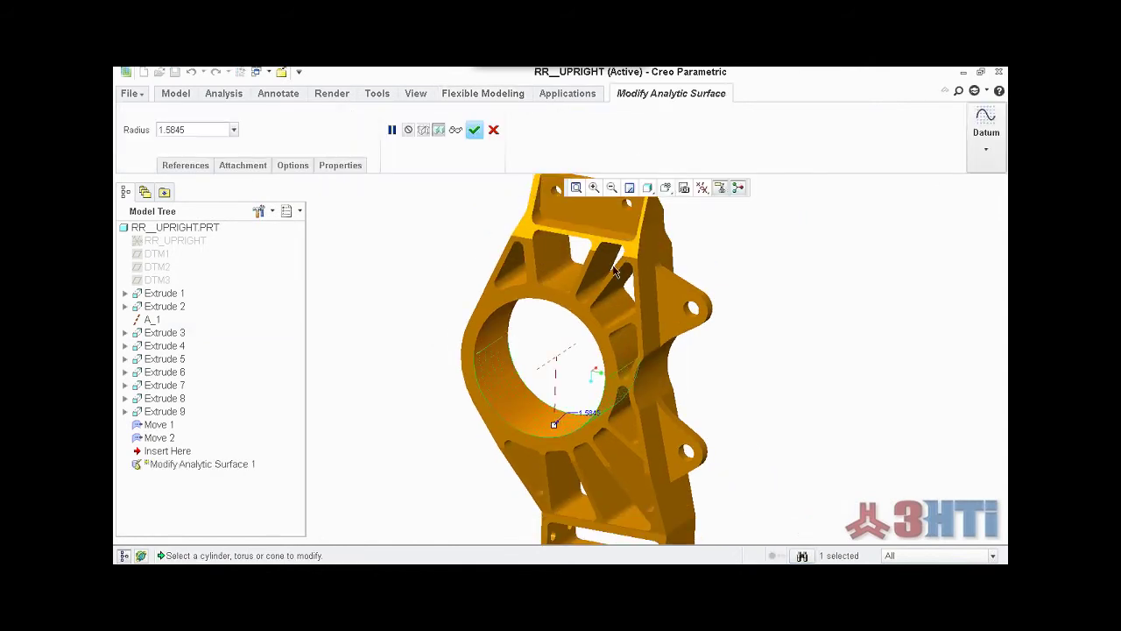
pyautogui.moveTo(553, 425); pyautogui.dragTo(586, 391)
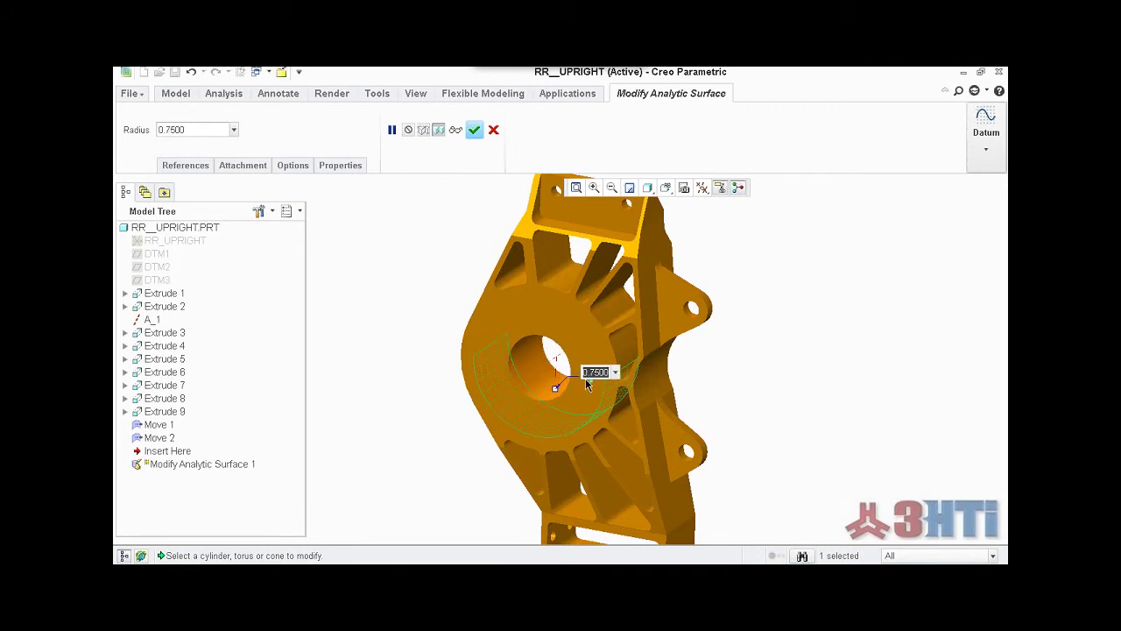
pyautogui.write('1')
pyautogui.press('Return')
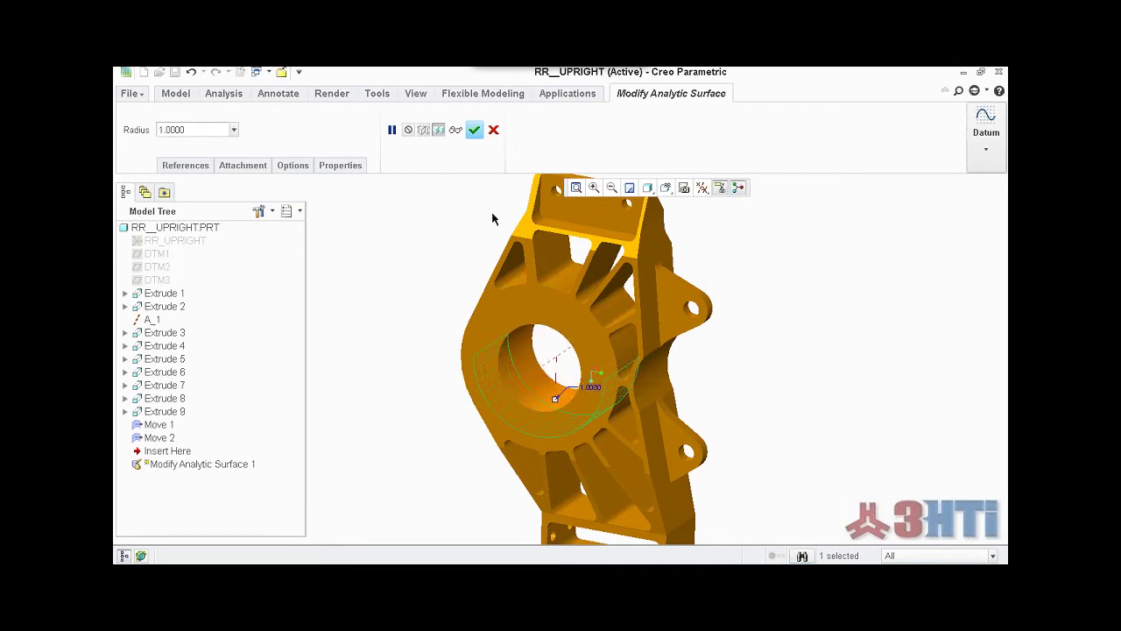
pyautogui.click(473, 130)
# Step: Select the inner and outer faces of the bottom crossbar and start moving them by dimension
pyautogui.scroll(2, 454, 380)
pyautogui.moveTo(455, 380)
pyautogui.mouseDown(button='middle')
pyautogui.moveTo(474, 357)
pyautogui.moveTo(453, 372)
pyautogui.moveTo(460, 355)
pyautogui.moveTo(460, 366)
pyautogui.mouseUp(button='middle')
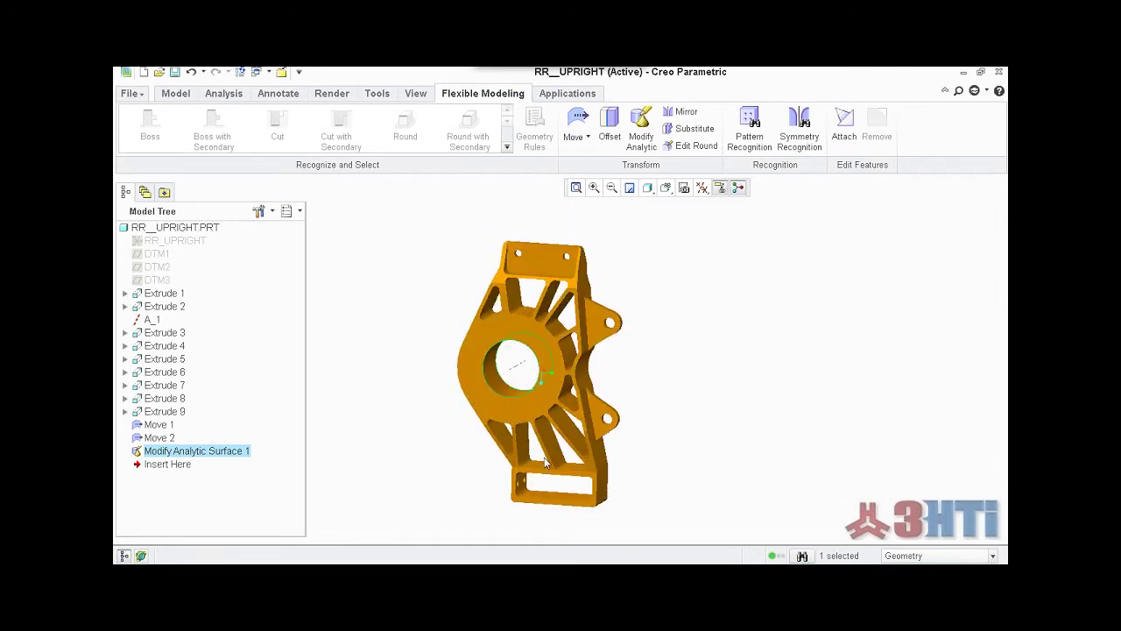
pyautogui.scroll(2, 542, 436)
pyautogui.moveTo(543, 436); pyautogui.dragTo(563, 476, button='middle')
pyautogui.scroll(-5, 556, 458)
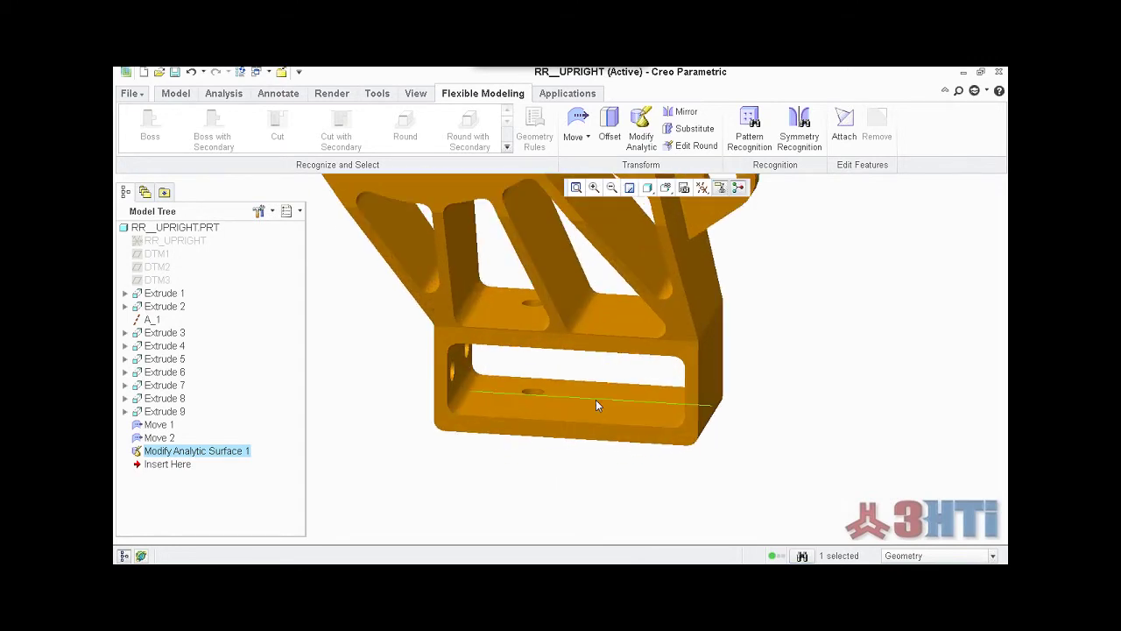
pyautogui.click(591, 407)
pyautogui.moveTo(591, 406); pyautogui.dragTo(587, 172, button='middle')
pyautogui.keyDown('ctrl'); pyautogui.click(599, 434); pyautogui.keyUp('ctrl')
pyautogui.click(589, 140)
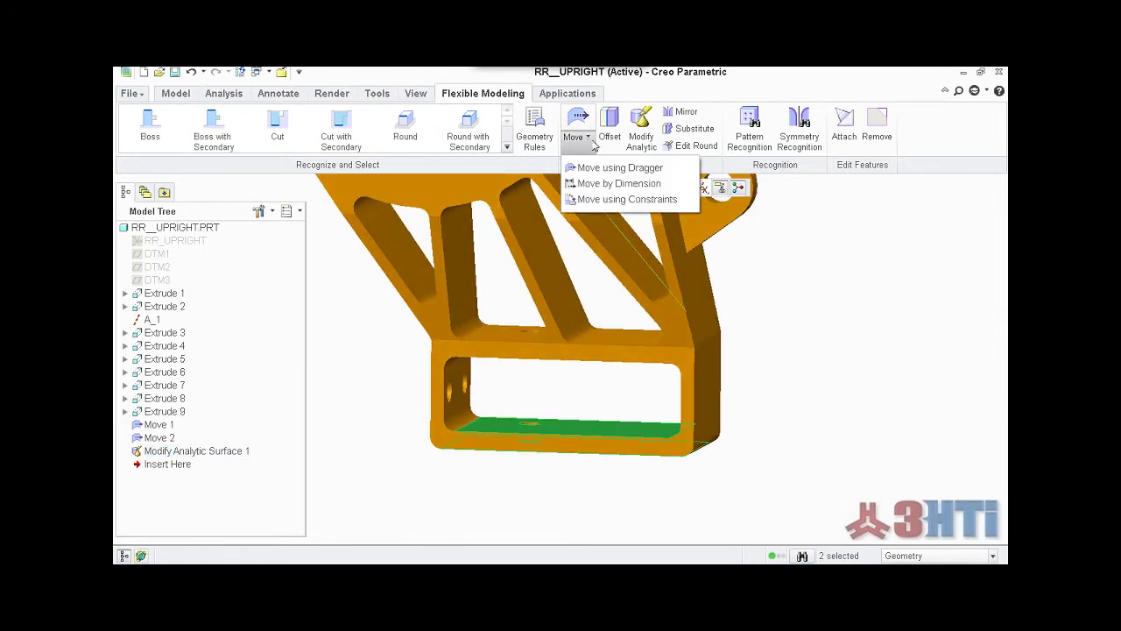
pyautogui.click(593, 186)
# Step: Define the move's linear dimension between the underside of the bar above the opening and the bottom crossbar's inner face
pyautogui.moveTo(580, 275); pyautogui.dragTo(570, 477, button='middle')
pyautogui.scroll(-2, 570, 477)
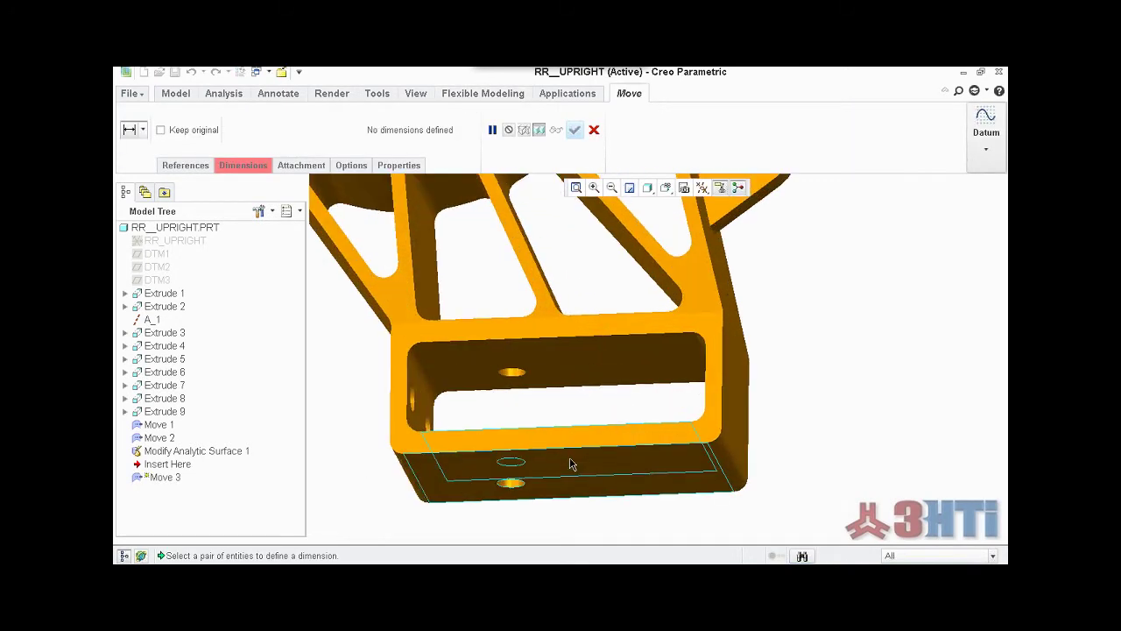
pyautogui.click(593, 375)
pyautogui.scroll(2, 593, 377)
pyautogui.moveTo(593, 376); pyautogui.dragTo(585, 398, button='middle')
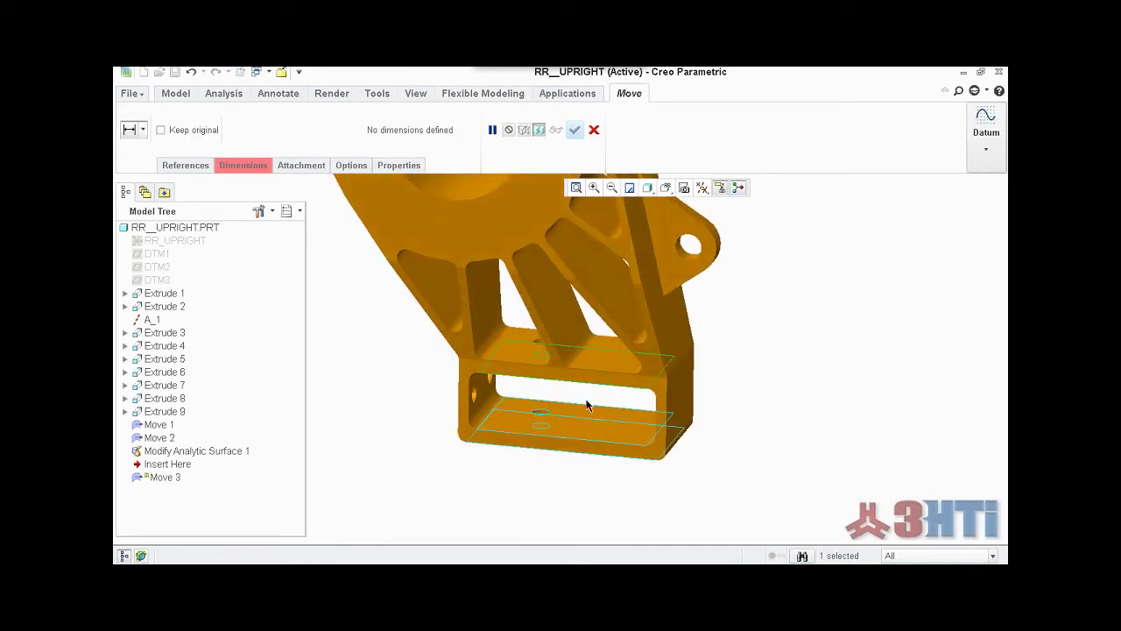
pyautogui.scroll(-2, 542, 471)
pyautogui.keyDown('ctrl'); pyautogui.click(614, 386); pyautogui.keyUp('ctrl')
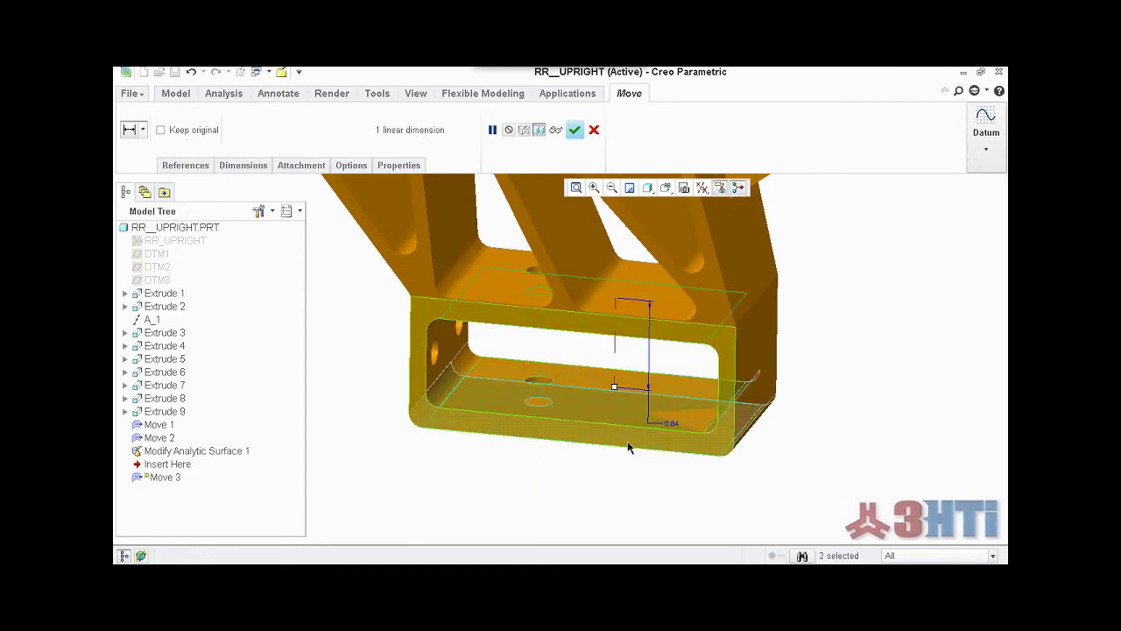
# Step: Set the move dimension to 0.625 to bring the bottom crossbar closer to the bar above, and accept the move
pyautogui.moveTo(616, 393); pyautogui.dragTo(616, 378)
pyautogui.moveTo(601, 426)
pyautogui.mouseDown(button='middle')
pyautogui.moveTo(598, 435)
pyautogui.moveTo(599, 409)
pyautogui.moveTo(604, 421)
pyautogui.mouseUp(button='middle')
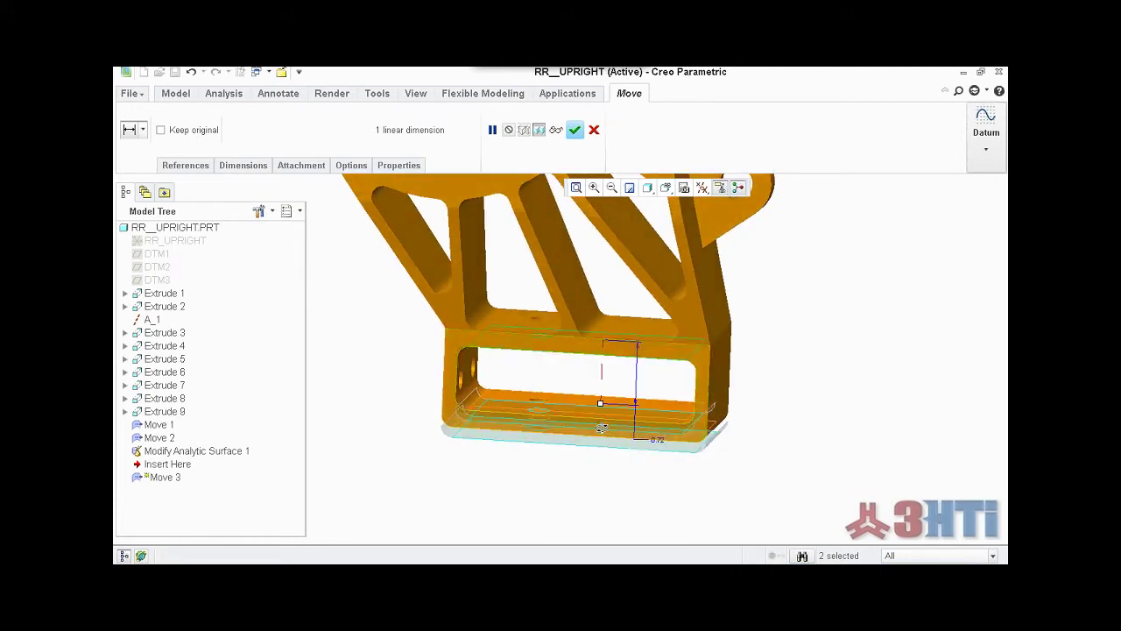
pyautogui.doubleClick(655, 441)
pyautogui.write('1')
pyautogui.press('Return')
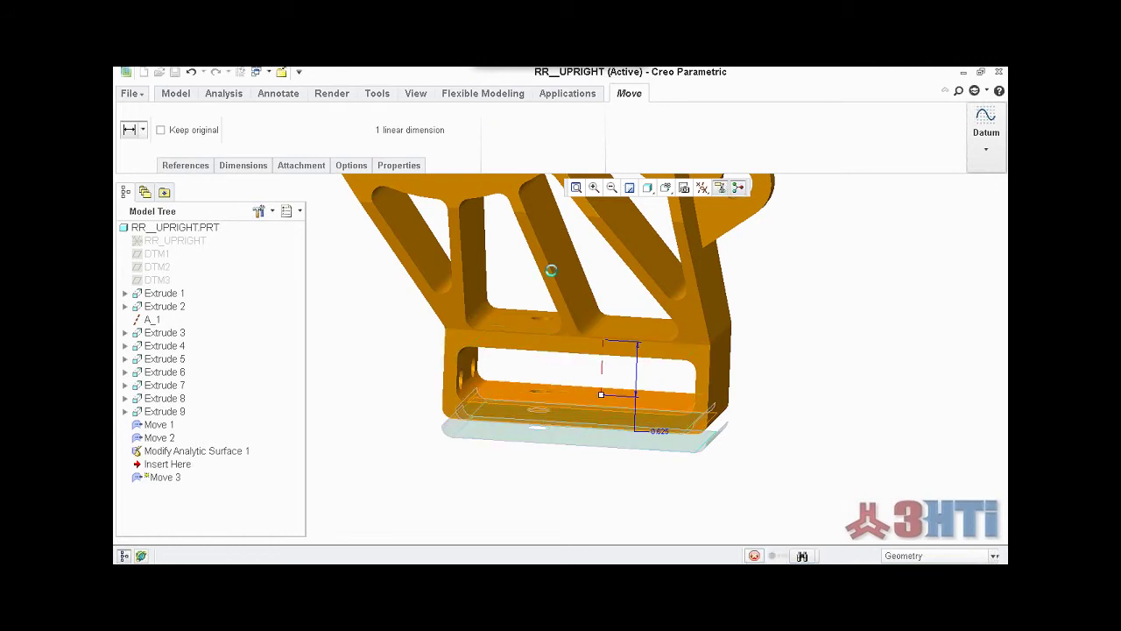
pyautogui.click(574, 130)
# Step: Remove the triangular pocket between the ribs at the upper right of the bore, starting from its rib face, and accept
pyautogui.hotkey('ctrl', 'd')
pyautogui.moveTo(511, 481)
pyautogui.mouseDown(button='middle')
pyautogui.moveTo(458, 468)
pyautogui.moveTo(396, 481)
pyautogui.moveTo(482, 454)
pyautogui.moveTo(518, 465)
pyautogui.mouseUp(button='middle')
pyautogui.scroll(-3, 518, 465)
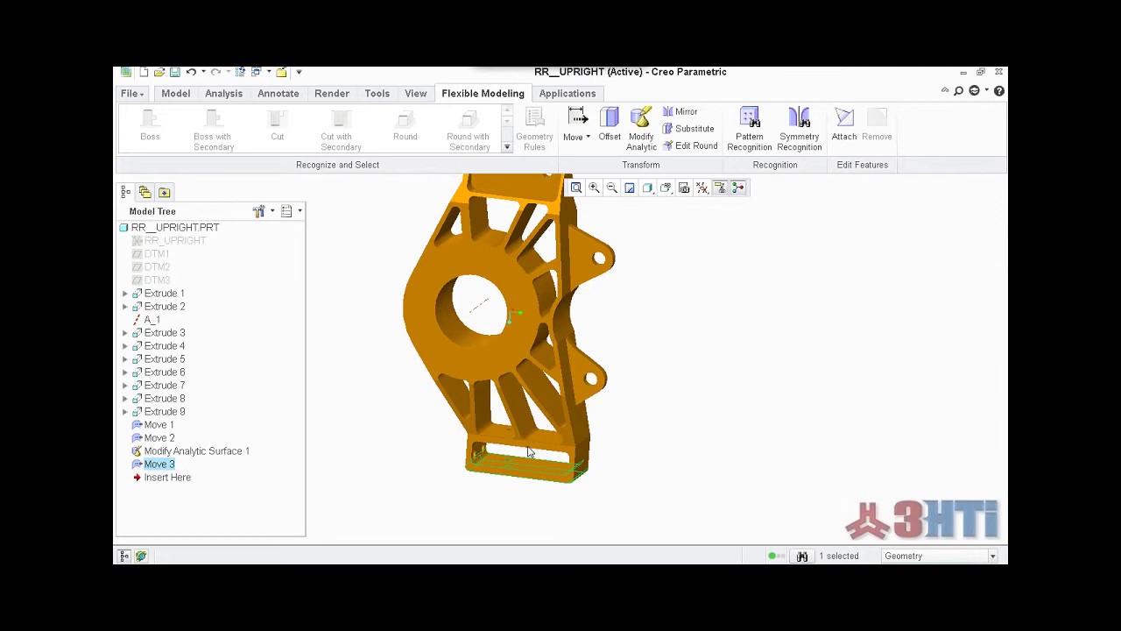
pyautogui.scroll(2, 529, 452)
pyautogui.moveTo(529, 452); pyautogui.dragTo(515, 365, button='middle')
pyautogui.scroll(-5, 513, 332)
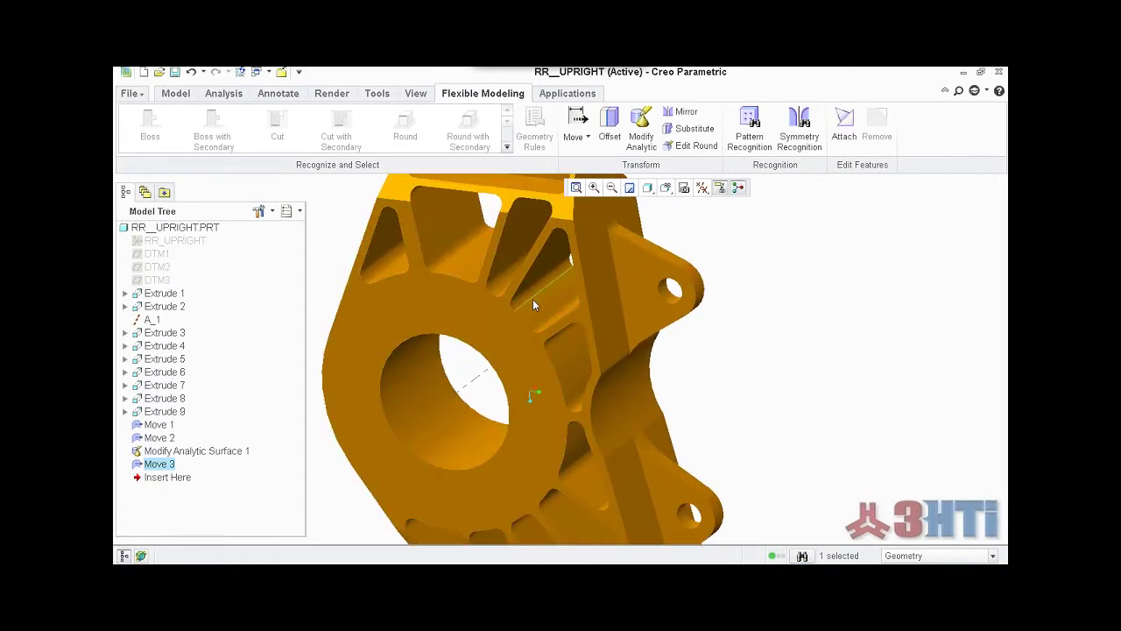
pyautogui.click(552, 308)
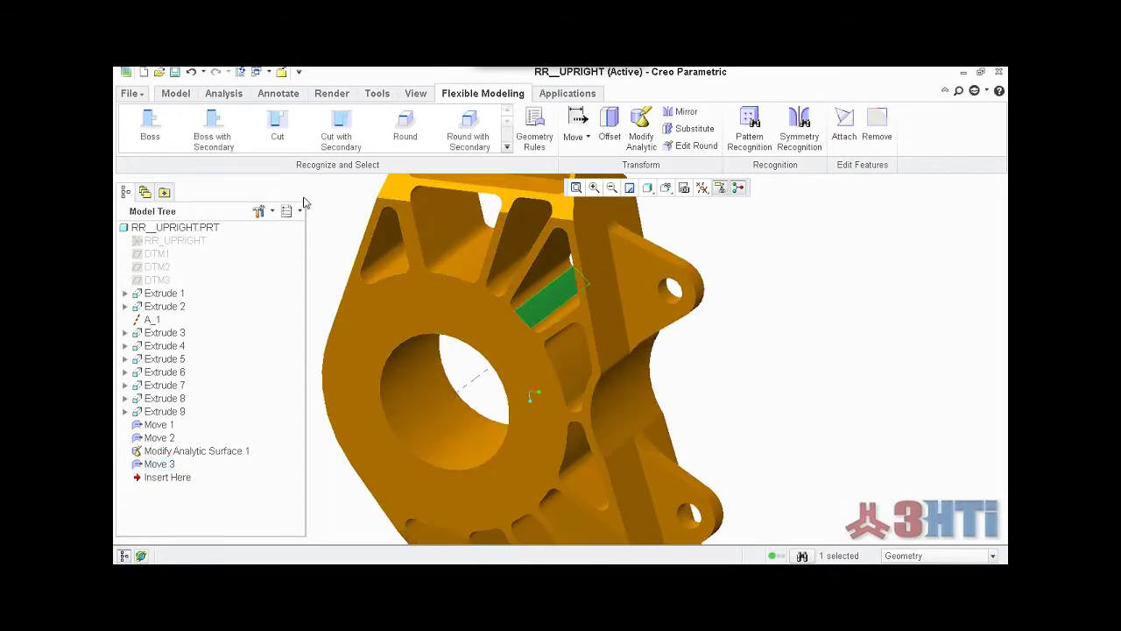
pyautogui.scroll(4, 578, 364)
pyautogui.moveTo(578, 363)
pyautogui.mouseDown(button='middle')
pyautogui.moveTo(591, 337)
pyautogui.moveTo(595, 359)
pyautogui.mouseUp(button='middle')
pyautogui.click(880, 133)
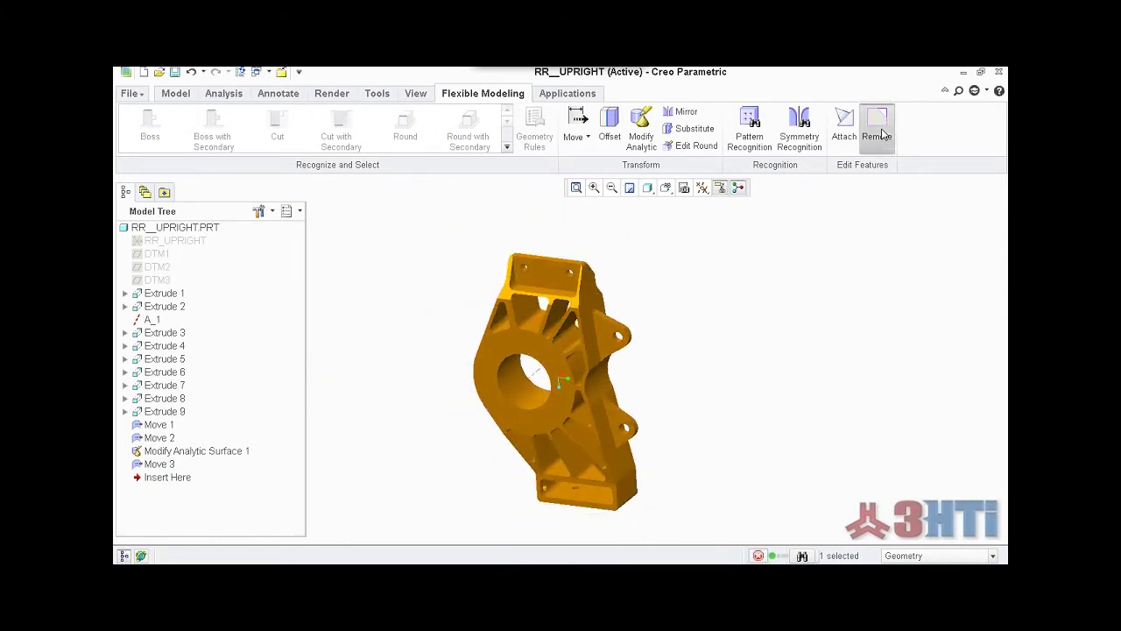
pyautogui.click(416, 130)
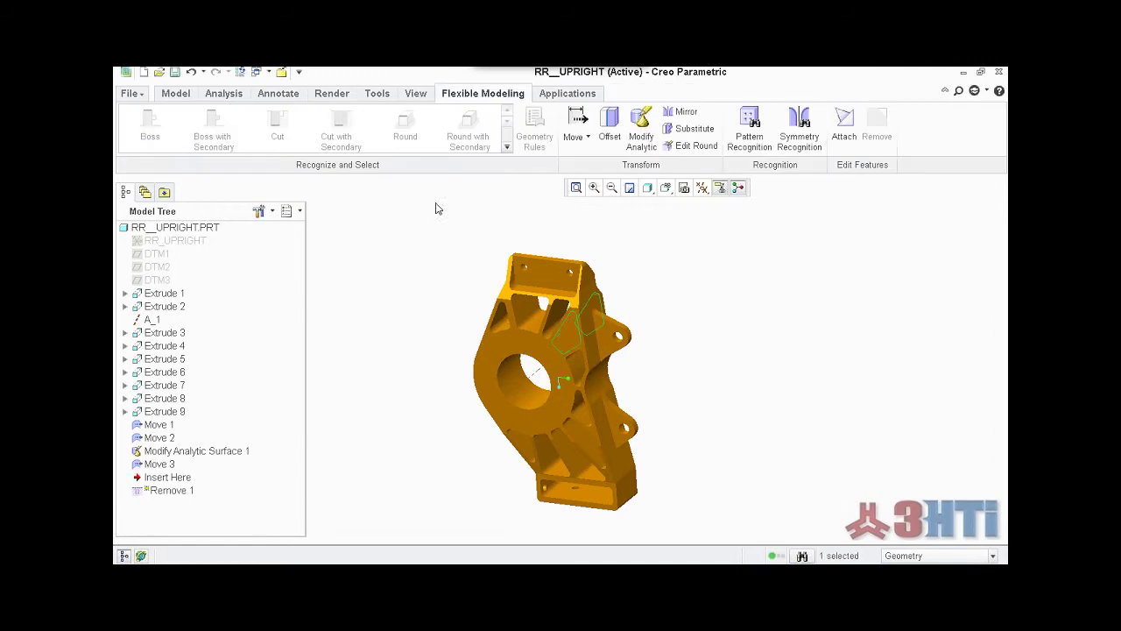
# Step: Remove both side mounting lugs, selected through a lug face with Boss with Secondary, and accept the removal
pyautogui.moveTo(429, 275); pyautogui.dragTo(408, 380, button='middle')
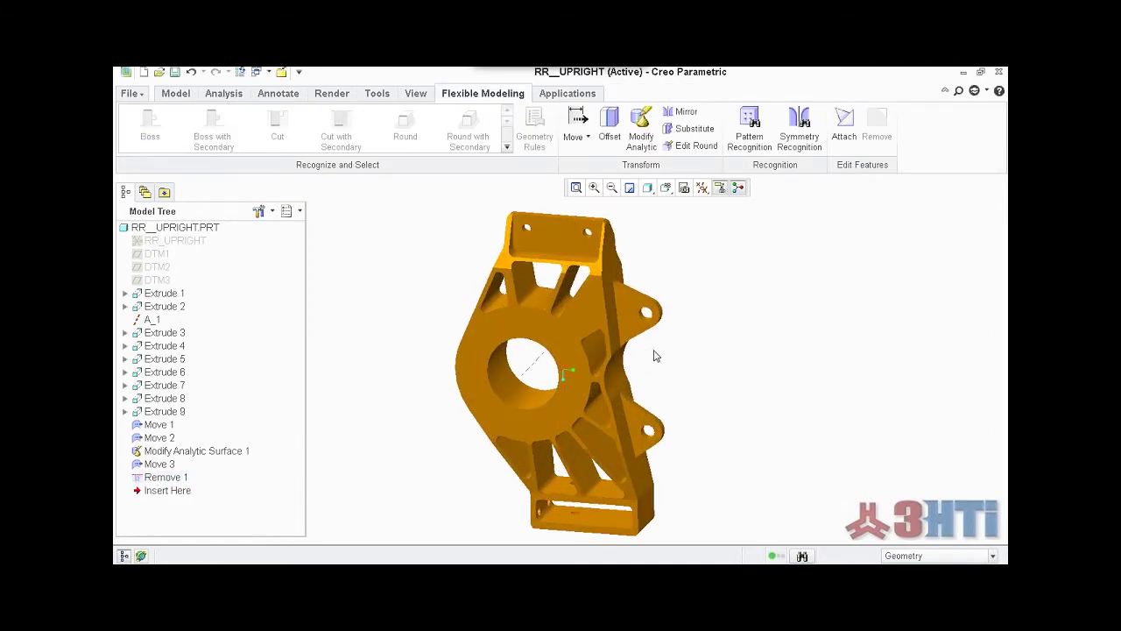
pyautogui.scroll(5, 614, 372)
pyautogui.scroll(2, 610, 320)
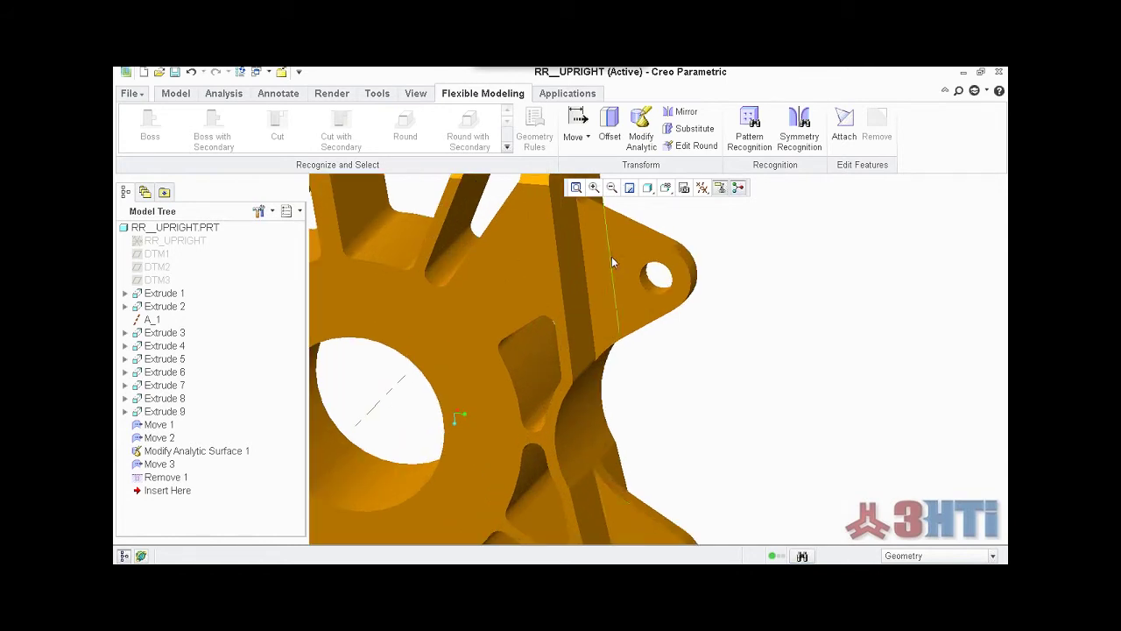
pyautogui.scroll(2, 598, 334)
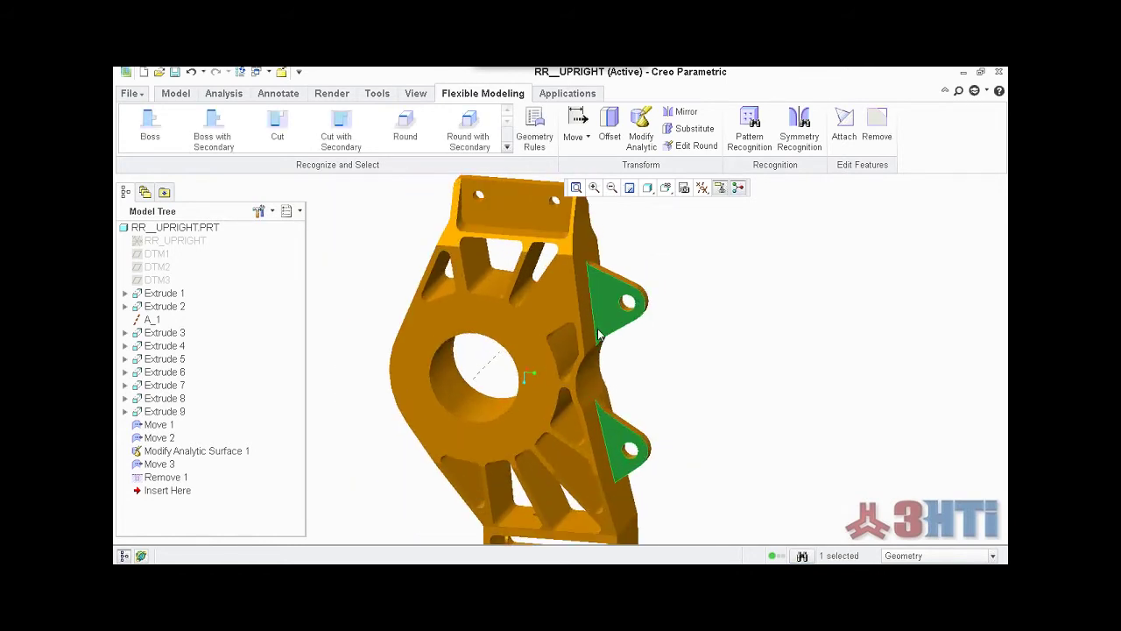
pyautogui.click(232, 130)
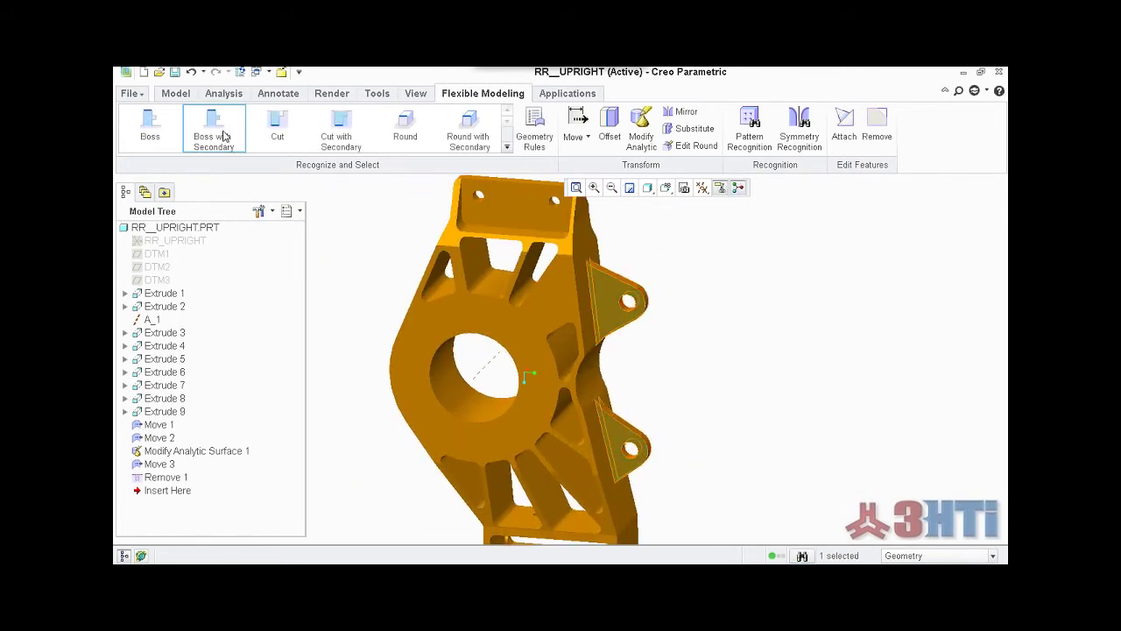
pyautogui.click(224, 135)
pyautogui.moveTo(681, 427)
pyautogui.mouseDown(button='middle')
pyautogui.moveTo(661, 420)
pyautogui.moveTo(668, 433)
pyautogui.mouseUp(button='middle')
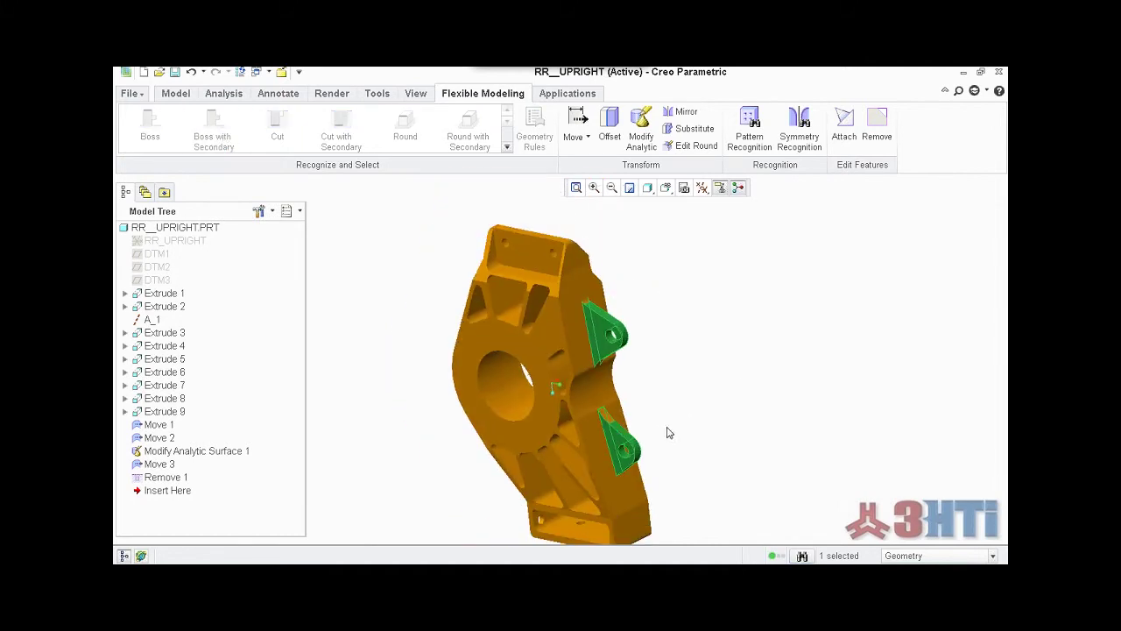
pyautogui.click(876, 127)
pyautogui.click(416, 130)
pyautogui.click(411, 374)
pyautogui.moveTo(410, 374)
pyautogui.mouseDown(button='middle')
pyautogui.moveTo(440, 370)
pyautogui.moveTo(439, 341)
pyautogui.moveTo(430, 378)
pyautogui.mouseUp(button='middle')
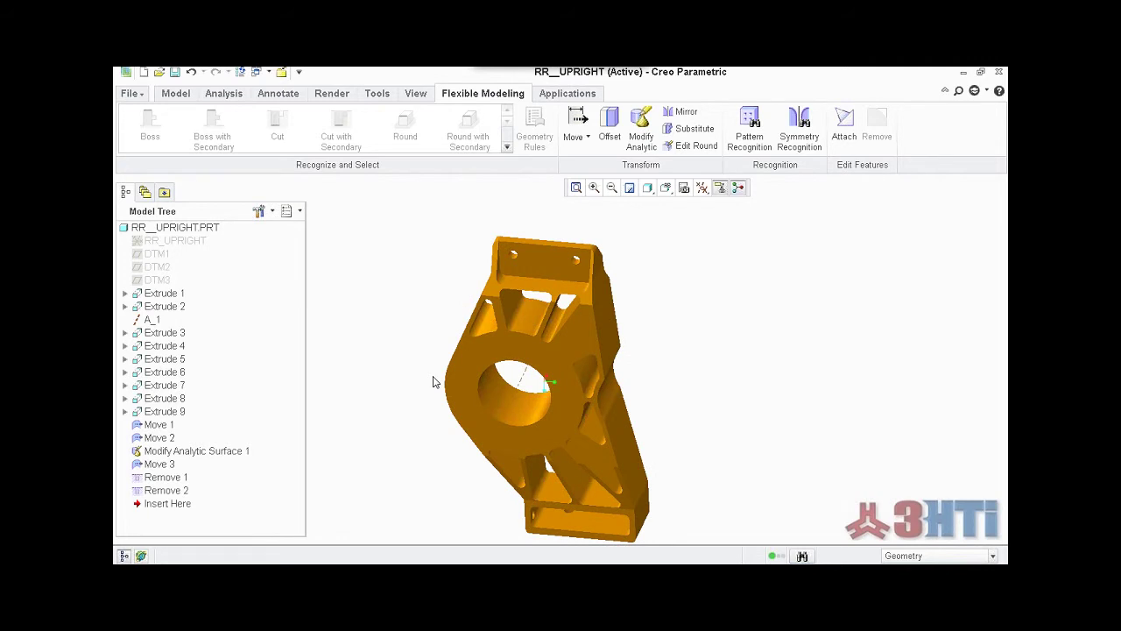
# Step: Select a corner round in the top bracket's recess and extend the selection to rounds of equal radius with Geometry Rules
pyautogui.scroll(-4, 535, 278)
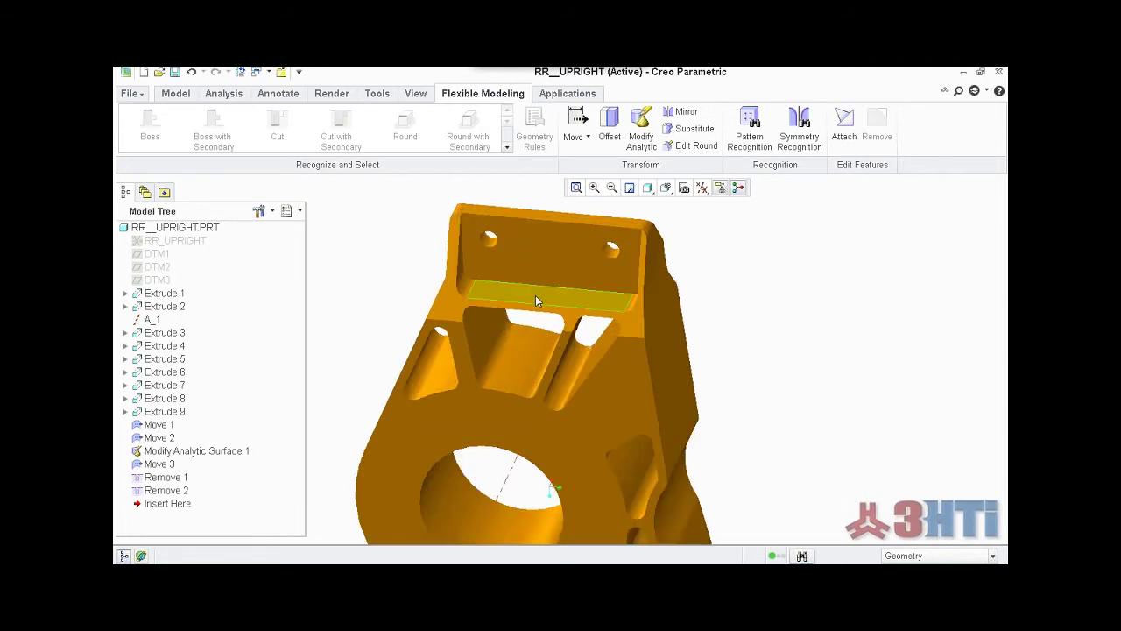
pyautogui.moveTo(535, 295); pyautogui.dragTo(530, 304, button='middle')
pyautogui.scroll(-3, 472, 324)
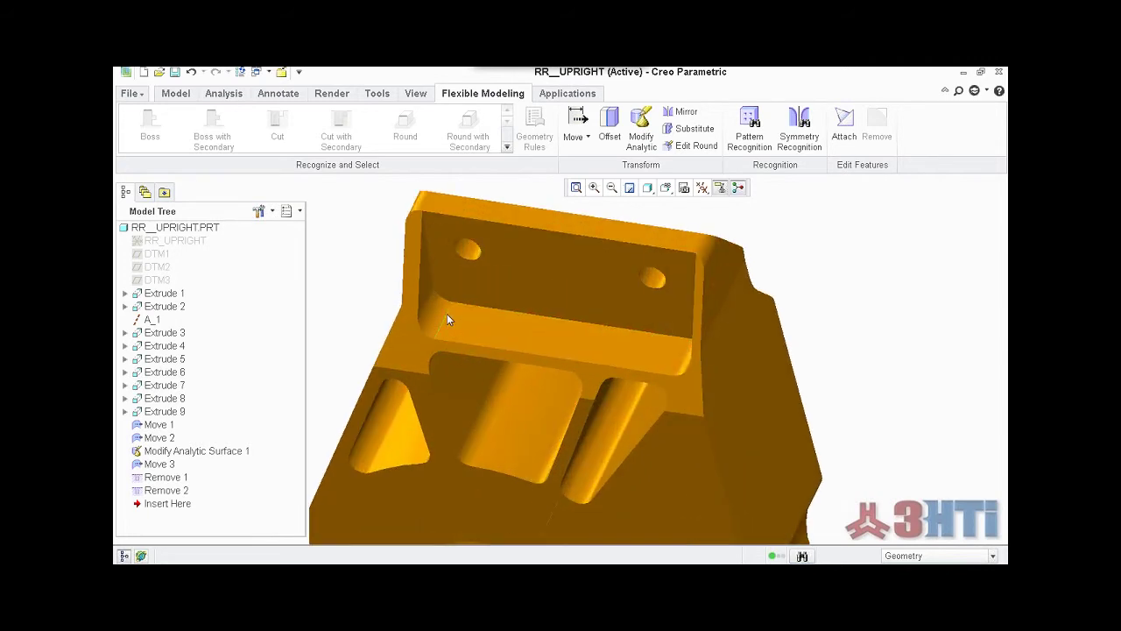
pyautogui.click(439, 313)
pyautogui.scroll(2, 459, 333)
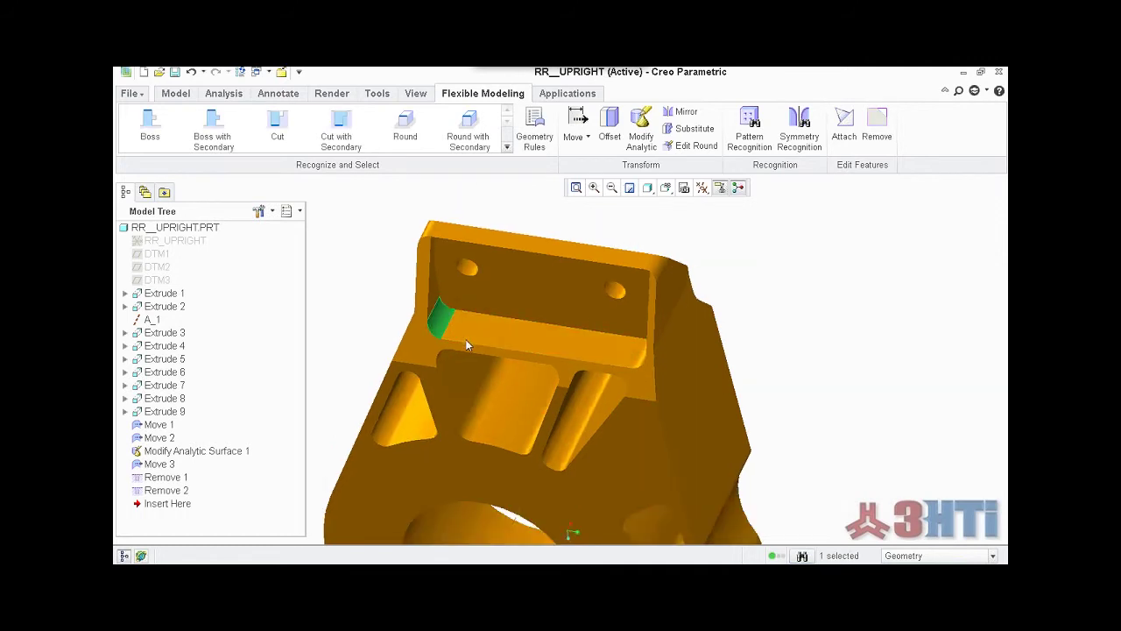
pyautogui.click(540, 131)
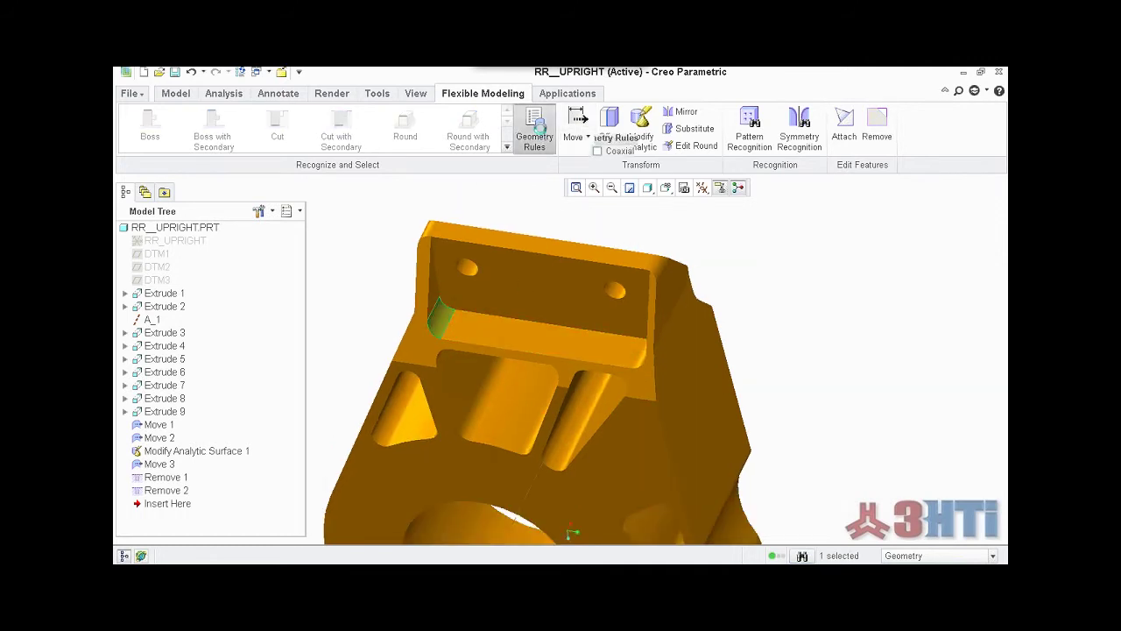
pyautogui.click(590, 165)
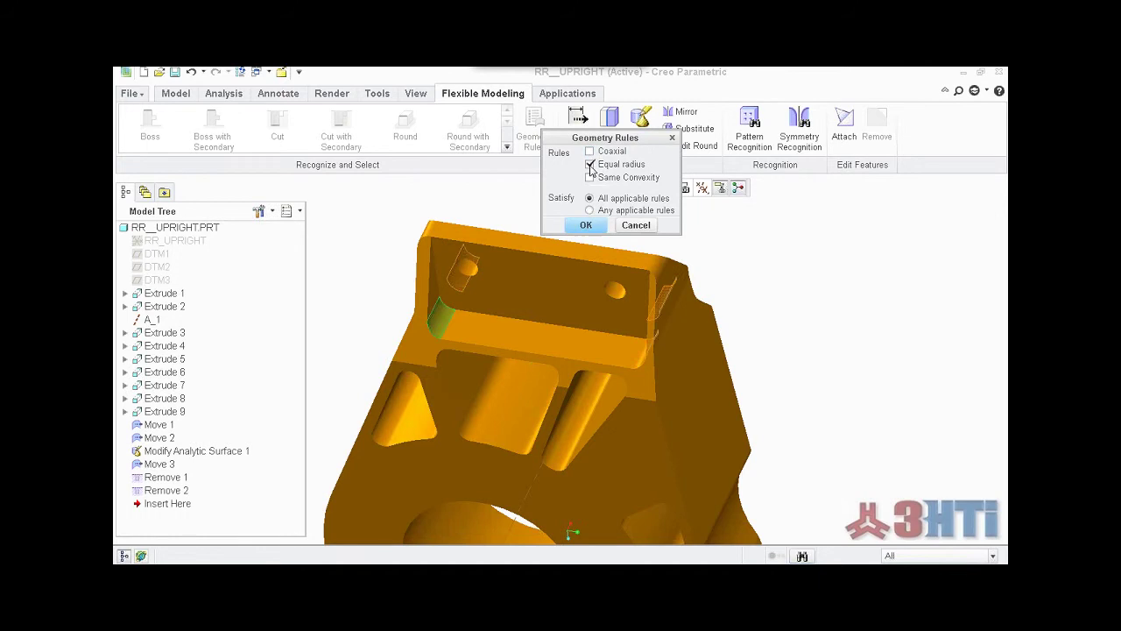
pyautogui.click(636, 225)
pyautogui.click(536, 127)
pyautogui.click(587, 153)
pyautogui.click(583, 215)
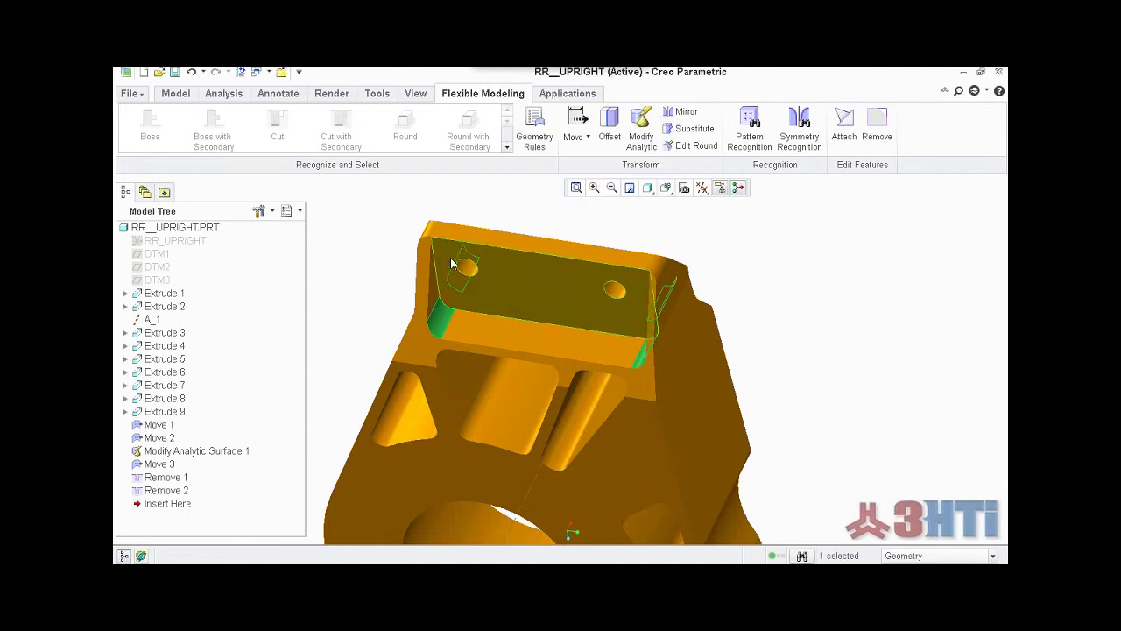
# Step: Set the radius of the selected bracket rounds to 0.125 with Edit Round and accept it
pyautogui.scroll(3, 452, 235)
pyautogui.moveTo(448, 238)
pyautogui.mouseDown(button='middle')
pyautogui.moveTo(426, 255)
pyautogui.moveTo(436, 235)
pyautogui.mouseUp(button='middle')
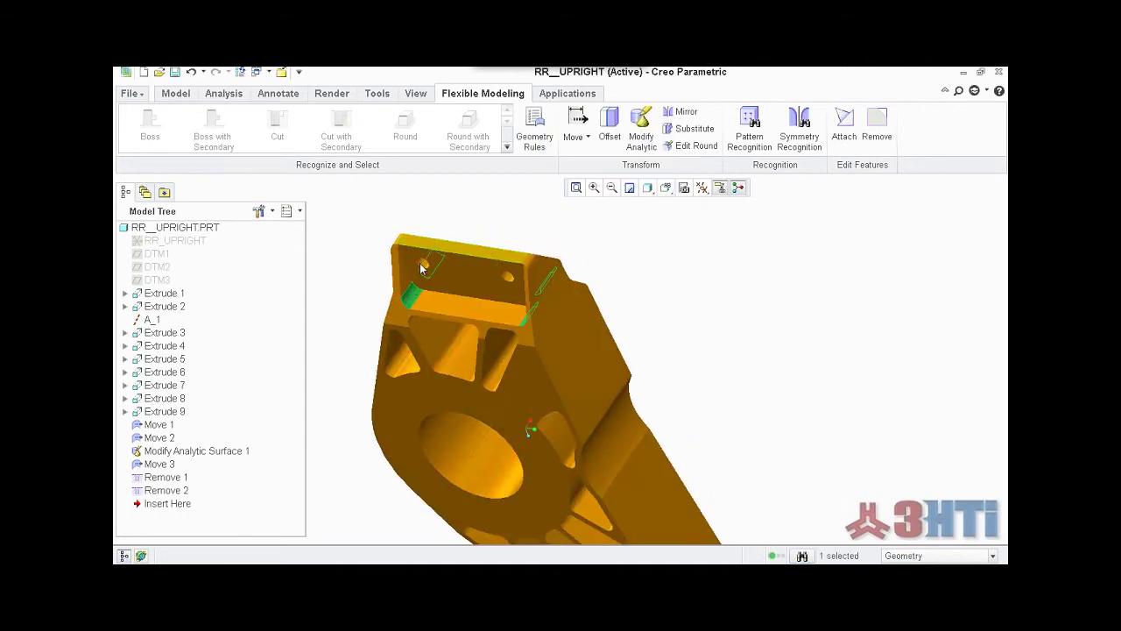
pyautogui.scroll(-3, 411, 287)
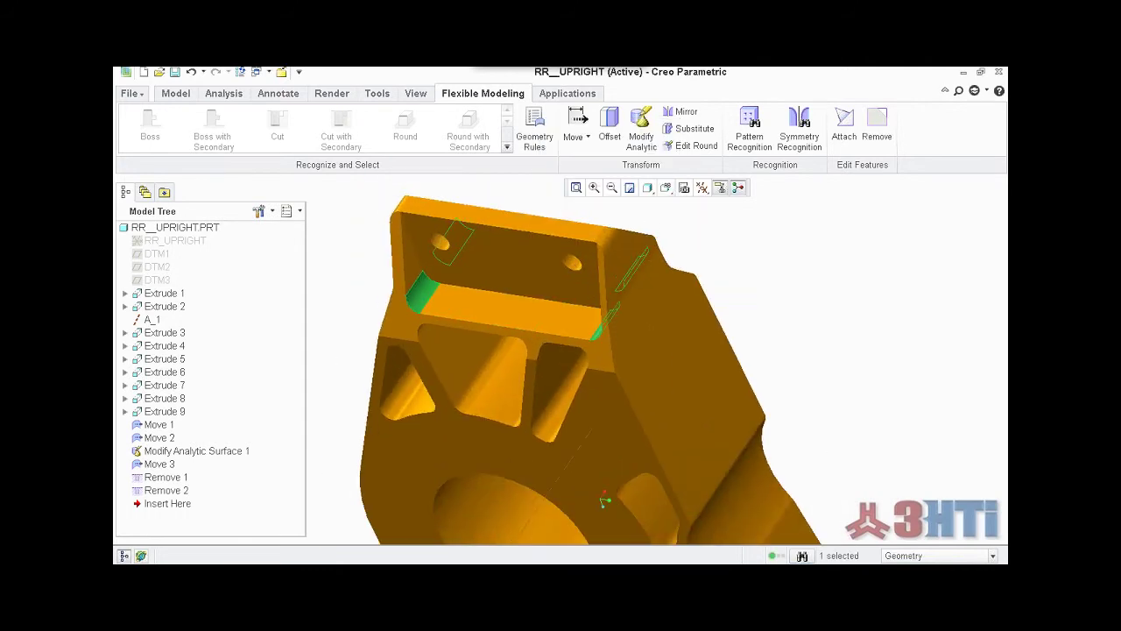
pyautogui.click(691, 145)
pyautogui.doubleClick(465, 286)
pyautogui.write('.125')
pyautogui.press('Return')
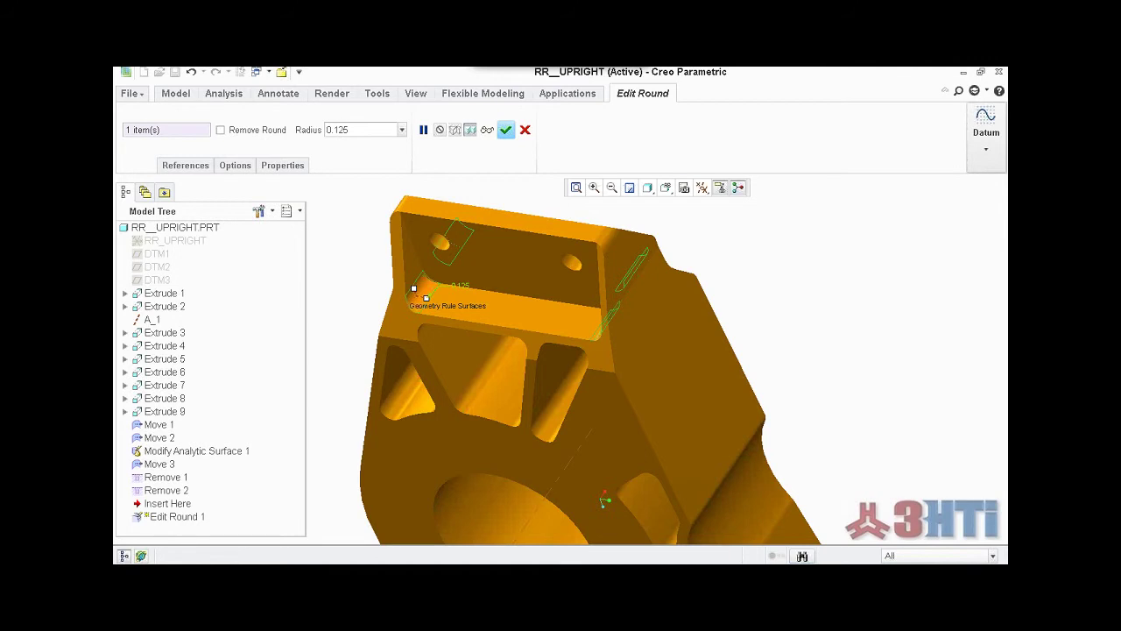
pyautogui.click(506, 129)
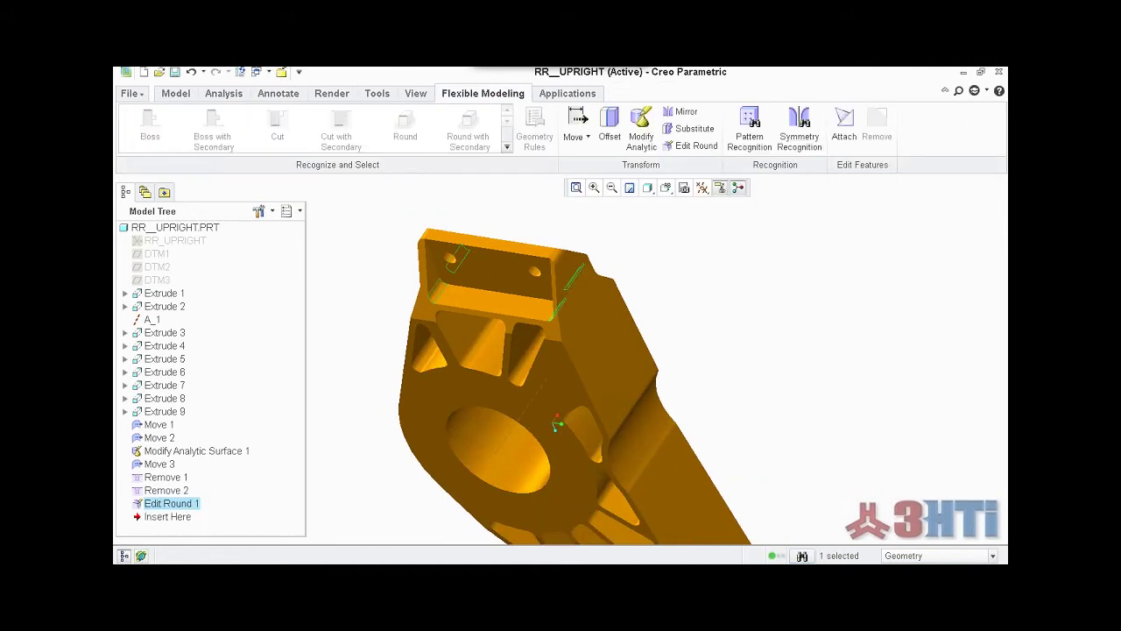
# Step: Highlight the flexible modeling features on the part one after another, from Move 1 through Edit Round 1
pyautogui.scroll(3, 644, 321)
pyautogui.moveTo(643, 321)
pyautogui.mouseDown(button='middle')
pyautogui.moveTo(670, 292)
pyautogui.moveTo(671, 268)
pyautogui.moveTo(663, 297)
pyautogui.mouseUp(button='middle')
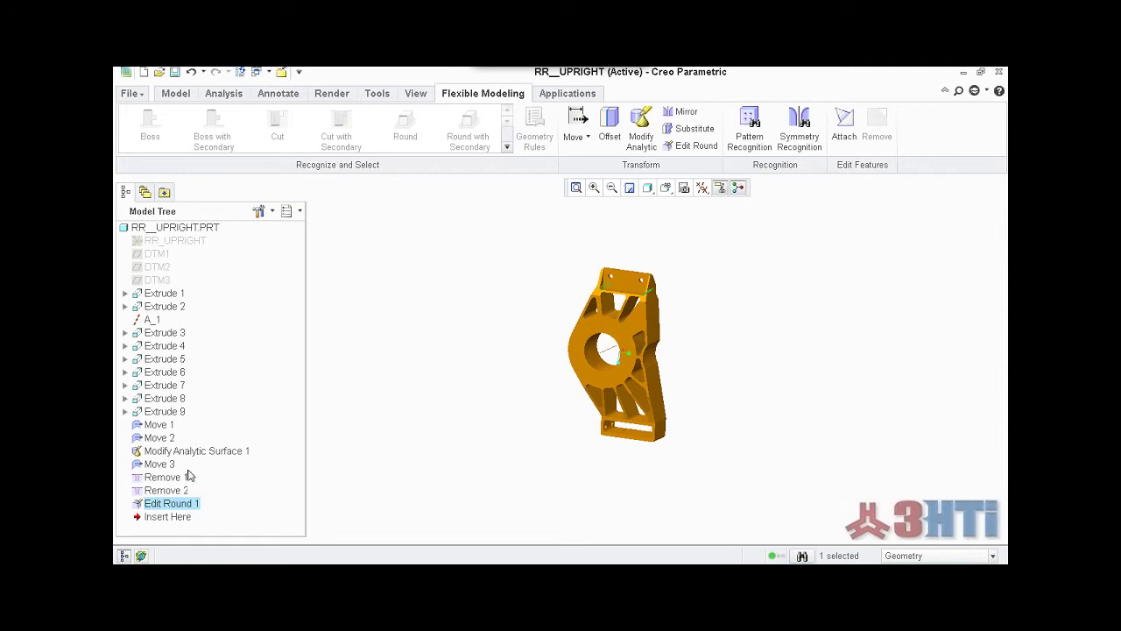
pyautogui.click(167, 426)
pyautogui.click(164, 438)
pyautogui.click(163, 451)
pyautogui.click(162, 464)
pyautogui.click(162, 477)
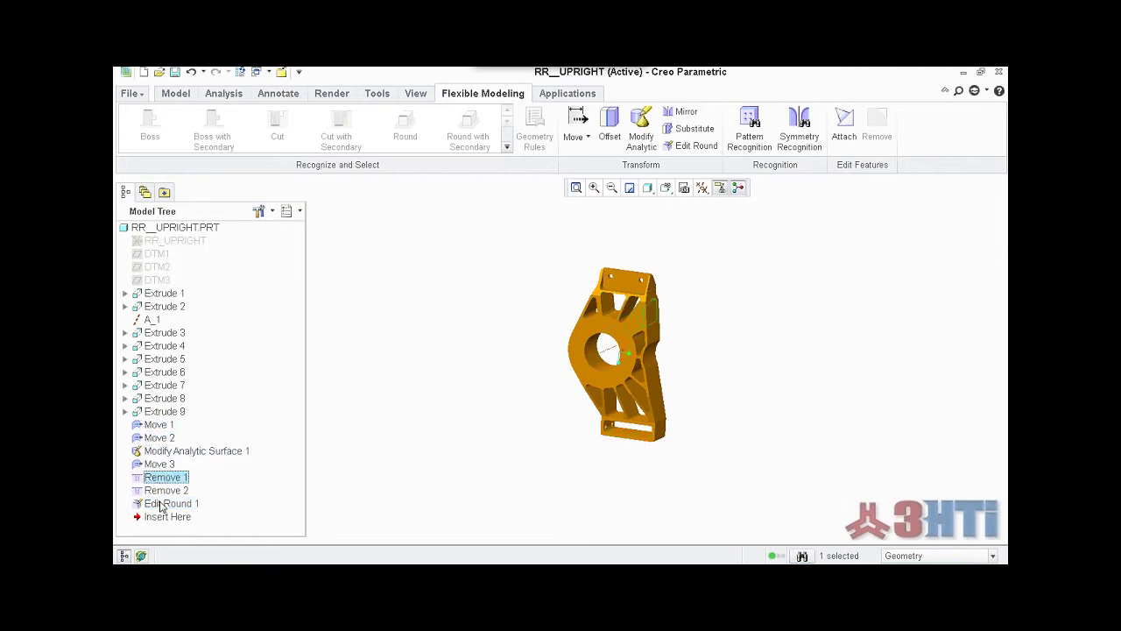
pyautogui.click(164, 492)
pyautogui.click(162, 505)
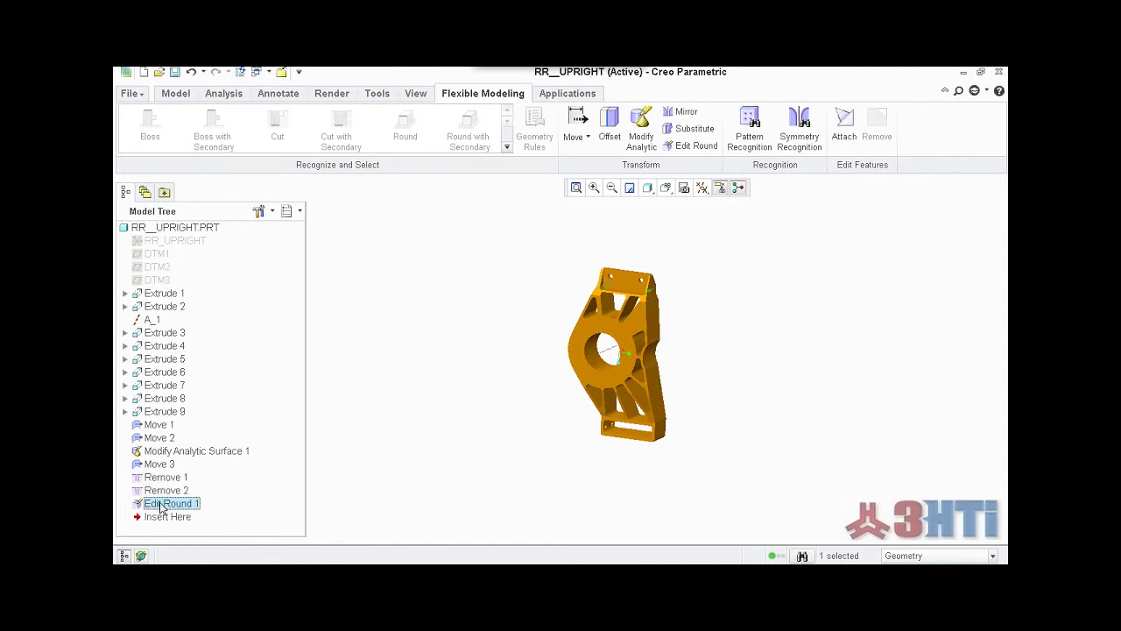
# Step: Roll the model back to its original geometry by placing the insertion point directly before Move 1
pyautogui.moveTo(537, 392); pyautogui.dragTo(525, 397, button='middle')
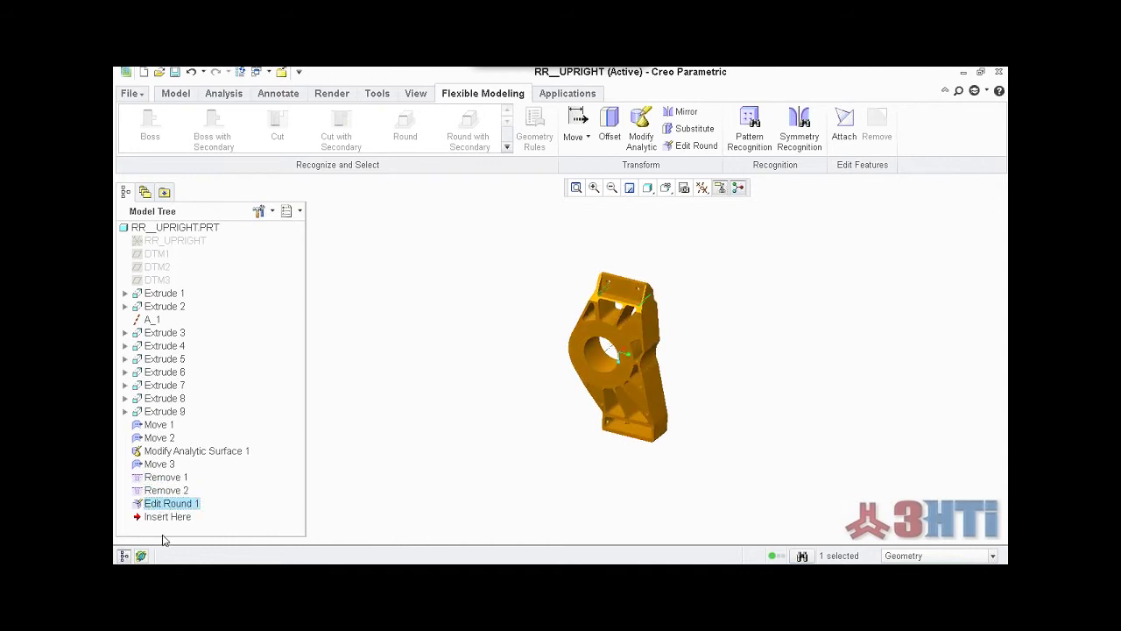
pyautogui.moveTo(161, 523); pyautogui.dragTo(170, 424)
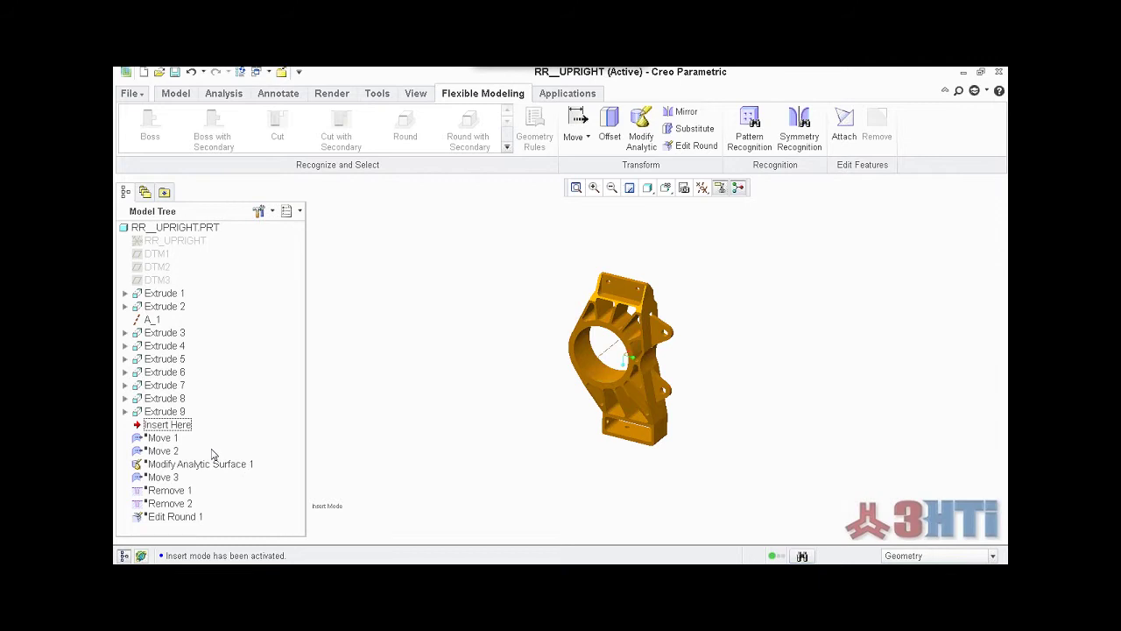
# Step: Close the RR__UPRIGHT part and erase it from the session
pyautogui.click(282, 74)
pyautogui.click(313, 147)
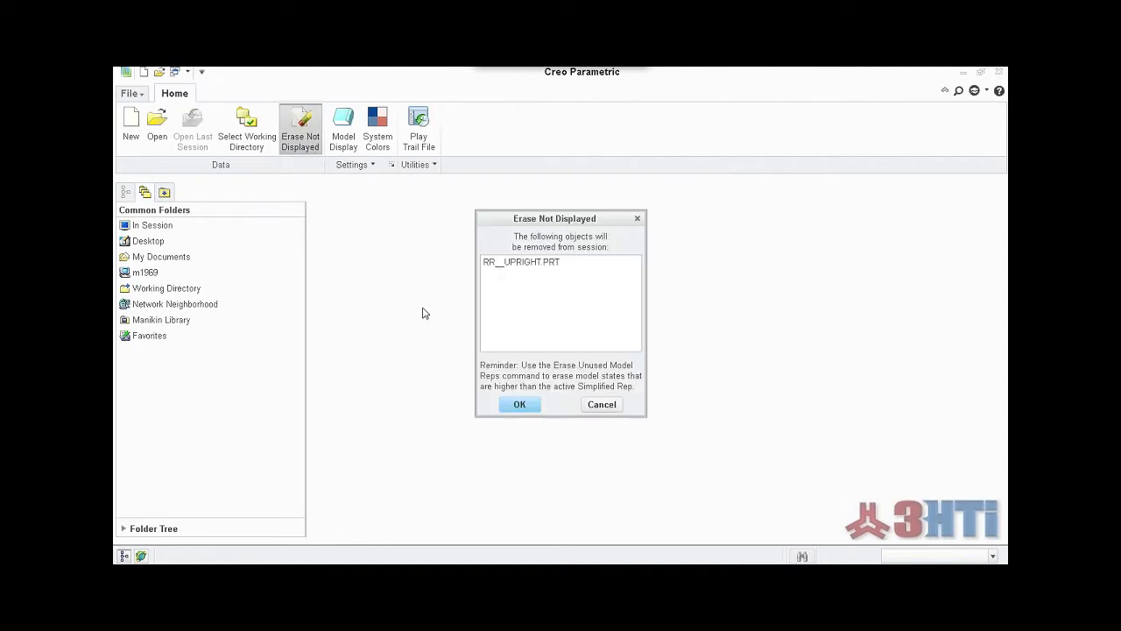
pyautogui.click(507, 401)
# Step: Set the working directory to the example_2 folder in flexible-modeling_webinar
pyautogui.click(242, 128)
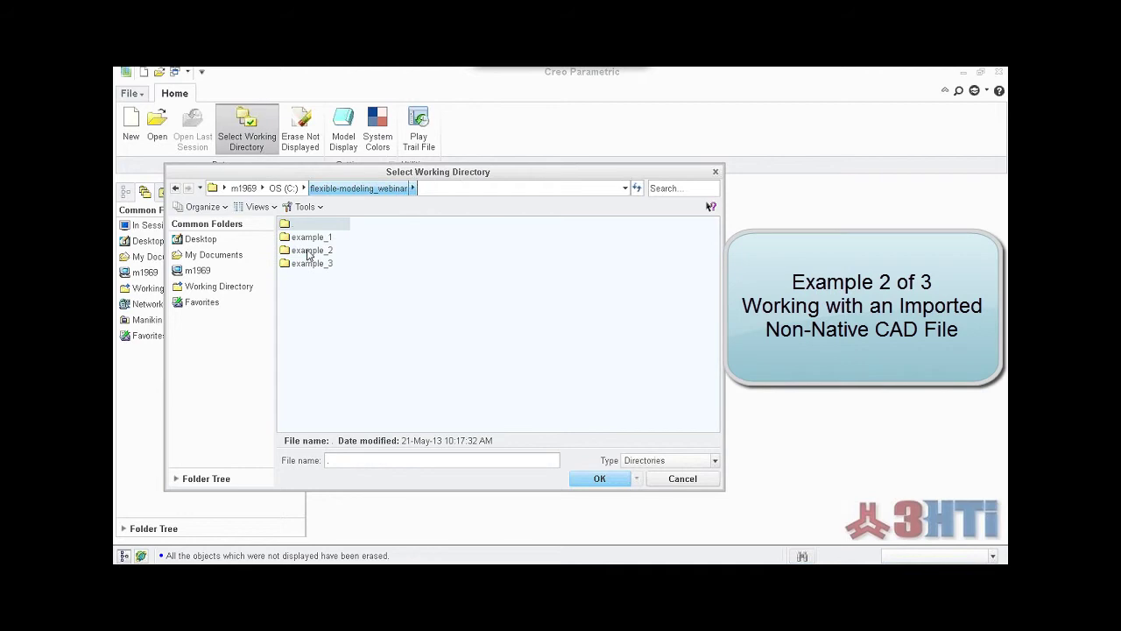
pyautogui.doubleClick(308, 252)
pyautogui.click(599, 478)
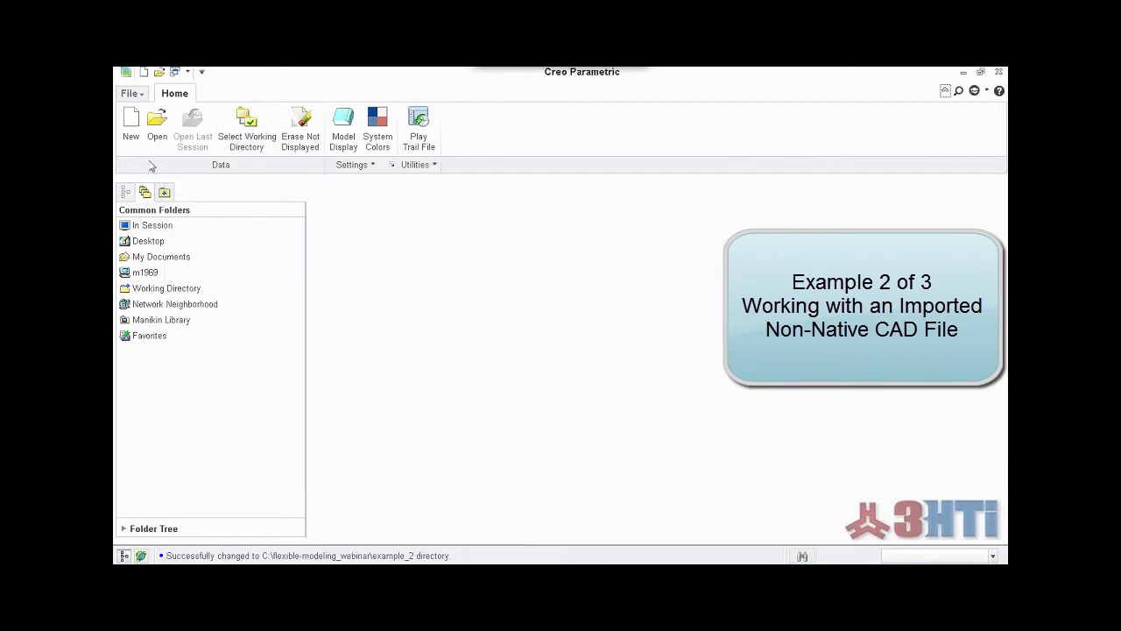
# Step: List all file types and import User Library-power case.SLDASM as a new assembly with the default profile and name
pyautogui.click(157, 124)
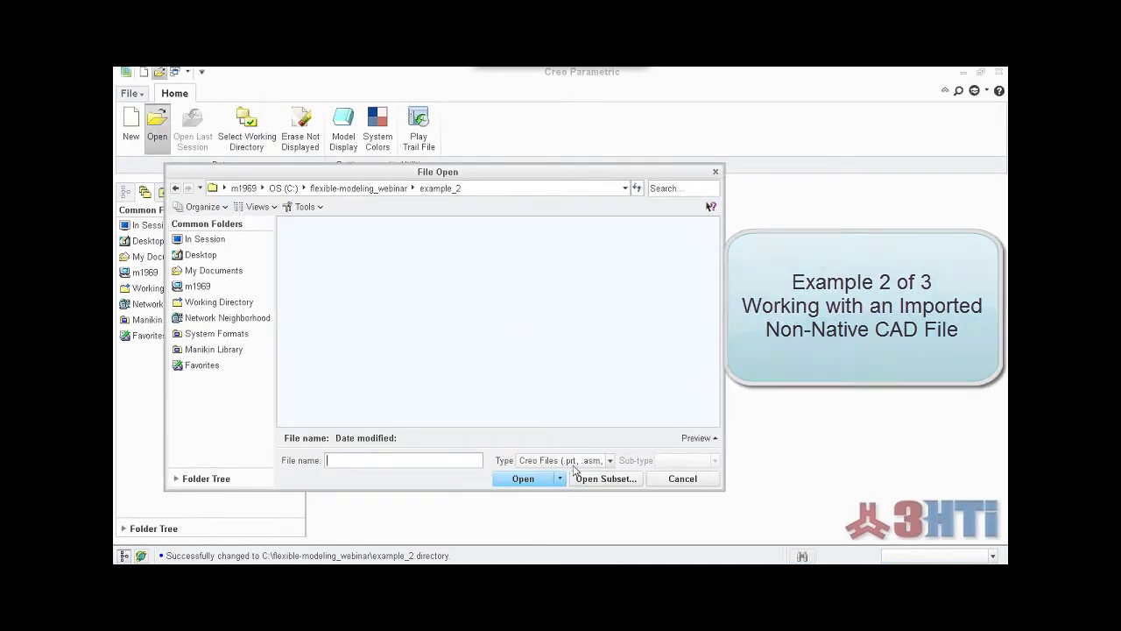
pyautogui.click(575, 470)
pyautogui.click(565, 324)
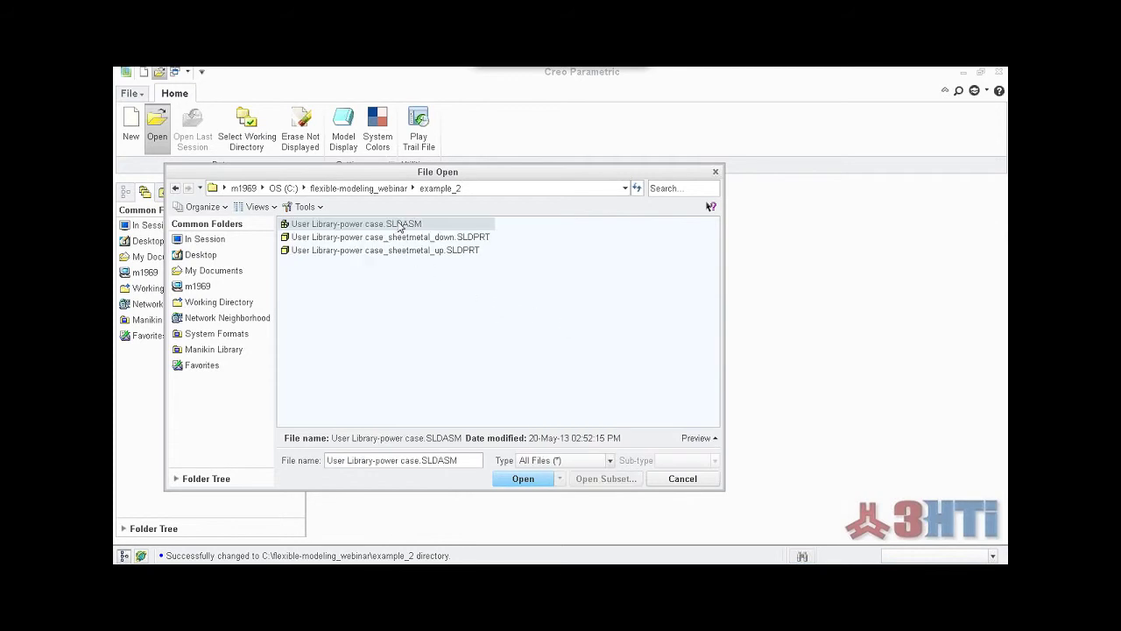
pyautogui.doubleClick(398, 225)
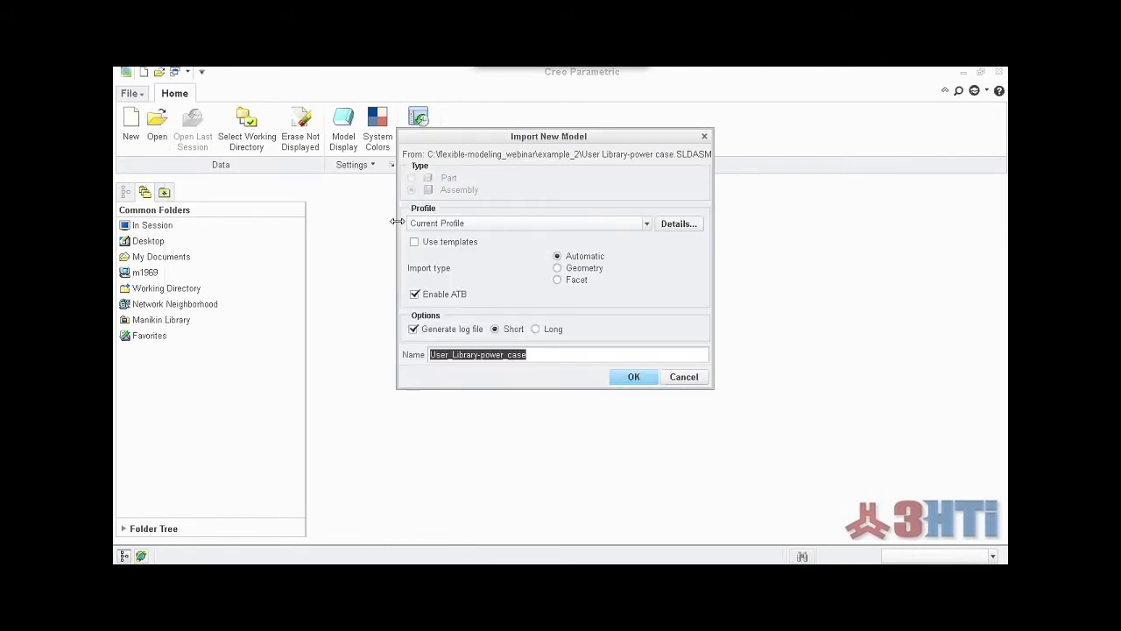
pyautogui.click(623, 375)
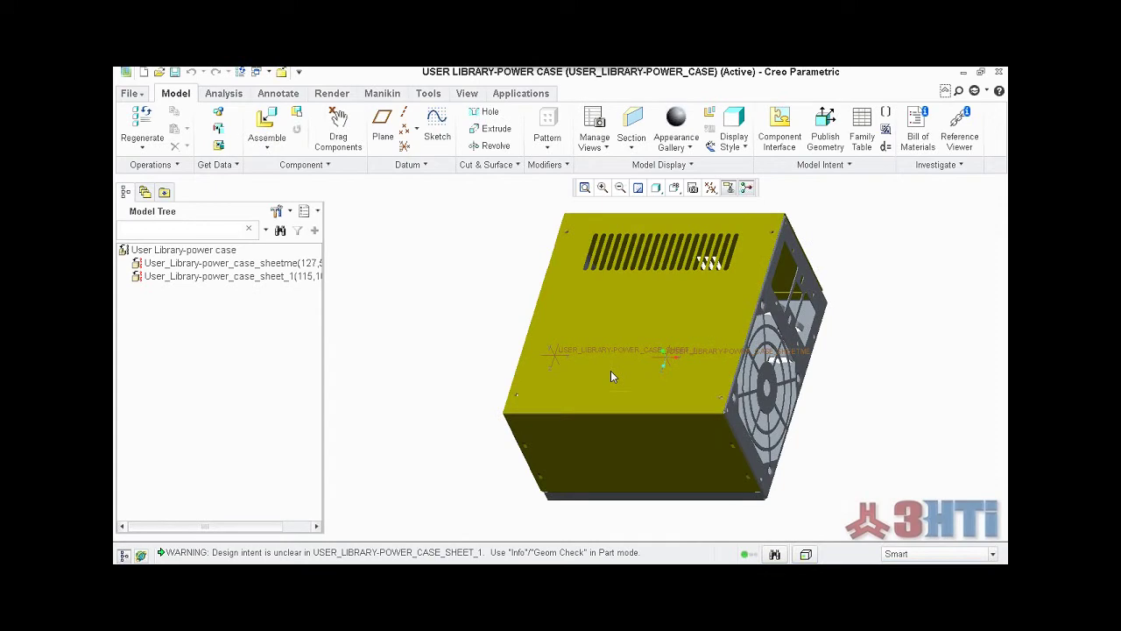
# Step: Examine the imported power case assembly from several sides, including the cover, vented panel and fan grille
pyautogui.scroll(2, 610, 371)
pyautogui.moveTo(611, 371); pyautogui.dragTo(589, 388, button='middle')
pyautogui.scroll(-3, 589, 388)
pyautogui.scroll(2, 589, 388)
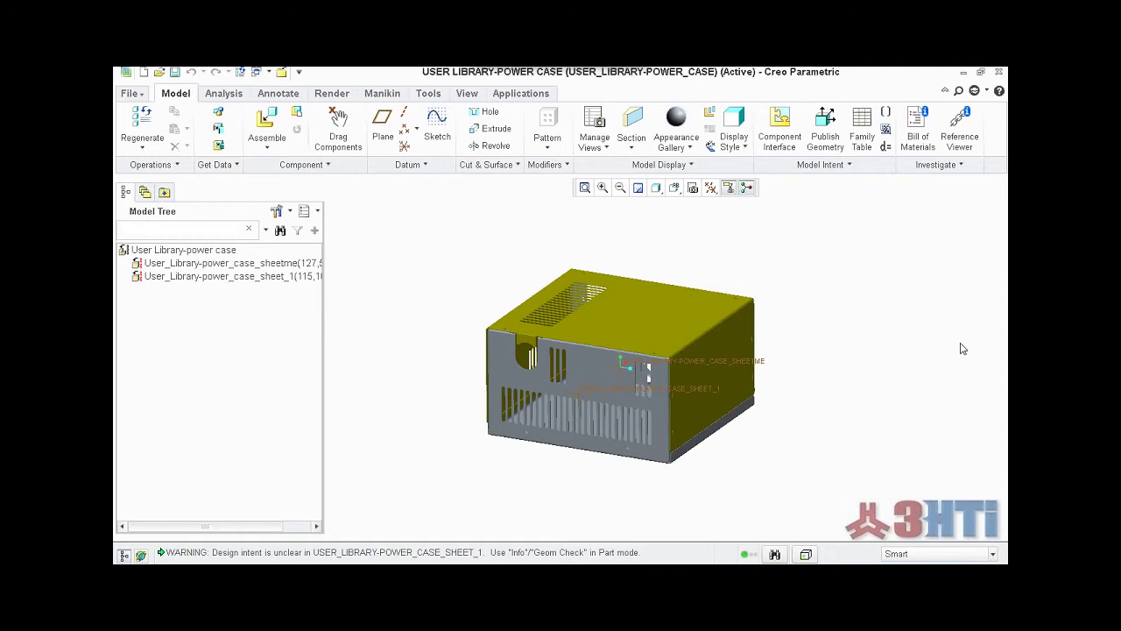
pyautogui.moveTo(884, 384); pyautogui.dragTo(561, 286, button='middle')
pyautogui.hotkey('ctrl', 'd')
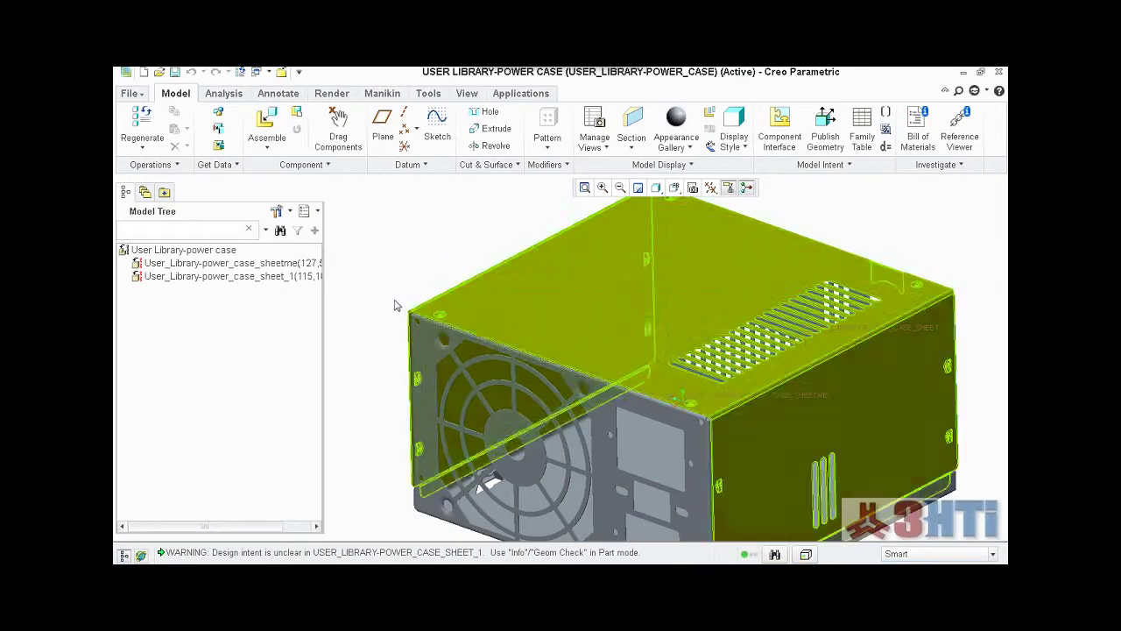
# Step: Redefine the placement of the User_Library-power_case_sheet_1 cover with a Coincident constraint to the lower case's top flange, and accept it
pyautogui.rightClick(267, 280)
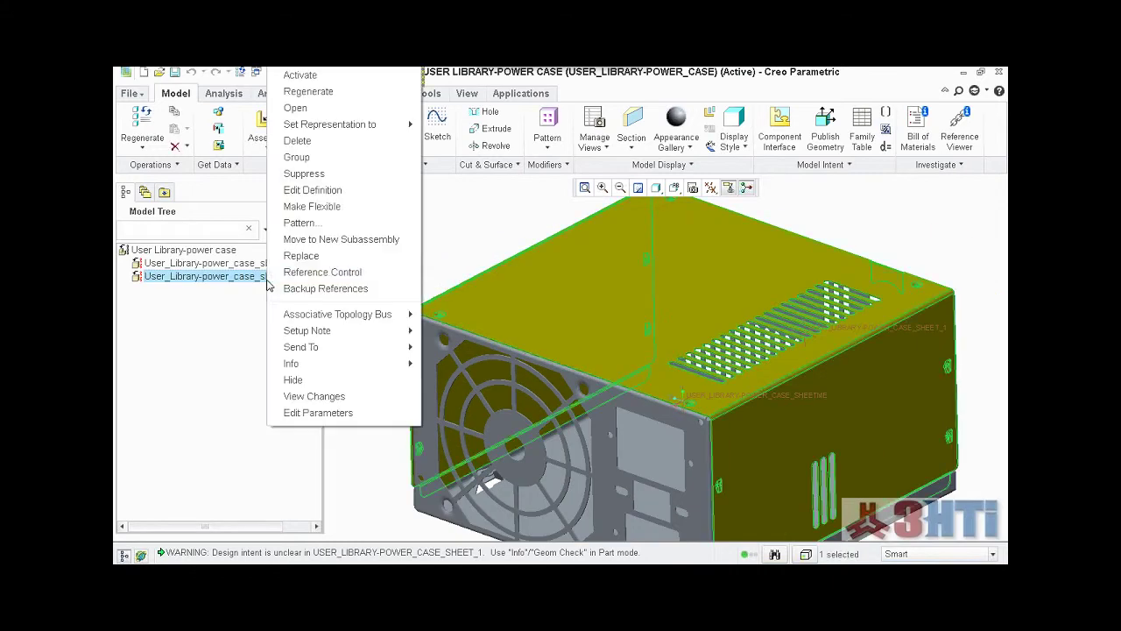
pyautogui.click(310, 193)
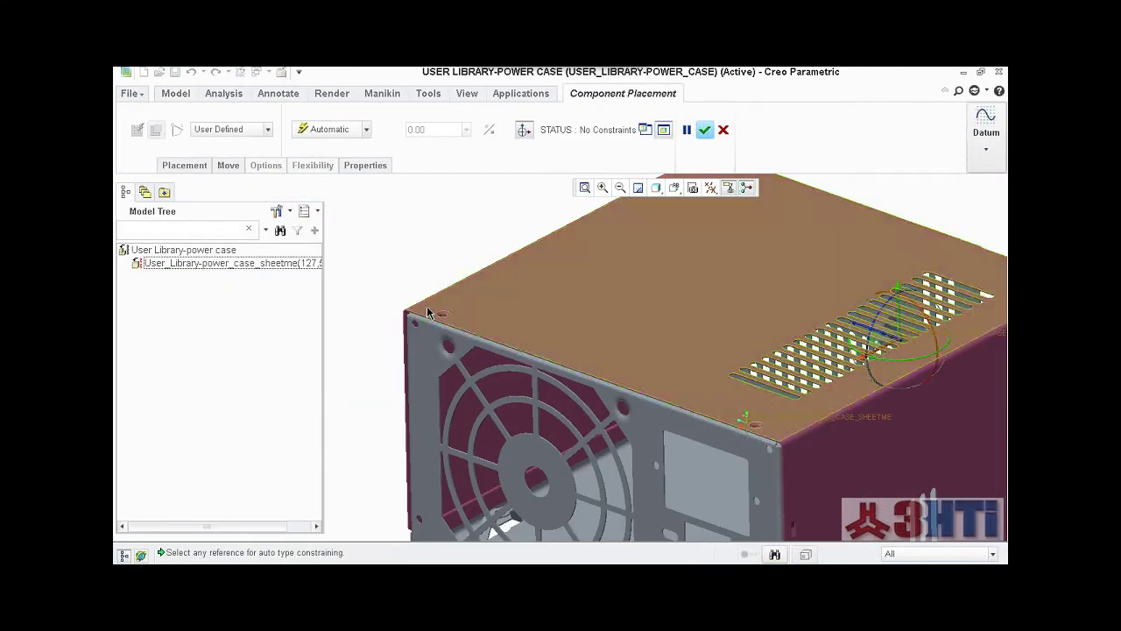
pyautogui.click(367, 130)
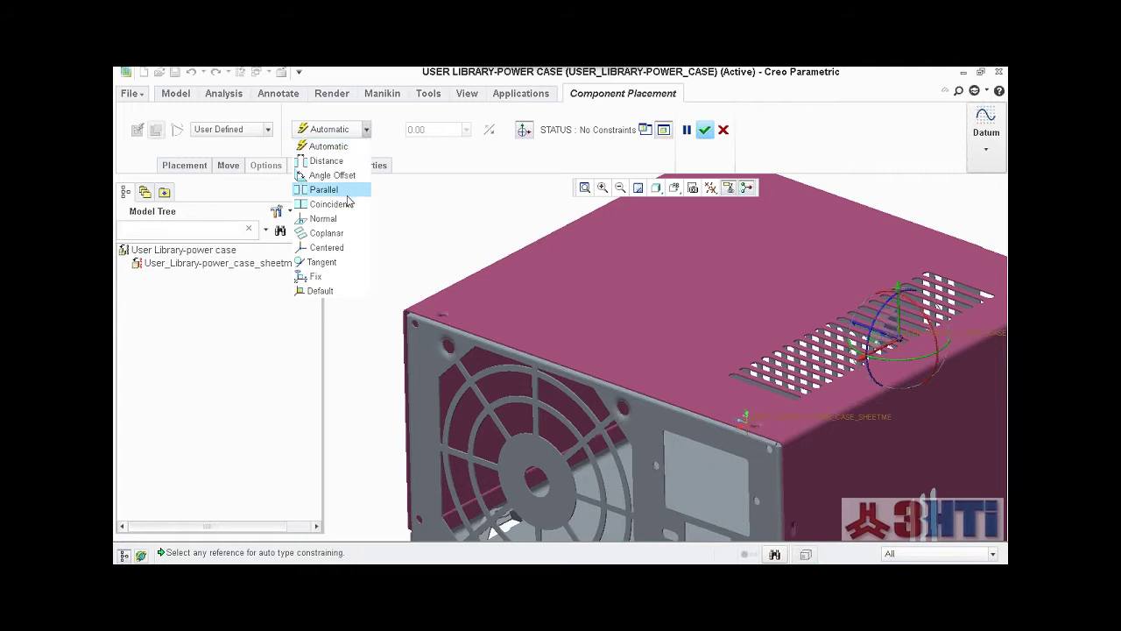
pyautogui.click(330, 204)
pyautogui.scroll(-2, 386, 352)
pyautogui.scroll(-3, 394, 345)
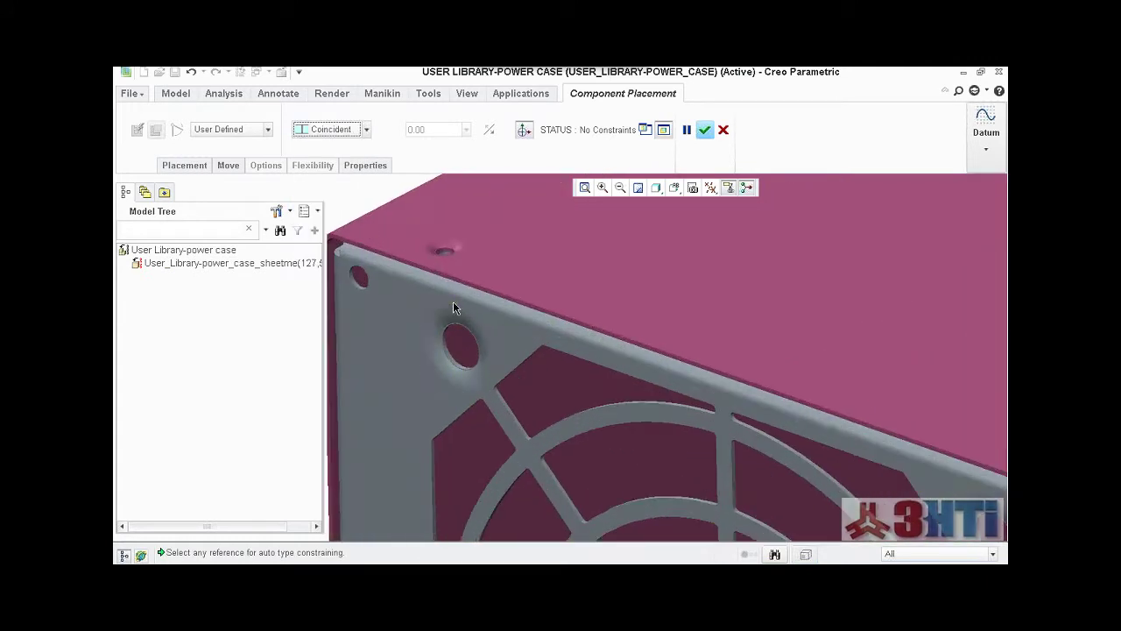
pyautogui.rightClick(475, 272)
pyautogui.click(477, 261)
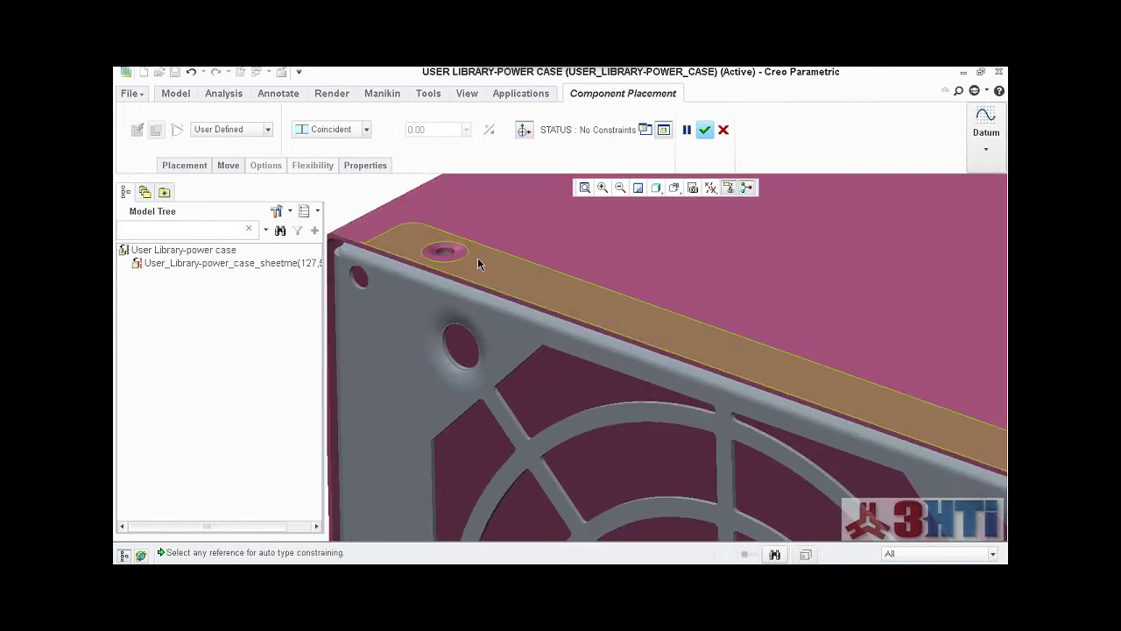
pyautogui.click(540, 253)
pyautogui.scroll(-5, 483, 362)
pyautogui.moveTo(483, 358); pyautogui.dragTo(508, 355, button='middle')
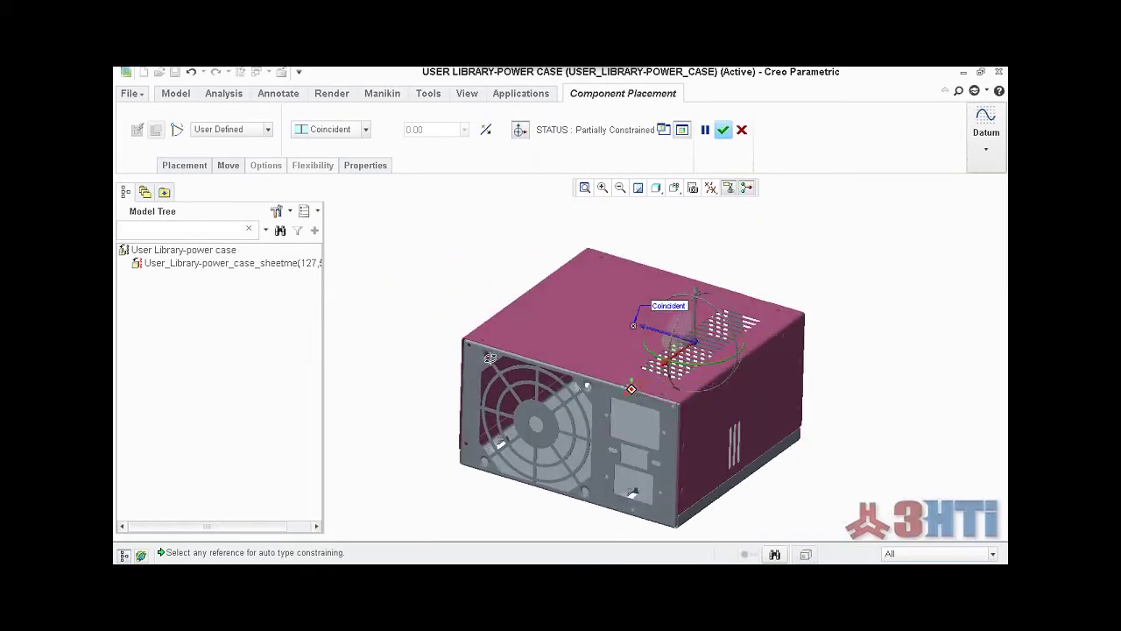
pyautogui.click(728, 130)
# Step: Open the User_Library-power_case_sheet_1 cover part in its own window
pyautogui.scroll(3, 450, 392)
pyautogui.scroll(-4, 454, 374)
pyautogui.moveTo(454, 374); pyautogui.dragTo(593, 392, button='middle')
pyautogui.scroll(-3, 600, 363)
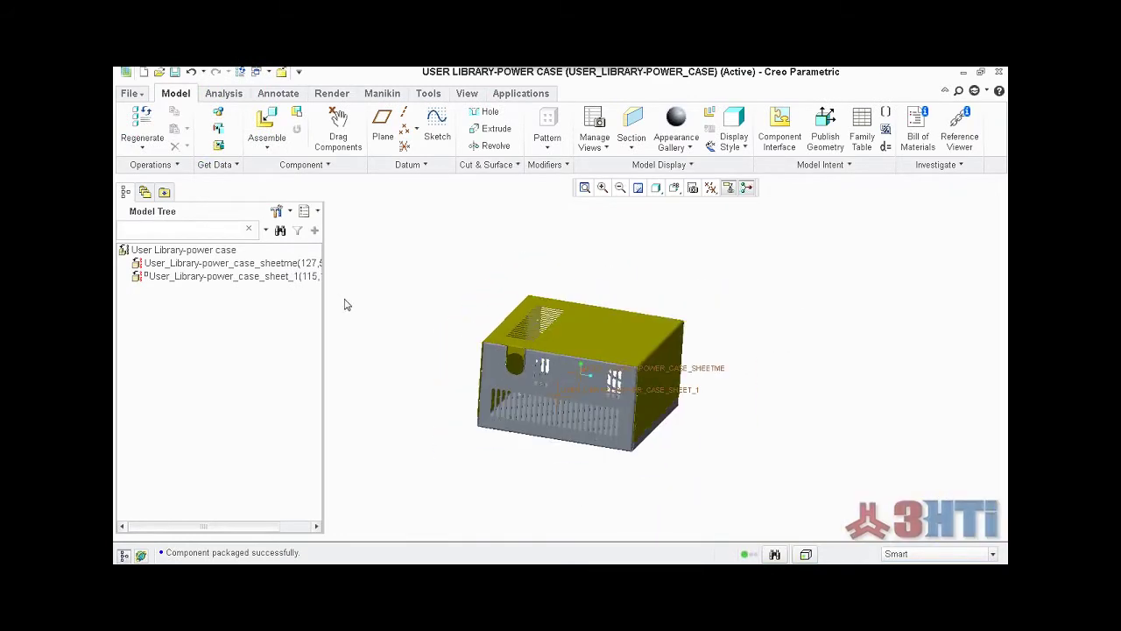
pyautogui.click(282, 277)
pyautogui.rightClick(281, 278)
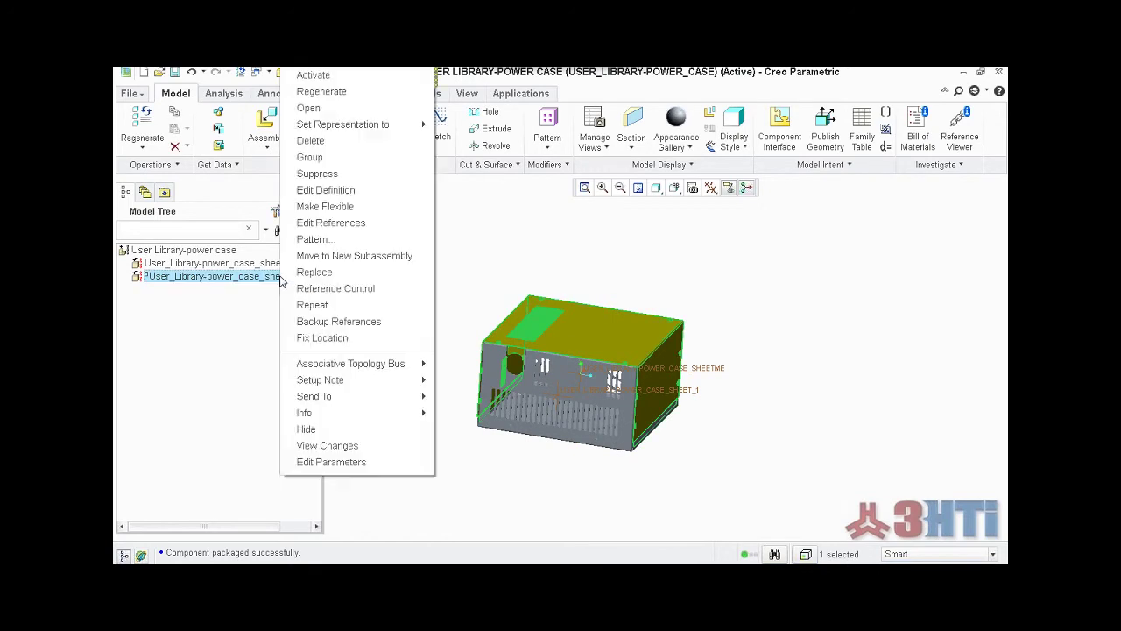
pyautogui.click(311, 108)
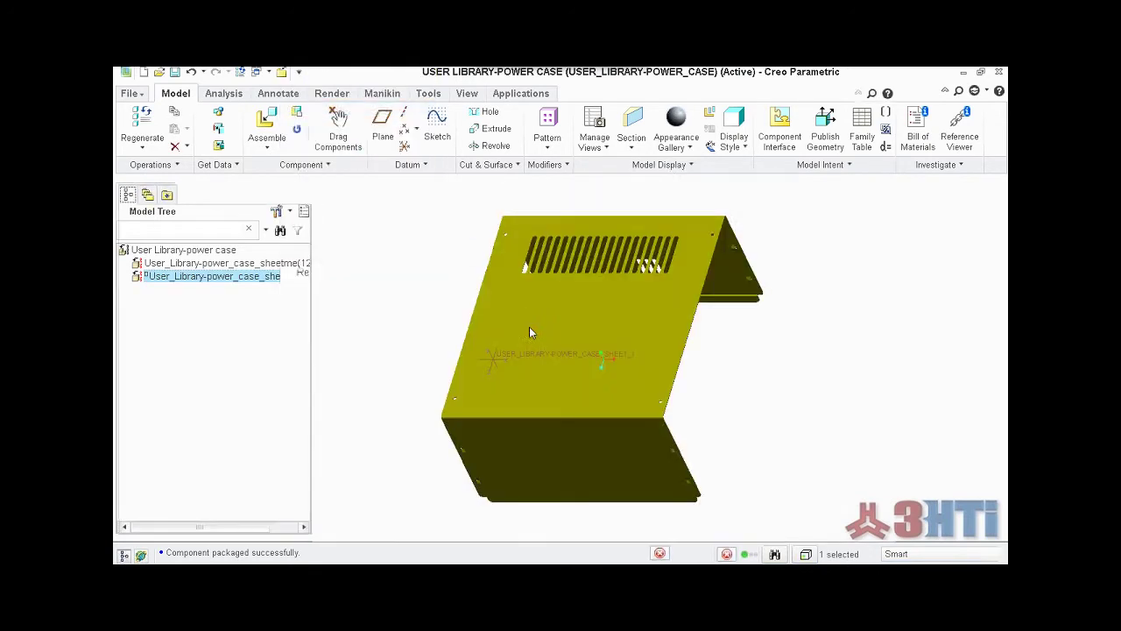
# Step: Select a rounded surface of a corner hole on the cover's outside, extend it to equal-radius surfaces with Geometry Rules, and remove them
pyautogui.scroll(3, 554, 392)
pyautogui.moveTo(558, 395); pyautogui.dragTo(484, 381, button='middle')
pyautogui.scroll(-9, 486, 363)
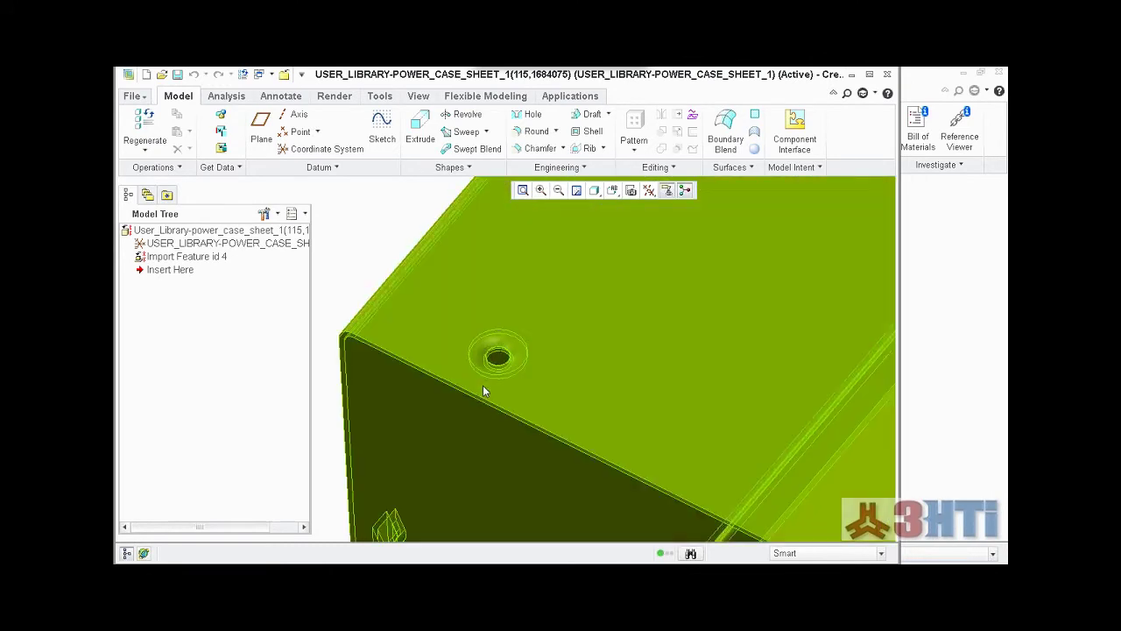
pyautogui.scroll(3, 484, 350)
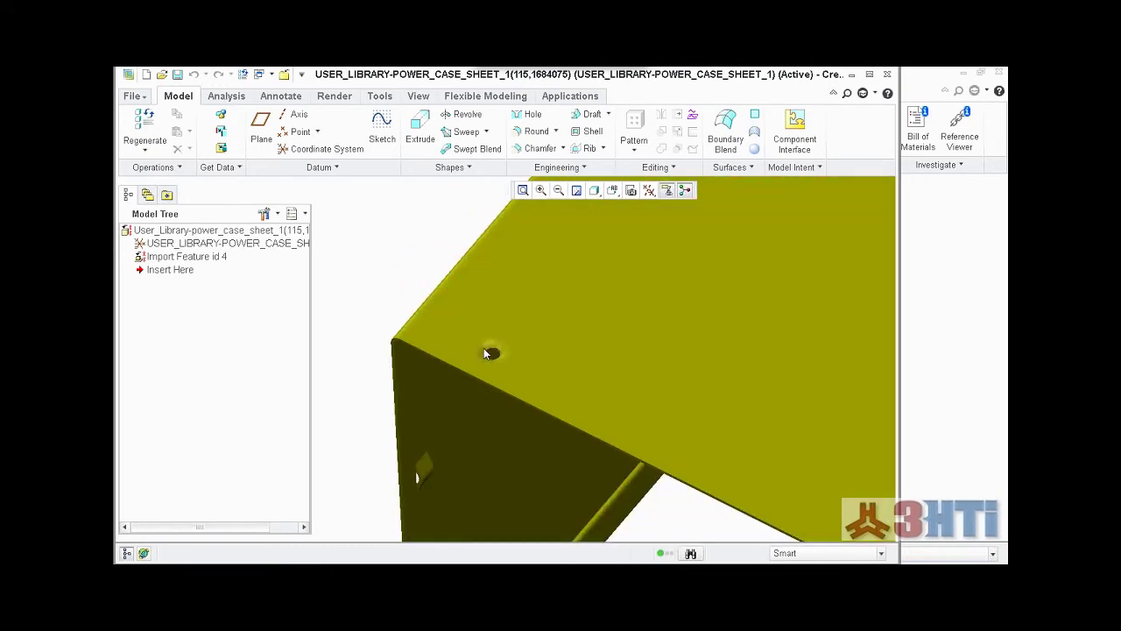
pyautogui.click(473, 94)
pyautogui.scroll(-5, 518, 355)
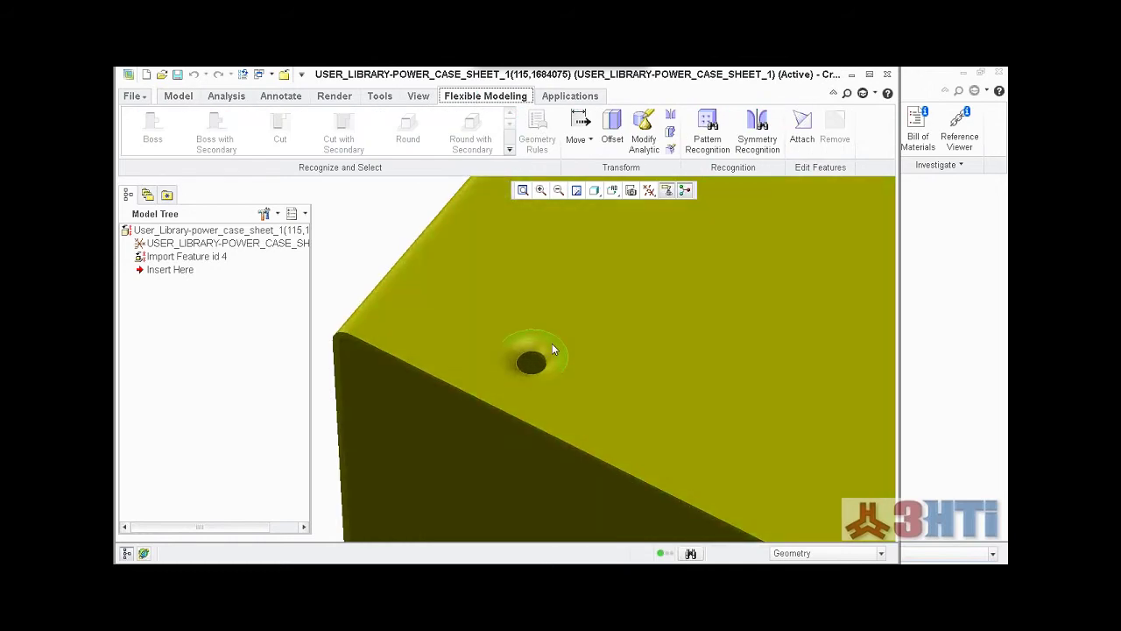
pyautogui.click(522, 350)
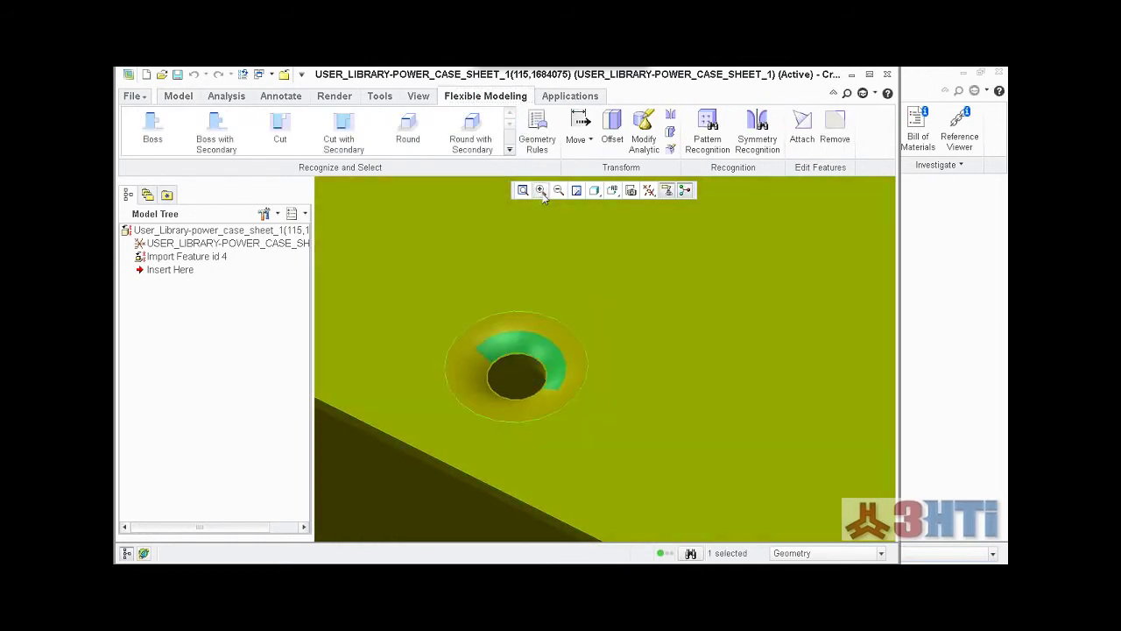
pyautogui.click(536, 145)
pyautogui.click(579, 225)
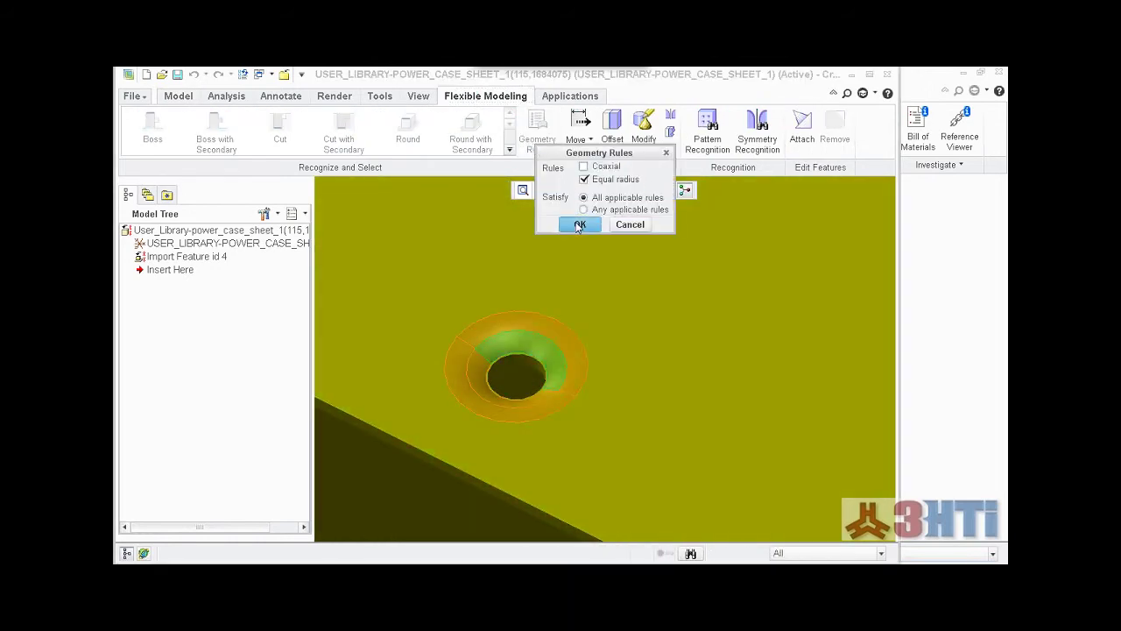
pyautogui.scroll(5, 506, 396)
pyautogui.scroll(5, 508, 399)
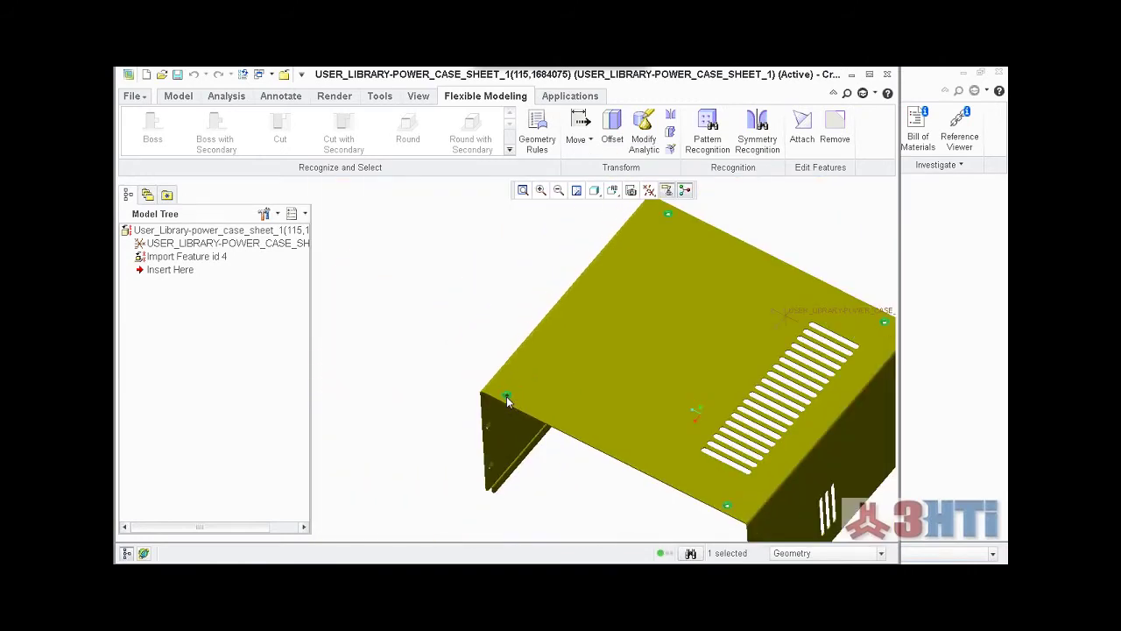
pyautogui.scroll(-5, 508, 396)
pyautogui.moveTo(634, 313); pyautogui.dragTo(585, 340, button='middle')
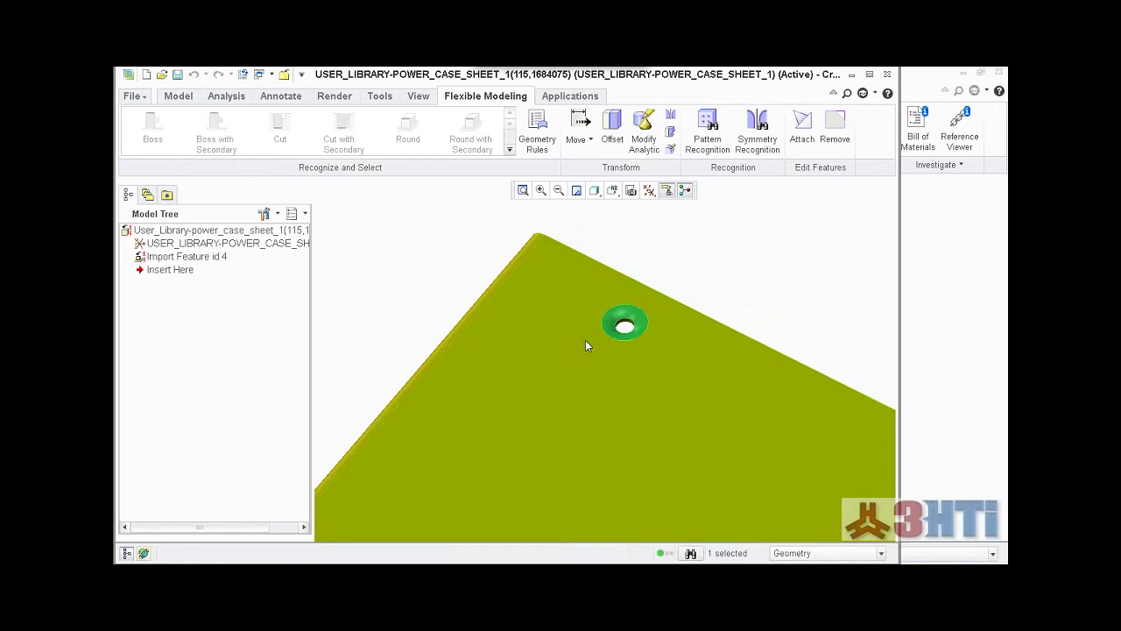
pyautogui.click(826, 131)
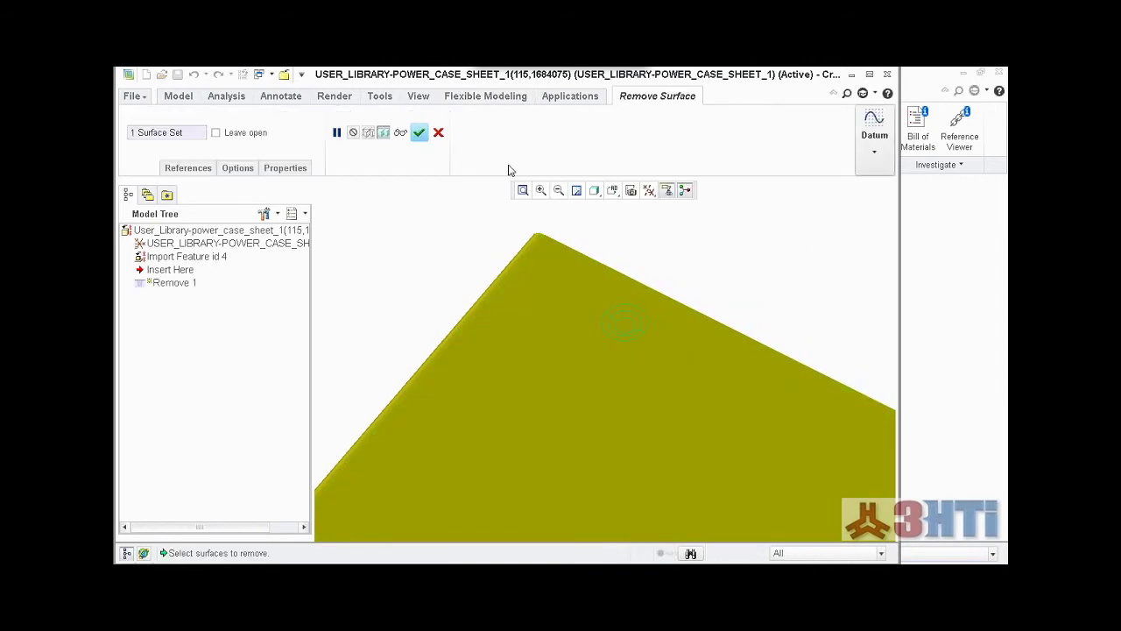
pyautogui.click(419, 133)
# Step: Select a rounded corner-hole surface on the cover's underside, extend it to equal-radius surfaces with Geometry Rules, and remove them
pyautogui.scroll(-2, 499, 361)
pyautogui.scroll(-3, 636, 338)
pyautogui.moveTo(648, 324); pyautogui.dragTo(576, 325, button='middle')
pyautogui.scroll(8, 566, 354)
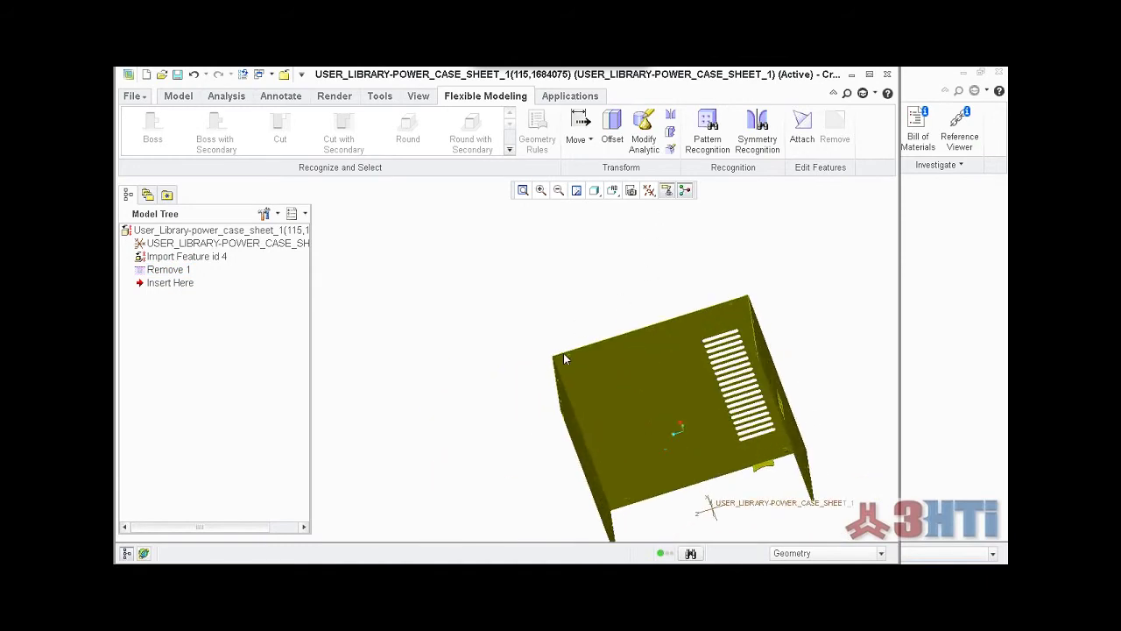
pyautogui.scroll(5, 589, 362)
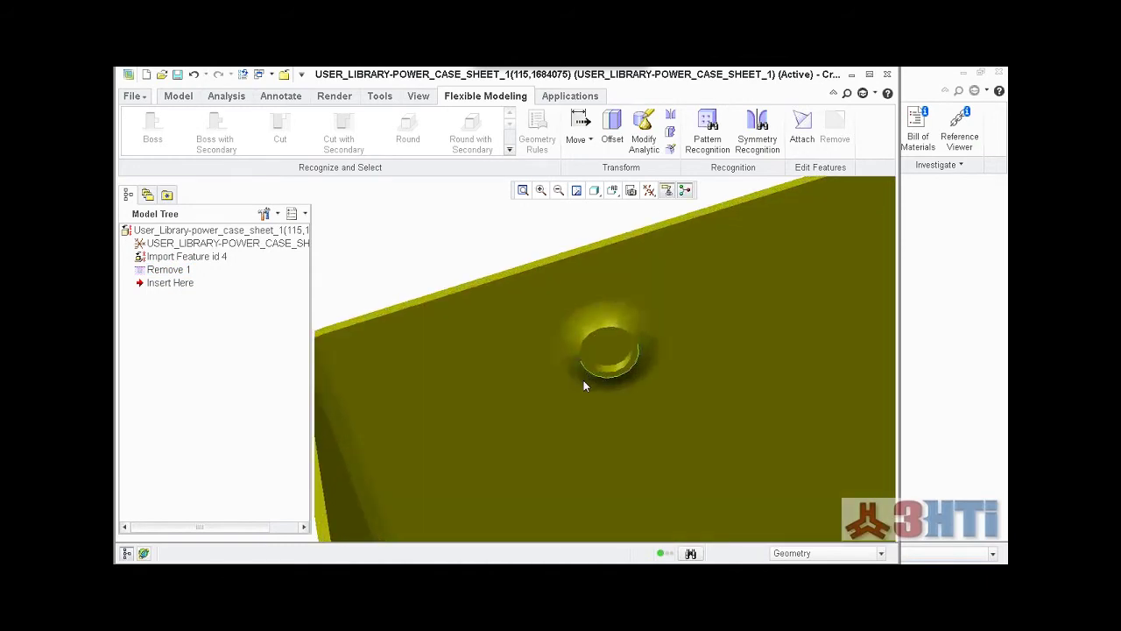
pyautogui.click(587, 303)
pyautogui.click(537, 132)
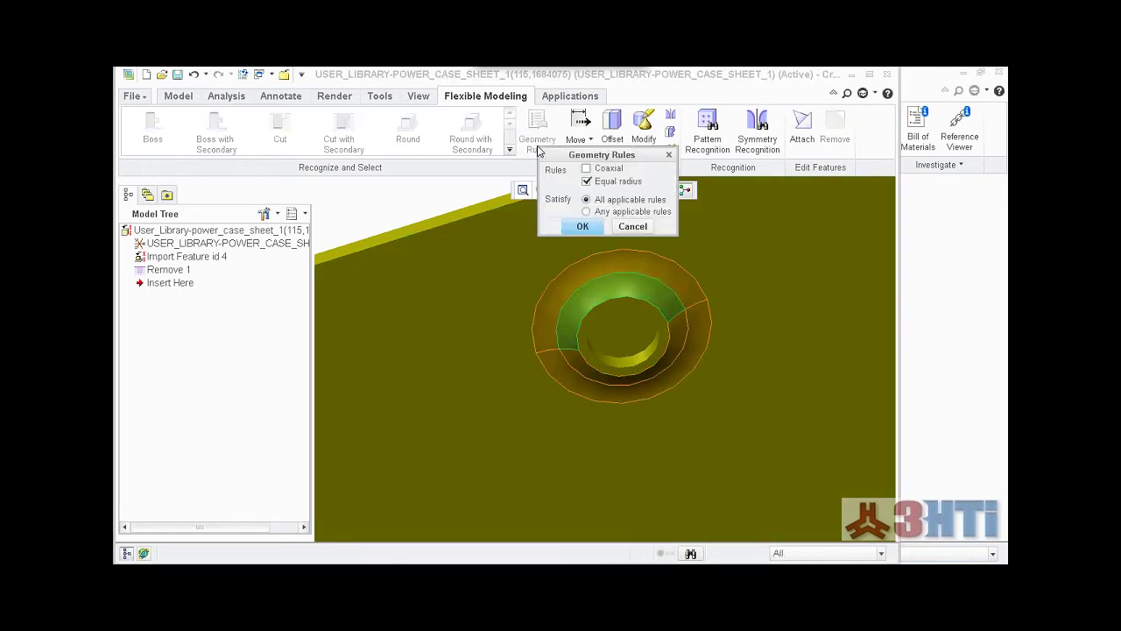
pyautogui.click(582, 226)
pyautogui.scroll(-10, 562, 336)
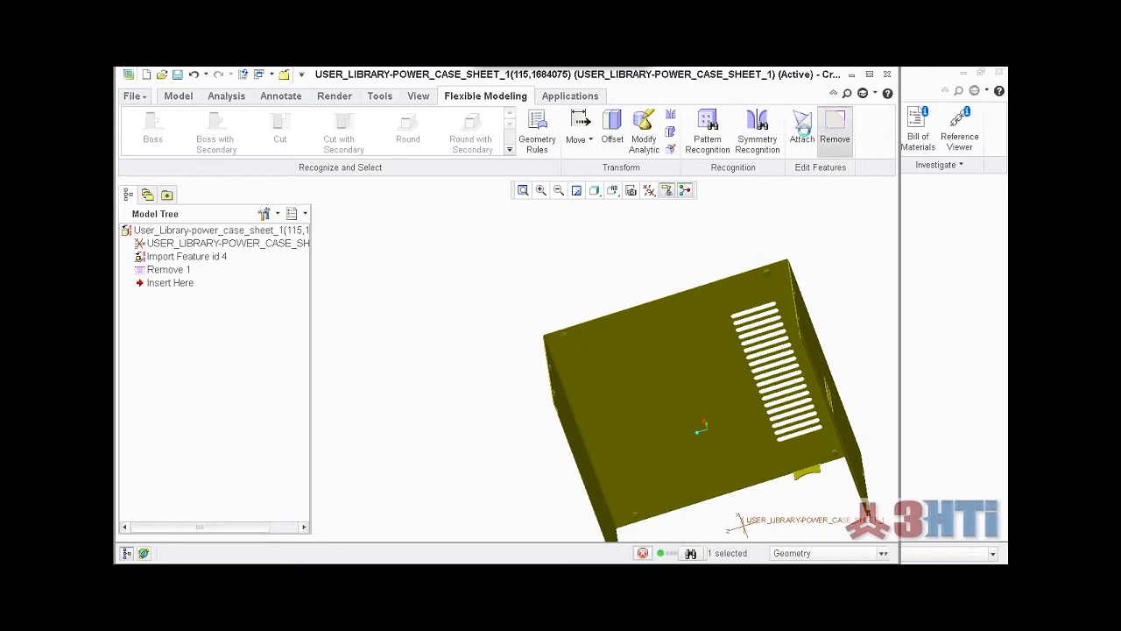
pyautogui.click(834, 129)
pyautogui.click(419, 133)
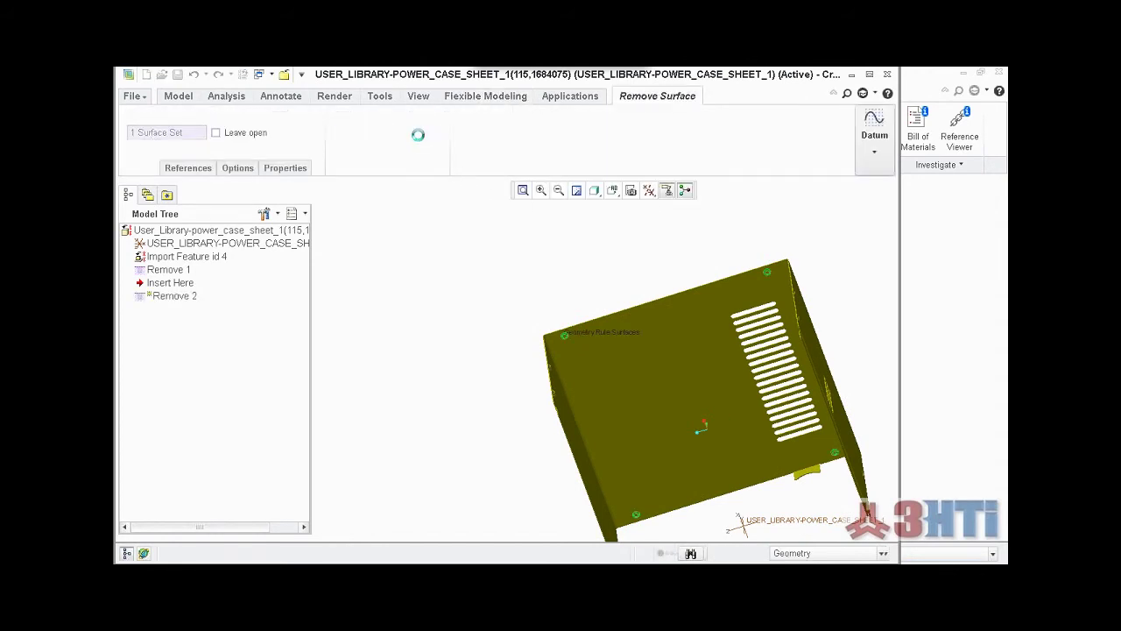
# Step: Switch back to the USER_LIBRARY-POWER_CASE_SHEET_1.PRT window
pyautogui.moveTo(455, 368); pyautogui.dragTo(431, 450, button='middle')
pyautogui.click(556, 429)
pyautogui.moveTo(556, 429)
pyautogui.mouseDown(button='middle')
pyautogui.moveTo(532, 441)
pyautogui.moveTo(553, 425)
pyautogui.mouseUp(button='middle')
pyautogui.scroll(2, 553, 425)
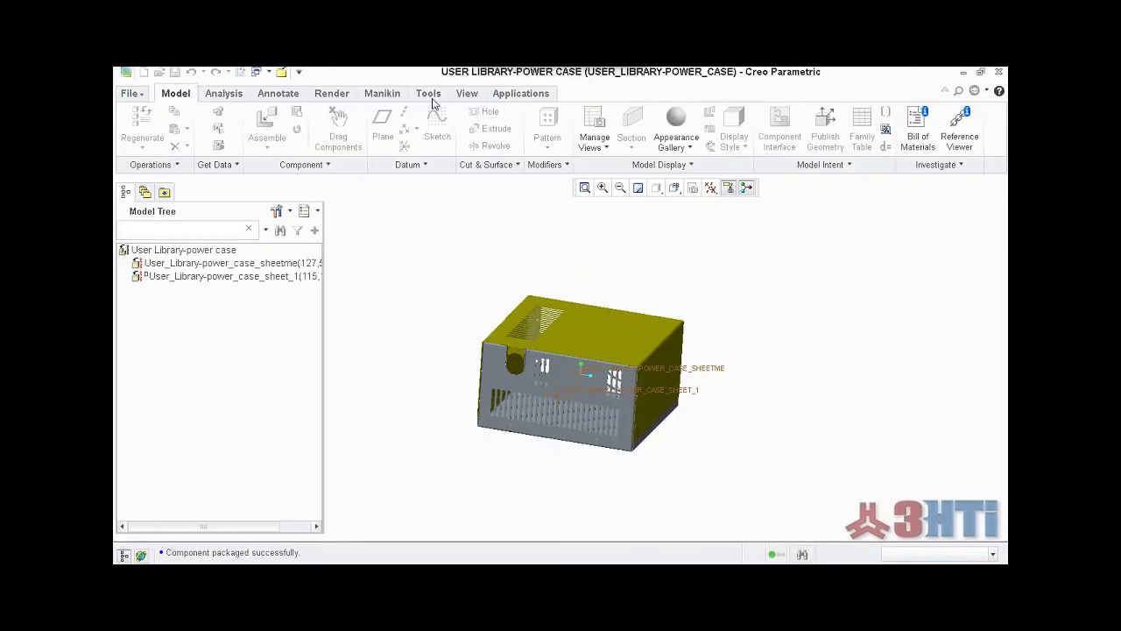
pyautogui.click(297, 75)
pyautogui.click(269, 74)
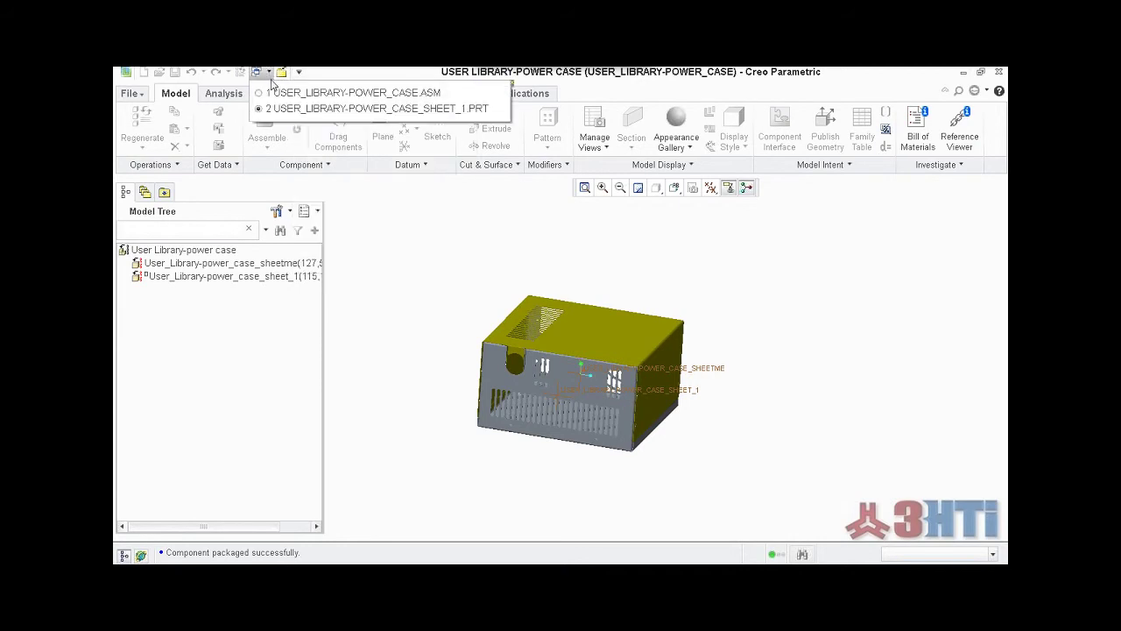
pyautogui.click(273, 110)
# Step: Select the outer and underside faces of the cover's top panel and start moving them by dimension
pyautogui.moveTo(463, 332); pyautogui.dragTo(469, 367, button='middle')
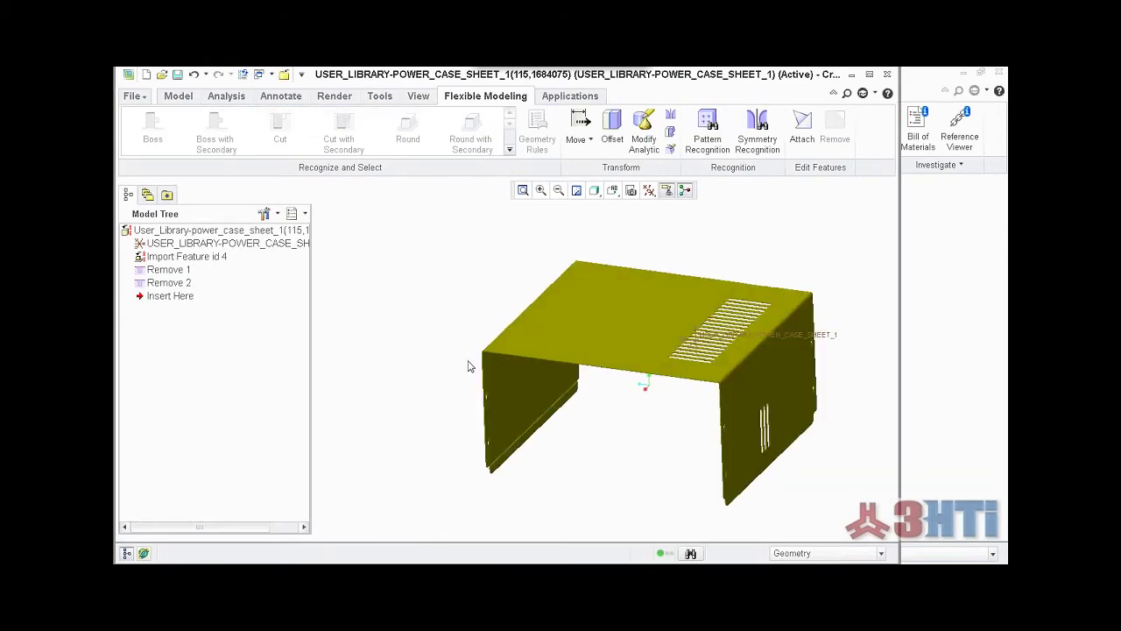
pyautogui.click(589, 300)
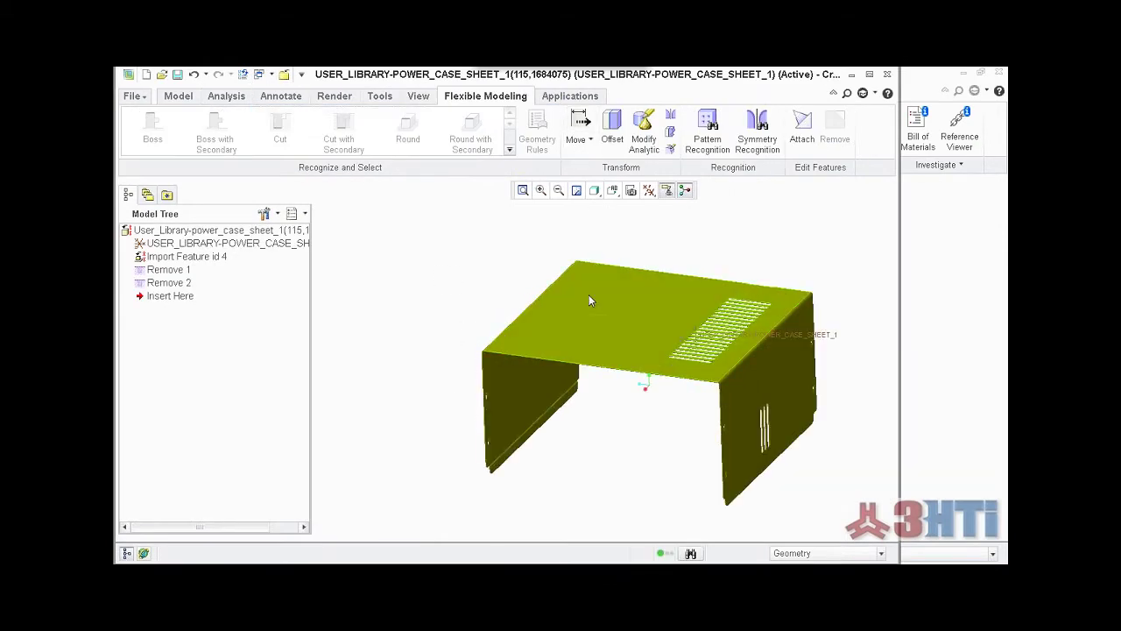
pyautogui.click(588, 298)
pyautogui.moveTo(619, 465); pyautogui.dragTo(584, 411, button='middle')
pyautogui.keyDown('ctrl'); pyautogui.click(532, 314); pyautogui.keyUp('ctrl')
pyautogui.scroll(-2, 584, 410)
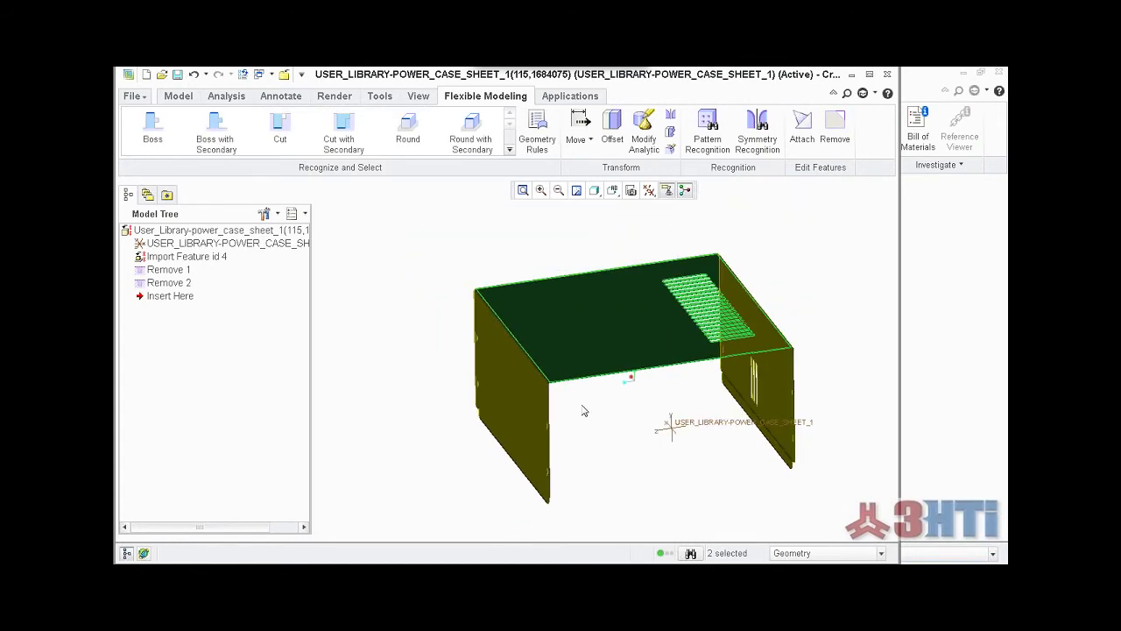
pyautogui.click(591, 140)
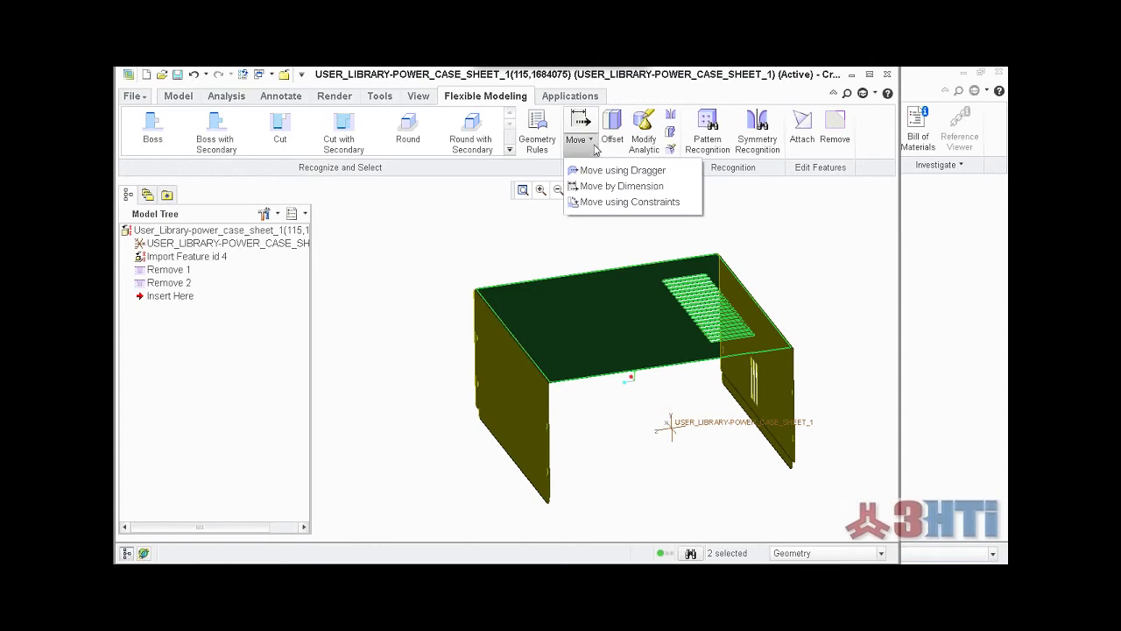
pyautogui.click(613, 185)
# Step: Define the move dimension between the lower edge face of the cover's side wall and the underside of its top panel
pyautogui.scroll(2, 491, 457)
pyautogui.scroll(3, 478, 408)
pyautogui.scroll(1, 473, 396)
pyautogui.scroll(1, 485, 396)
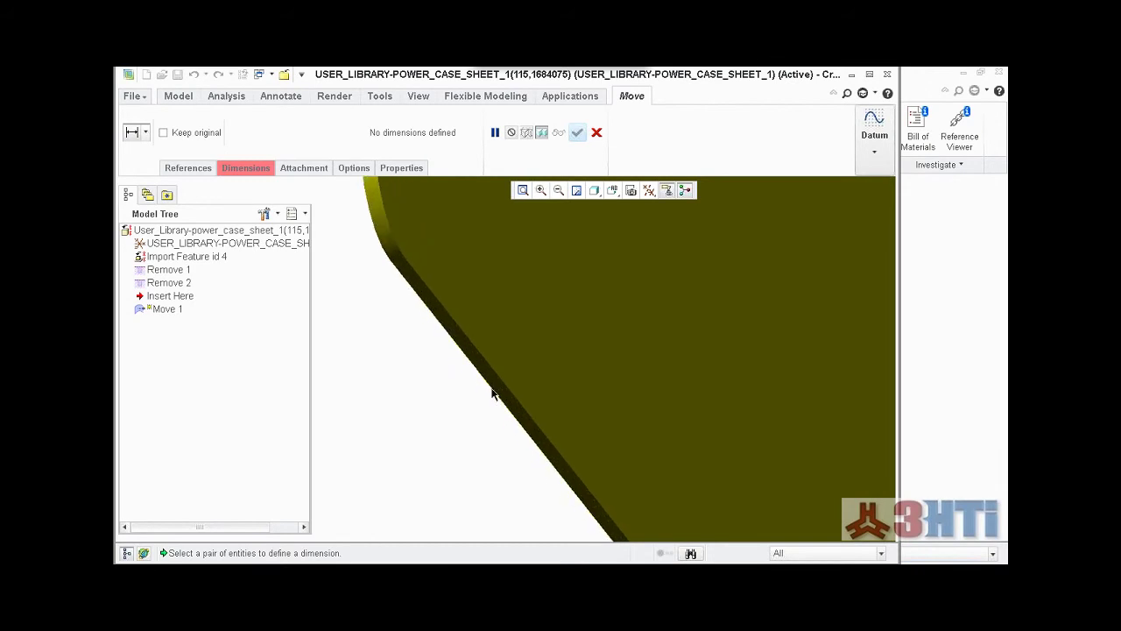
pyautogui.click(498, 389)
pyautogui.scroll(-6, 462, 428)
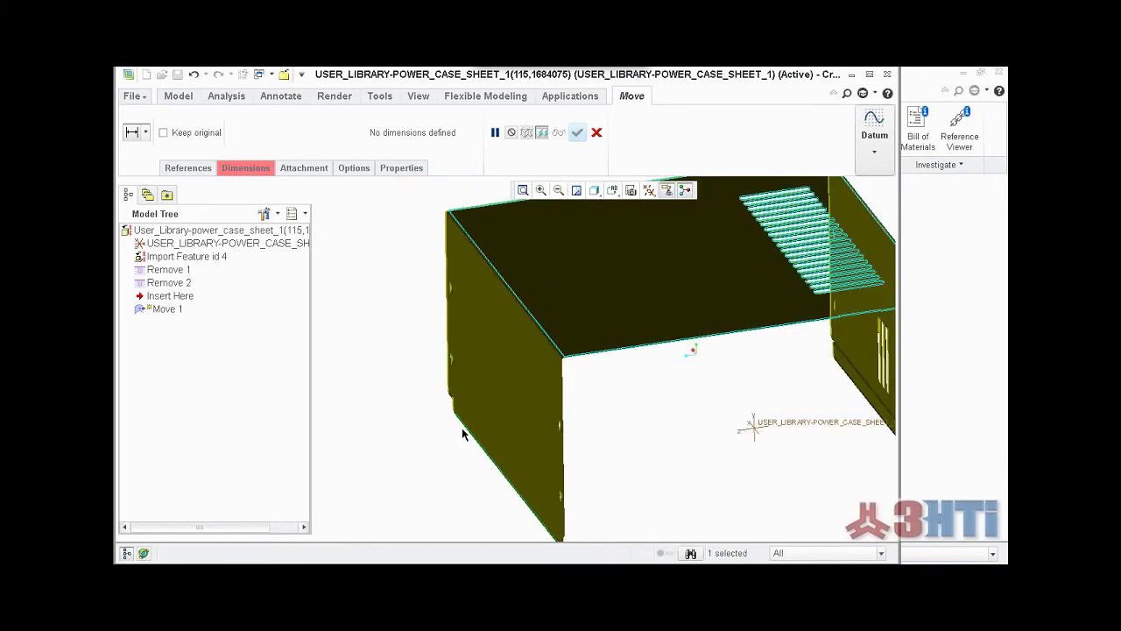
pyautogui.click(584, 267)
pyautogui.scroll(-3, 563, 383)
pyautogui.moveTo(601, 477); pyautogui.dragTo(521, 378, button='middle')
pyautogui.scroll(3, 478, 358)
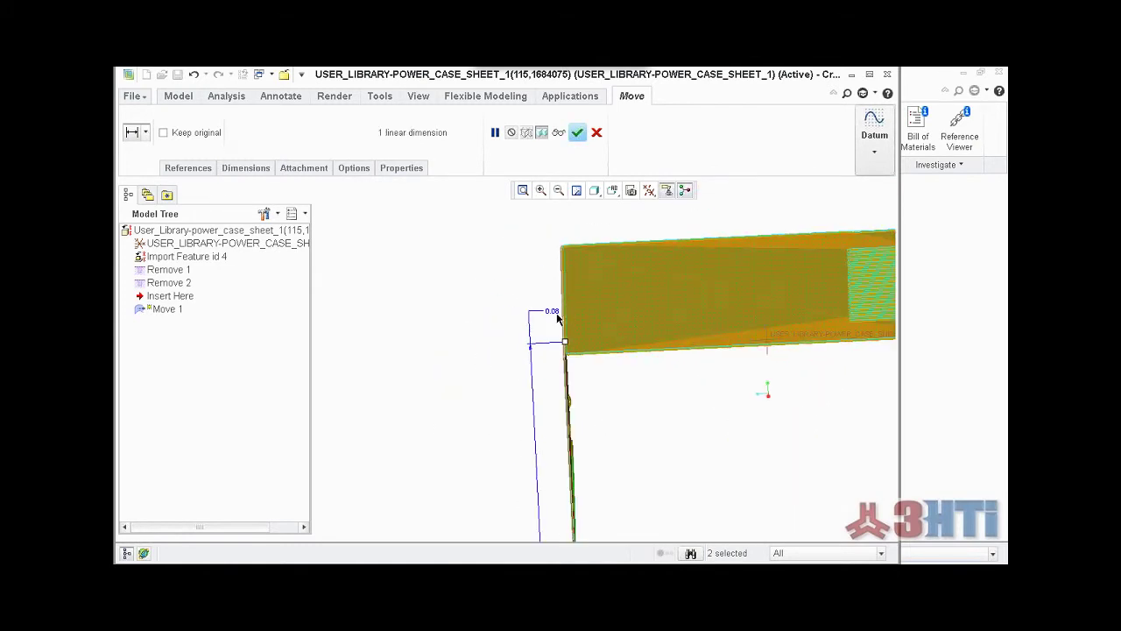
# Step: Set the move dimension to 0.10 and complete the move of the cover's top panel
pyautogui.doubleClick(554, 314)
pyautogui.press('Return')
pyautogui.scroll(-3, 495, 366)
pyautogui.moveTo(496, 368); pyautogui.dragTo(525, 363, button='middle')
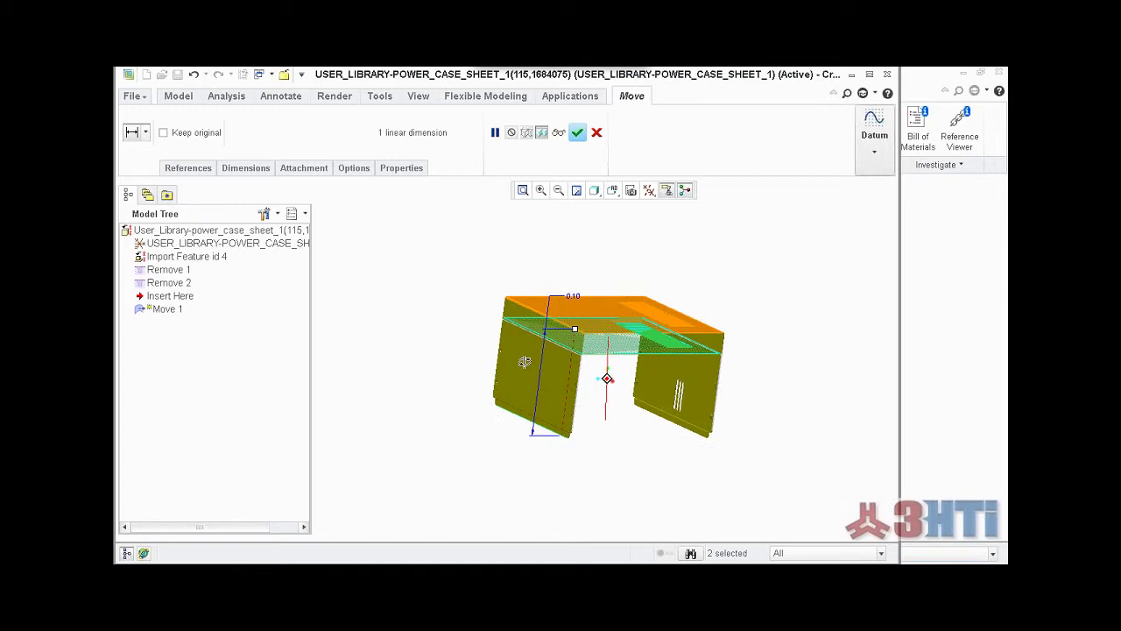
pyautogui.click(577, 133)
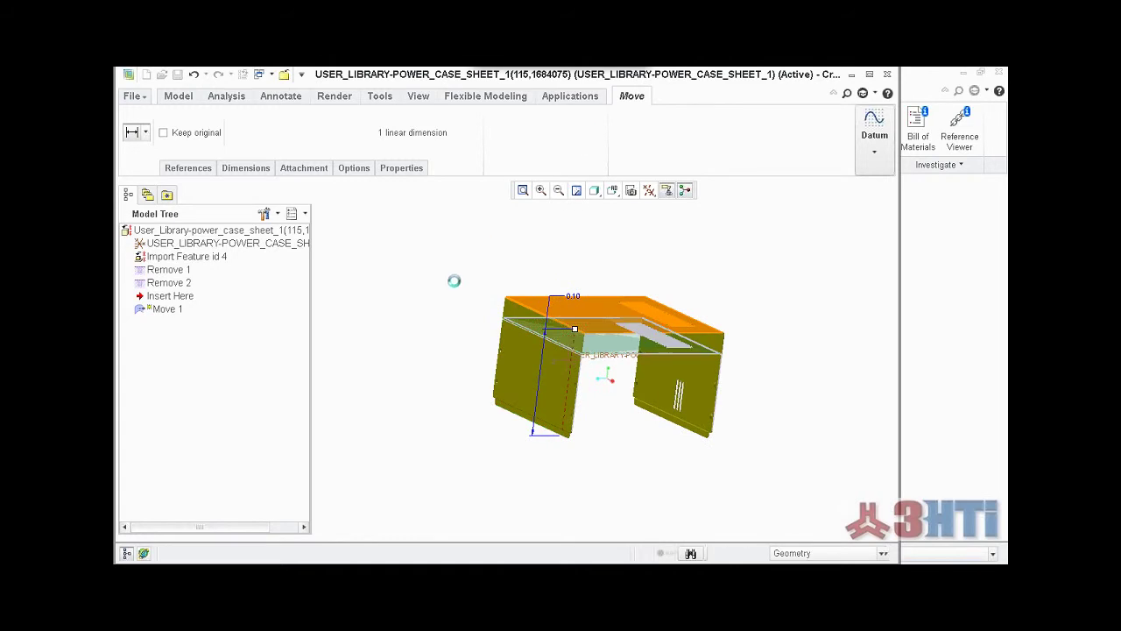
# Step: Show the Move 1 feature's dimension on the cover for editing
pyautogui.click(446, 361)
pyautogui.moveTo(446, 360); pyautogui.dragTo(474, 403, button='middle')
pyautogui.click(156, 298)
pyautogui.rightClick(156, 300)
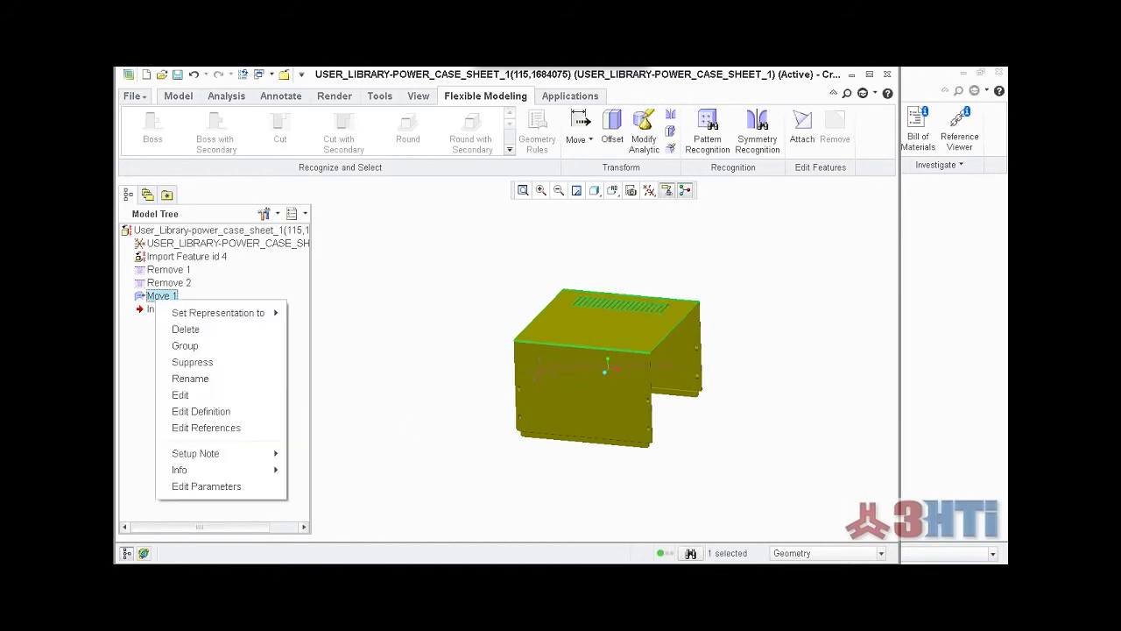
pyautogui.click(184, 395)
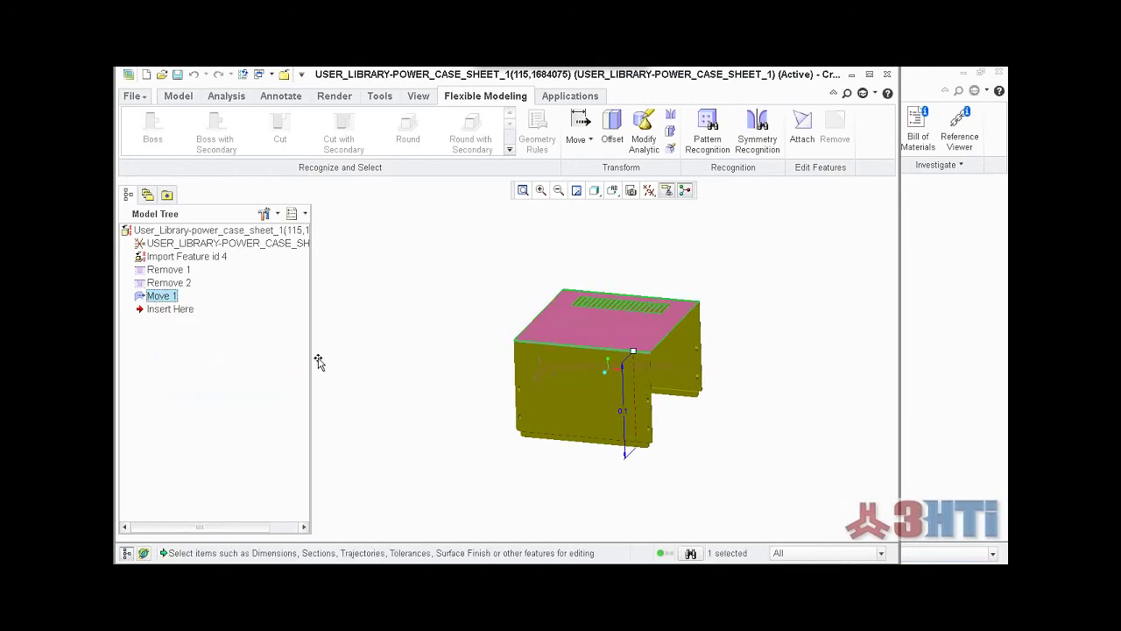
pyautogui.click(490, 313)
# Step: Select the three vent slots in the cover's side wall as cuts and remove them
pyautogui.moveTo(478, 329); pyautogui.dragTo(587, 397, button='middle')
pyautogui.scroll(10, 587, 397)
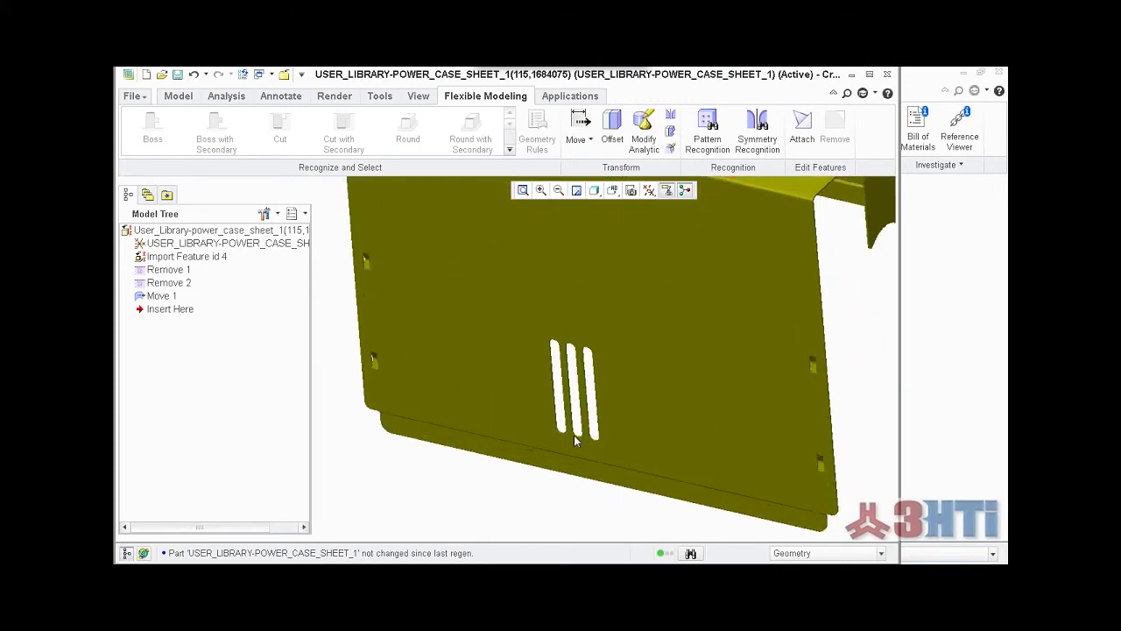
pyautogui.scroll(3, 515, 455)
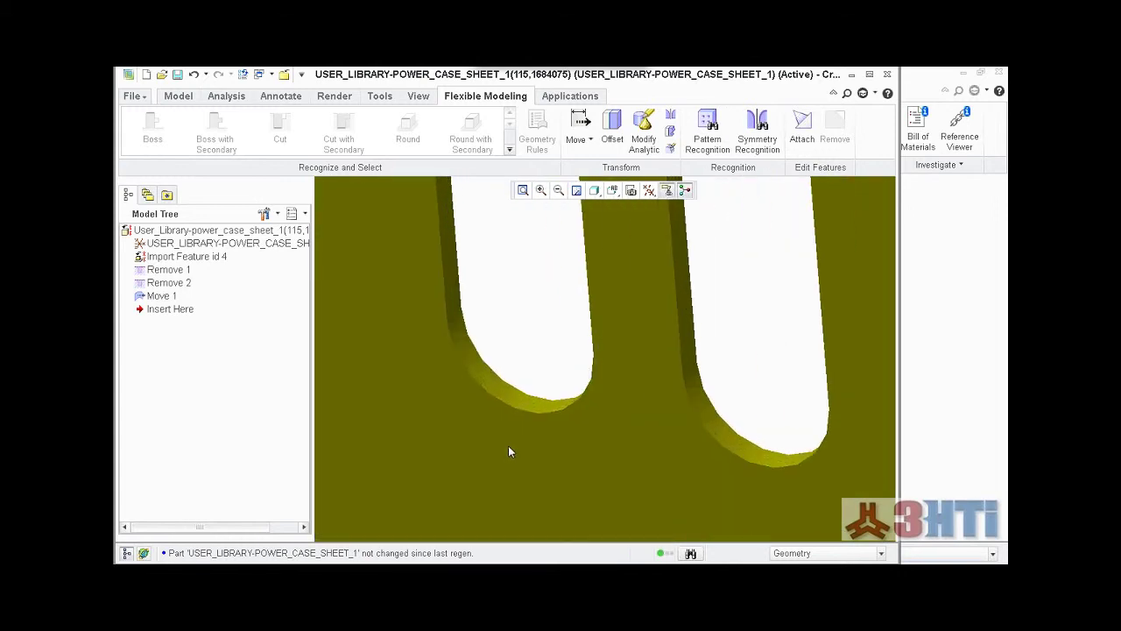
pyautogui.click(520, 400)
pyautogui.click(278, 138)
pyautogui.scroll(-3, 400, 424)
pyautogui.scroll(5, 648, 438)
pyautogui.click(586, 443)
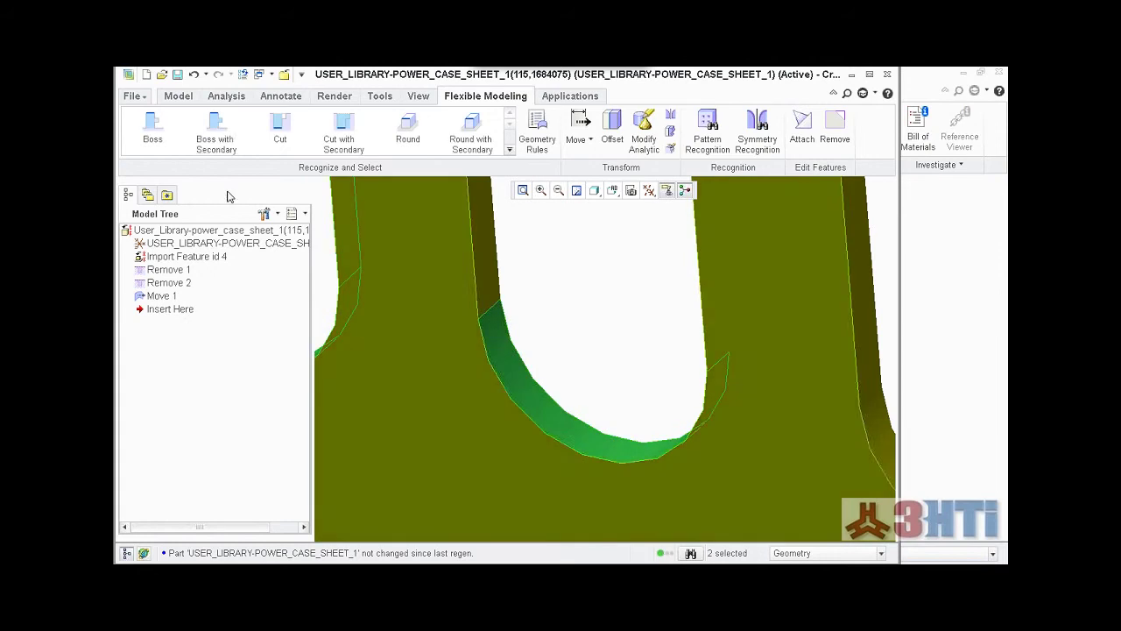
pyautogui.scroll(-3, 419, 398)
pyautogui.scroll(4, 576, 429)
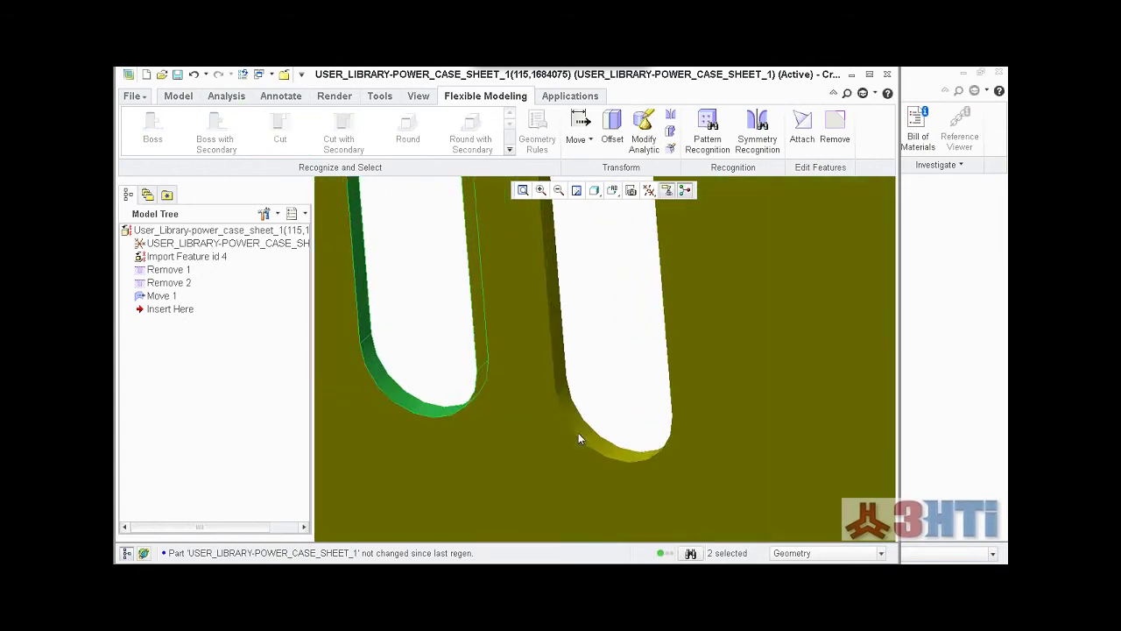
pyautogui.keyDown('ctrl'); pyautogui.click(586, 440); pyautogui.keyUp('ctrl')
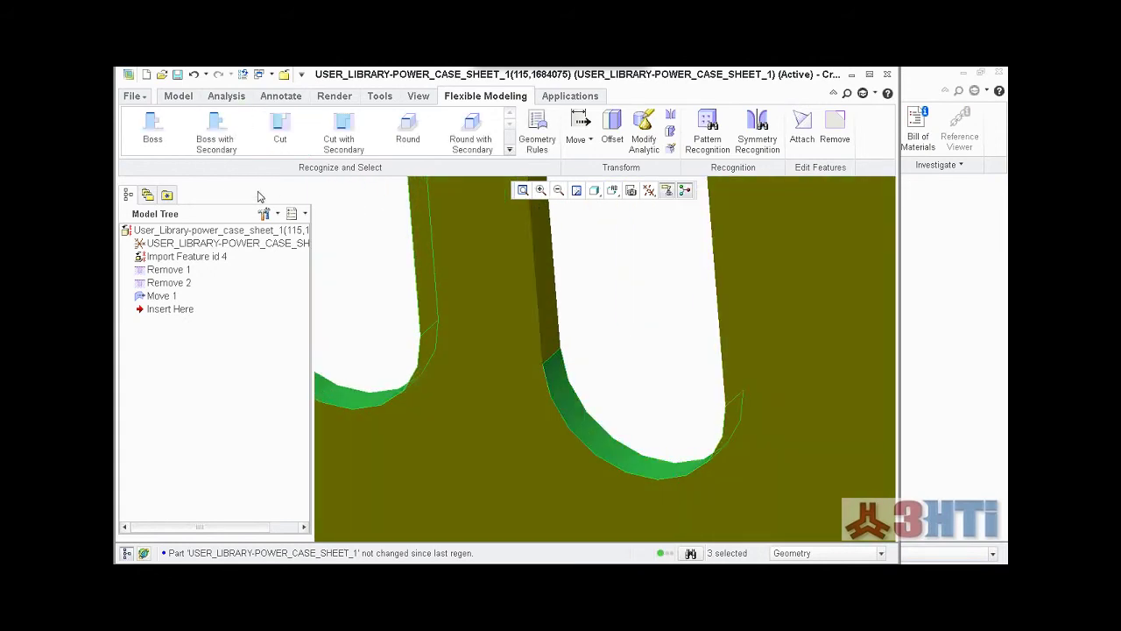
pyautogui.scroll(-5, 520, 462)
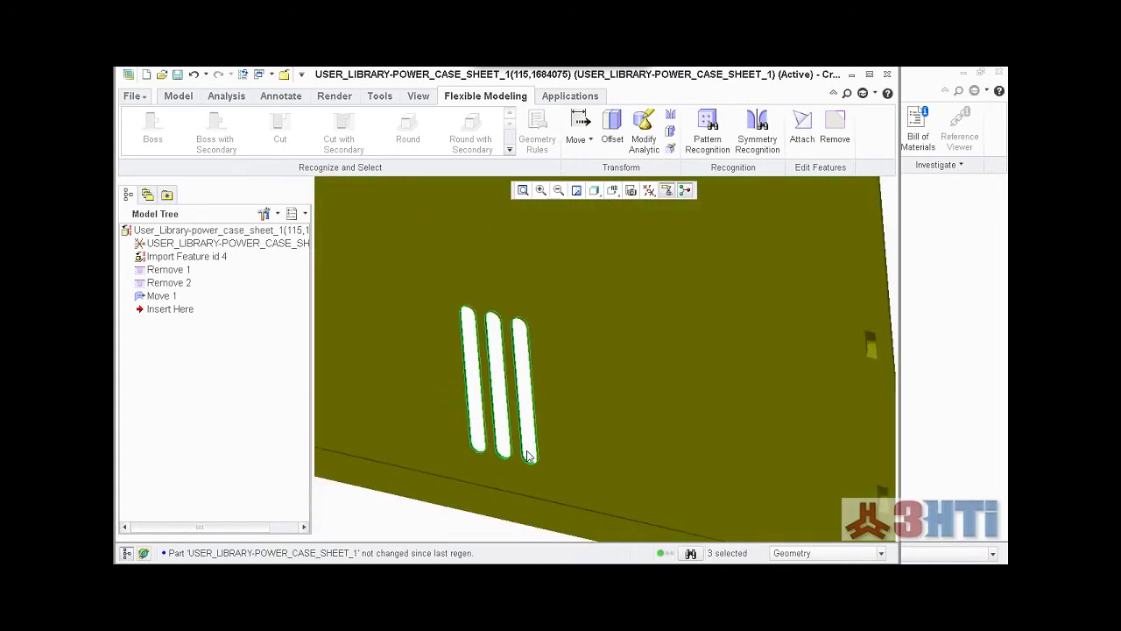
pyautogui.click(834, 127)
pyautogui.scroll(-3, 450, 370)
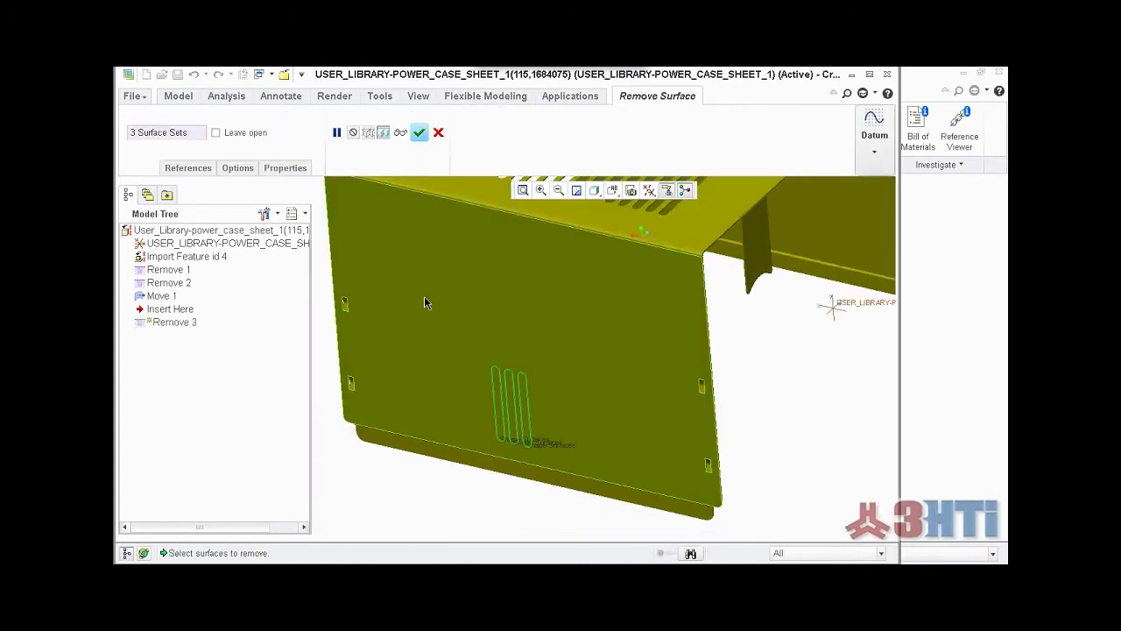
pyautogui.click(419, 132)
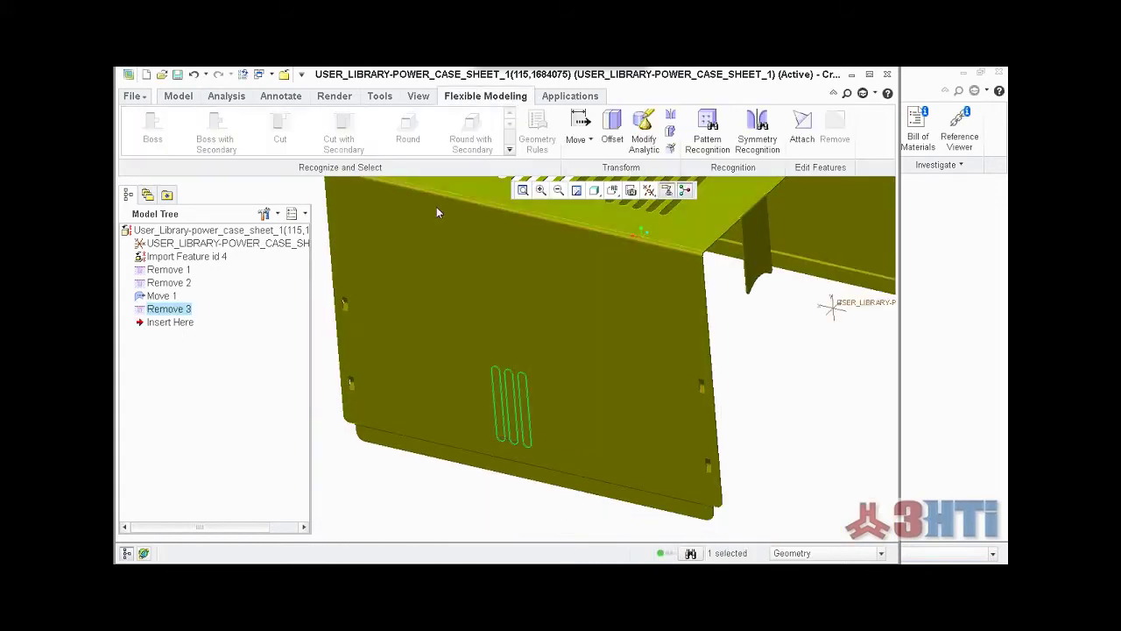
# Step: Select the endmost vent slot in the cover's top panel as a cut and run Pattern Recognition on it
pyautogui.click(766, 388)
pyautogui.scroll(-5, 616, 452)
pyautogui.moveTo(617, 453)
pyautogui.mouseDown(button='middle')
pyautogui.moveTo(620, 388)
pyautogui.moveTo(605, 464)
pyautogui.mouseUp(button='middle')
pyautogui.scroll(5, 560, 367)
pyautogui.scroll(5, 561, 368)
pyautogui.scroll(-2, 537, 411)
pyautogui.scroll(-2, 540, 411)
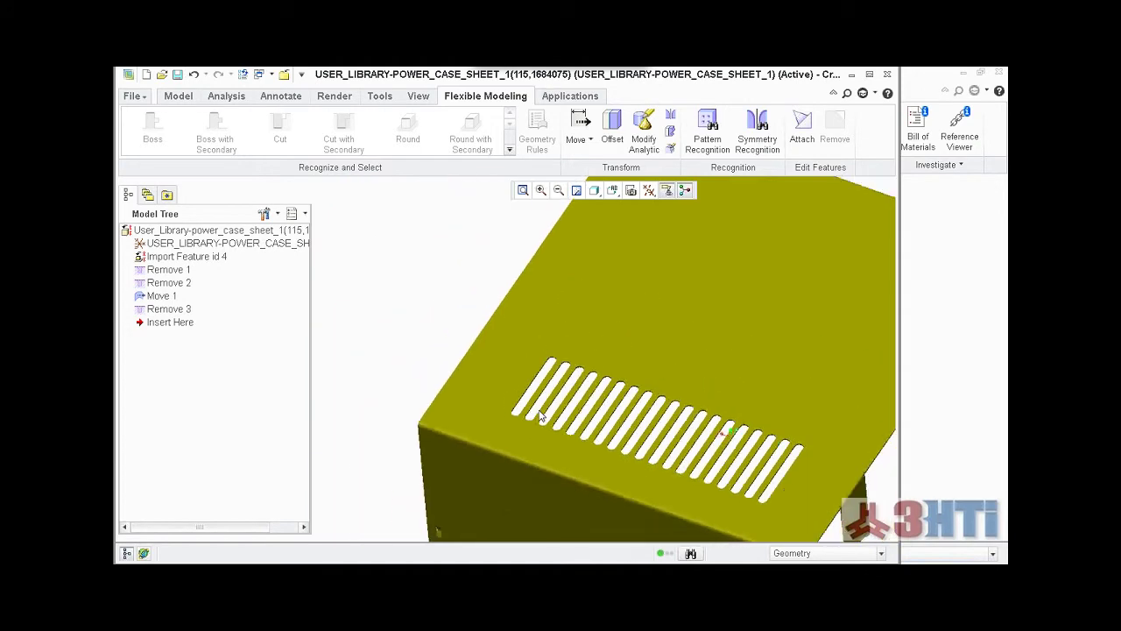
pyautogui.moveTo(539, 412); pyautogui.dragTo(501, 415, button='middle')
pyautogui.scroll(2, 502, 405)
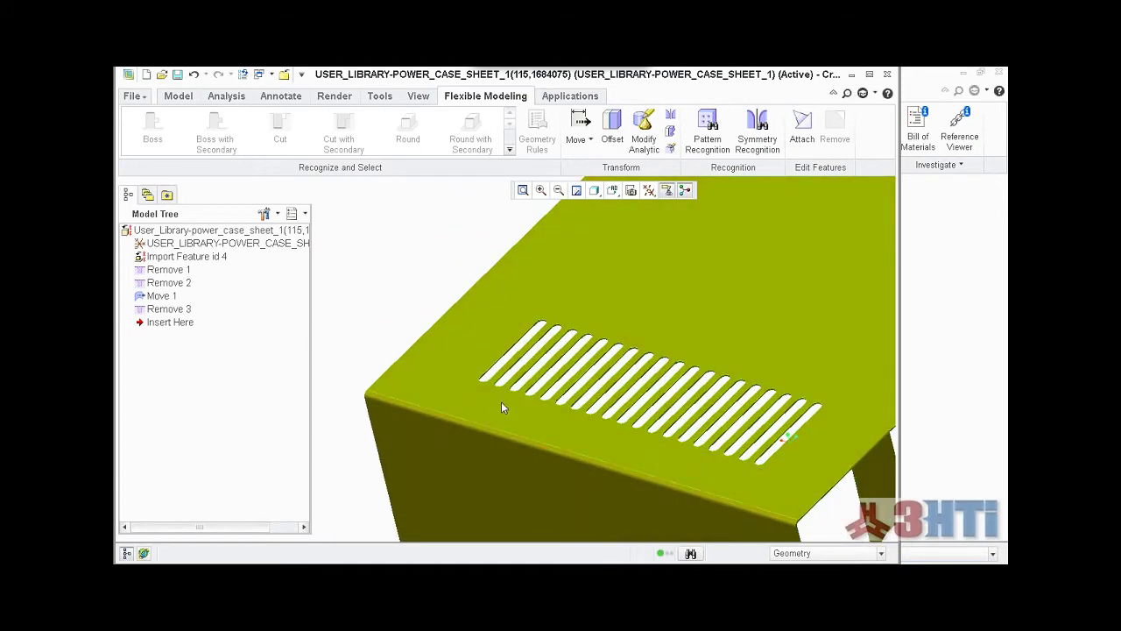
pyautogui.scroll(8, 502, 406)
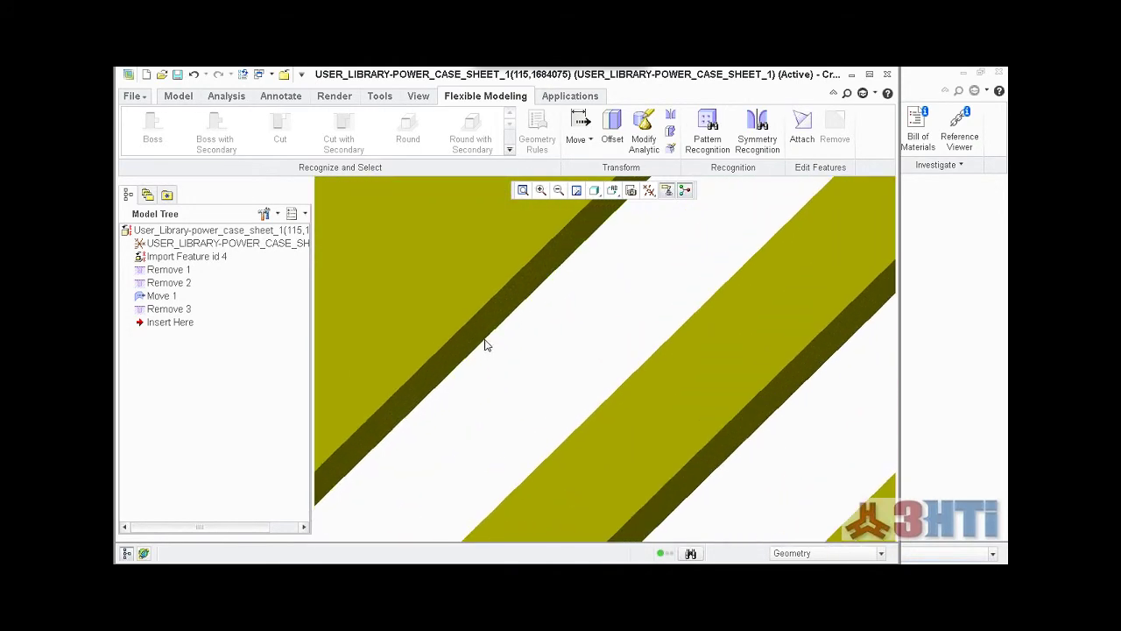
pyautogui.click(479, 339)
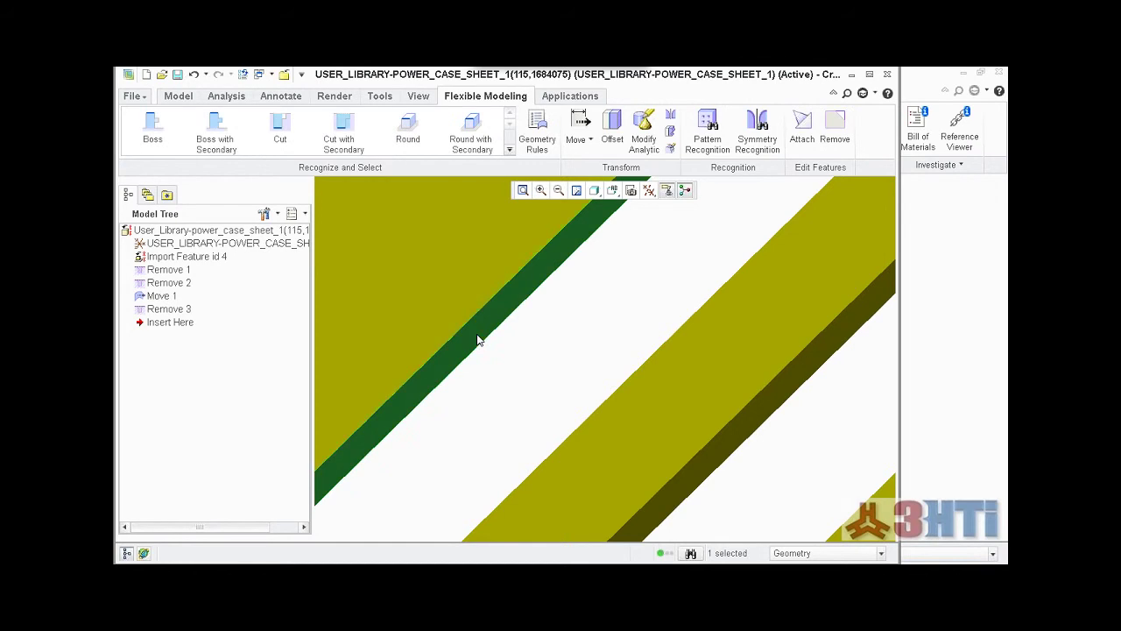
pyautogui.click(280, 132)
pyautogui.scroll(-6, 538, 397)
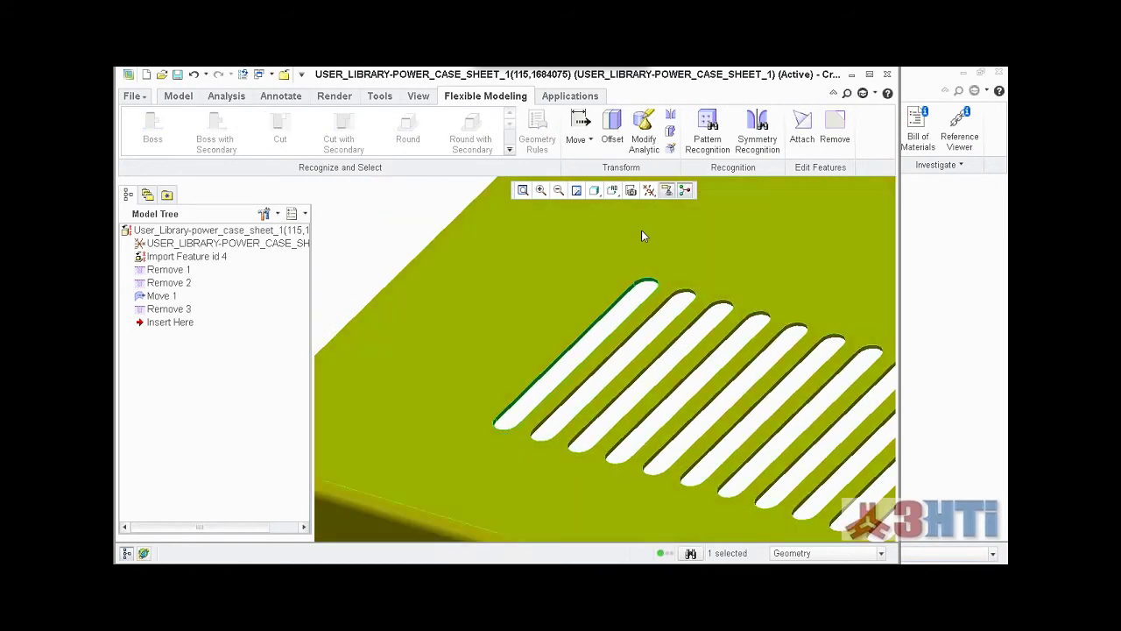
pyautogui.click(707, 127)
pyautogui.scroll(-3, 474, 316)
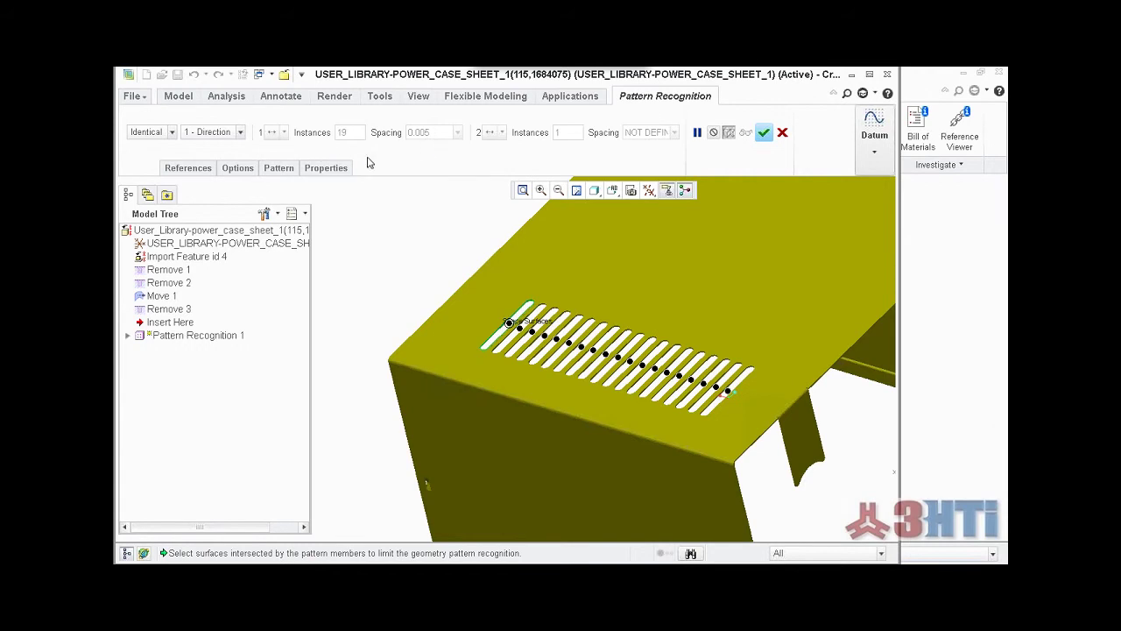
# Step: Allow editing of the recognized slot pattern, set it to 8 instances with 0.010 spacing, and complete the feature
pyautogui.click(238, 167)
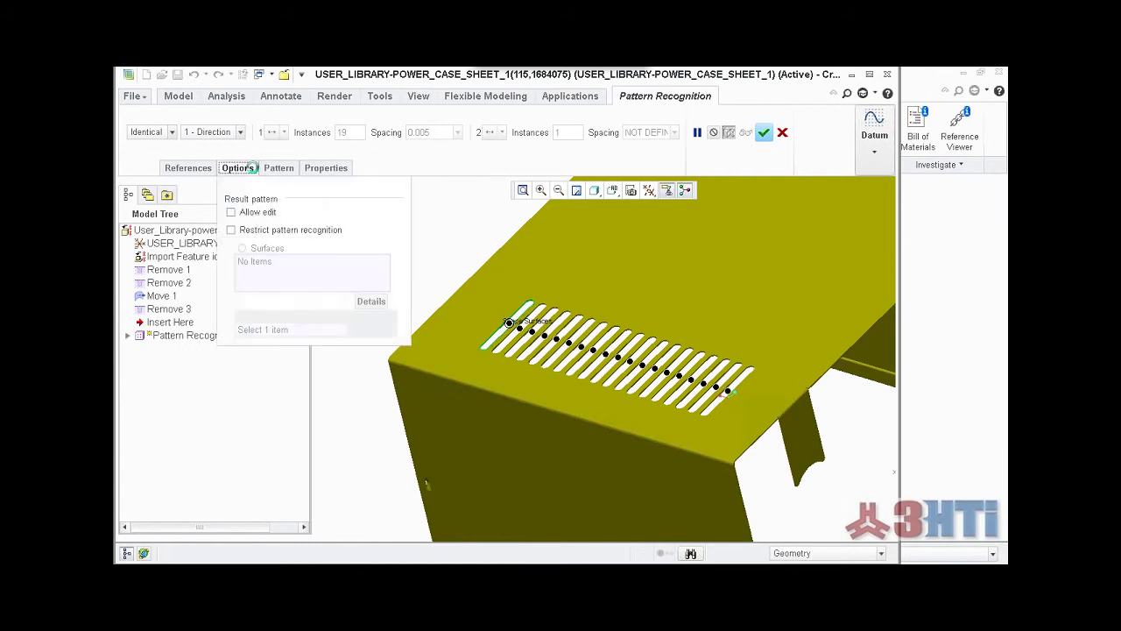
pyautogui.click(231, 213)
pyautogui.click(355, 133)
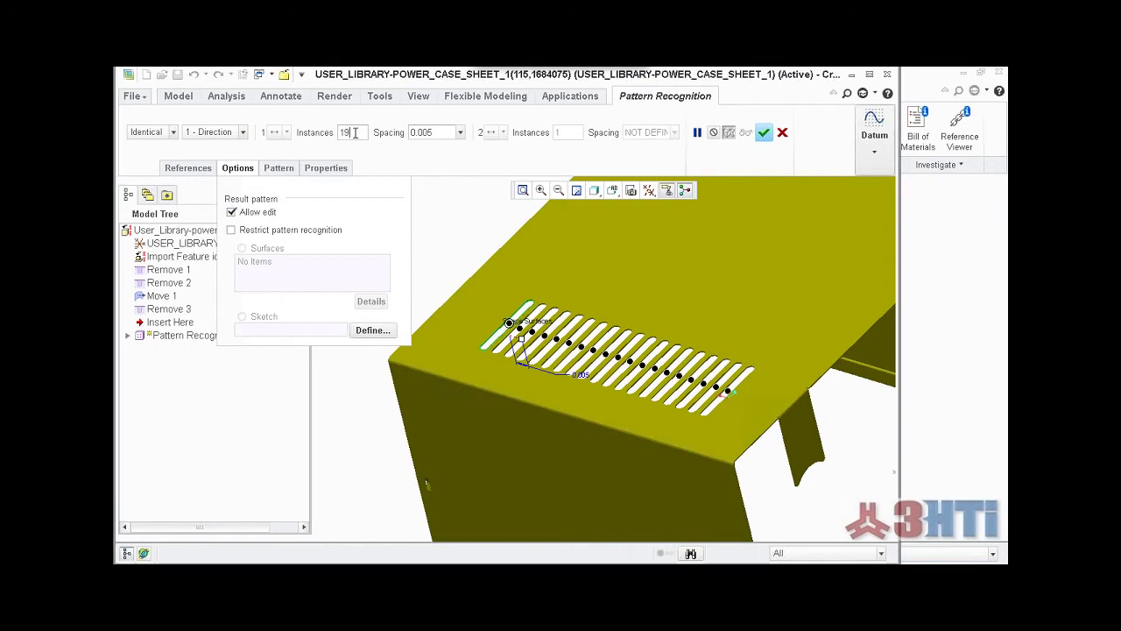
pyautogui.press('BackSpace')
pyautogui.press('BackSpace')
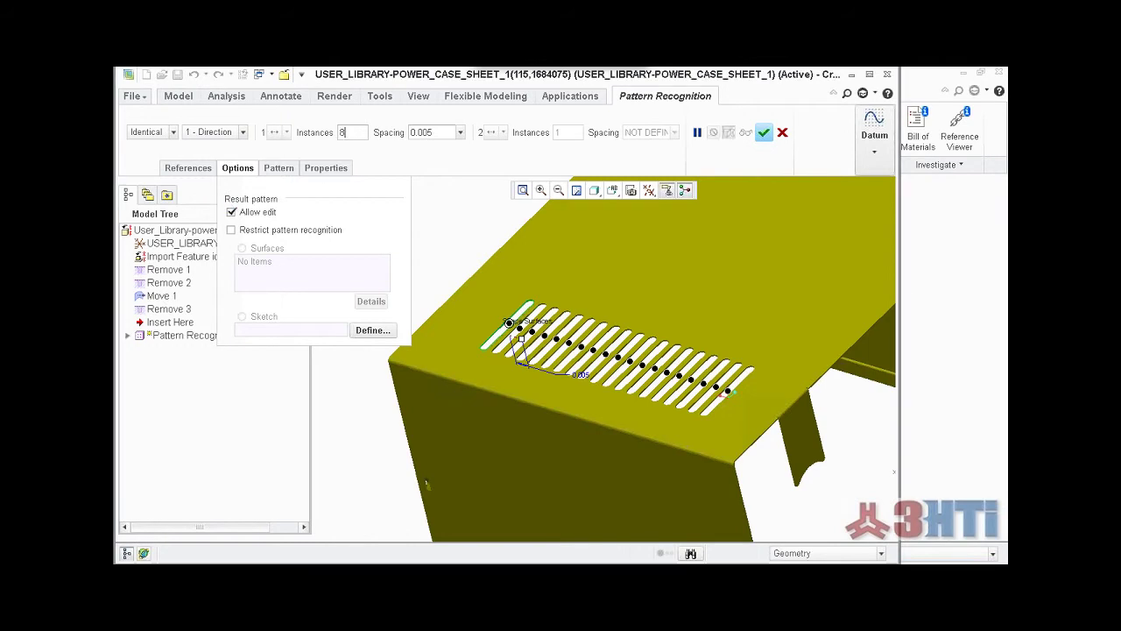
pyautogui.click(438, 131)
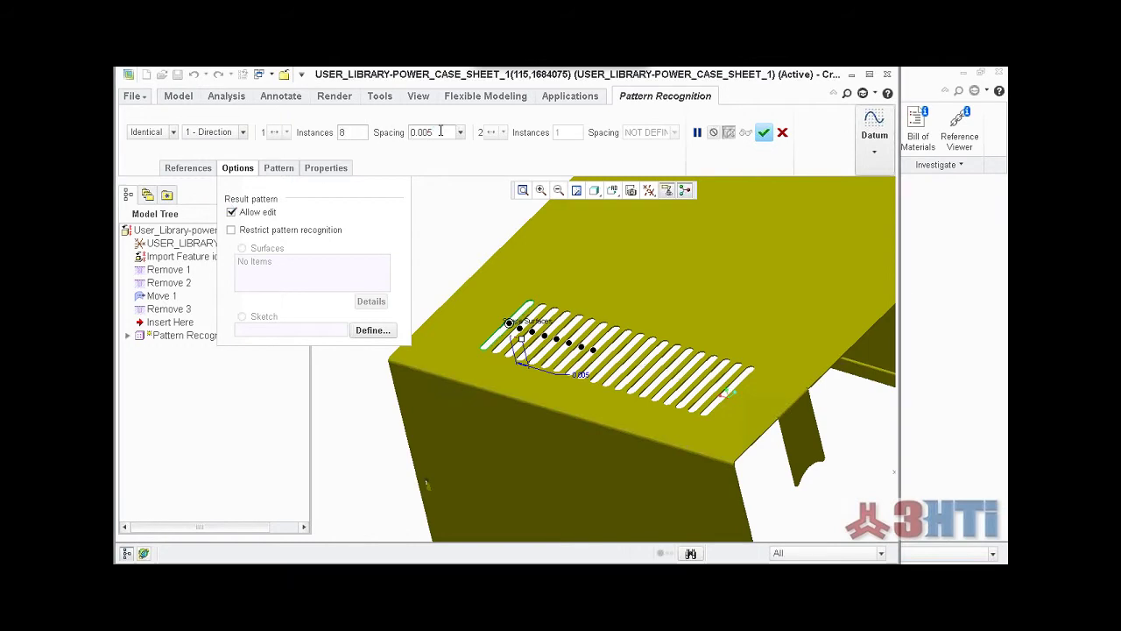
pyautogui.press('BackSpace')
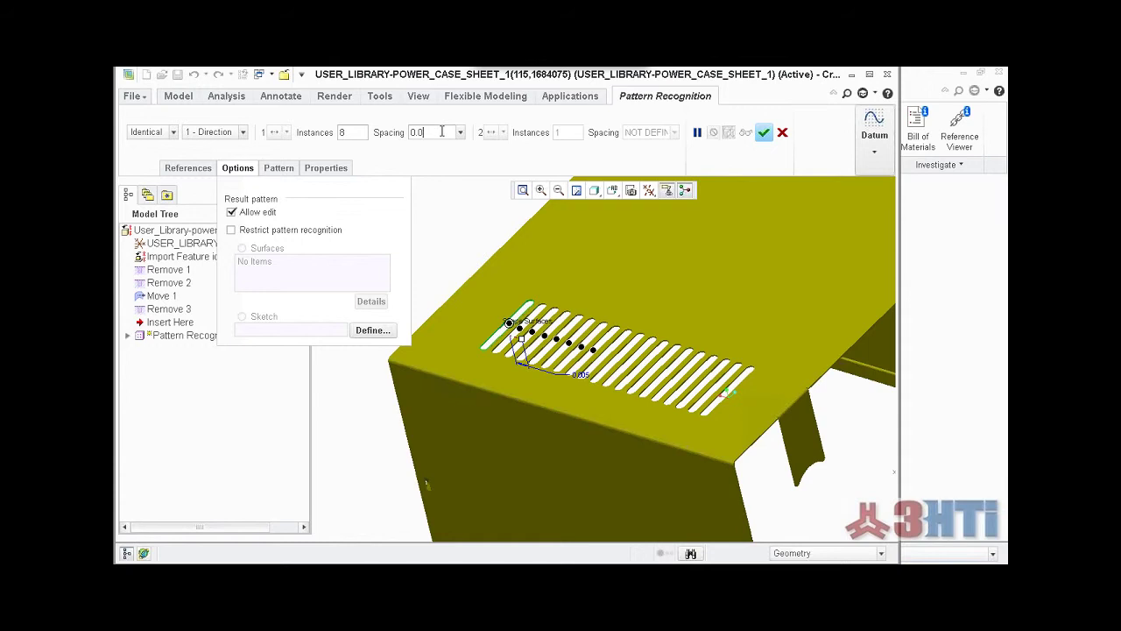
pyautogui.write('10')
pyautogui.press('Return')
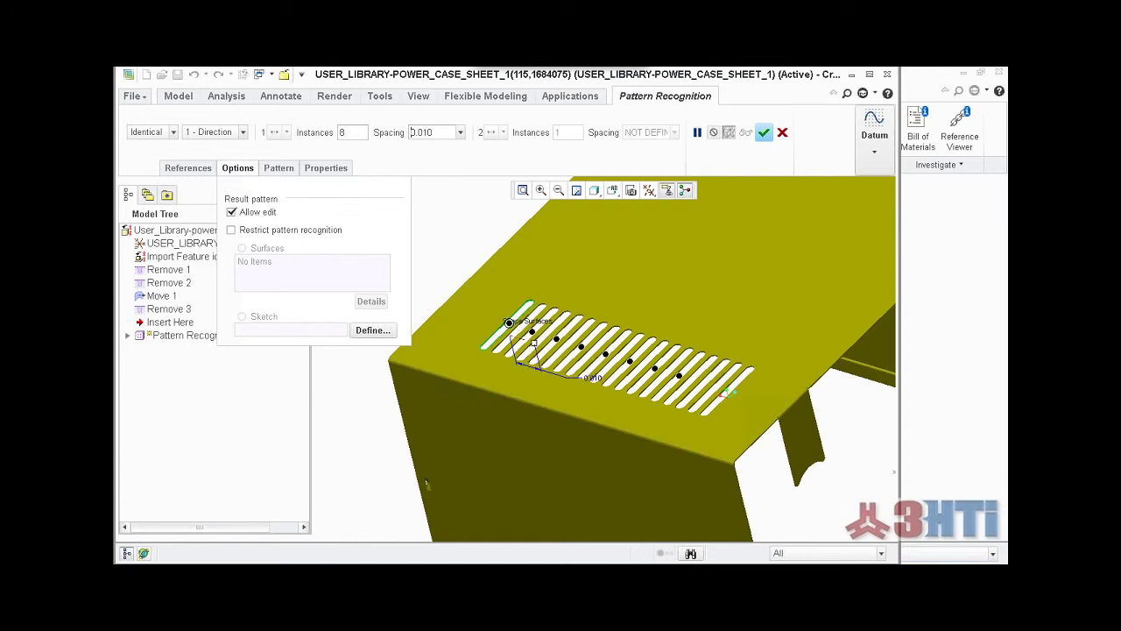
pyautogui.click(762, 133)
pyautogui.hotkey('ctrl', 'd')
pyautogui.scroll(-1, 442, 350)
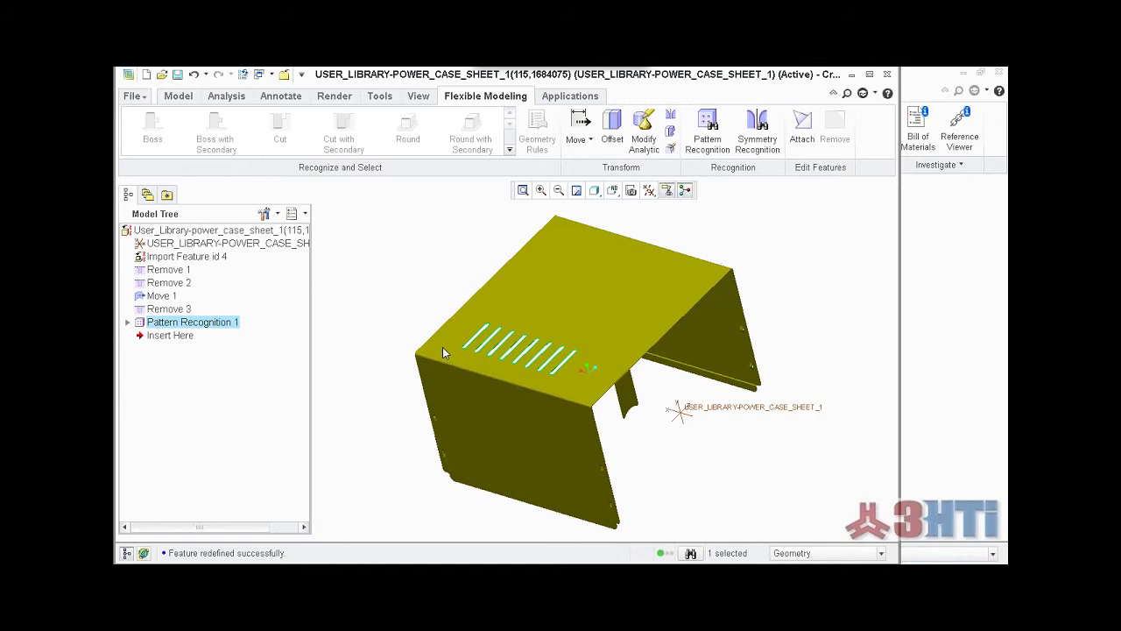
pyautogui.moveTo(368, 302)
pyautogui.mouseDown(button='middle')
pyautogui.moveTo(390, 269)
pyautogui.moveTo(383, 296)
pyautogui.mouseUp(button='middle')
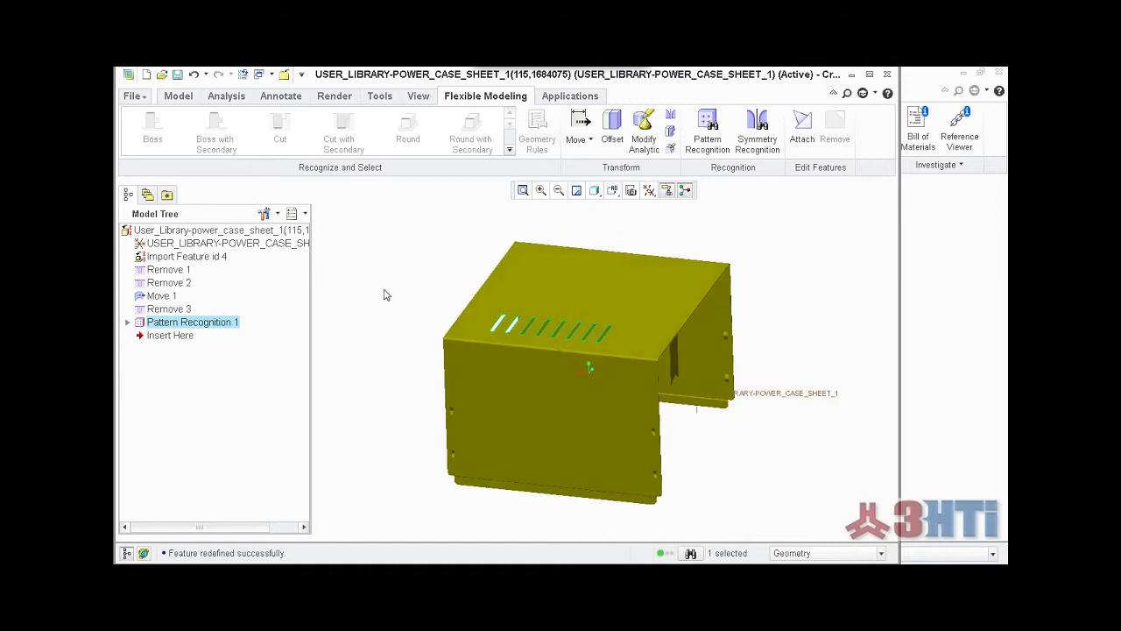
# Step: Switch to the USER_LIBRARY-POWER_CASE.ASM window and view the updated cover in the assembly
pyautogui.click(271, 75)
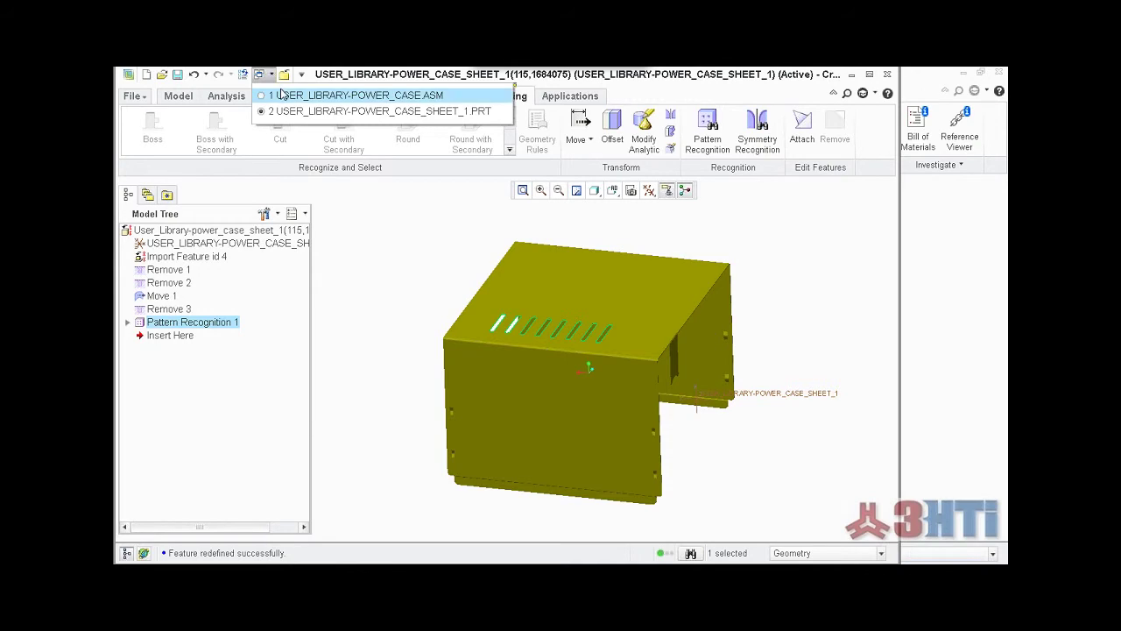
pyautogui.click(285, 94)
pyautogui.moveTo(498, 388)
pyautogui.mouseDown(button='middle')
pyautogui.moveTo(488, 374)
pyautogui.moveTo(508, 415)
pyautogui.mouseUp(button='middle')
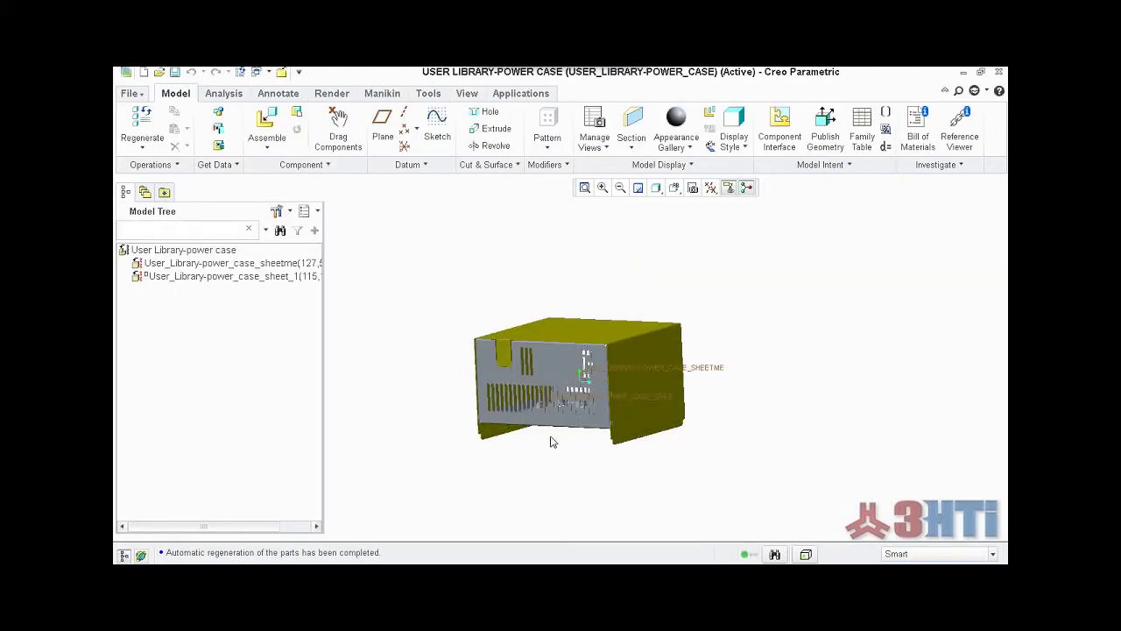
# Step: Open the USER_LIBRARY-POWER_CASE_SHEETME part from the assembly in its own window
pyautogui.scroll(-4, 536, 443)
pyautogui.scroll(2, 536, 443)
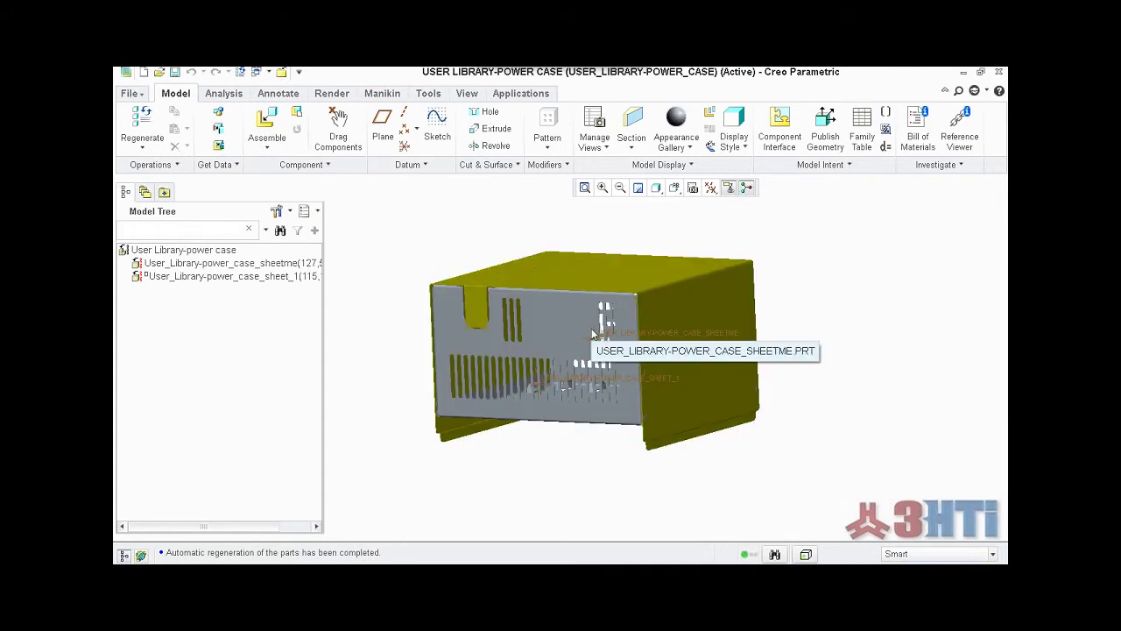
pyautogui.click(282, 268)
pyautogui.rightClick(282, 270)
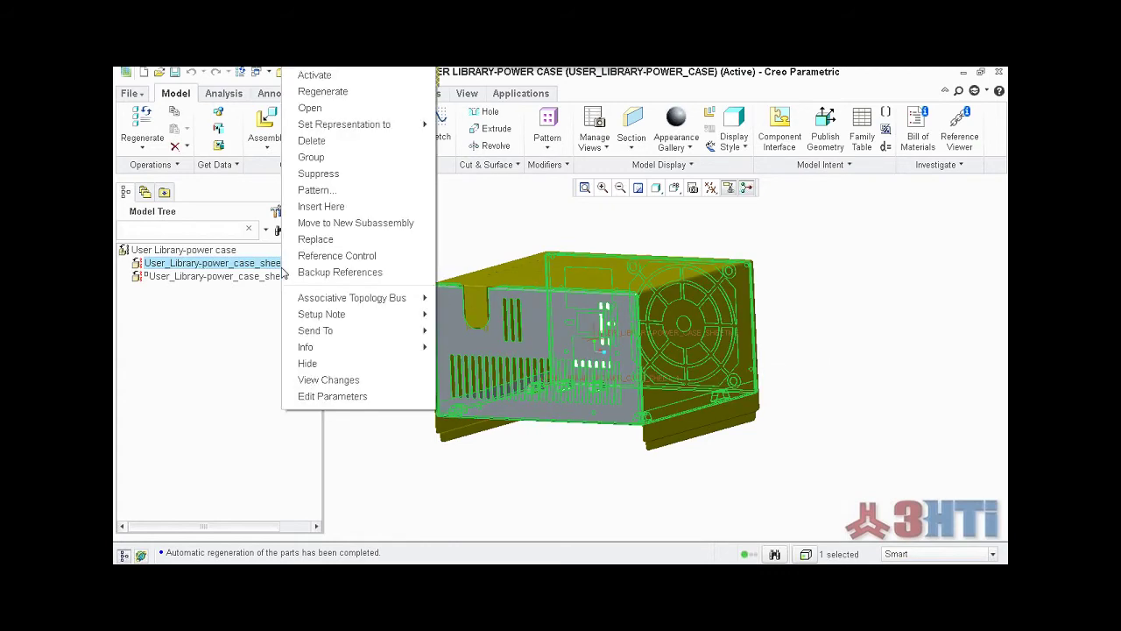
pyautogui.click(312, 107)
# Step: Select the dimple surface around a flange hole with flexible modeling, extend the selection using Geometry Rules, and remove the matching surfaces
pyautogui.moveTo(534, 414); pyautogui.dragTo(515, 399, button='middle')
pyautogui.scroll(-2, 433, 306)
pyautogui.scroll(-5, 447, 311)
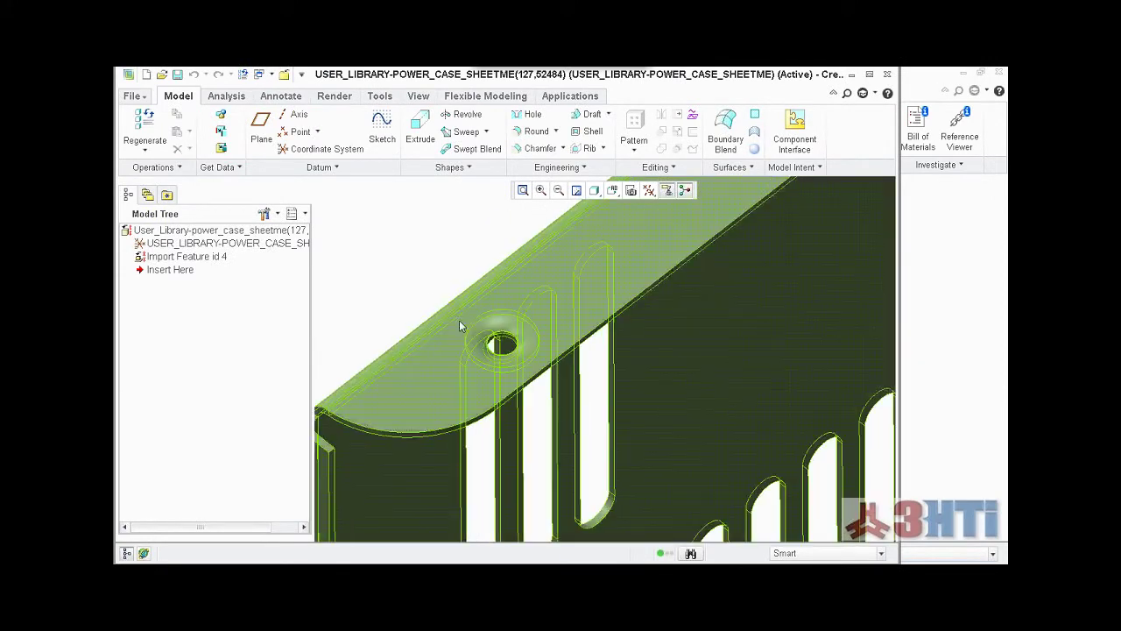
pyautogui.click(475, 97)
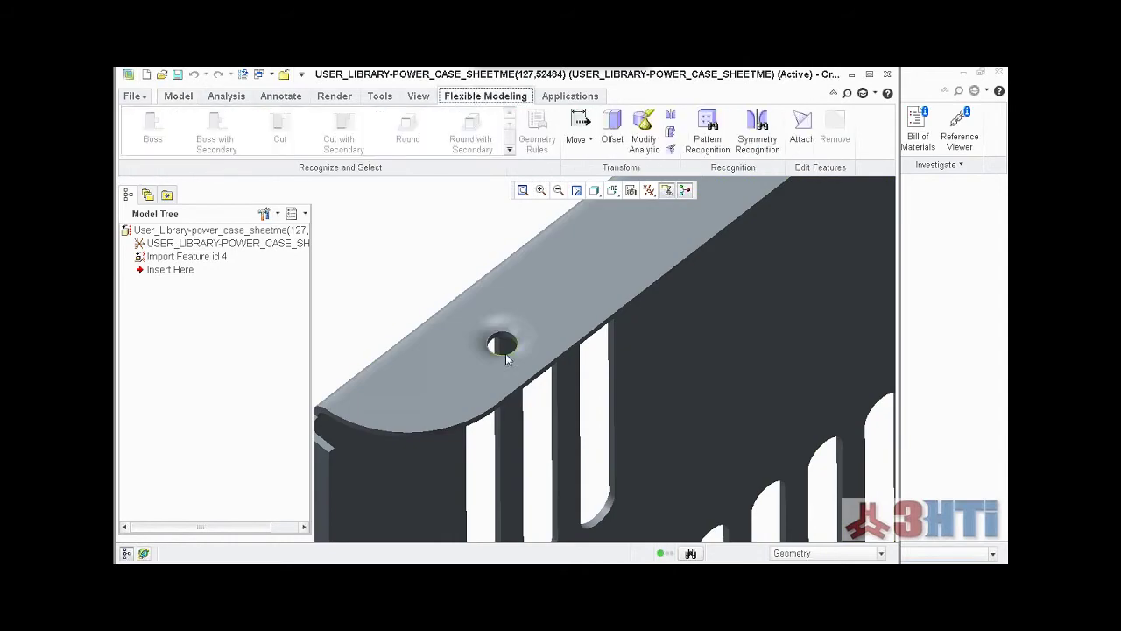
pyautogui.scroll(-3, 506, 346)
pyautogui.click(439, 294)
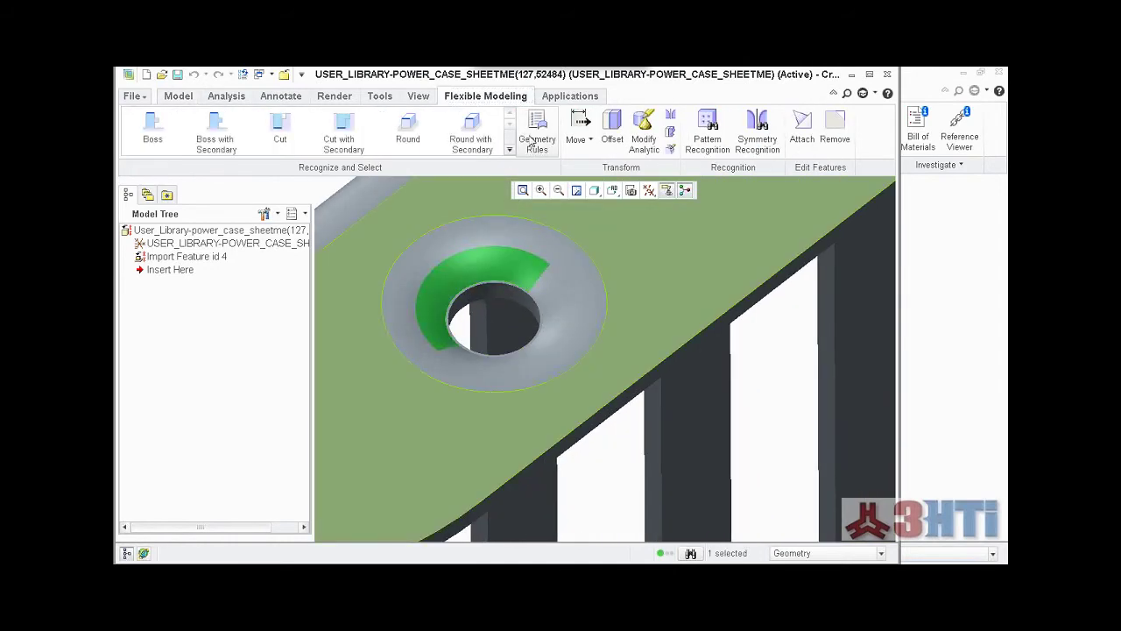
pyautogui.click(536, 129)
pyautogui.click(576, 213)
pyautogui.scroll(6, 553, 322)
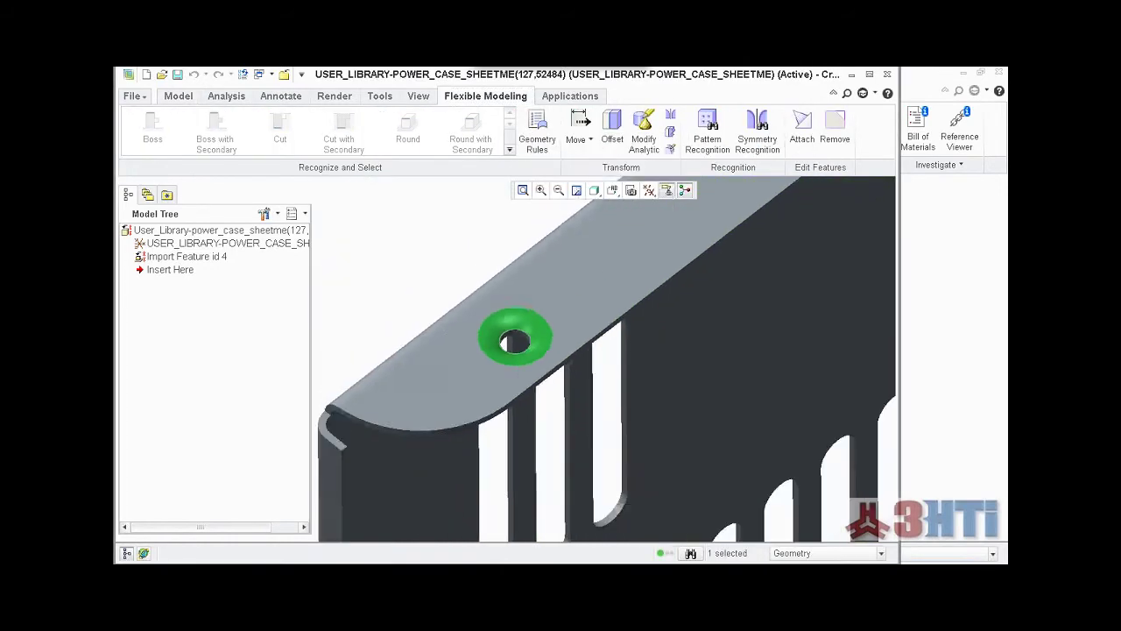
pyautogui.scroll(2, 592, 290)
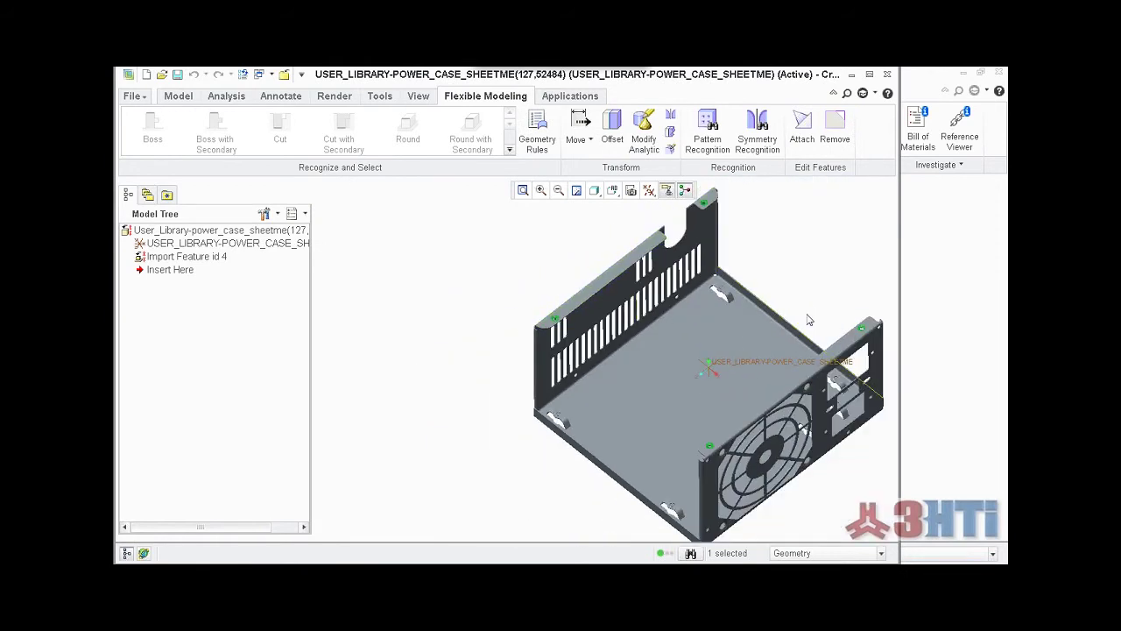
pyautogui.click(837, 127)
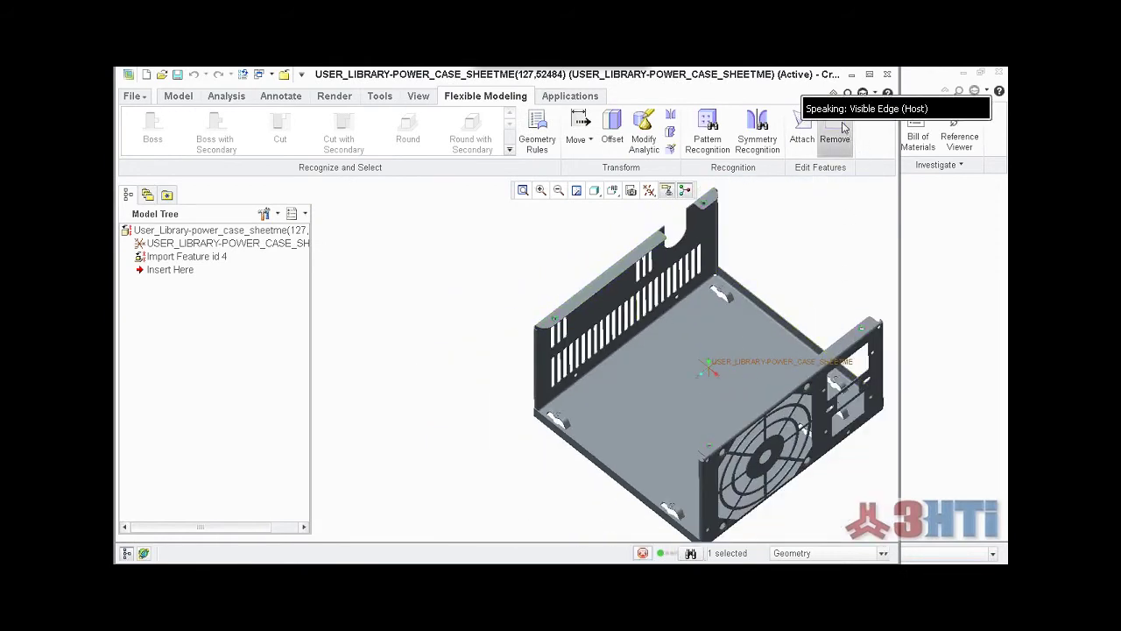
pyautogui.click(419, 132)
# Step: Select the remaining dimple surface on the flange's underside, extend the selection using Geometry Rules, and remove the surfaces
pyautogui.moveTo(481, 375); pyautogui.dragTo(478, 316, button='middle')
pyautogui.scroll(-10, 525, 333)
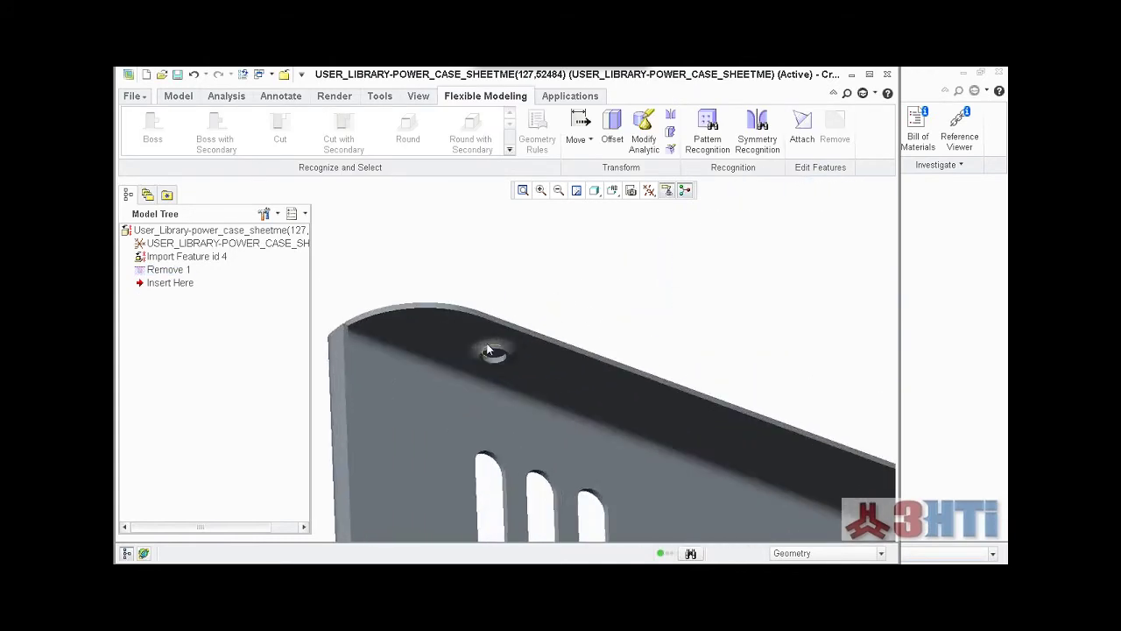
pyautogui.click(500, 331)
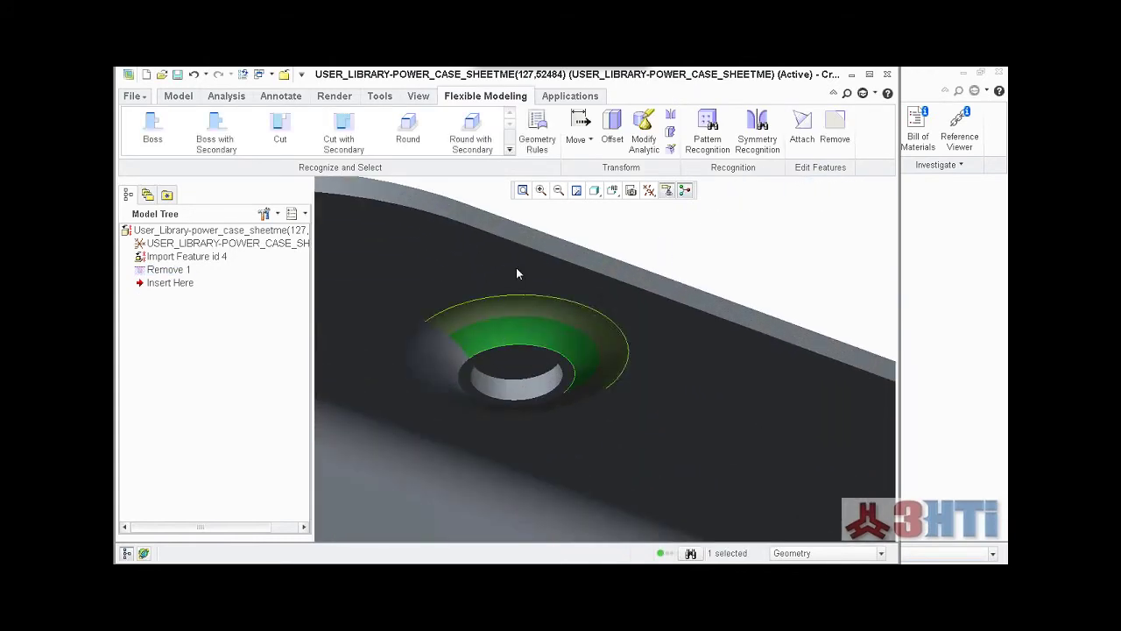
pyautogui.click(536, 131)
pyautogui.click(571, 212)
pyautogui.scroll(5, 515, 355)
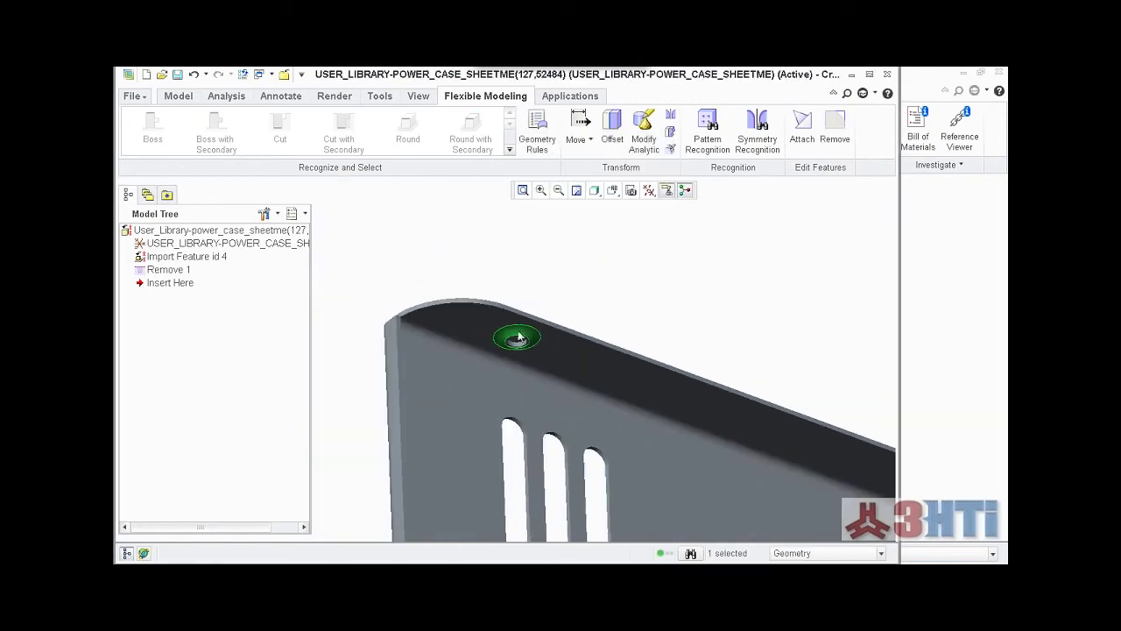
pyautogui.click(835, 127)
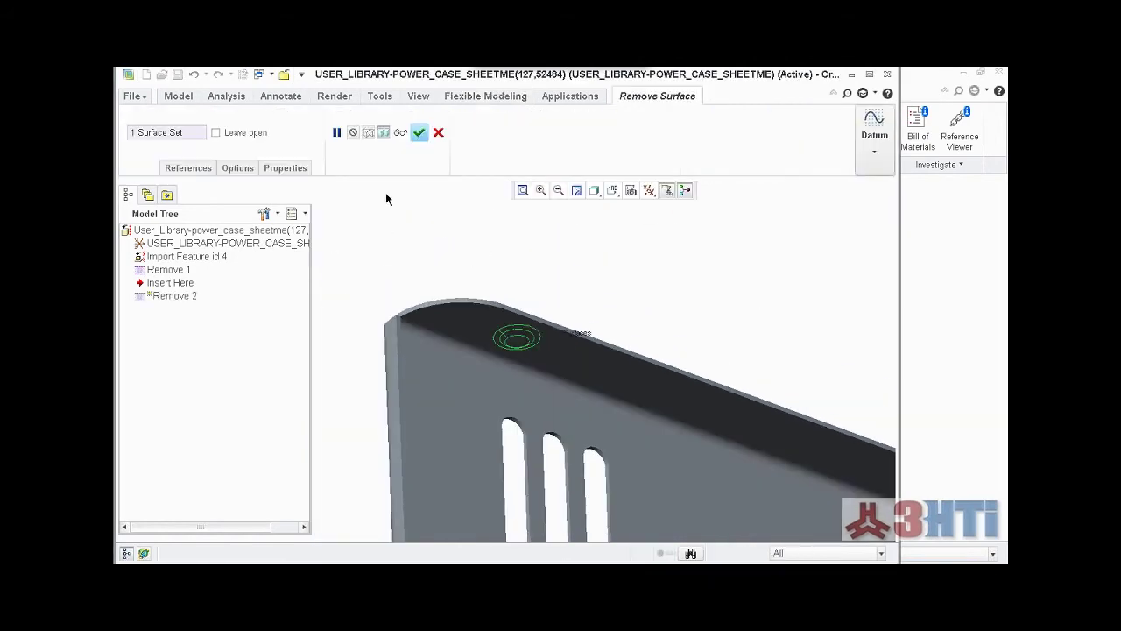
pyautogui.click(418, 133)
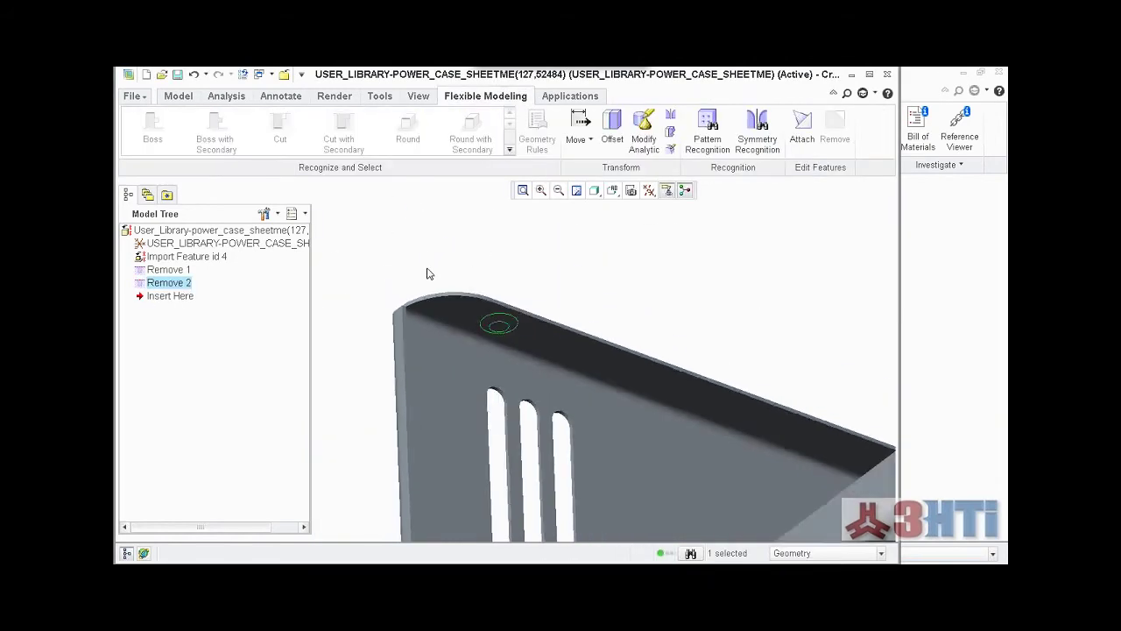
# Step: Select the outer face and the underside of the flange along the upper edge of the fan-grille wall
pyautogui.hotkey('ctrl', 'd')
pyautogui.click(378, 326)
pyautogui.moveTo(378, 366); pyautogui.dragTo(448, 425, button='middle')
pyautogui.scroll(-2, 704, 218)
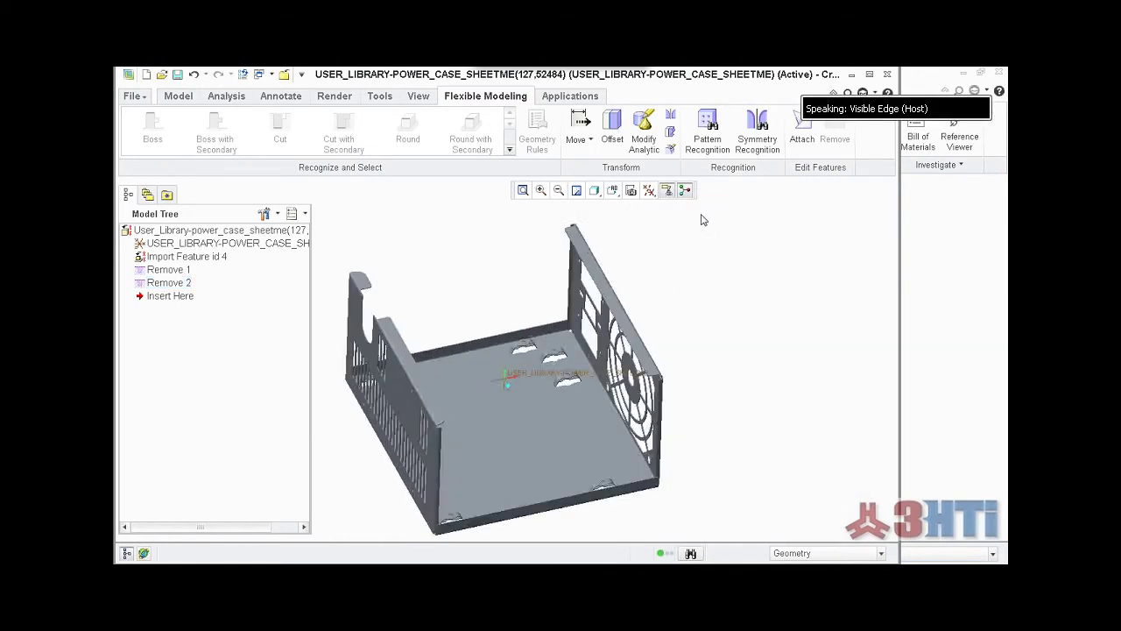
pyautogui.keyDown('shift'); pyautogui.moveTo(672, 245); pyautogui.dragTo(641, 266, button='middle'); pyautogui.keyUp('shift')
pyautogui.scroll(1, 639, 265)
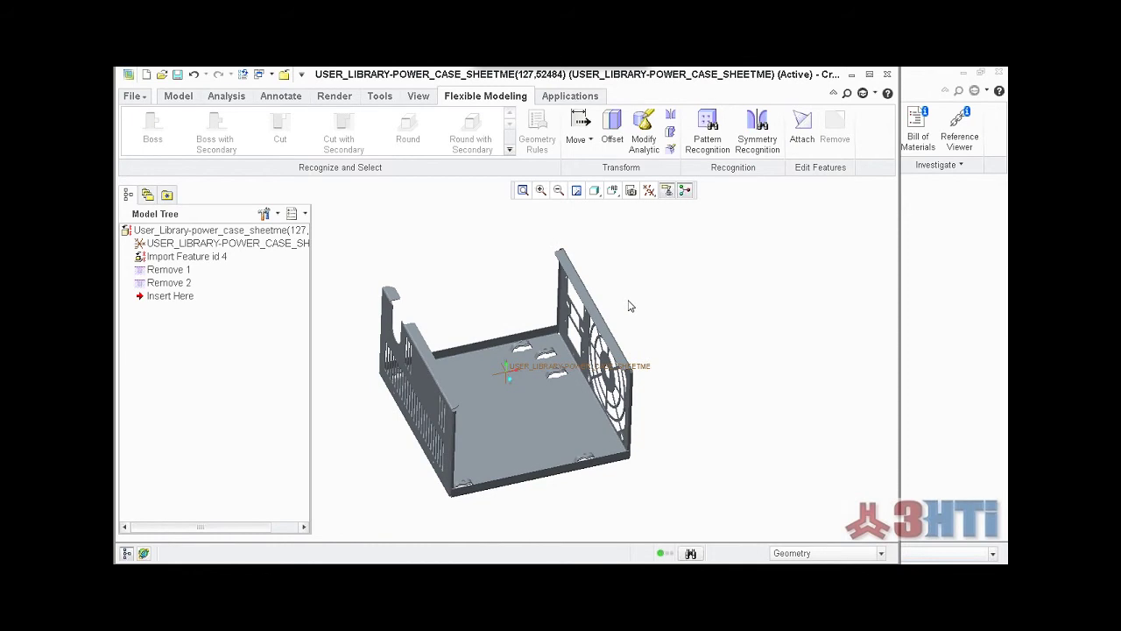
pyautogui.moveTo(629, 303)
pyautogui.mouseDown(button='middle')
pyautogui.moveTo(645, 268)
pyautogui.moveTo(646, 303)
pyautogui.moveTo(618, 313)
pyautogui.mouseUp(button='middle')
pyautogui.scroll(-4, 618, 320)
pyautogui.click(618, 324)
pyautogui.scroll(-3, 621, 329)
pyautogui.scroll(-1, 688, 377)
pyautogui.scroll(3, 699, 416)
pyautogui.moveTo(702, 413); pyautogui.dragTo(728, 371, button='middle')
pyautogui.scroll(-4, 720, 431)
pyautogui.keyDown('ctrl'); pyautogui.click(711, 317); pyautogui.keyUp('ctrl')
pyautogui.scroll(5, 702, 353)
pyautogui.moveTo(711, 327); pyautogui.dragTo(715, 403, button='middle')
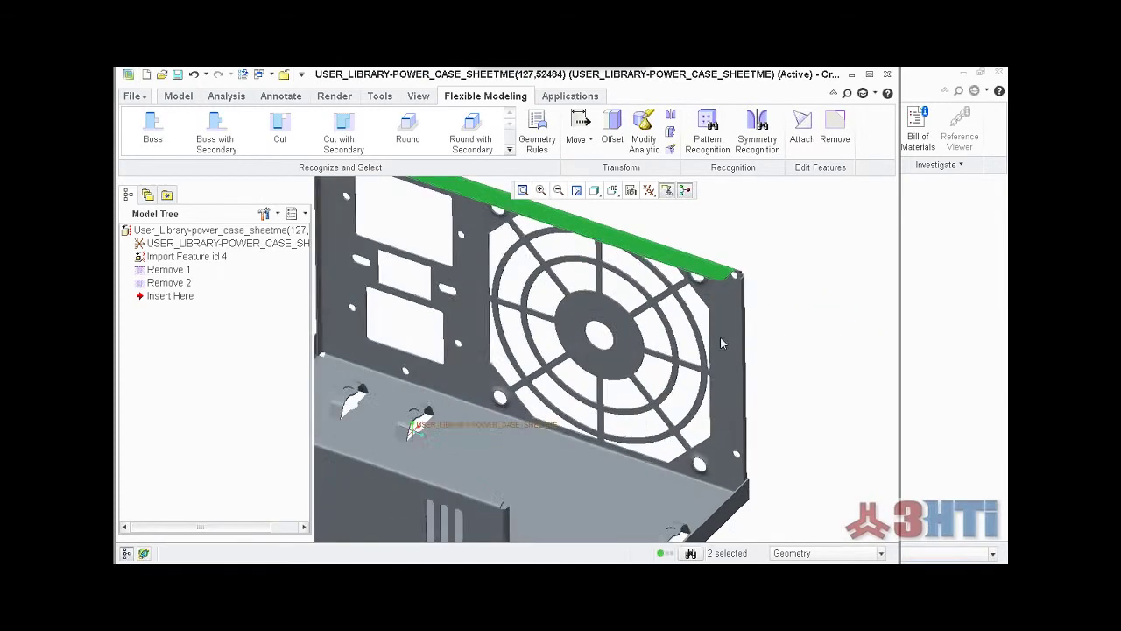
# Step: Add the curved corner end faces at both ends of the fan-grille wall's upper edge to the selection
pyautogui.scroll(-7, 734, 281)
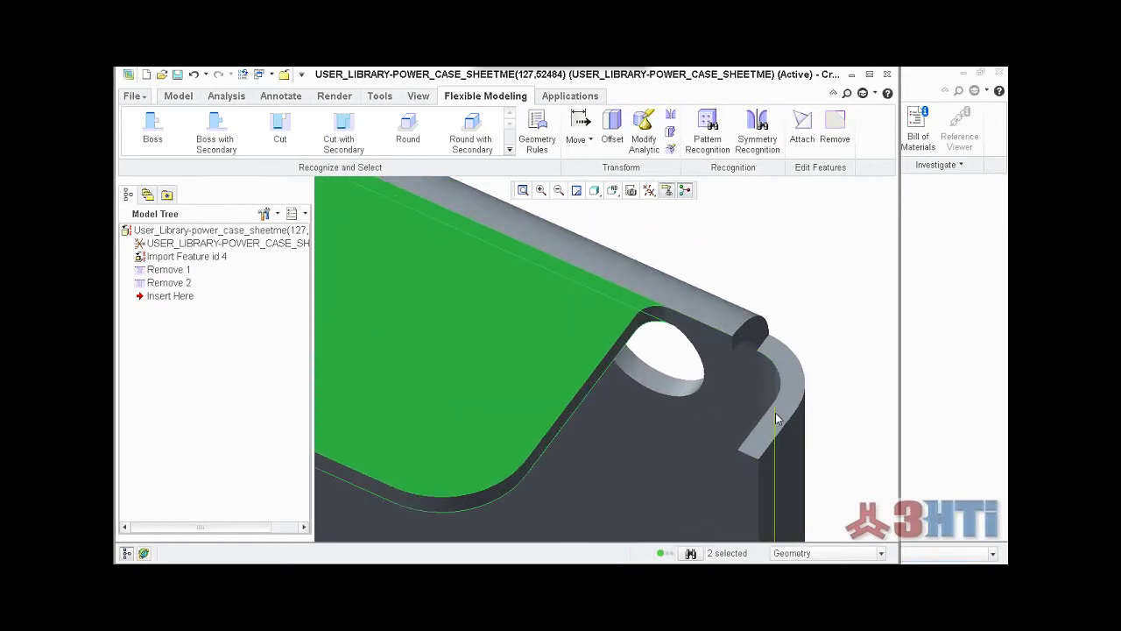
pyautogui.keyDown('ctrl'); pyautogui.click(778, 415); pyautogui.keyUp('ctrl')
pyautogui.scroll(3, 778, 415)
pyautogui.scroll(4, 775, 394)
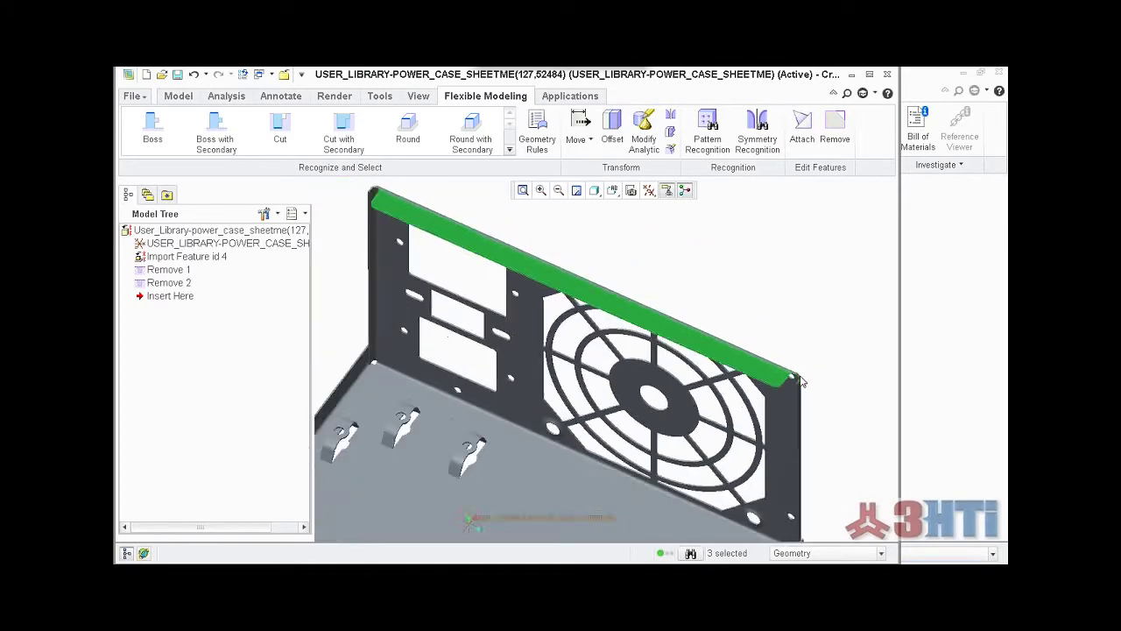
pyautogui.scroll(-6, 508, 266)
pyautogui.scroll(-4, 560, 245)
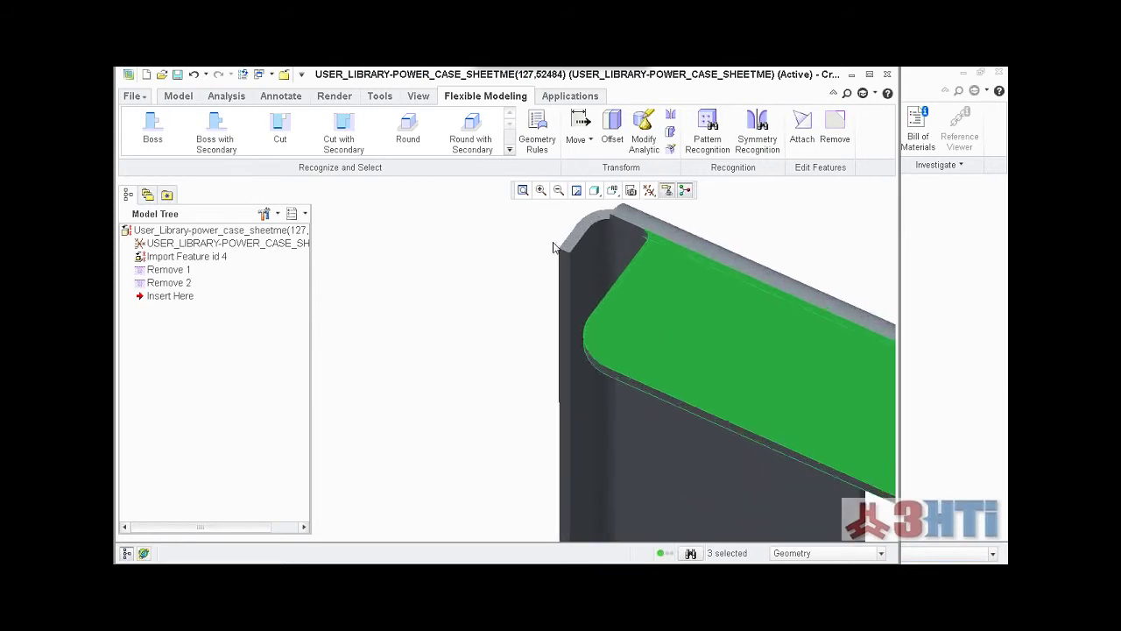
pyautogui.keyDown('ctrl'); pyautogui.click(595, 235); pyautogui.keyUp('ctrl')
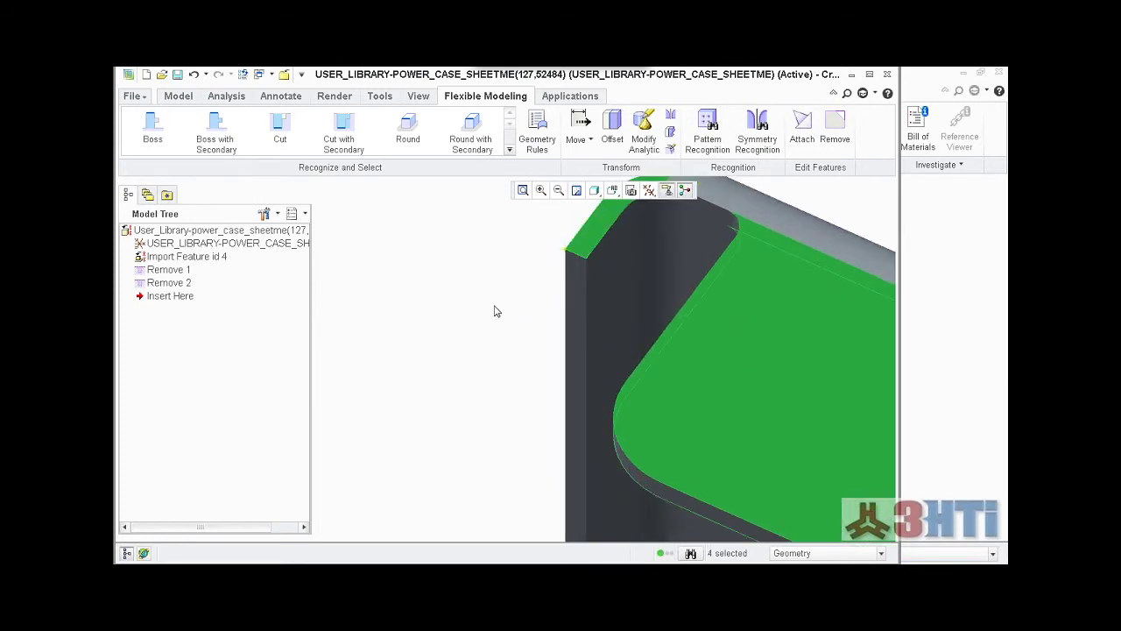
pyautogui.scroll(6, 483, 305)
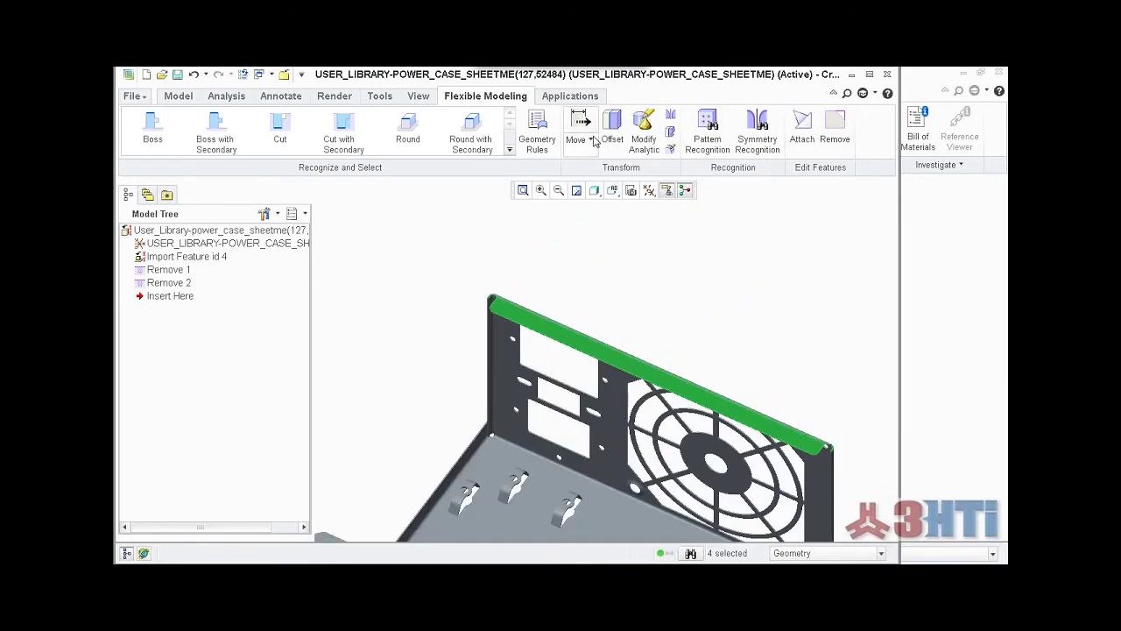
# Step: Run Move by Dimension on the selected fan-wall surfaces and define a linear dimension between the flange and the base panel
pyautogui.click(578, 138)
pyautogui.click(604, 186)
pyautogui.scroll(6, 531, 307)
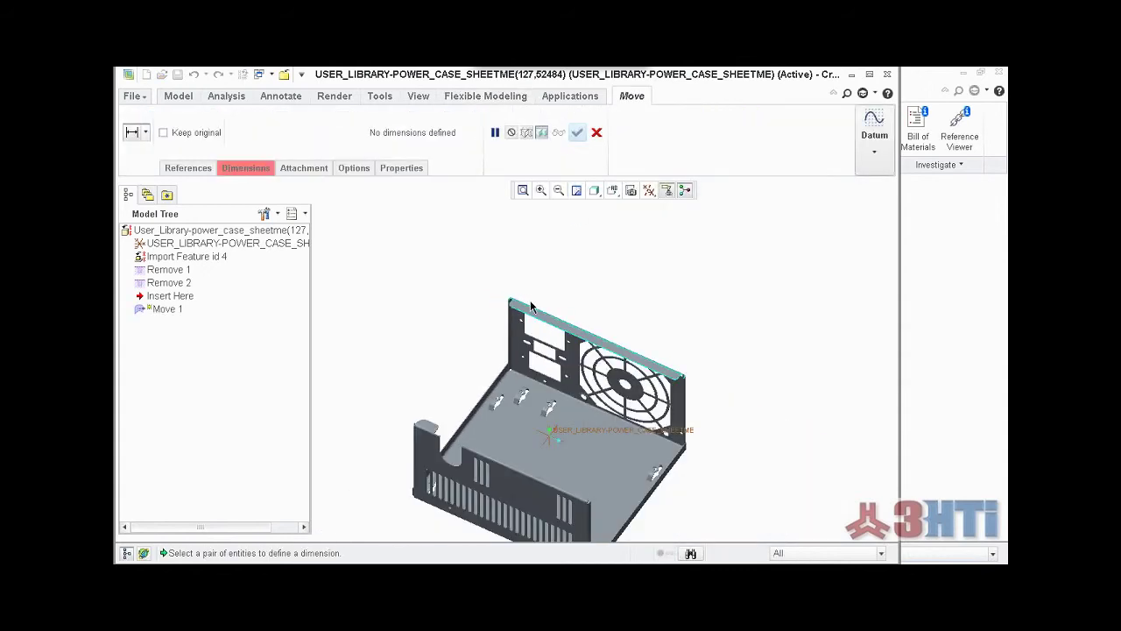
pyautogui.scroll(-5, 588, 429)
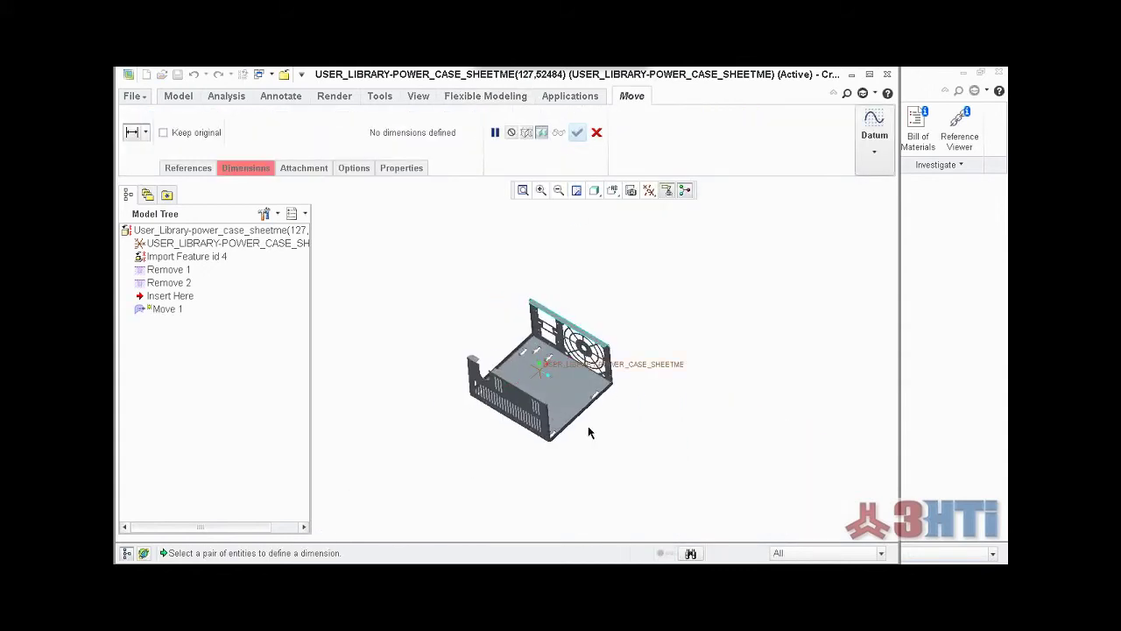
pyautogui.click(608, 400)
pyautogui.moveTo(608, 400); pyautogui.dragTo(602, 287, button='middle')
pyautogui.scroll(-5, 602, 287)
pyautogui.moveTo(612, 263); pyautogui.dragTo(585, 297)
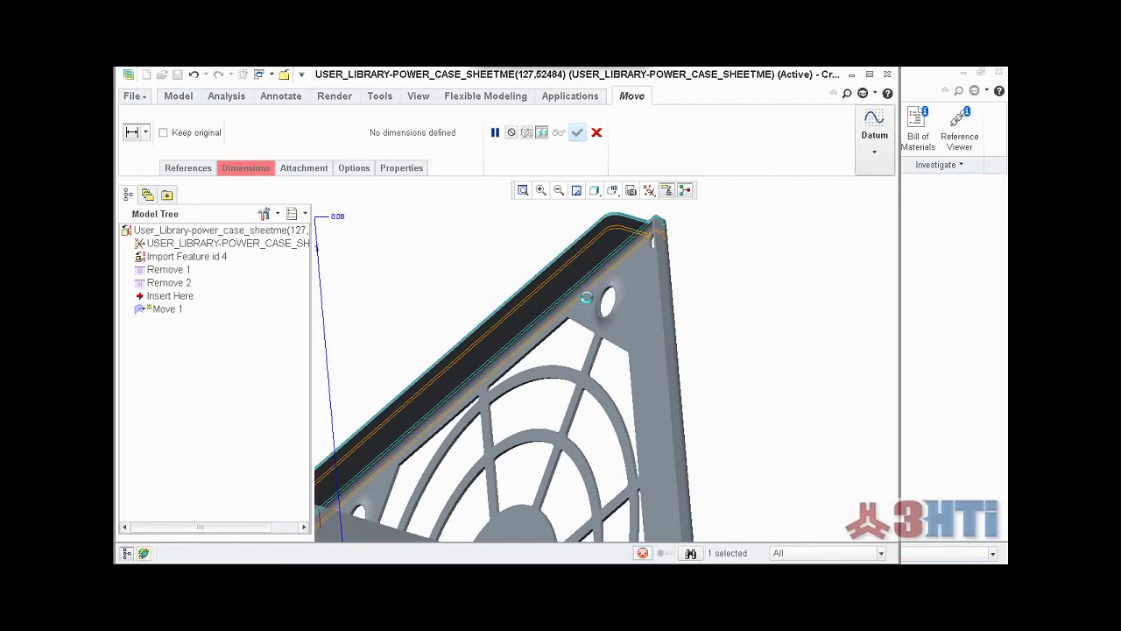
pyautogui.moveTo(587, 298); pyautogui.dragTo(587, 298)
# Step: Set the fan-wall flange's distance from the base panel to 0.10 and complete the move
pyautogui.scroll(5, 587, 298)
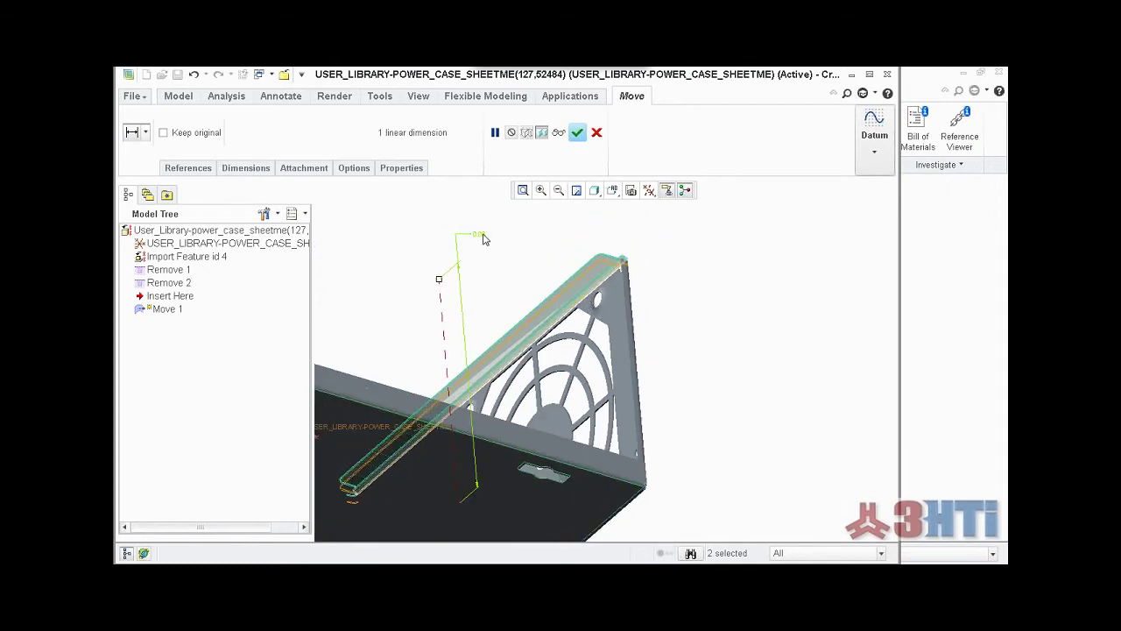
pyautogui.press('Return')
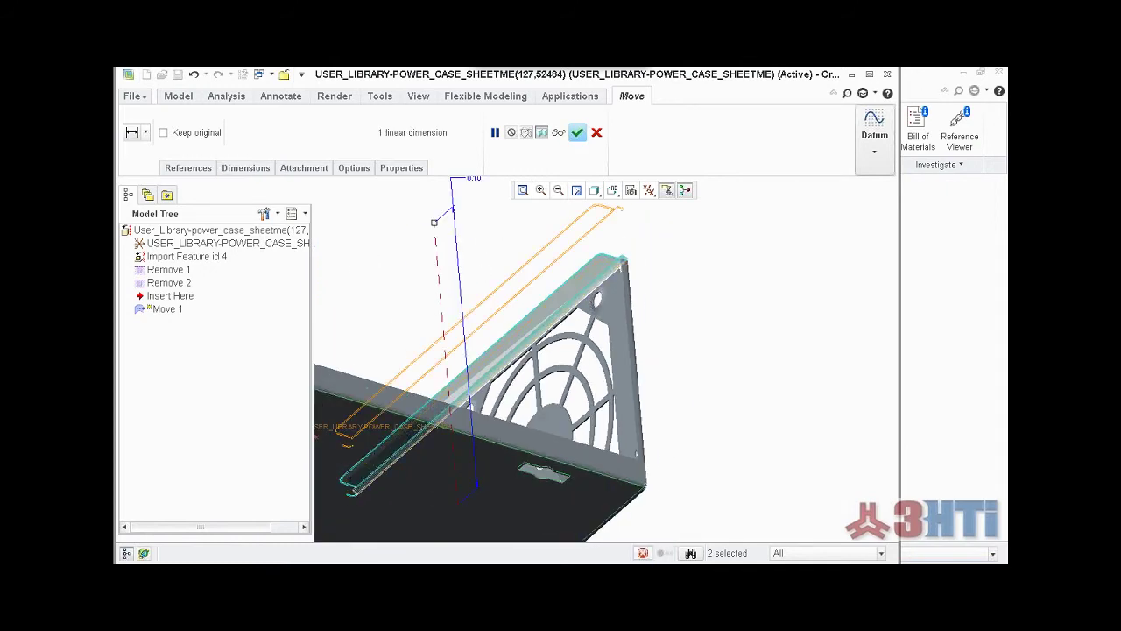
pyautogui.scroll(4, 644, 424)
pyautogui.moveTo(644, 426); pyautogui.dragTo(647, 449, button='middle')
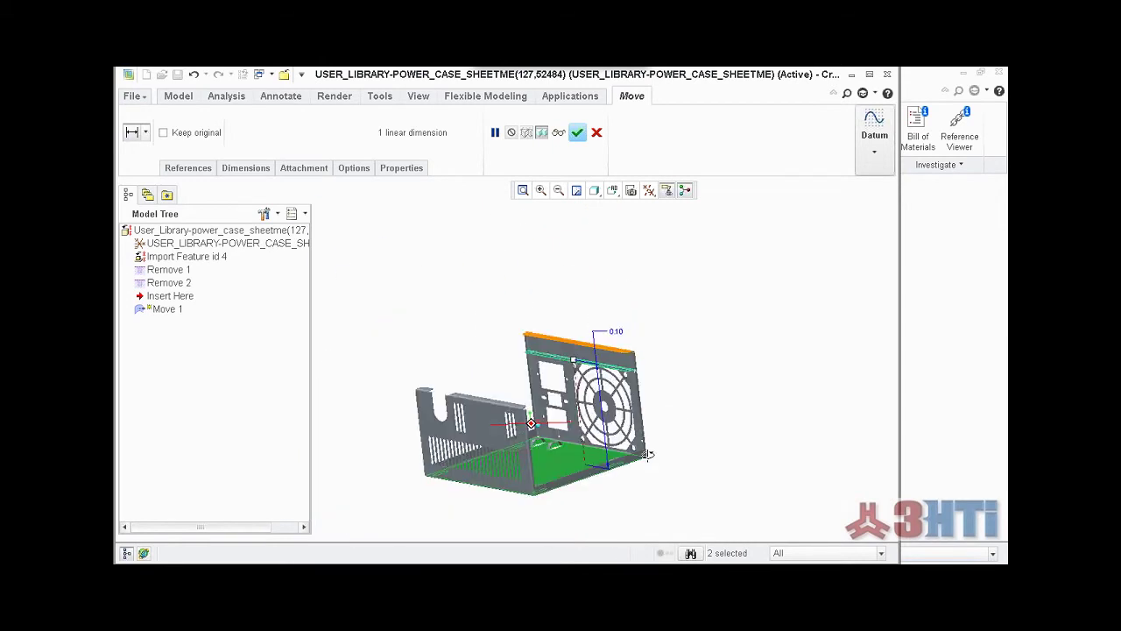
pyautogui.scroll(-1, 646, 447)
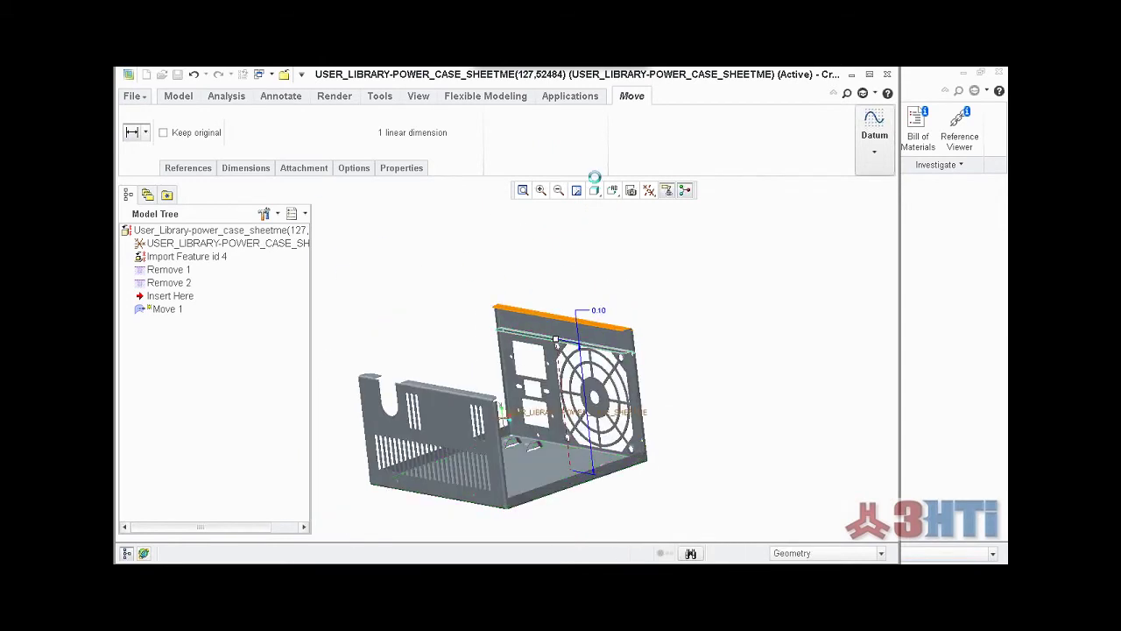
pyautogui.click(578, 133)
# Step: Select three surfaces of the long flange along the upper edge of the vent-slot wall, including its outer face and underside
pyautogui.moveTo(664, 324); pyautogui.dragTo(515, 364, button='middle')
pyautogui.scroll(-1, 420, 369)
pyautogui.moveTo(420, 369); pyautogui.dragTo(510, 392, button='middle')
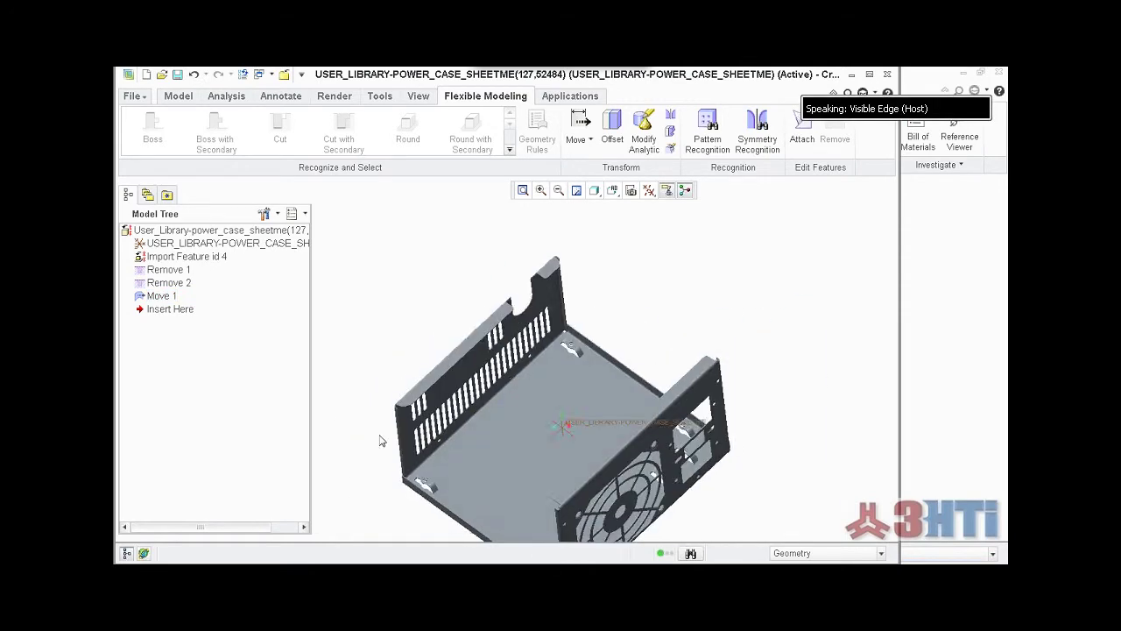
pyautogui.scroll(-5, 427, 391)
pyautogui.click(453, 323)
pyautogui.moveTo(453, 322); pyautogui.dragTo(463, 353, button='middle')
pyautogui.scroll(-3, 463, 354)
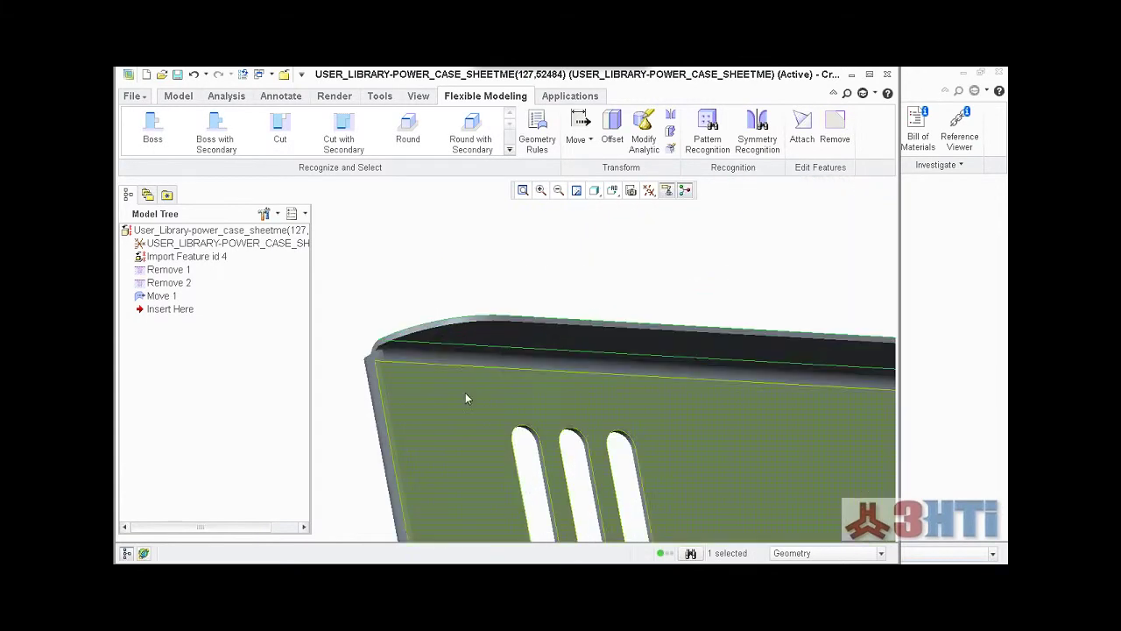
pyautogui.keyDown('ctrl'); pyautogui.click(495, 344); pyautogui.keyUp('ctrl')
pyautogui.scroll(3, 501, 322)
pyautogui.moveTo(502, 316)
pyautogui.mouseDown(button='middle')
pyautogui.moveTo(509, 275)
pyautogui.moveTo(516, 300)
pyautogui.moveTo(482, 308)
pyautogui.mouseUp(button='middle')
pyautogui.scroll(-5, 479, 306)
pyautogui.keyDown('ctrl'); pyautogui.click(476, 316); pyautogui.keyUp('ctrl')
pyautogui.scroll(5, 430, 425)
pyautogui.scroll(-3, 468, 369)
pyautogui.scroll(3, 441, 221)
pyautogui.moveTo(425, 292); pyautogui.dragTo(443, 359, button='middle')
pyautogui.scroll(-8, 555, 366)
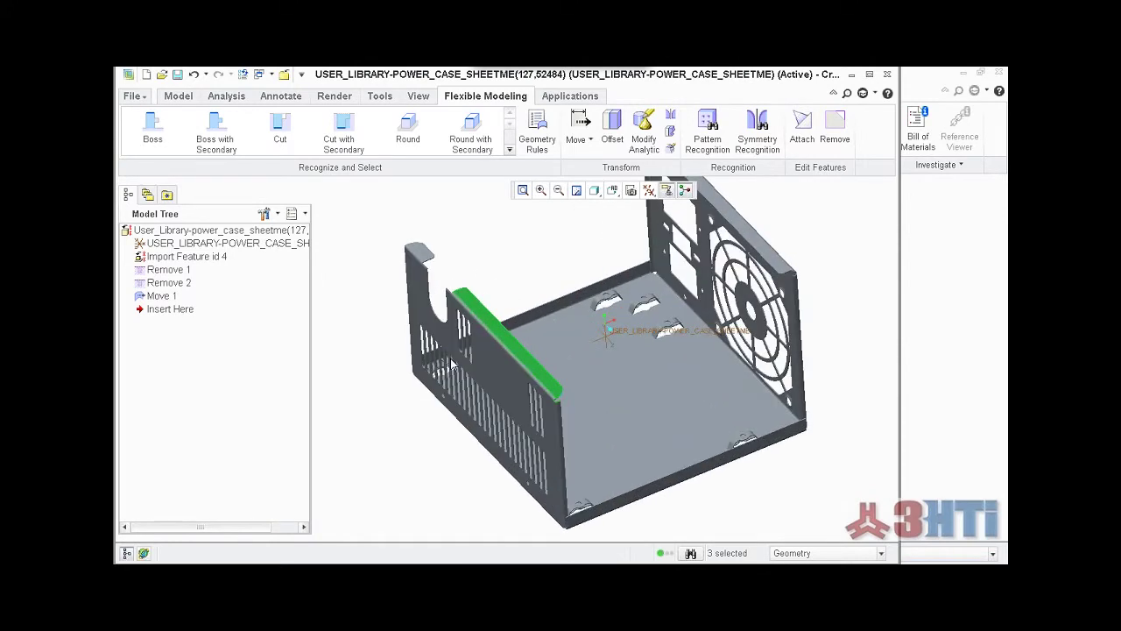
pyautogui.scroll(8, 554, 366)
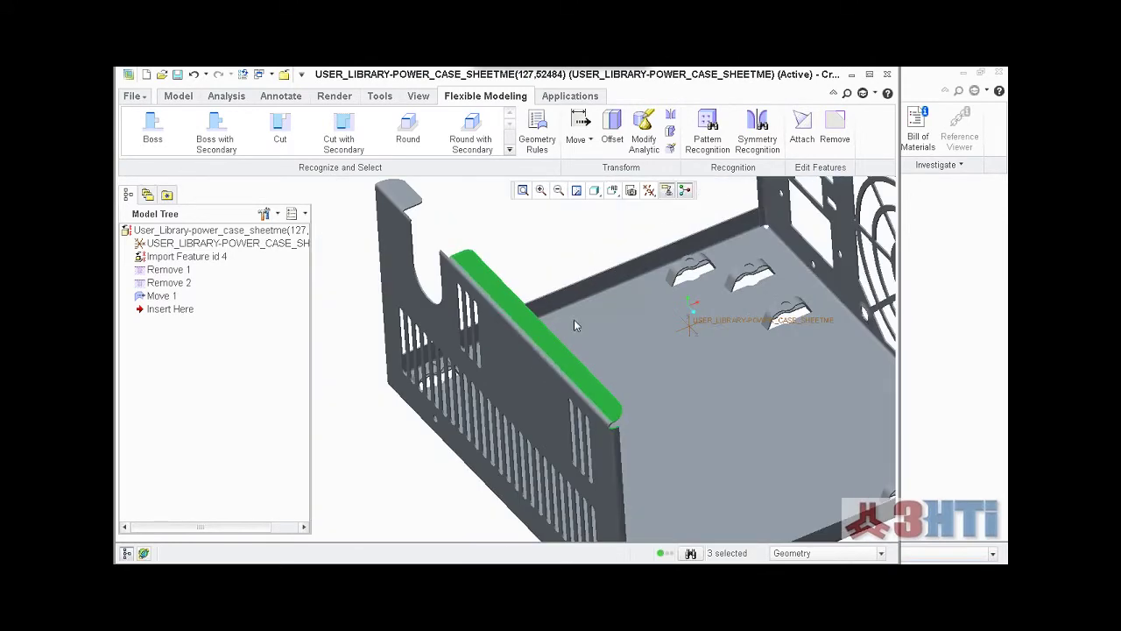
# Step: Run Move by Dimension on the selected long-flange surfaces and define a linear dimension between the flange and the base panel
pyautogui.click(575, 143)
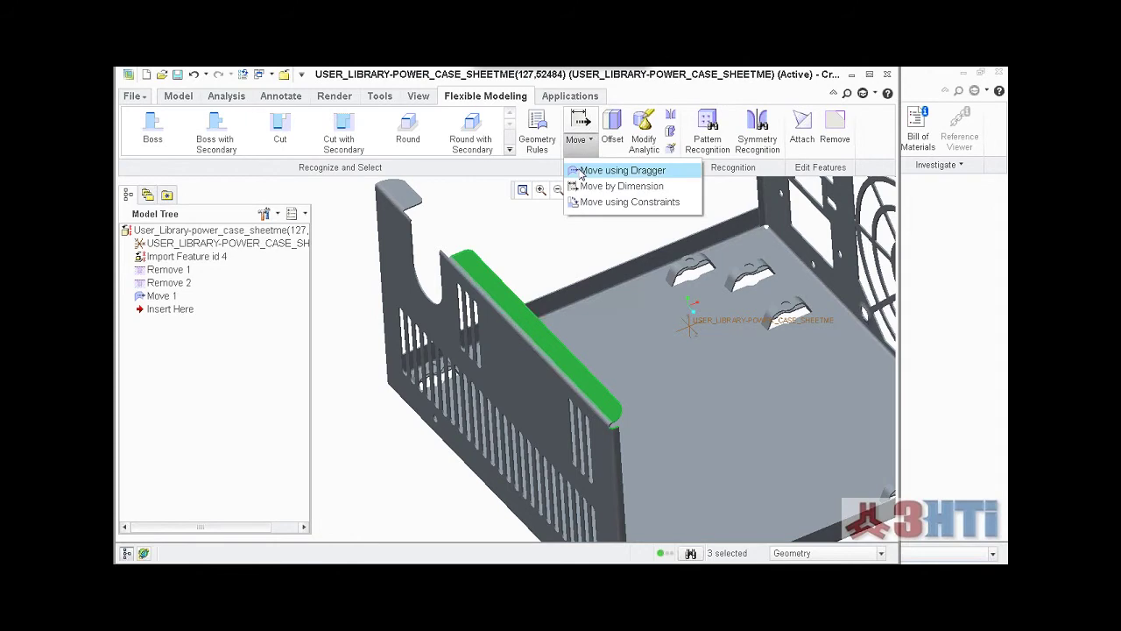
pyautogui.click(617, 185)
pyautogui.moveTo(603, 442); pyautogui.dragTo(530, 344, button='middle')
pyautogui.click(544, 410)
pyautogui.scroll(5, 530, 349)
pyautogui.click(485, 342)
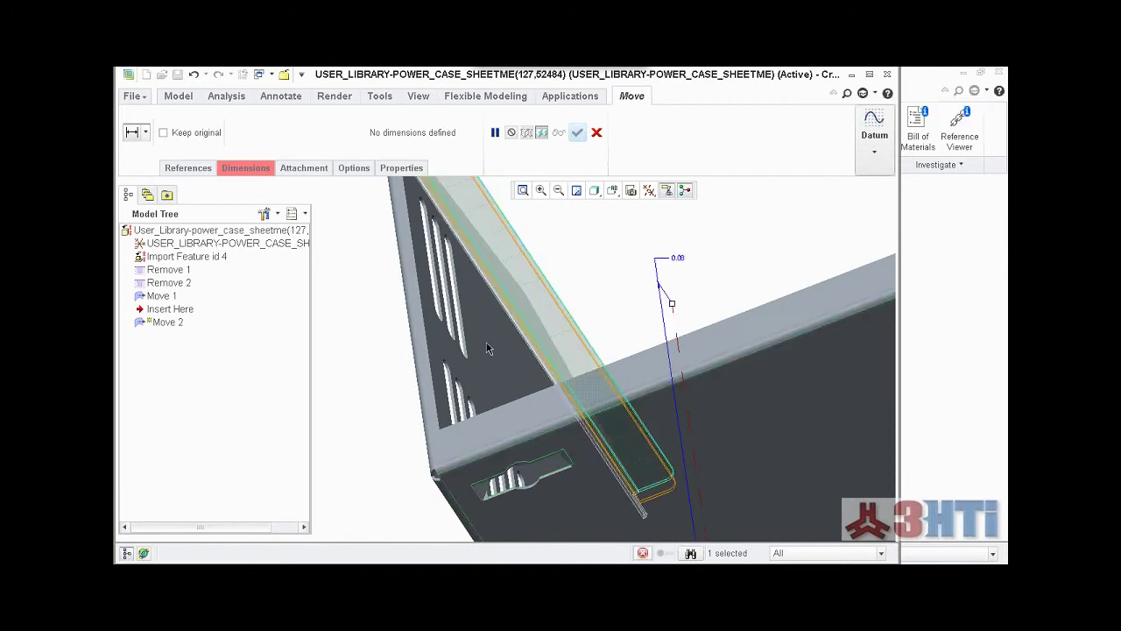
# Step: Set the long vent-slot-wall flange's move dimension from the base panel to 0.1 and complete the move
pyautogui.scroll(-2, 488, 350)
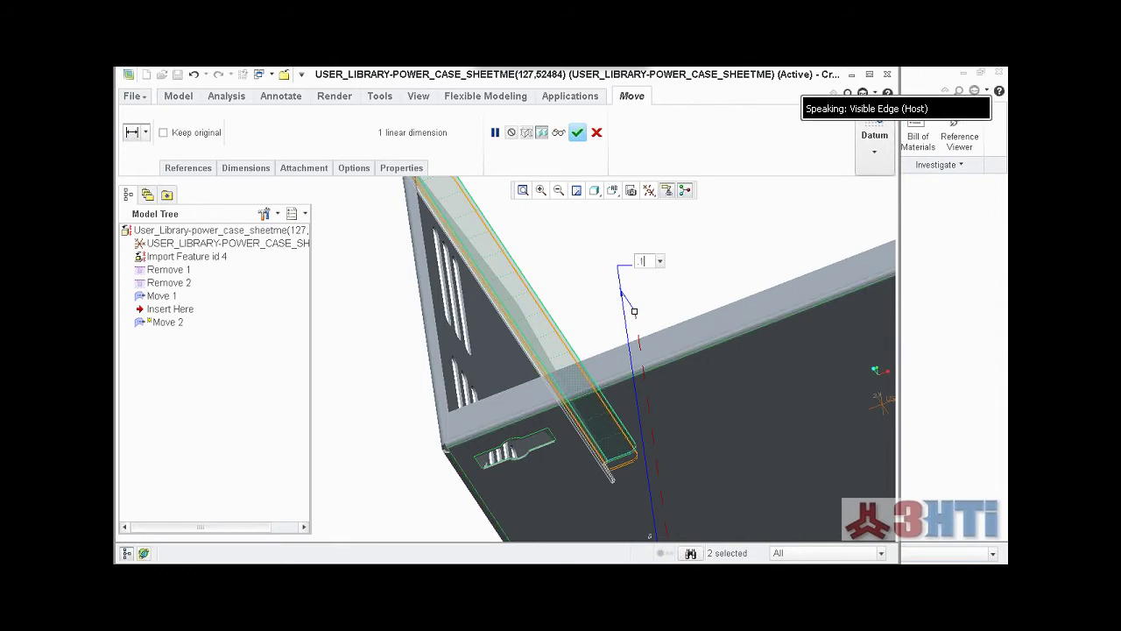
pyautogui.press('Return')
pyautogui.scroll(5, 592, 318)
pyautogui.moveTo(593, 318); pyautogui.dragTo(577, 365, button='middle')
pyautogui.click(577, 133)
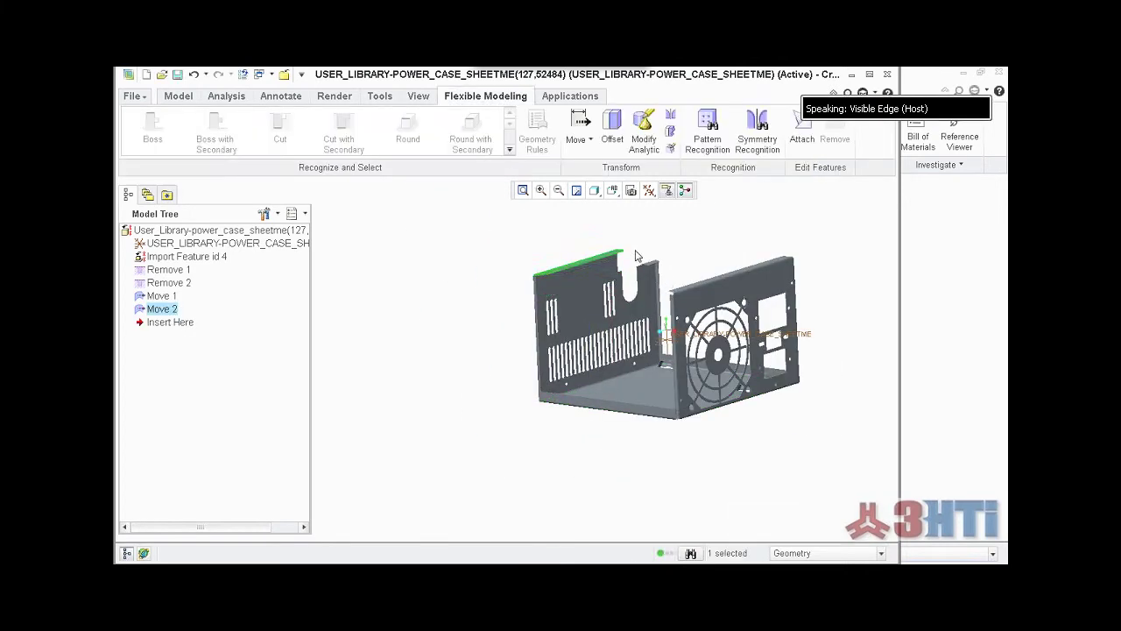
# Step: Select the upper face and underside of the short corner flange beside the U-shaped cutout in the vent-slot wall
pyautogui.scroll(5, 667, 304)
pyautogui.scroll(5, 624, 377)
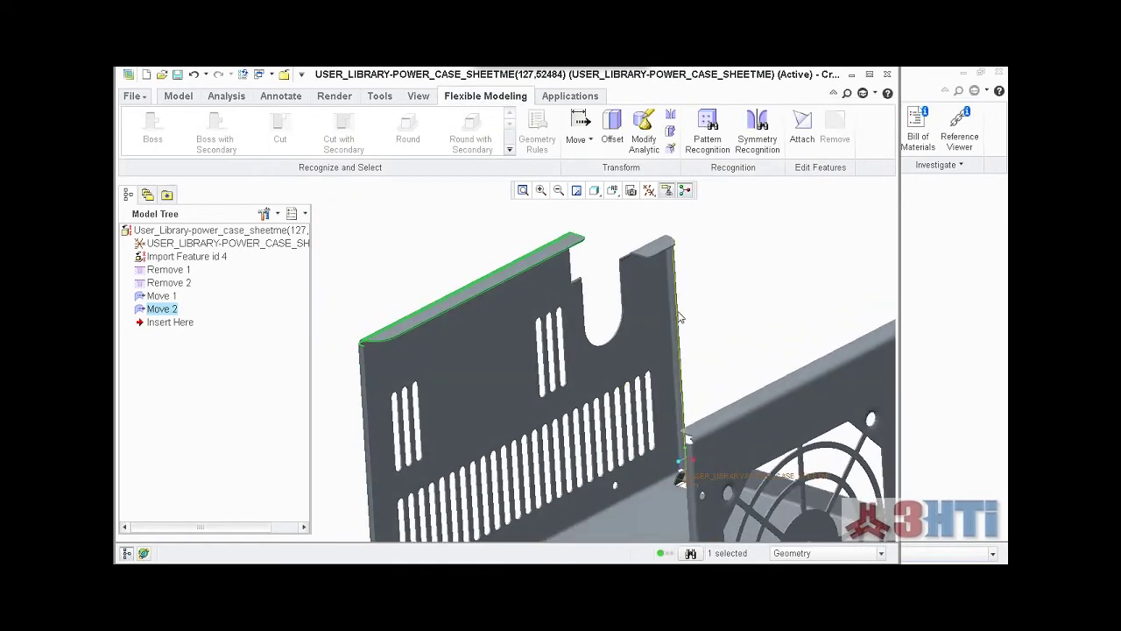
pyautogui.scroll(-2, 631, 421)
pyautogui.keyDown('shift'); pyautogui.moveTo(633, 371); pyautogui.dragTo(609, 517, button='middle'); pyautogui.keyUp('shift')
pyautogui.scroll(3, 609, 517)
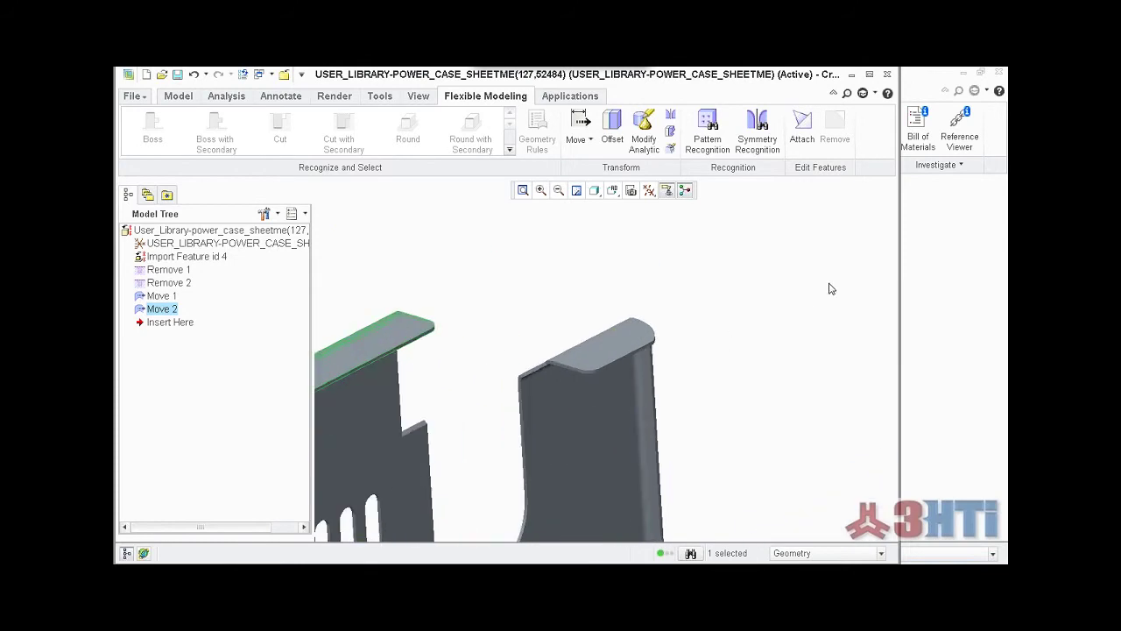
pyautogui.scroll(2, 602, 352)
pyautogui.click(605, 357)
pyautogui.scroll(-5, 606, 355)
pyautogui.moveTo(609, 343); pyautogui.dragTo(623, 296, button='middle')
pyautogui.scroll(-3, 624, 296)
pyautogui.moveTo(607, 464); pyautogui.dragTo(599, 440, button='middle')
pyautogui.scroll(6, 588, 475)
pyautogui.keyDown('ctrl'); pyautogui.click(611, 421); pyautogui.keyUp('ctrl')
# Step: Add the small curved end face at the outer corner of the short flange's bend to the selection
pyautogui.scroll(-4, 608, 416)
pyautogui.scroll(-2, 600, 378)
pyautogui.scroll(1, 640, 289)
pyautogui.moveTo(640, 289); pyautogui.dragTo(631, 301, button='middle')
pyautogui.scroll(-1, 631, 302)
pyautogui.scroll(5, 663, 232)
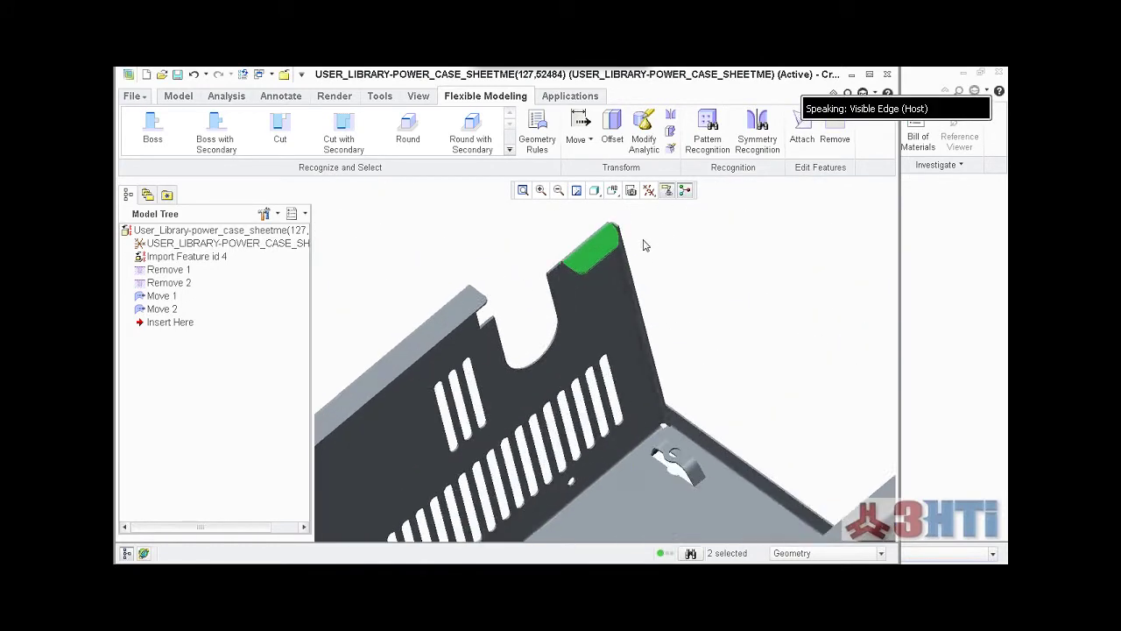
pyautogui.scroll(-2, 611, 233)
pyautogui.scroll(6, 604, 217)
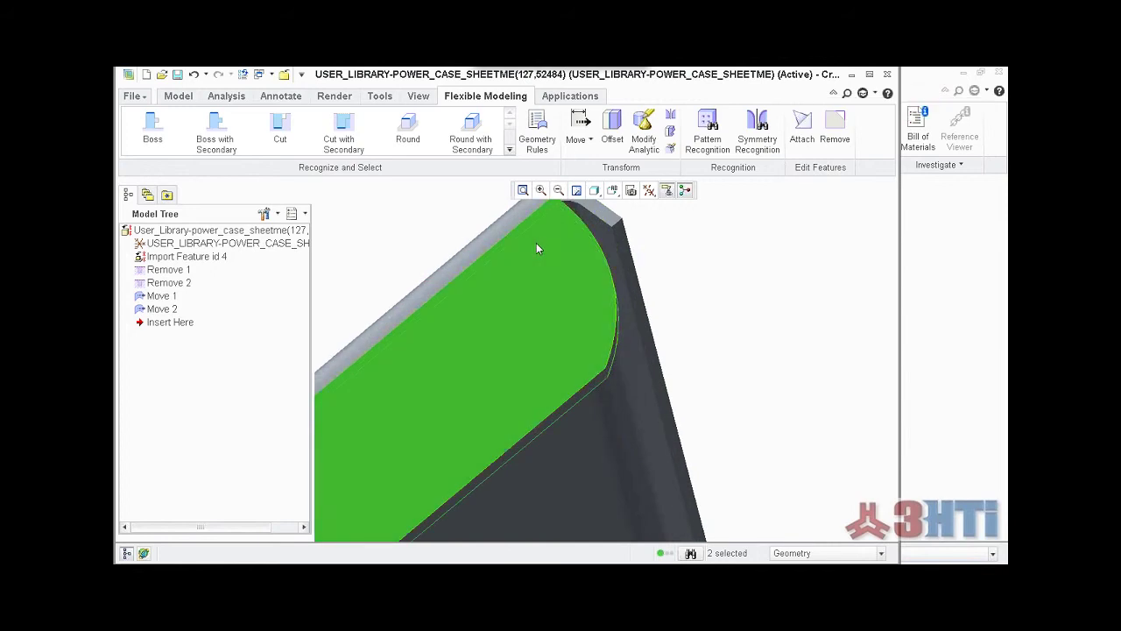
pyautogui.keyDown('ctrl'); pyautogui.click(606, 221); pyautogui.keyUp('ctrl')
pyautogui.scroll(-6, 590, 301)
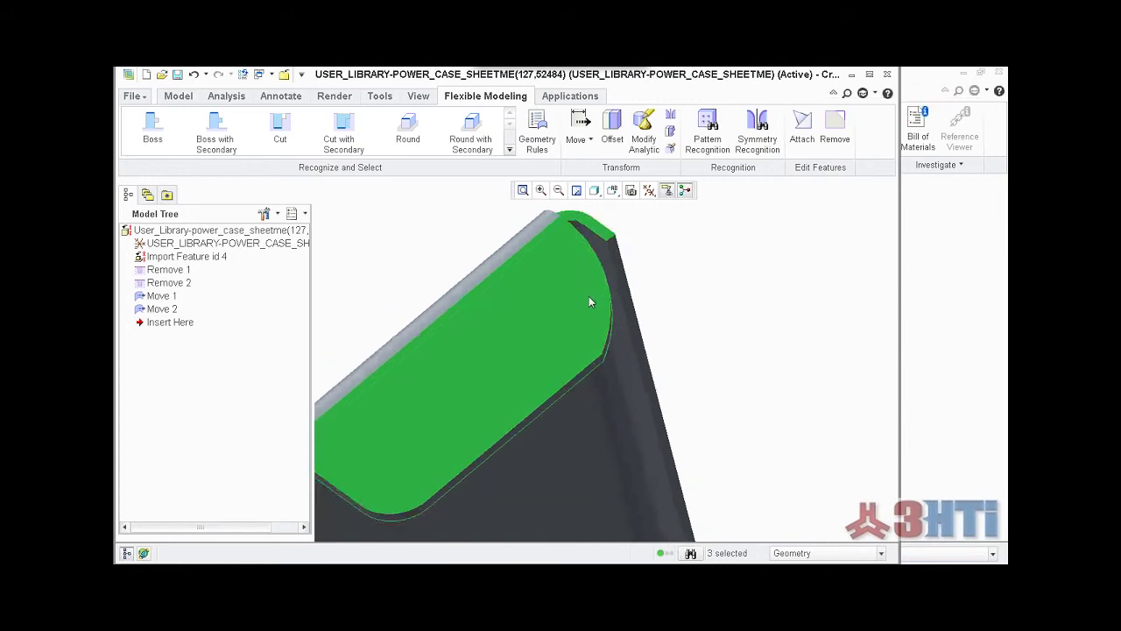
# Step: Run Move by Dimension on the short corner flange and define a linear dimension between it and the base panel
pyautogui.click(579, 128)
pyautogui.scroll(-5, 607, 291)
pyautogui.moveTo(601, 379); pyautogui.dragTo(700, 251, button='middle')
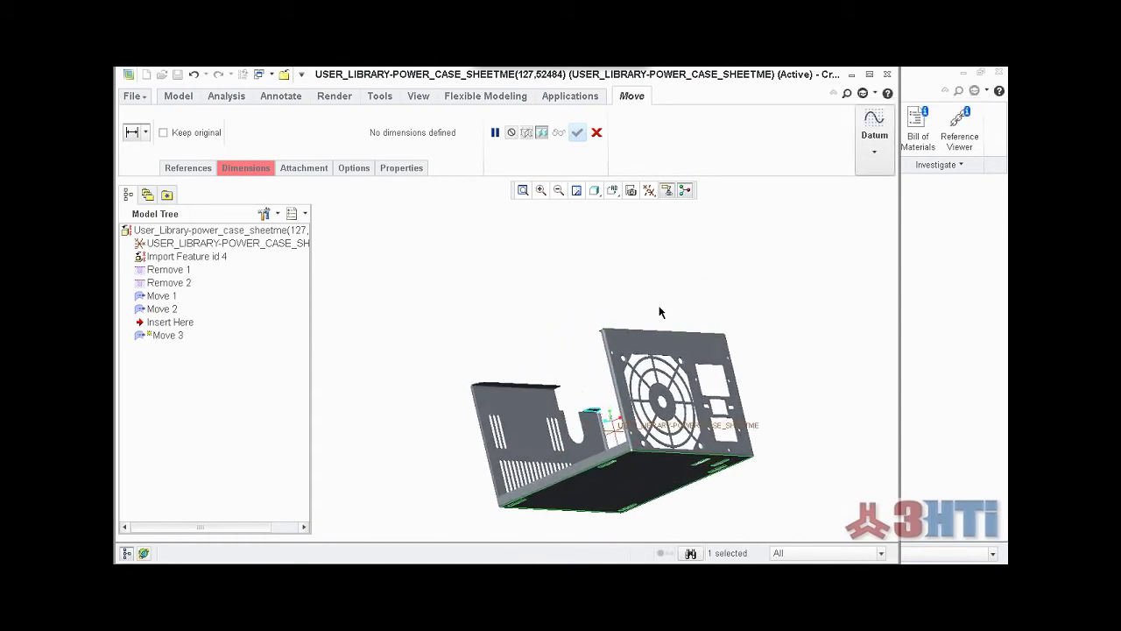
pyautogui.scroll(10, 608, 456)
pyautogui.click(553, 374)
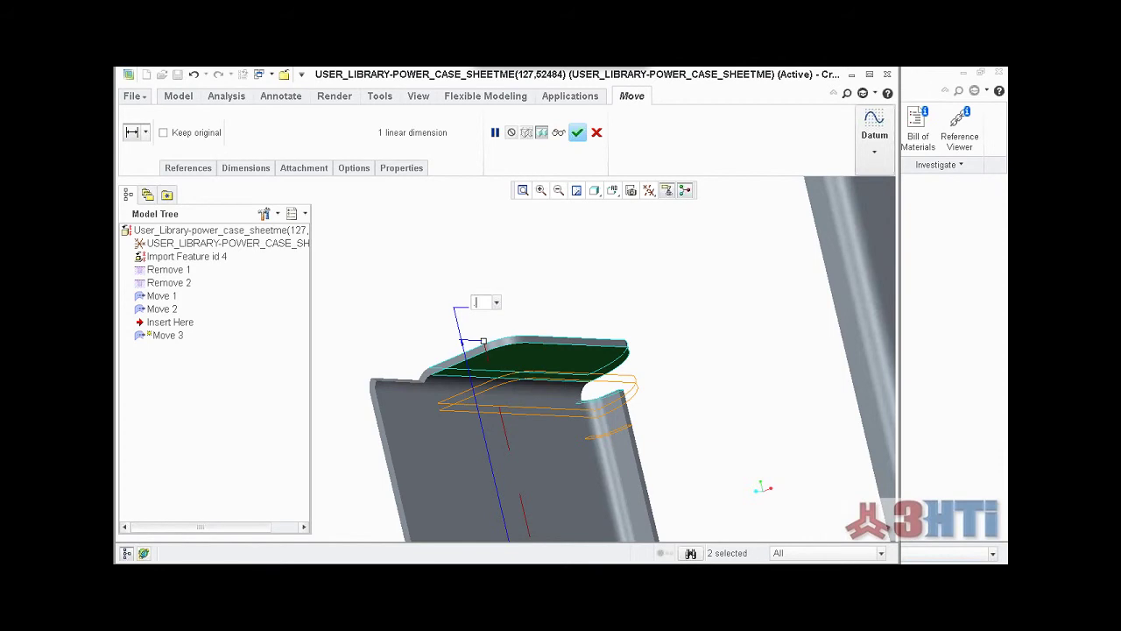
# Step: Set the short corner flange's move dimension to 0.10 and complete the move
pyautogui.press('Return')
pyautogui.scroll(6, 479, 311)
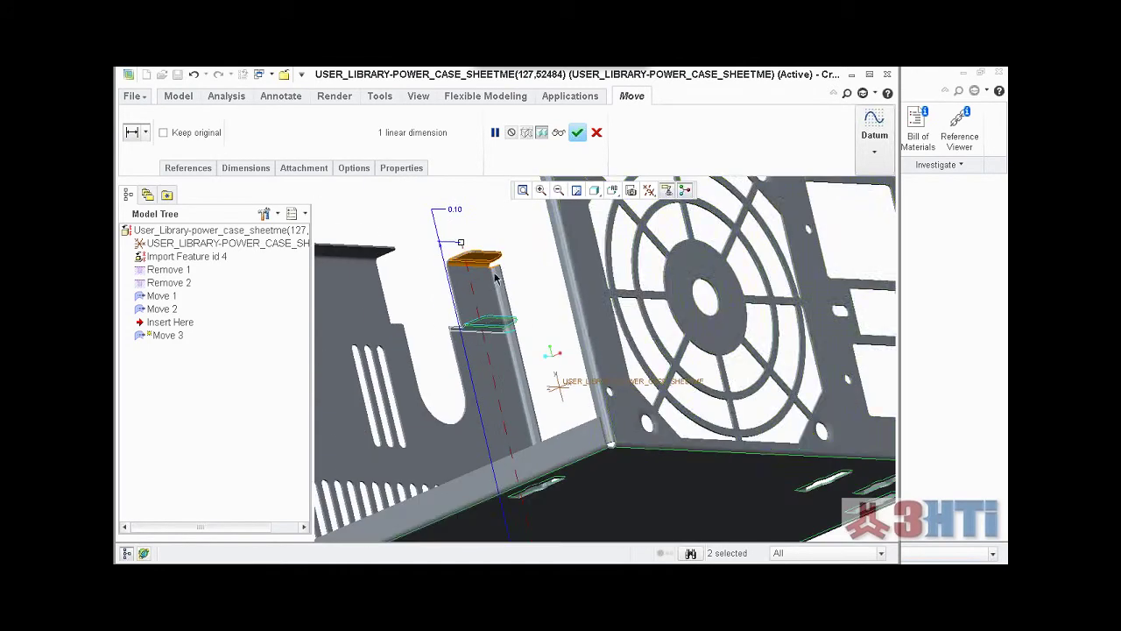
pyautogui.click(577, 132)
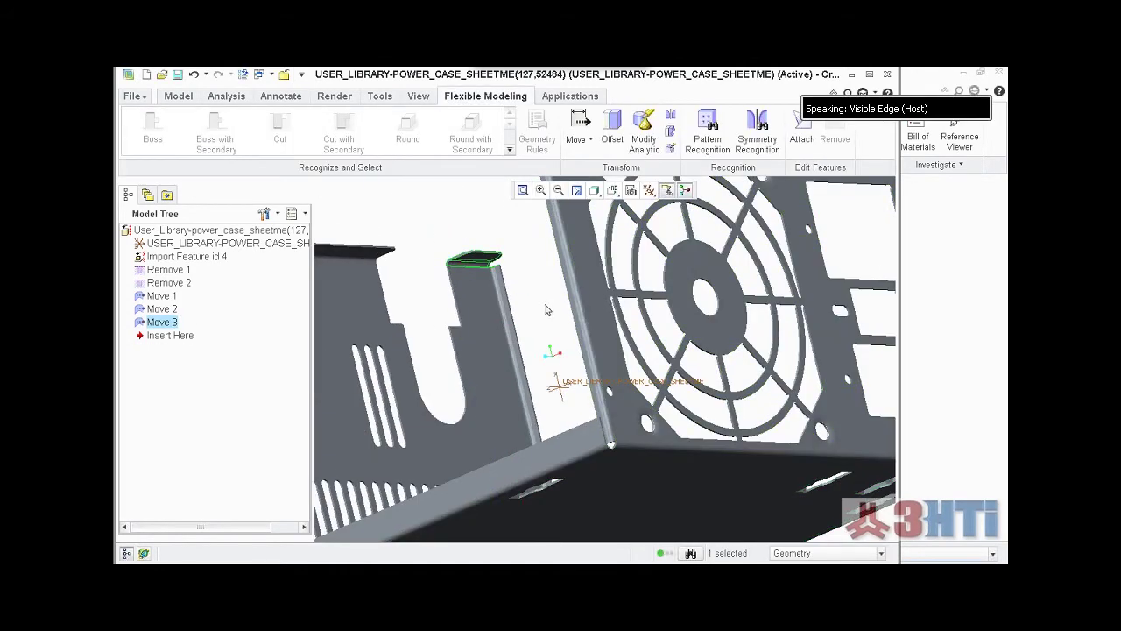
# Step: Examine the stepped notches on both sides of the U-shaped cutout in the vent-slot wall
pyautogui.moveTo(537, 388); pyautogui.dragTo(487, 399, button='middle')
pyautogui.scroll(-5, 662, 219)
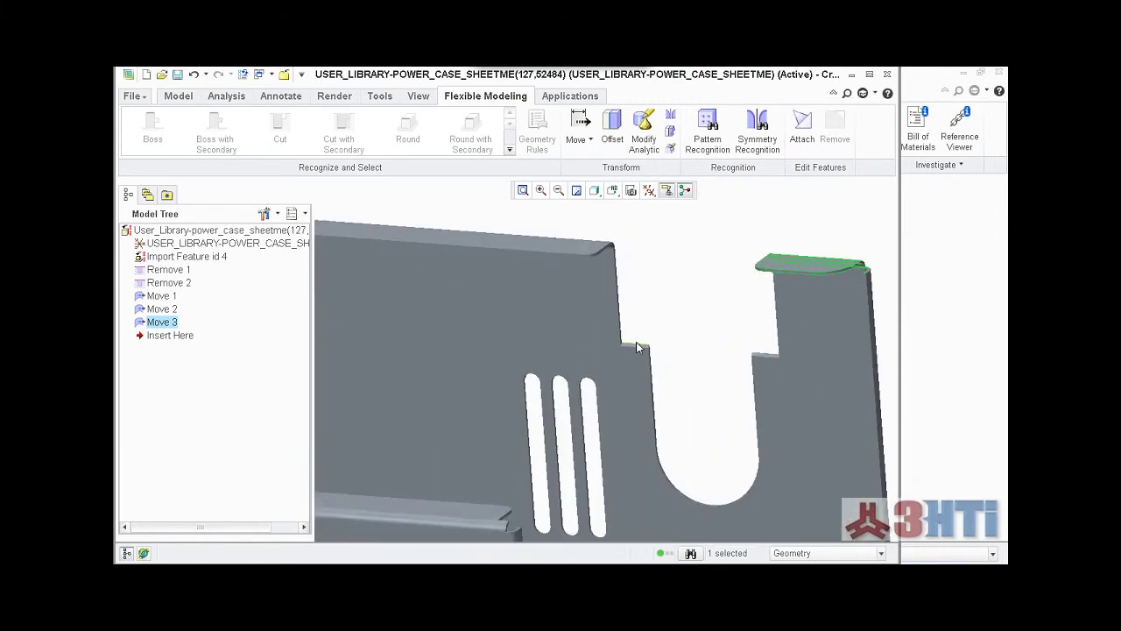
pyautogui.scroll(2, 634, 345)
pyautogui.scroll(-5, 634, 348)
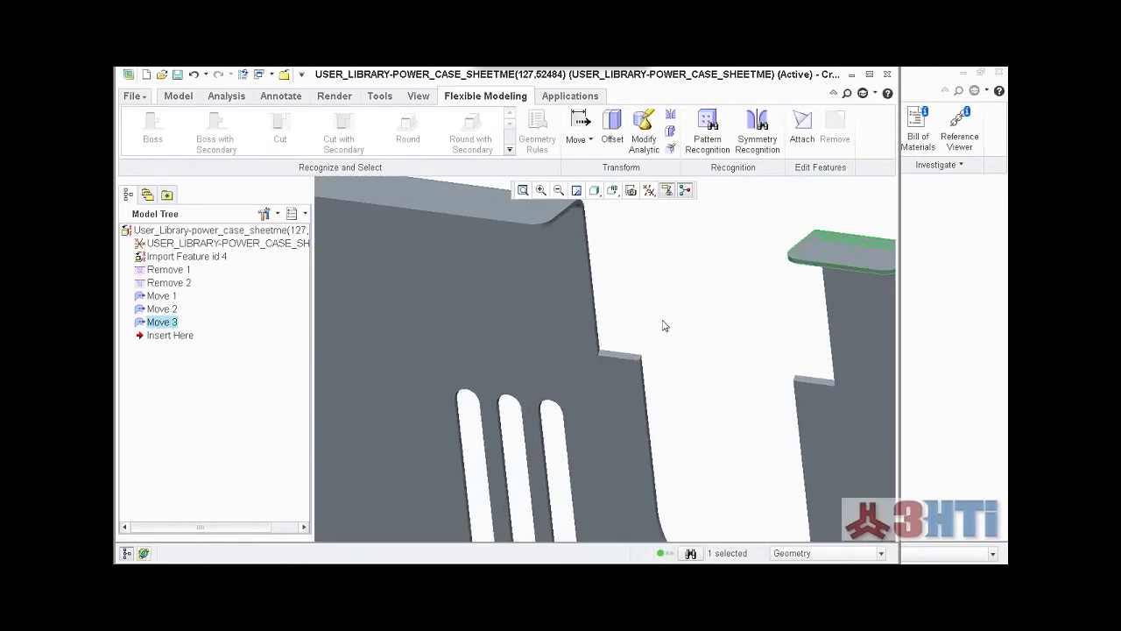
pyautogui.scroll(5, 663, 324)
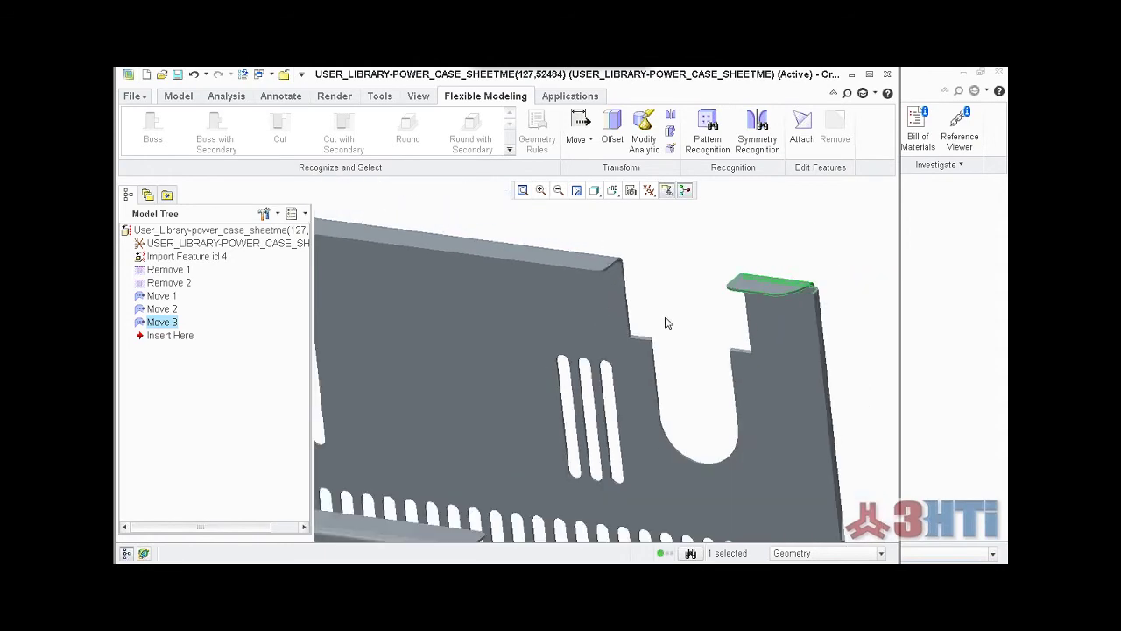
pyautogui.moveTo(663, 323); pyautogui.dragTo(662, 312, button='middle')
pyautogui.scroll(-3, 665, 324)
pyautogui.scroll(3, 669, 333)
pyautogui.scroll(-5, 668, 315)
pyautogui.scroll(3, 668, 334)
pyautogui.scroll(-3, 668, 325)
pyautogui.scroll(4, 649, 375)
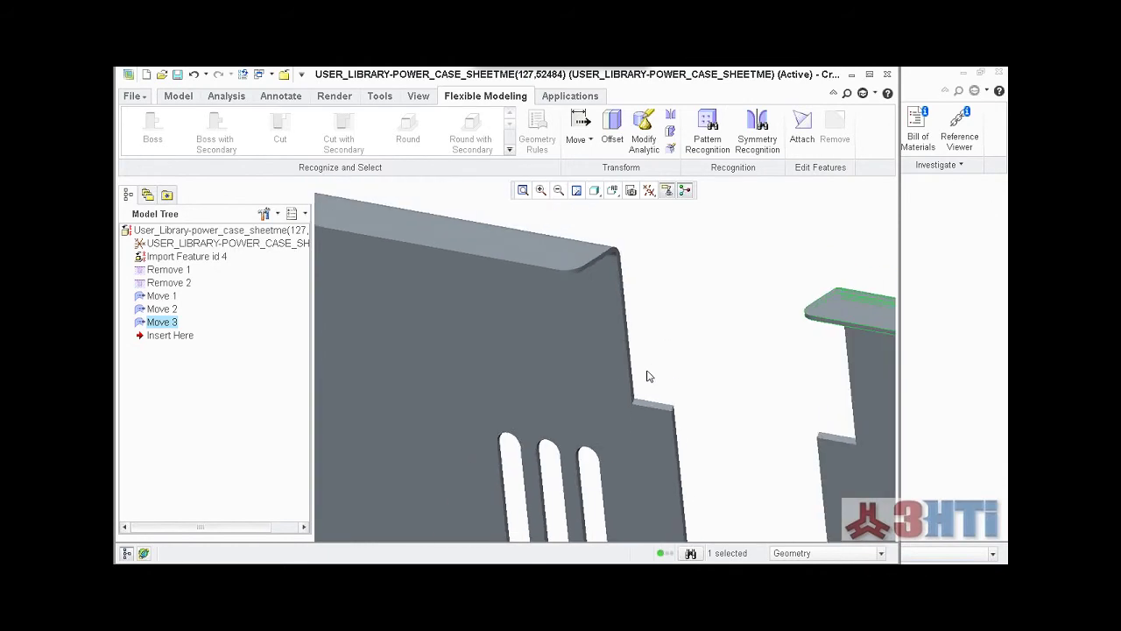
pyautogui.scroll(-1, 646, 375)
pyautogui.scroll(-3, 625, 312)
pyautogui.scroll(2, 624, 351)
# Step: Select the long flange's end face that runs down to the notch beside the U-shaped cutout and run Move by Dimension on it
pyautogui.moveTo(639, 346); pyautogui.dragTo(633, 320, button='middle')
pyautogui.scroll(3, 596, 382)
pyautogui.scroll(4, 598, 383)
pyautogui.scroll(-3, 618, 382)
pyautogui.scroll(-8, 587, 363)
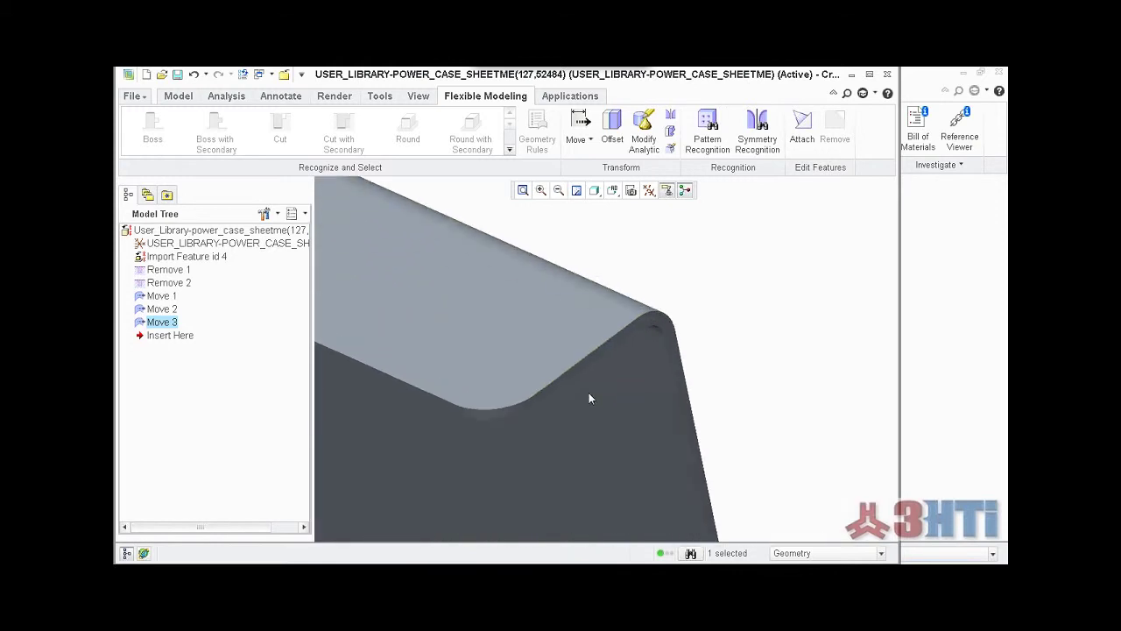
pyautogui.click(600, 317)
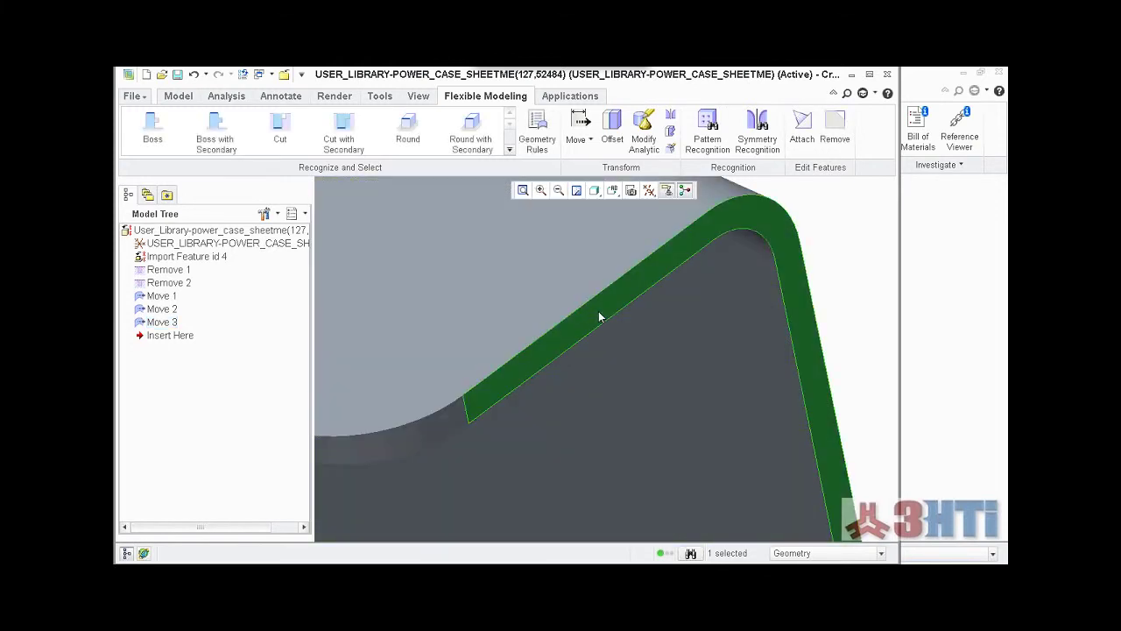
pyautogui.click(579, 132)
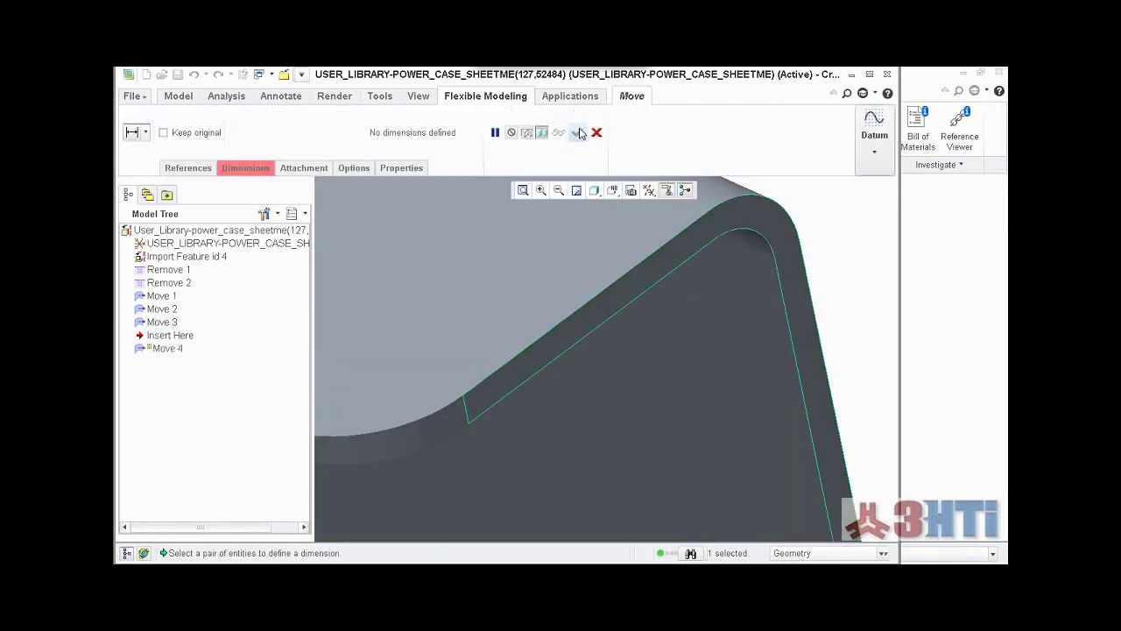
# Step: Define the move dimension between the long flange's end face and the adjacent straight edge face of the U-shaped cutout
pyautogui.scroll(8, 588, 331)
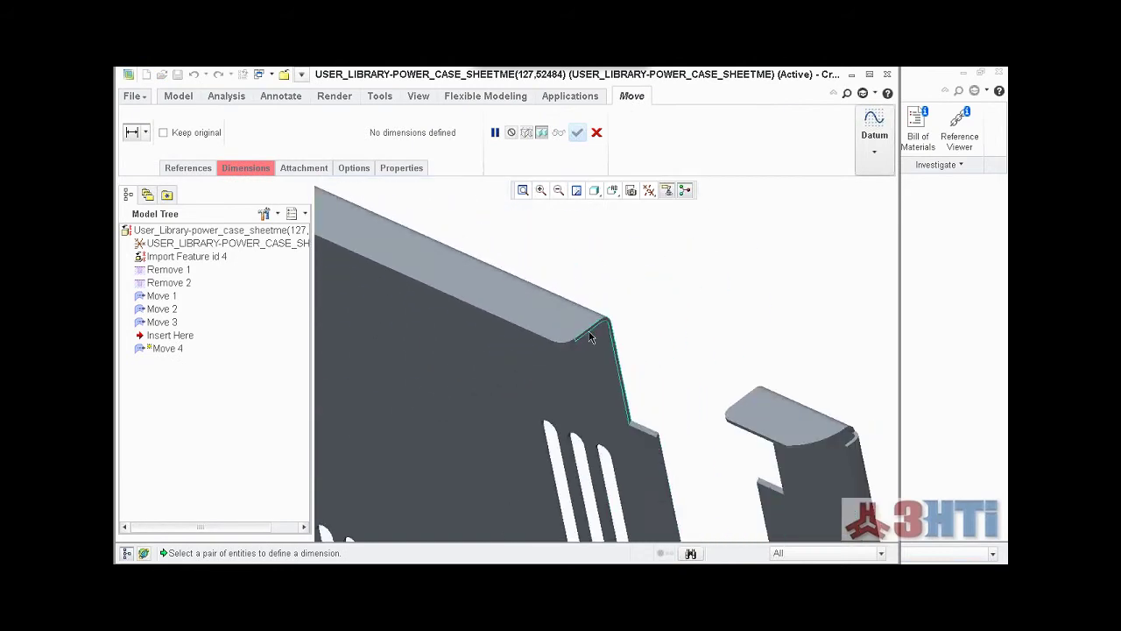
pyautogui.scroll(3, 591, 337)
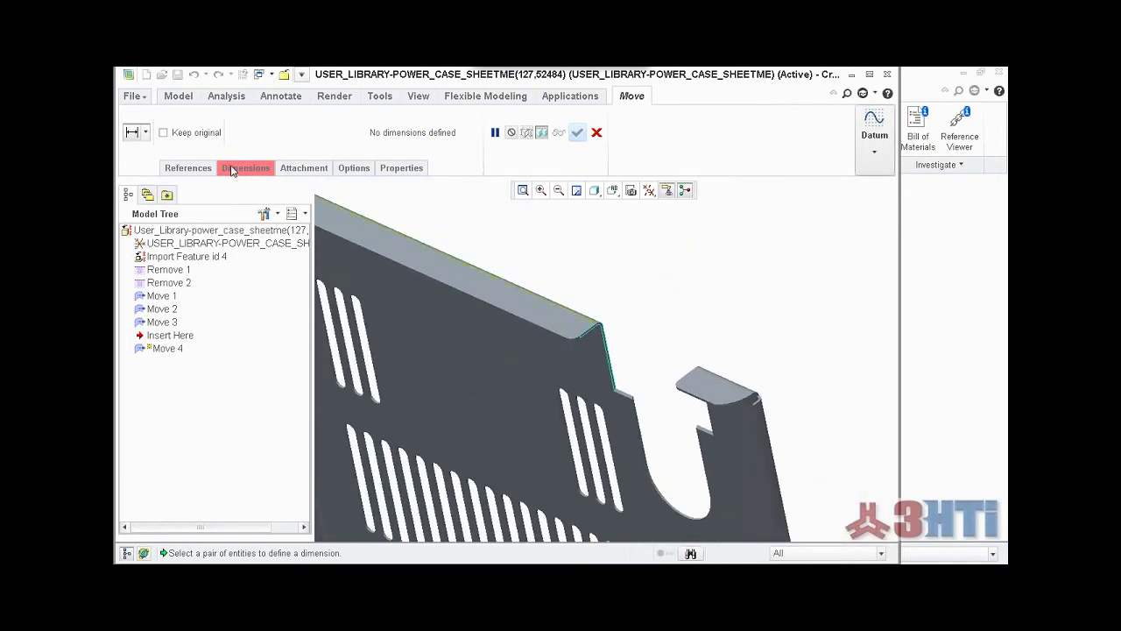
pyautogui.click(233, 169)
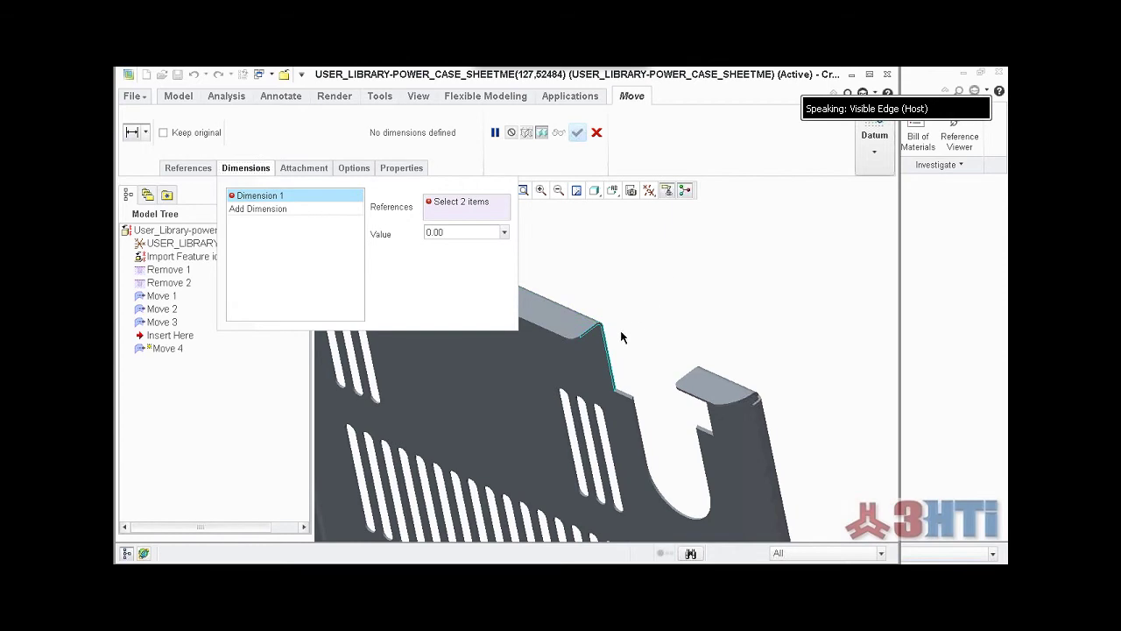
pyautogui.scroll(-5, 610, 343)
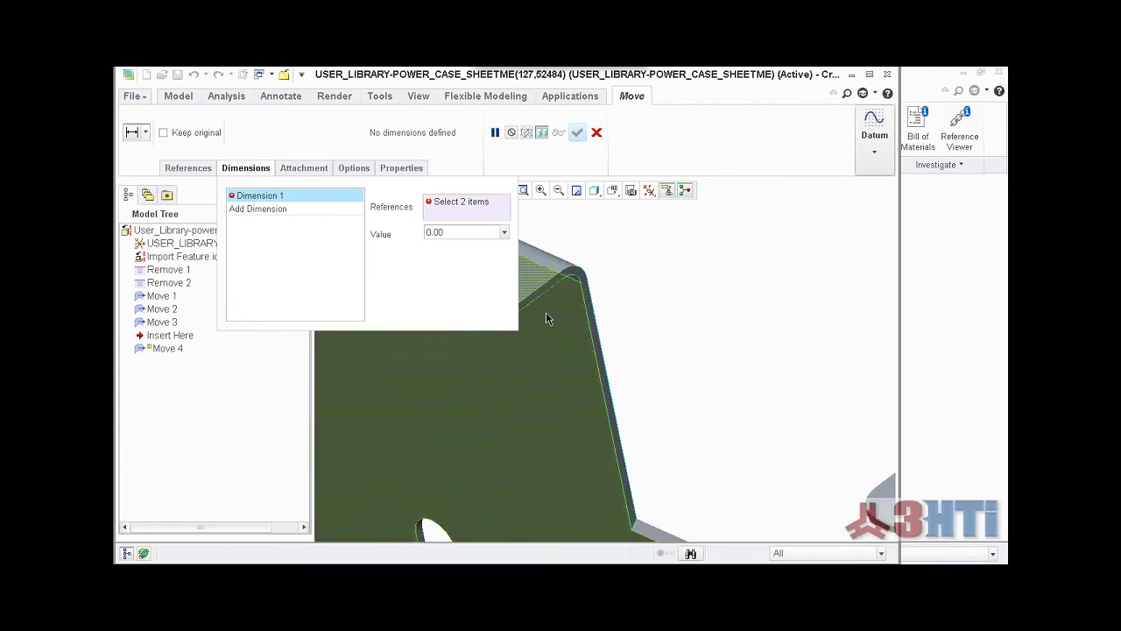
pyautogui.scroll(-2, 563, 289)
pyautogui.click(565, 261)
pyautogui.scroll(4, 604, 273)
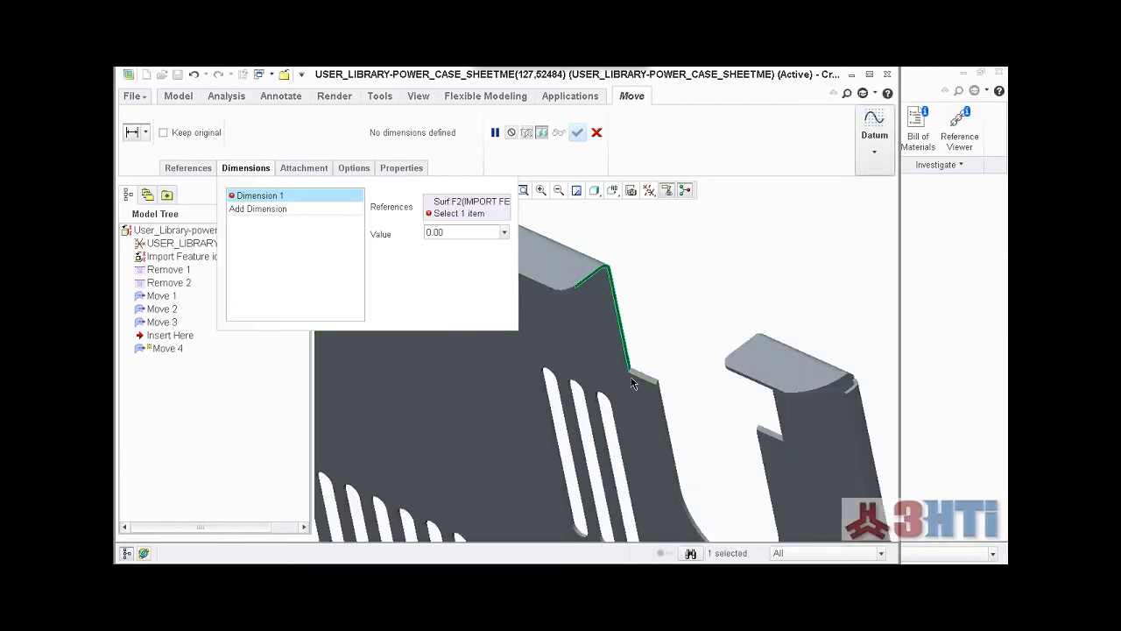
pyautogui.scroll(-3, 662, 395)
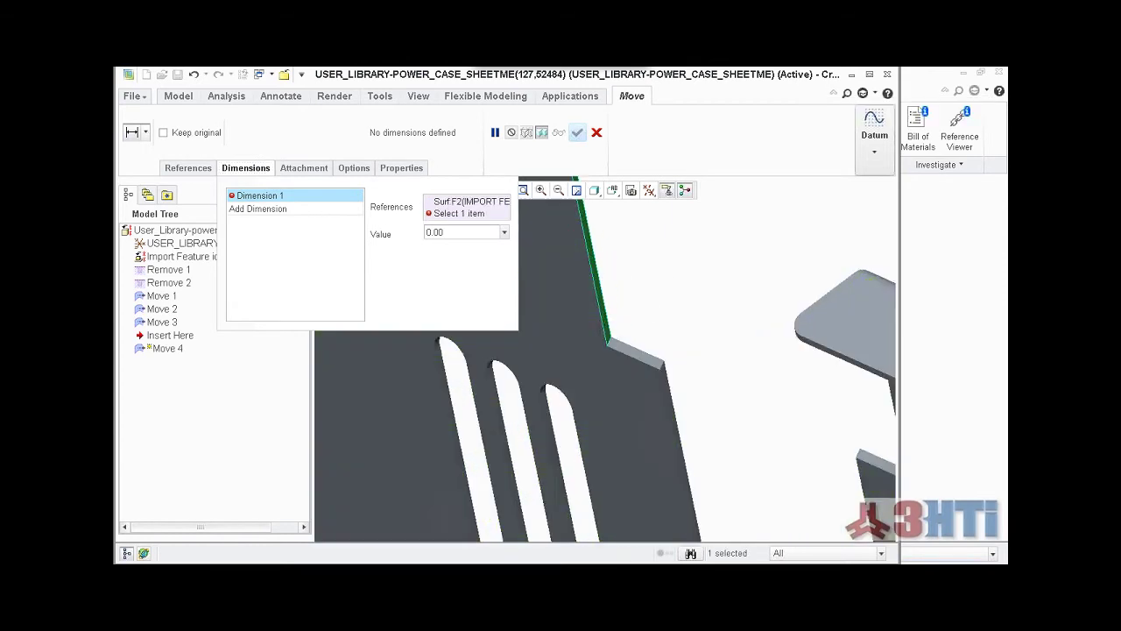
pyautogui.click(677, 397)
# Step: Set the distance between the flange's end face and the cutout's edge face to 0 and complete the move
pyautogui.scroll(3, 648, 385)
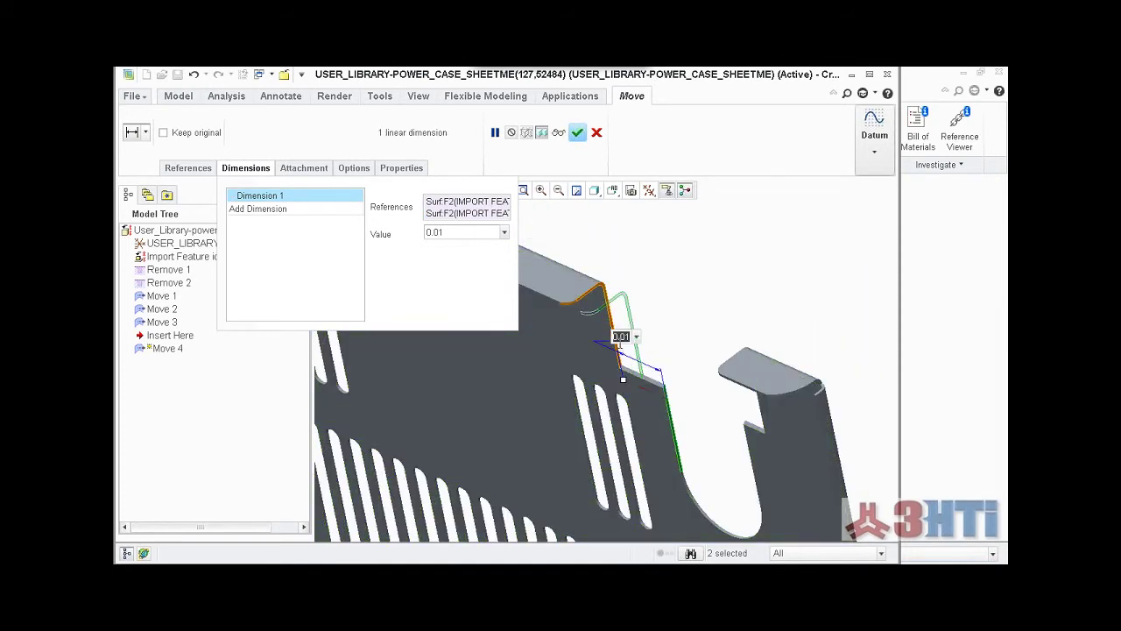
pyautogui.scroll(-4, 657, 378)
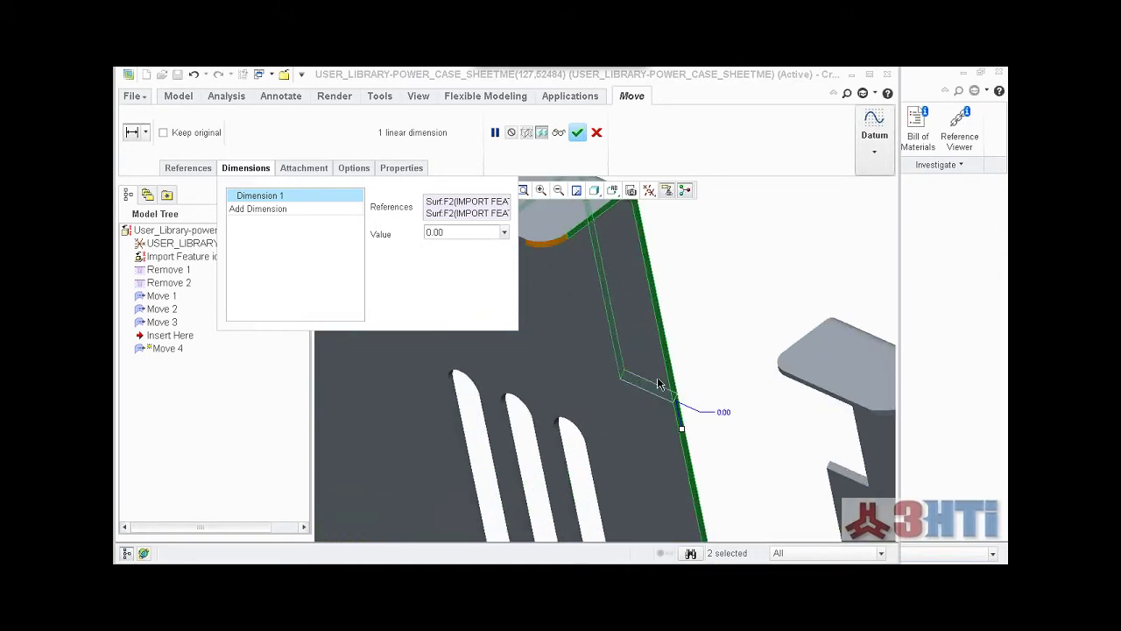
pyautogui.click(577, 133)
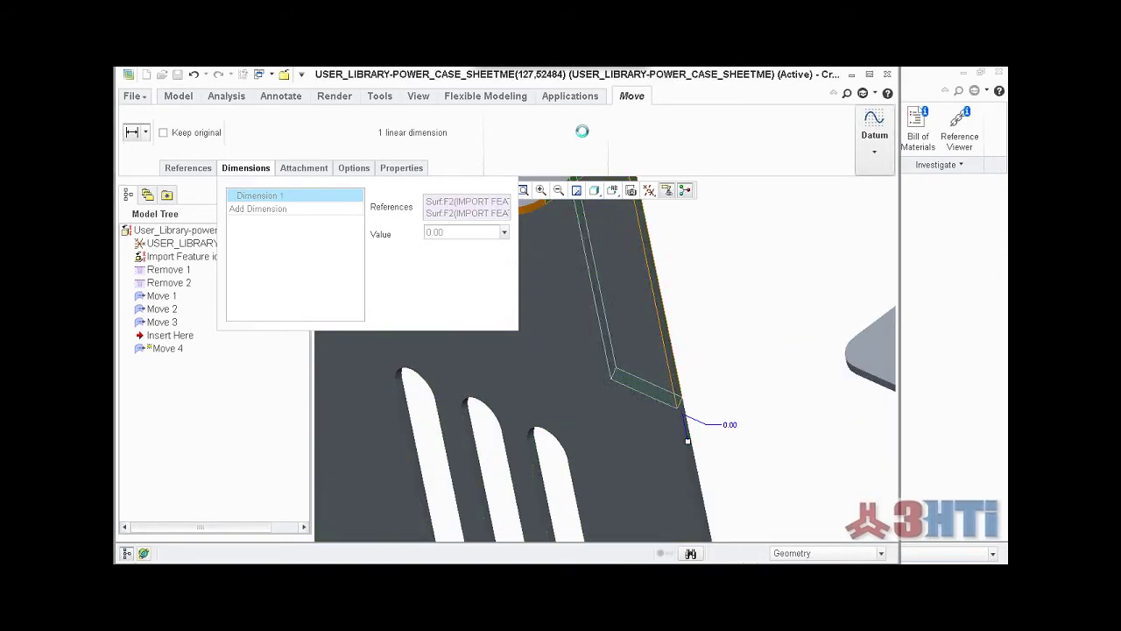
# Step: Examine the short flange's end and the remaining notch on the other side of the U-shaped cutout
pyautogui.scroll(8, 475, 347)
pyautogui.moveTo(478, 344); pyautogui.dragTo(517, 356, button='middle')
pyautogui.scroll(-3, 484, 316)
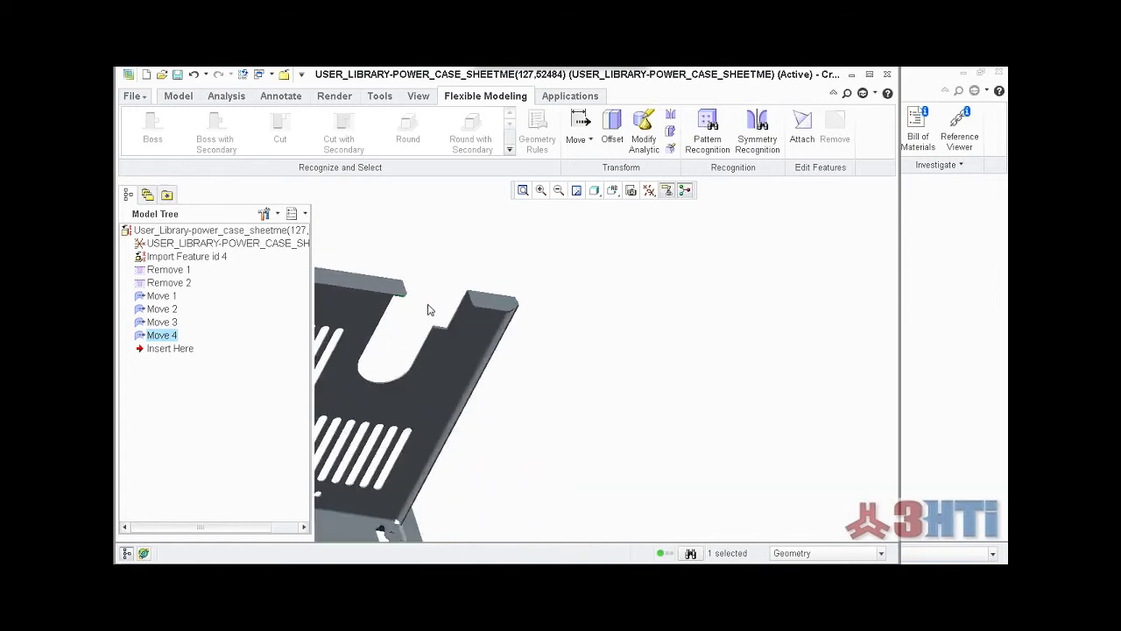
pyautogui.keyDown('shift'); pyautogui.moveTo(434, 304); pyautogui.dragTo(521, 331, button='middle'); pyautogui.keyUp('shift')
pyautogui.scroll(-5, 534, 332)
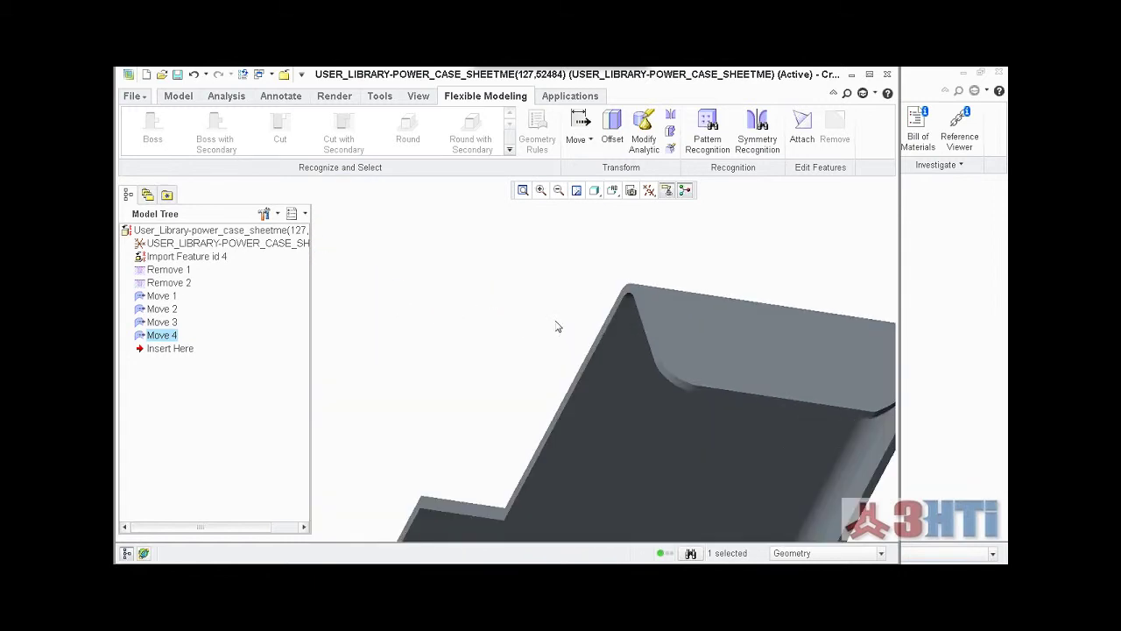
pyautogui.scroll(2, 557, 326)
pyautogui.scroll(-2, 574, 347)
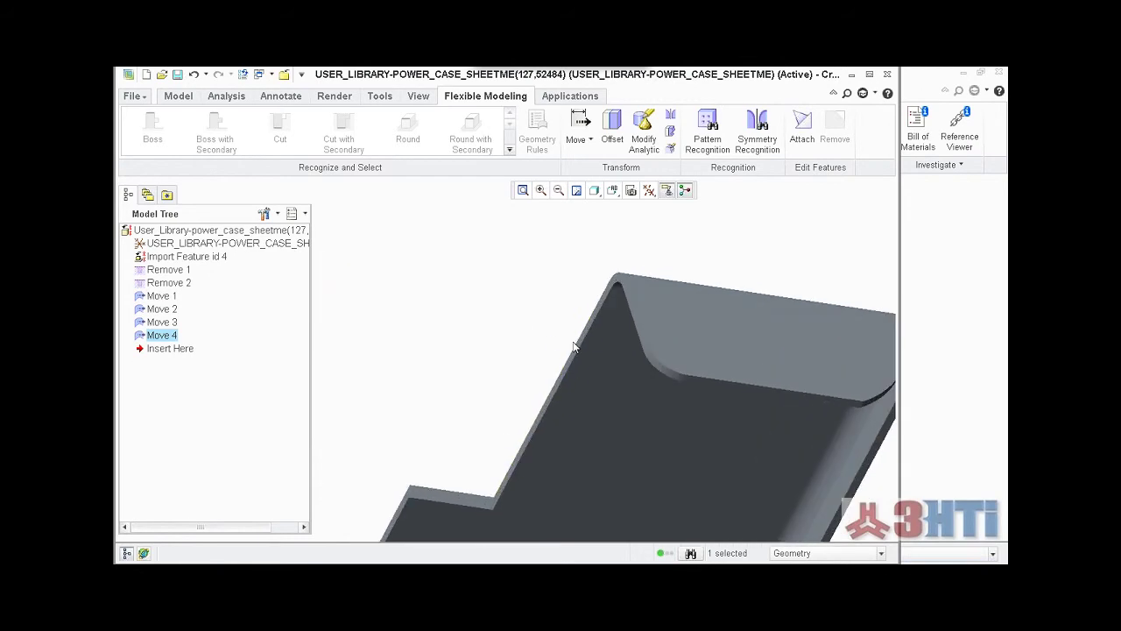
pyautogui.click(578, 124)
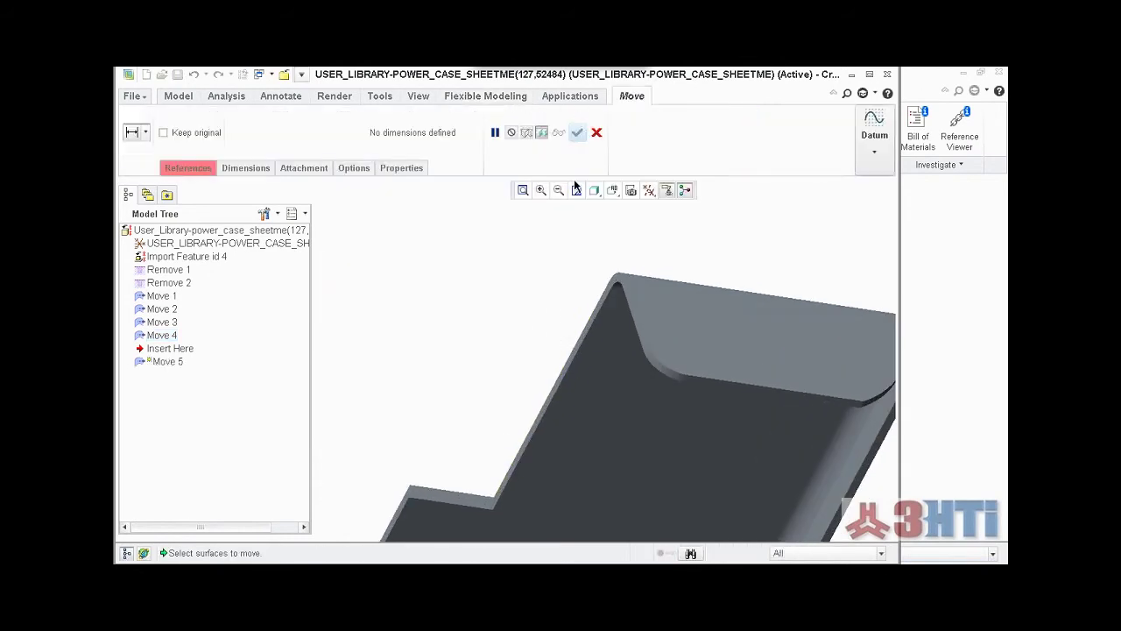
pyautogui.scroll(-3, 610, 301)
pyautogui.click(611, 299)
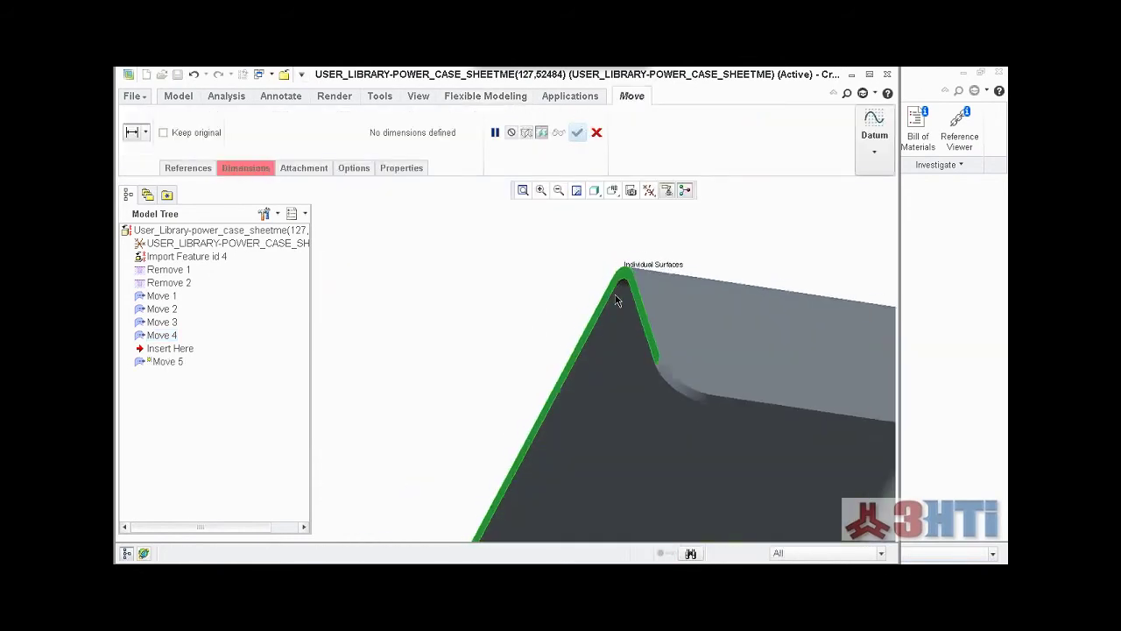
pyautogui.scroll(3, 615, 299)
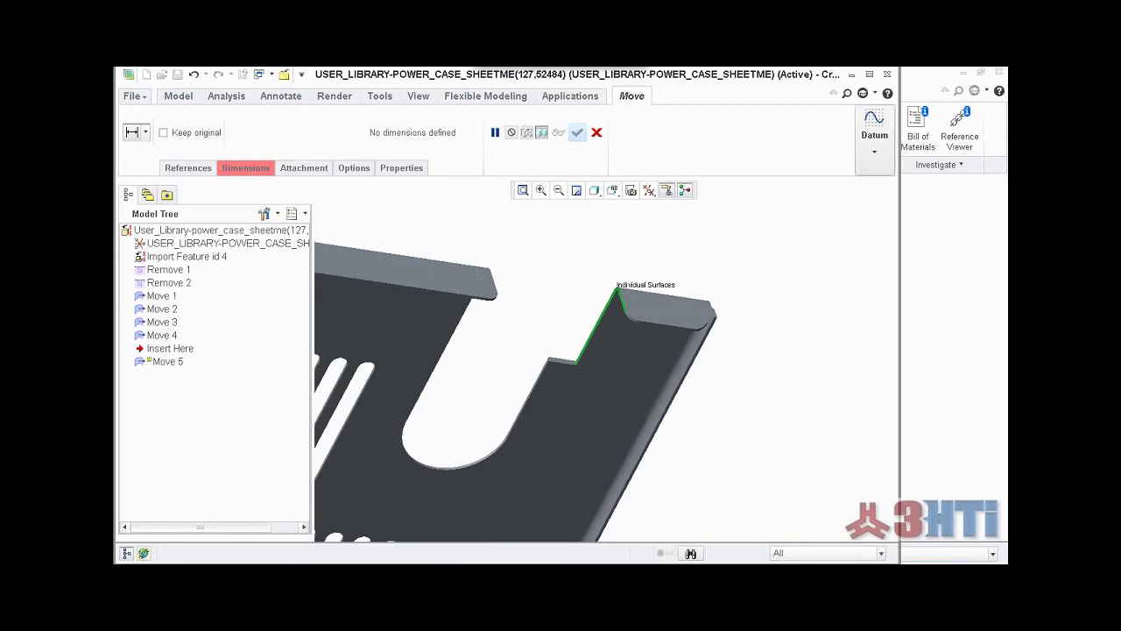
pyautogui.scroll(-4, 565, 380)
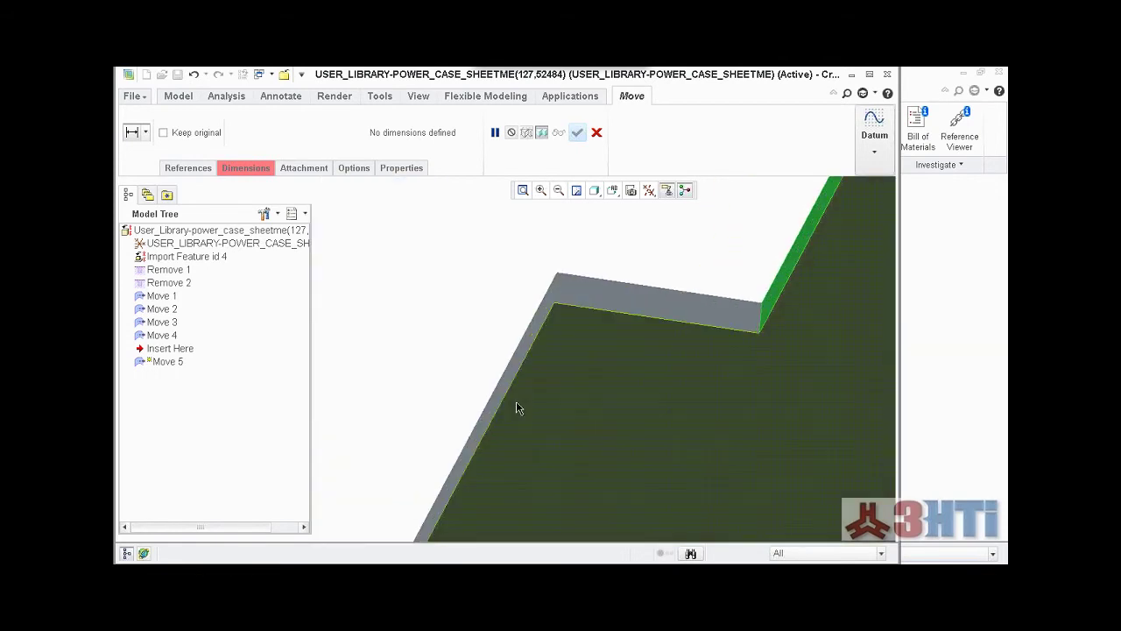
pyautogui.scroll(3, 481, 398)
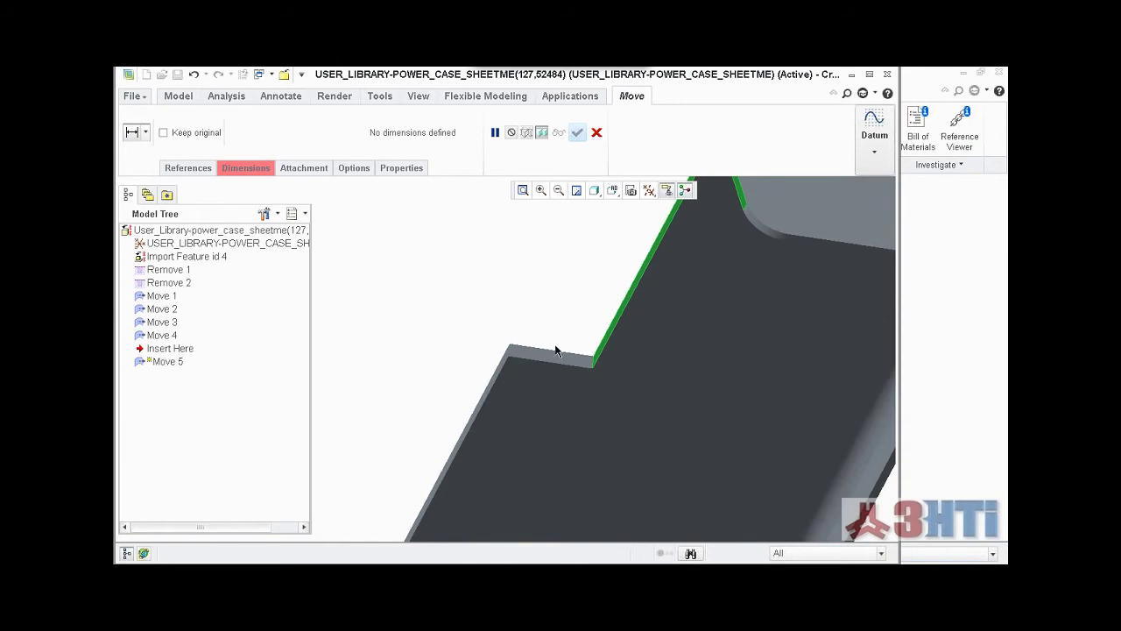
pyautogui.scroll(-2, 531, 368)
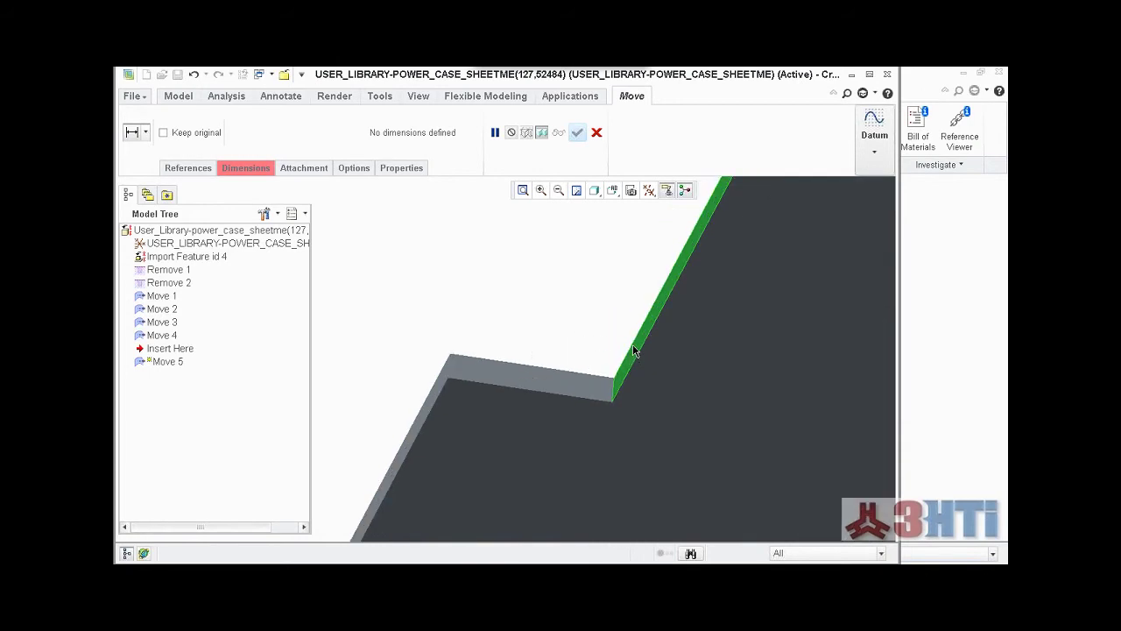
pyautogui.scroll(2, 634, 350)
pyautogui.scroll(-3, 526, 383)
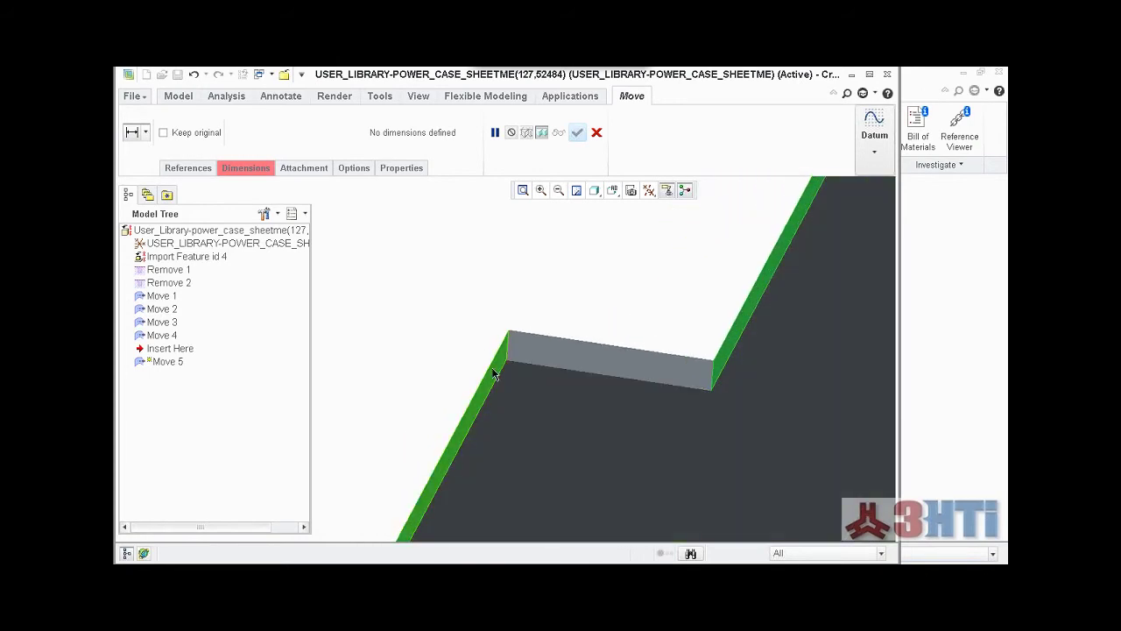
pyautogui.scroll(4, 493, 374)
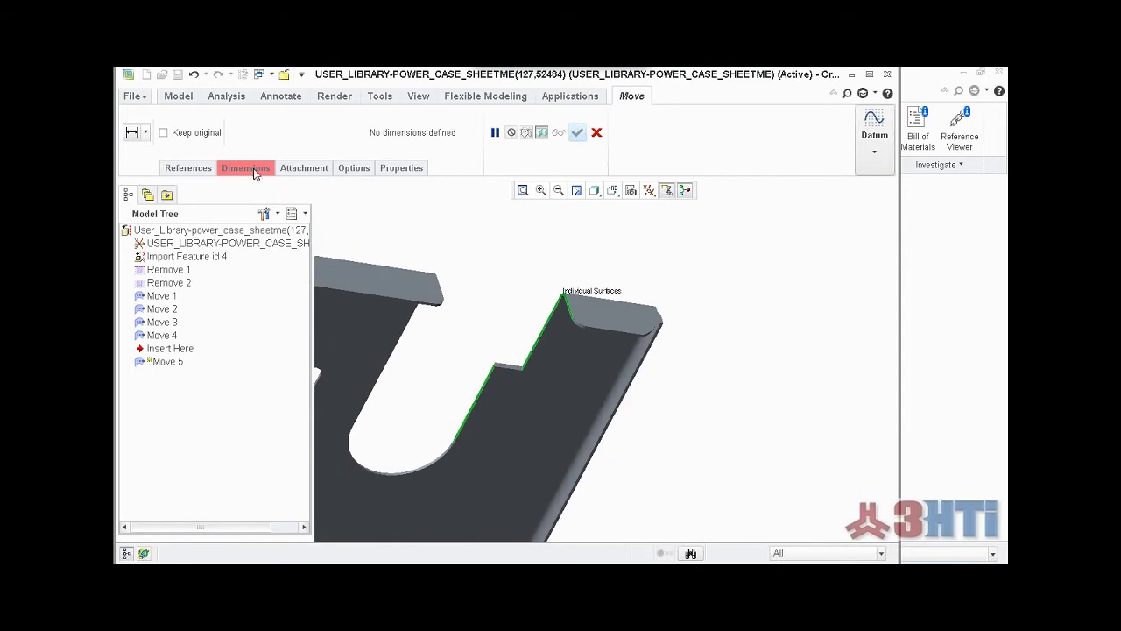
pyautogui.click(251, 168)
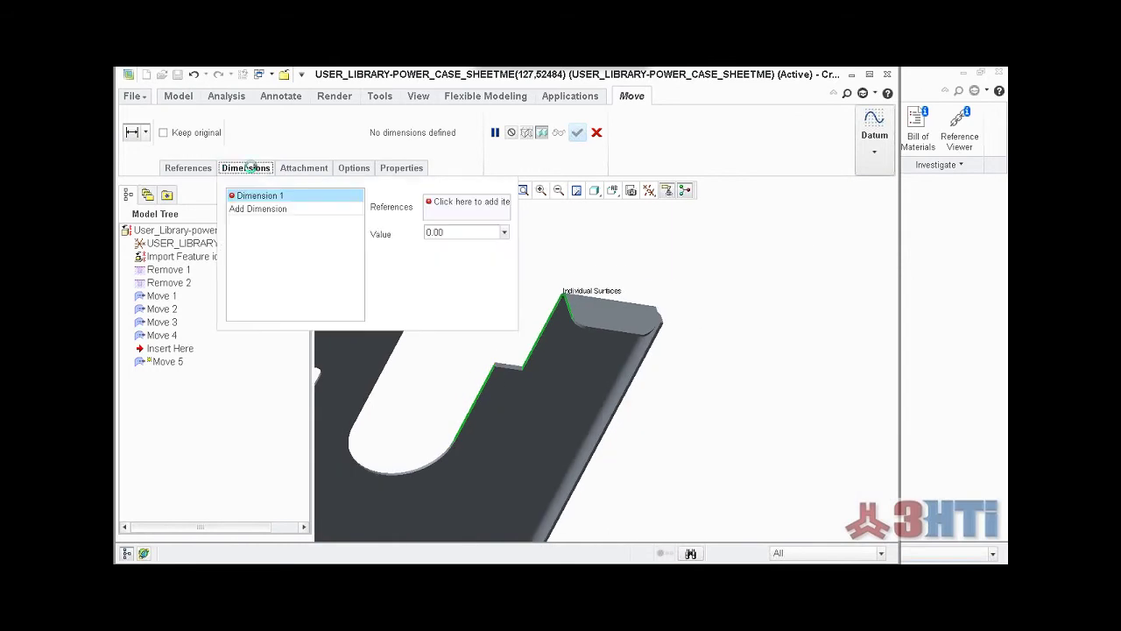
pyautogui.click(596, 133)
# Step: Select the short flange's end face that runs down to the notch beside the U-shaped cutout and run Move by Dimension on it
pyautogui.click(529, 337)
pyautogui.scroll(-6, 543, 331)
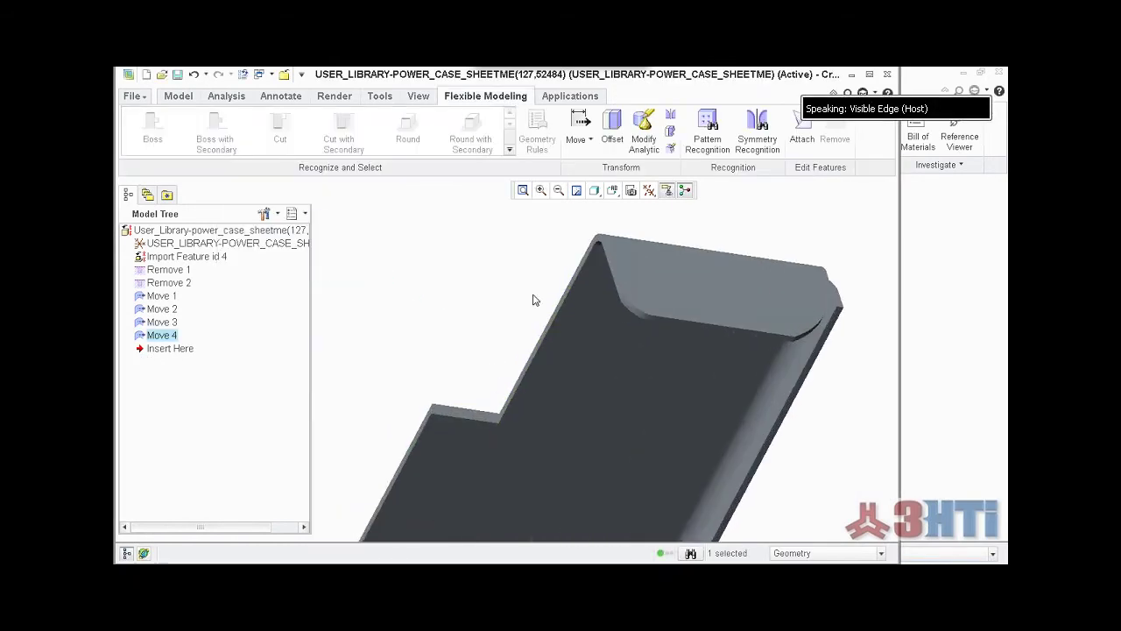
pyautogui.scroll(-1, 543, 380)
pyautogui.click(552, 383)
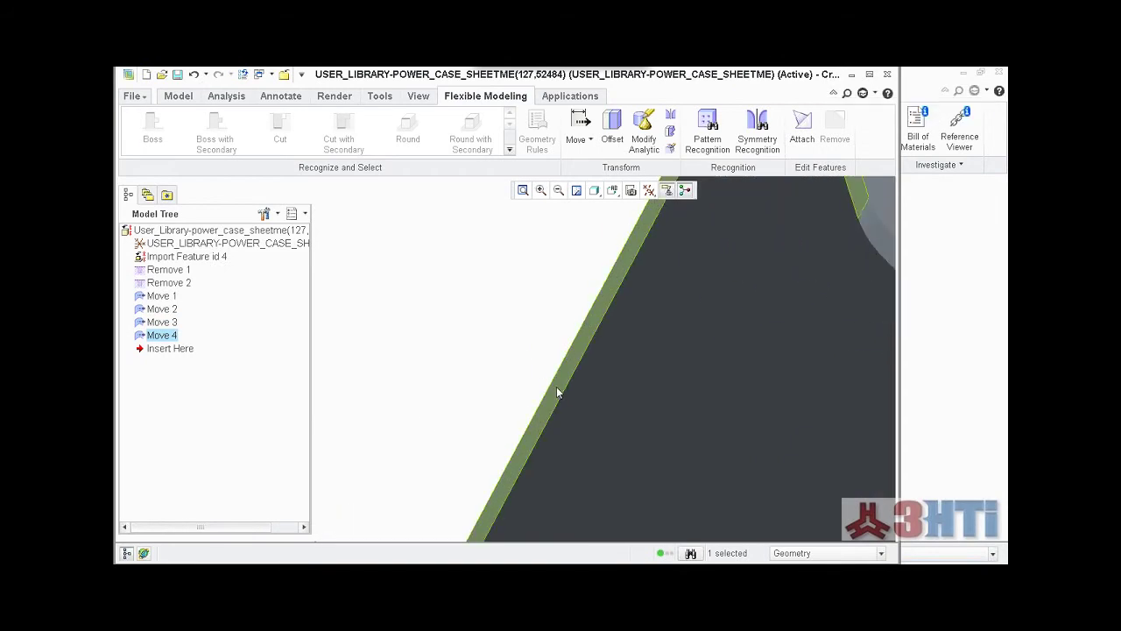
pyautogui.click(578, 127)
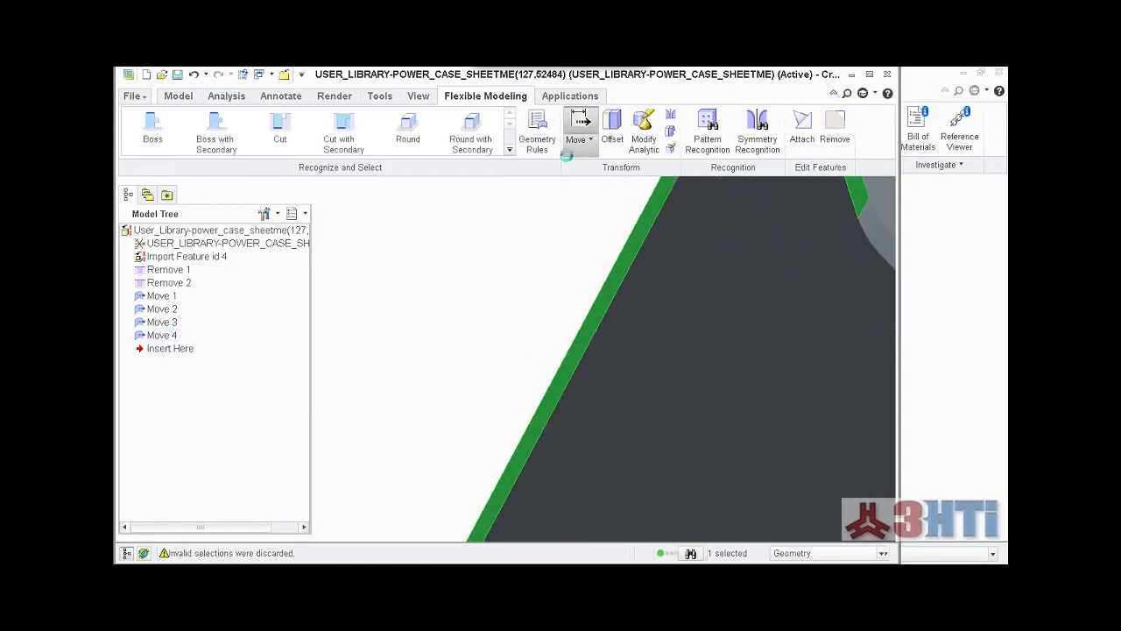
# Step: Define the move dimension between the short flange's end face and the straight edge face of the U-shaped cutout below the notch
pyautogui.scroll(4, 485, 307)
pyautogui.scroll(-2, 464, 378)
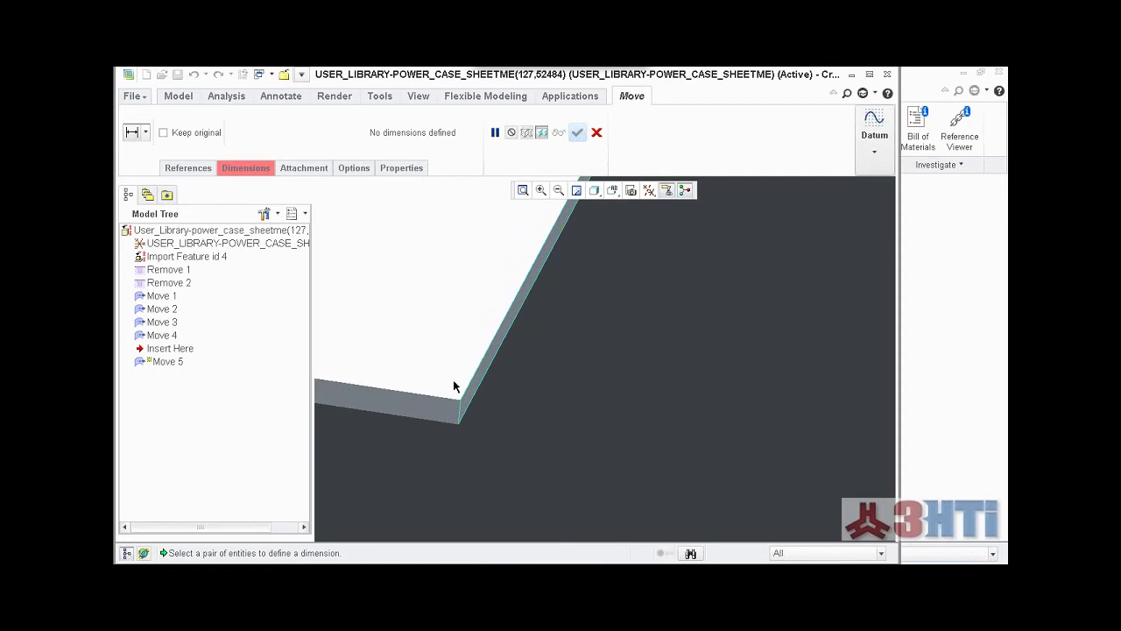
pyautogui.click(477, 388)
pyautogui.scroll(3, 477, 377)
pyautogui.scroll(-3, 456, 358)
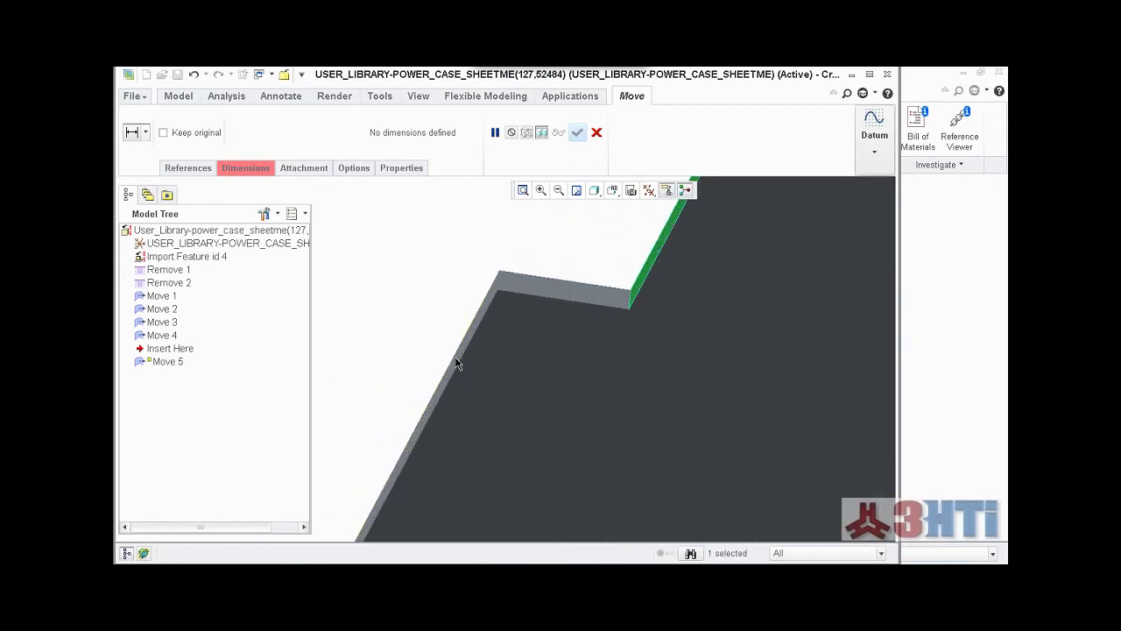
pyautogui.scroll(3, 473, 350)
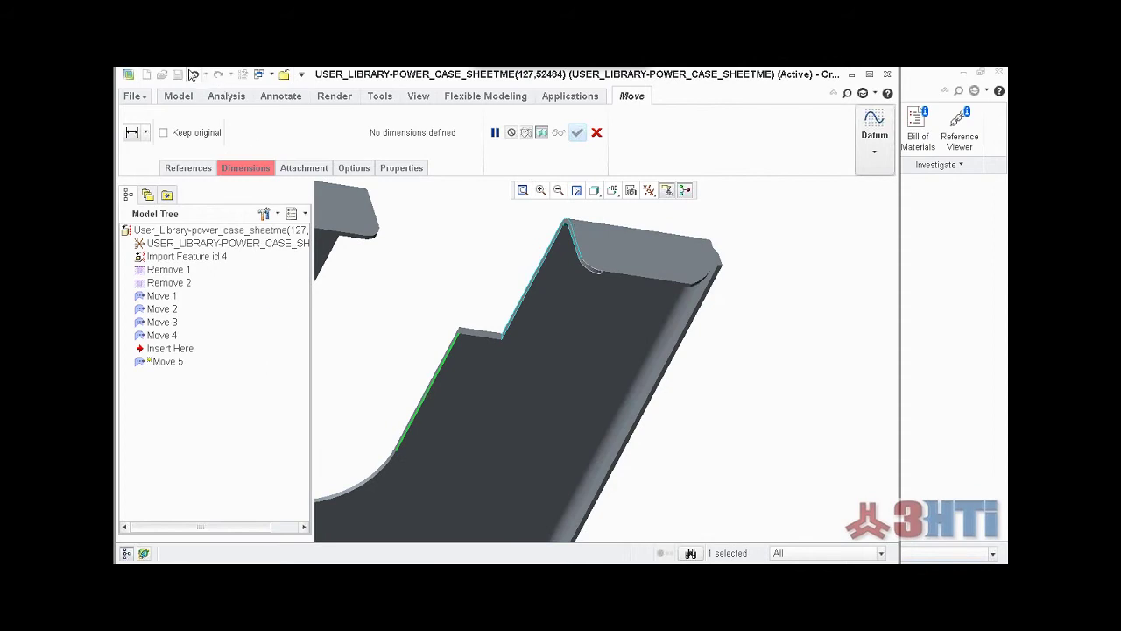
pyautogui.click(533, 365)
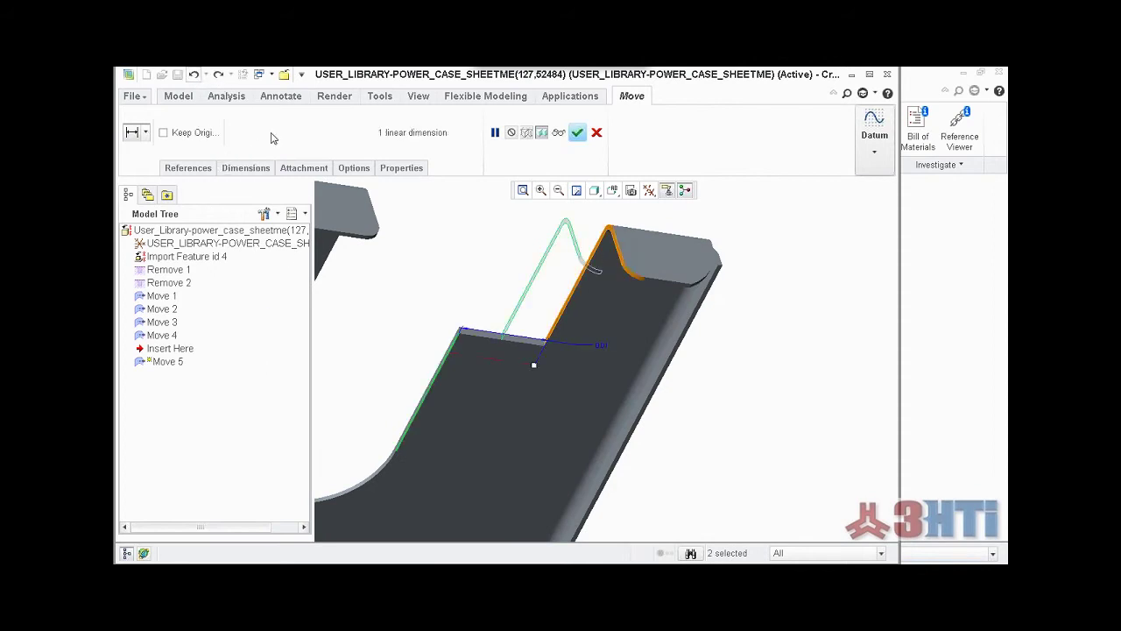
# Step: Set the distance between the short flange's end face and the cutout's edge face to 0 and complete the move
pyautogui.click(599, 347)
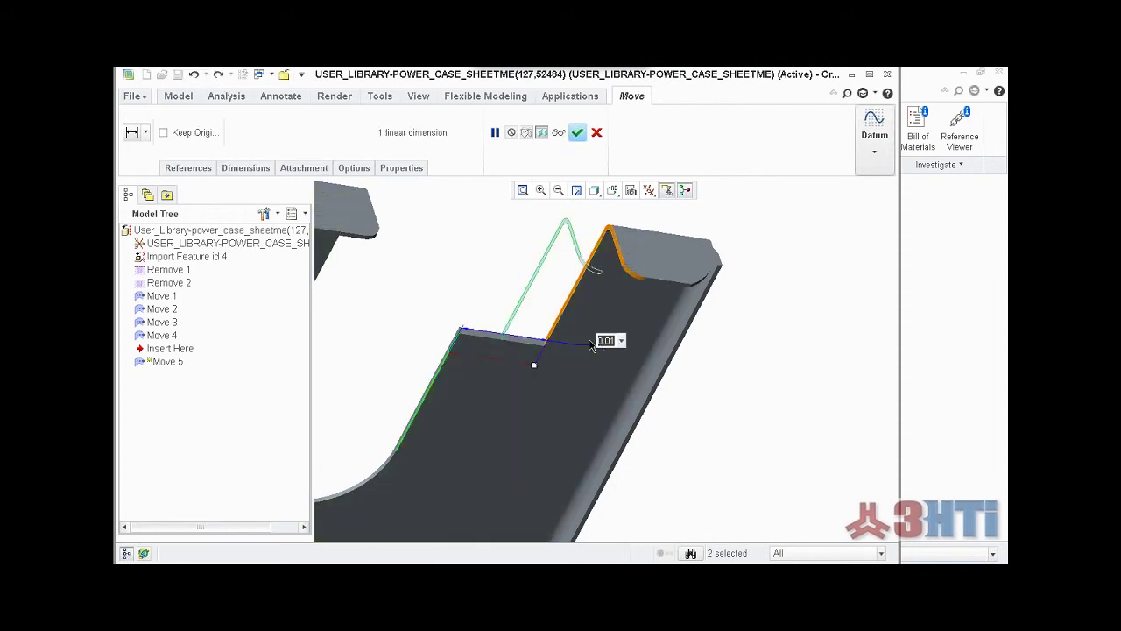
pyautogui.write('0')
pyautogui.press('Return')
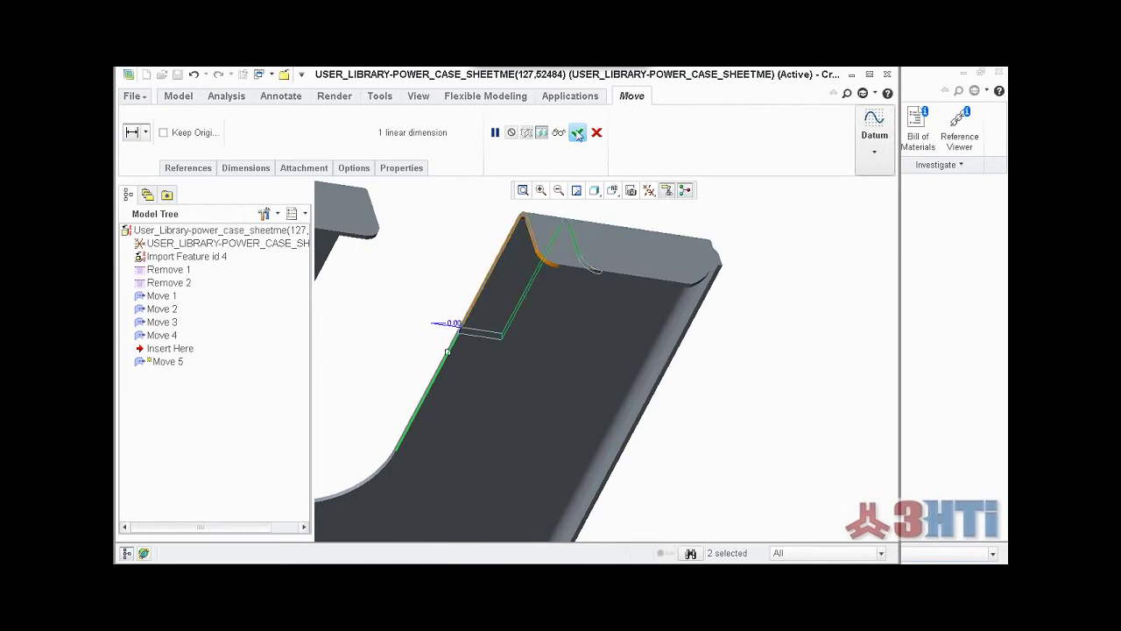
pyautogui.click(576, 135)
# Step: Switch to the USER_LIBRARY-POWER_CASE.ASM window and inspect how the modified base fits together with the cover
pyautogui.scroll(5, 612, 371)
pyautogui.scroll(3, 611, 374)
pyautogui.moveTo(612, 374); pyautogui.dragTo(484, 359, button='middle')
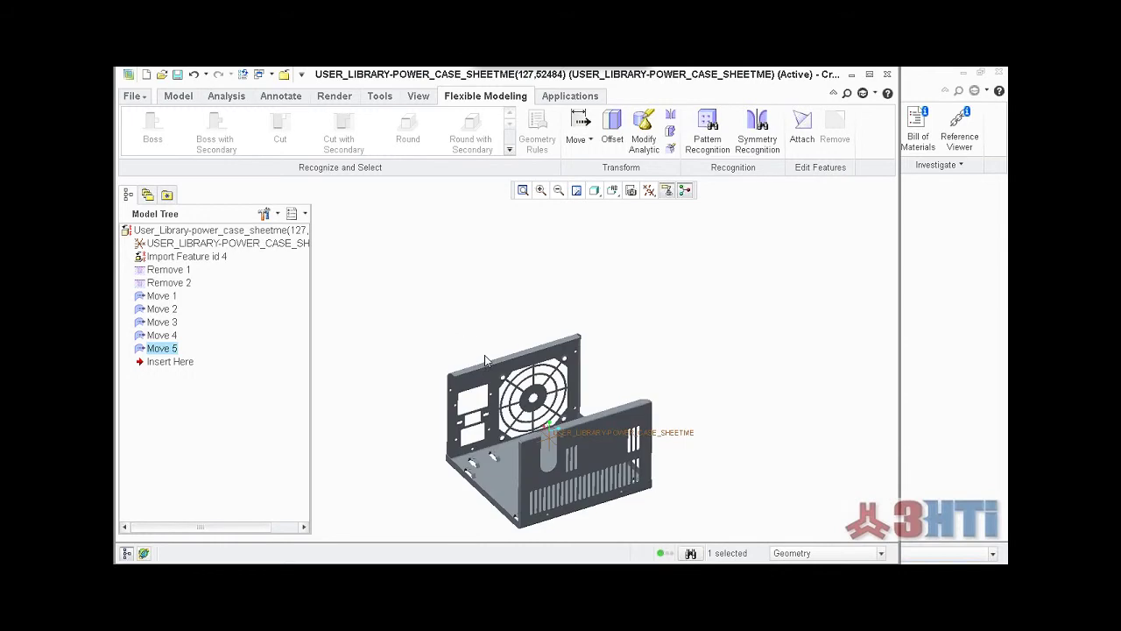
pyautogui.click(273, 77)
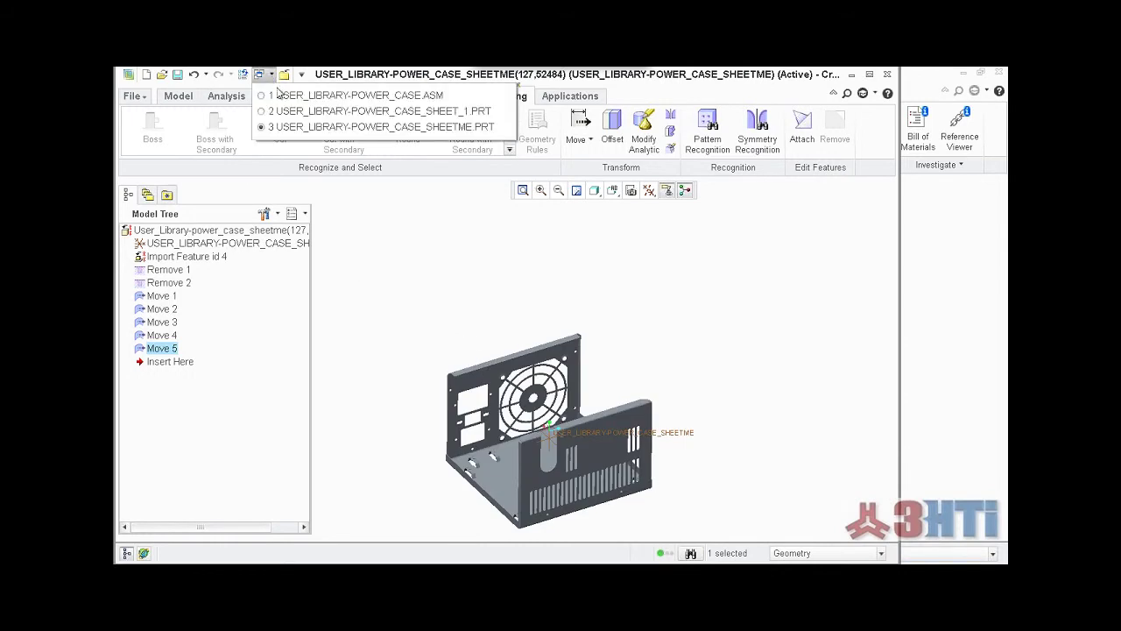
pyautogui.click(350, 95)
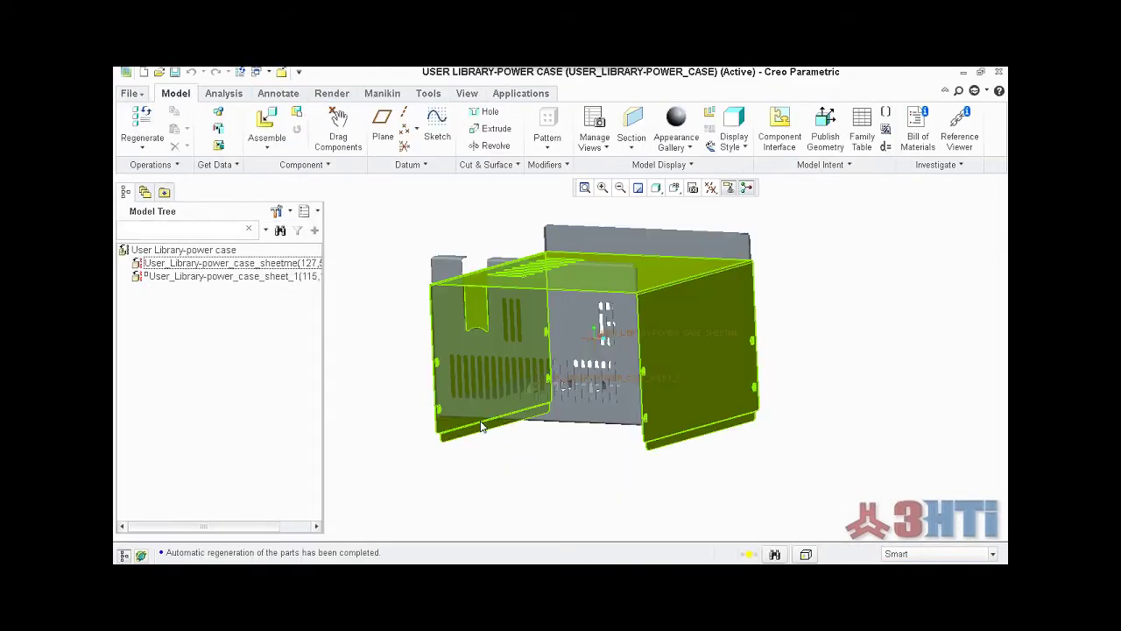
pyautogui.moveTo(481, 425); pyautogui.dragTo(550, 457, button='middle')
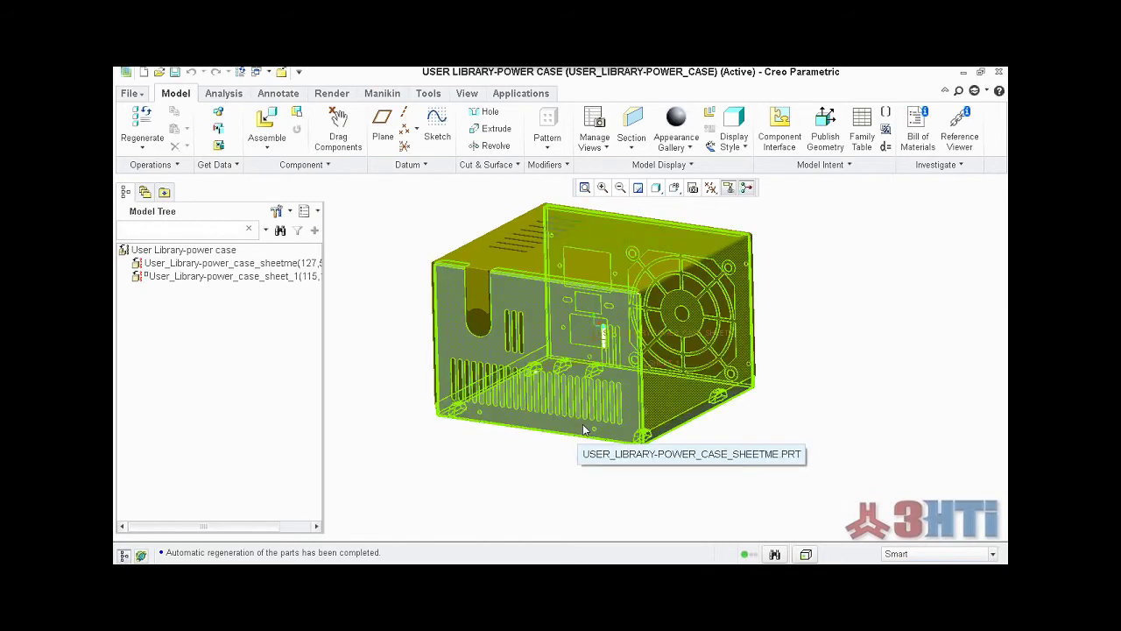
pyautogui.scroll(-2, 604, 389)
pyautogui.scroll(3, 604, 389)
pyautogui.moveTo(552, 404)
pyautogui.mouseDown(button='middle')
pyautogui.moveTo(596, 398)
pyautogui.moveTo(551, 406)
pyautogui.mouseUp(button='middle')
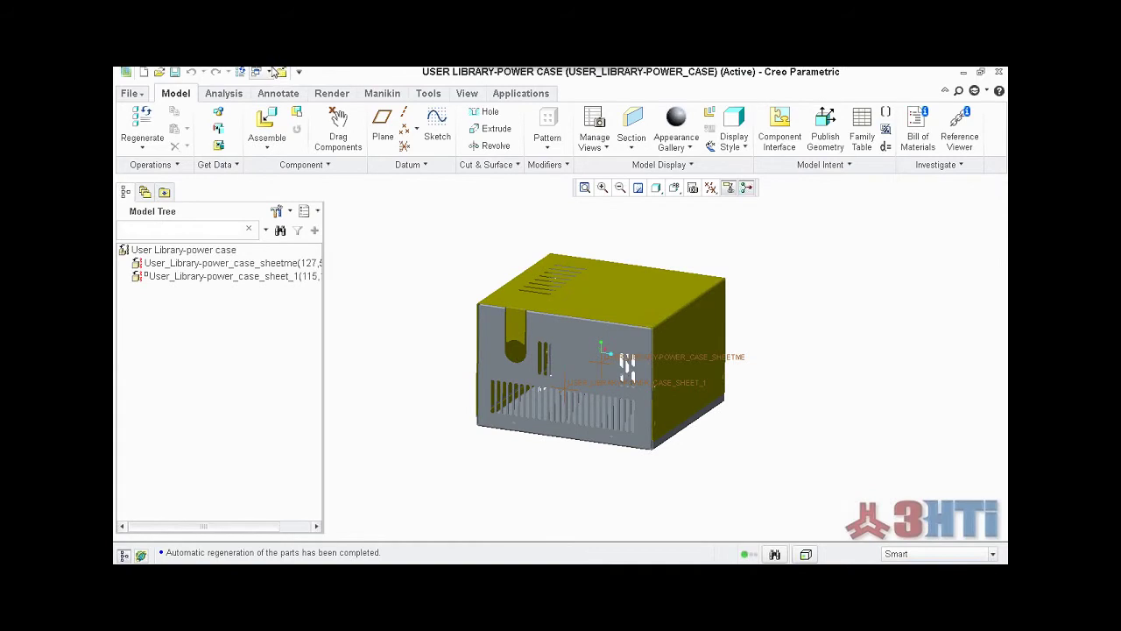
# Step: Return to the USER_LIBRARY-POWER_CASE_SHEETME.PRT window and examine the fan-grille wall with its rectangular openings and small holes
pyautogui.click(272, 72)
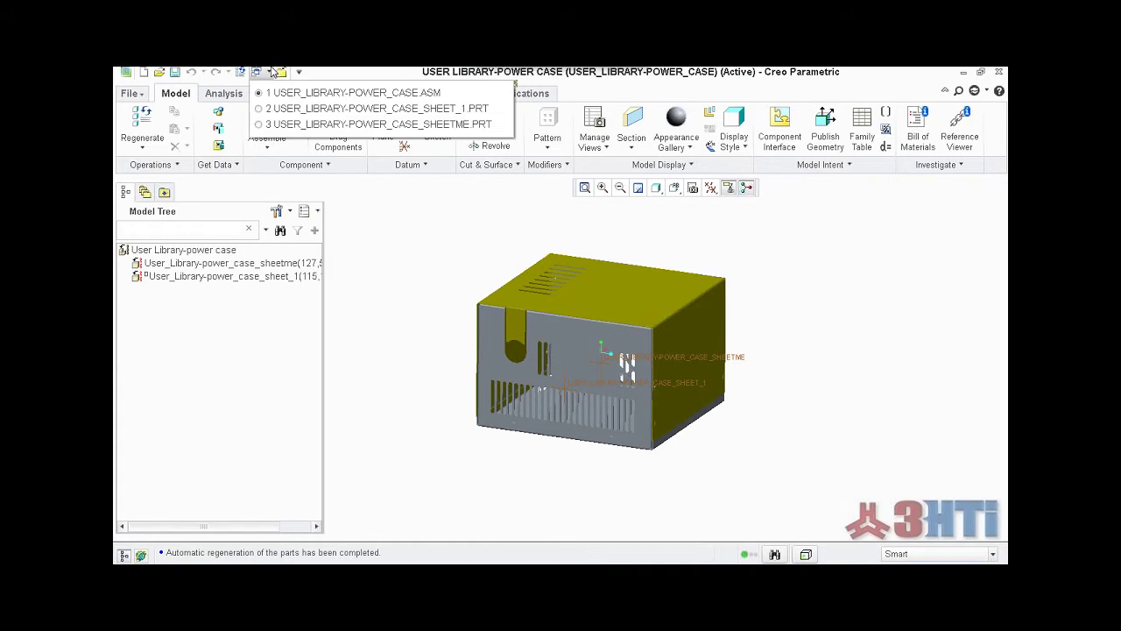
pyautogui.click(296, 124)
pyautogui.moveTo(623, 283); pyautogui.dragTo(695, 323, button='middle')
pyautogui.scroll(-3, 576, 432)
pyautogui.scroll(1, 578, 428)
pyautogui.moveTo(579, 428); pyautogui.dragTo(570, 435, button='middle')
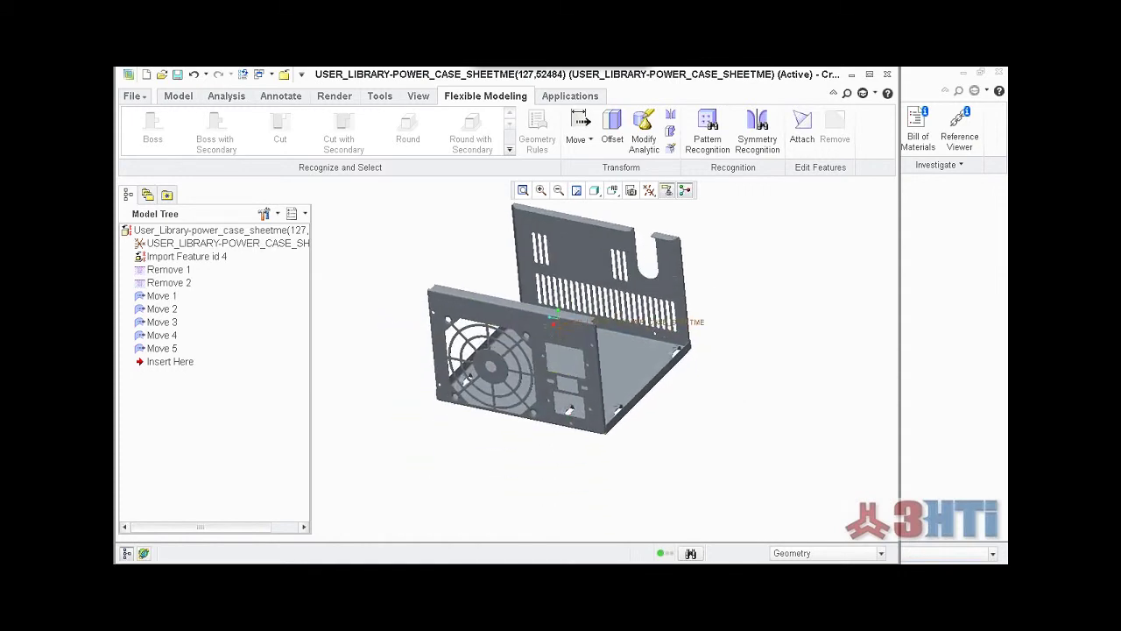
pyautogui.scroll(-4, 570, 433)
pyautogui.scroll(3, 562, 433)
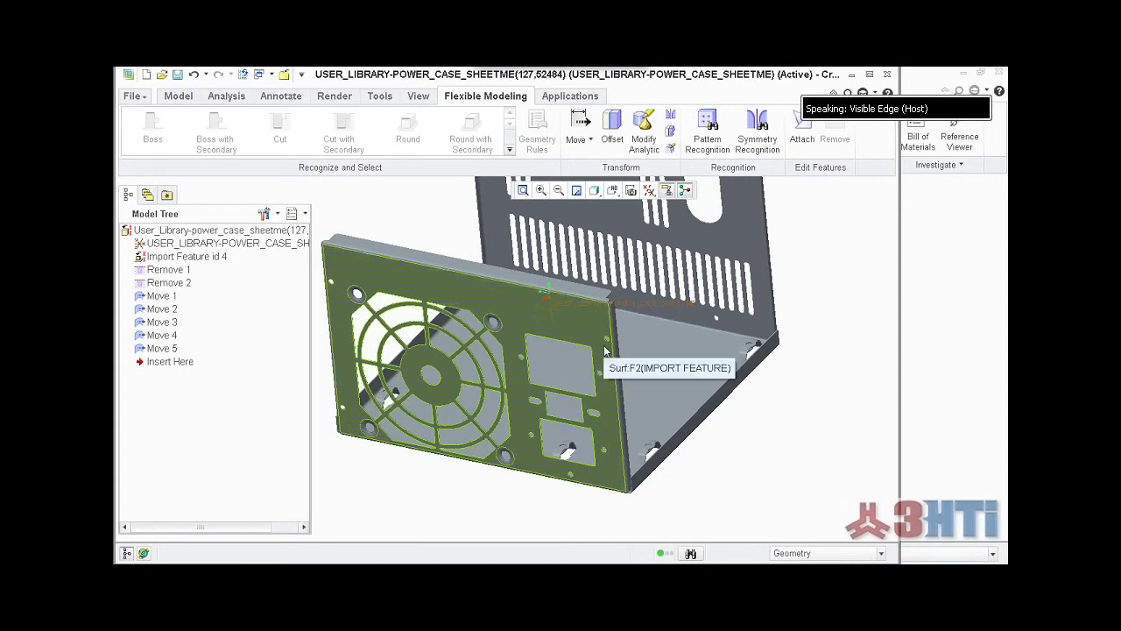
pyautogui.scroll(-3, 522, 390)
pyautogui.scroll(1, 522, 389)
pyautogui.keyDown('shift'); pyautogui.moveTo(522, 388); pyautogui.dragTo(554, 454, button='middle'); pyautogui.keyUp('shift')
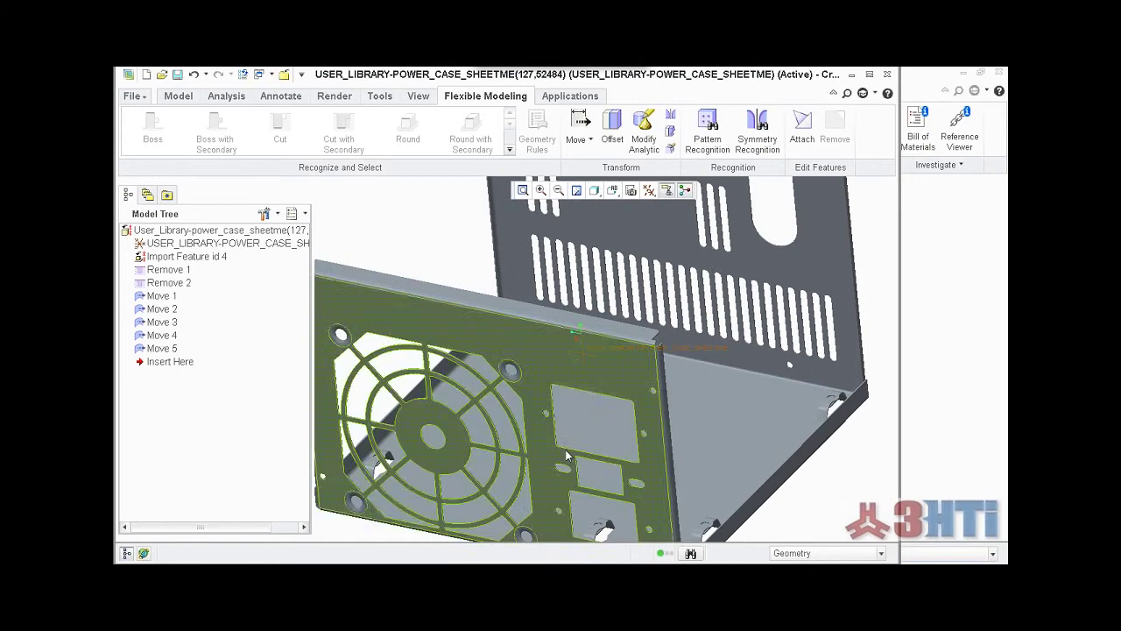
# Step: Select the small round hole between the fan grille and the upper rectangular opening as a complete cut
pyautogui.scroll(-5, 567, 450)
pyautogui.scroll(5, 550, 355)
pyautogui.scroll(2, 526, 350)
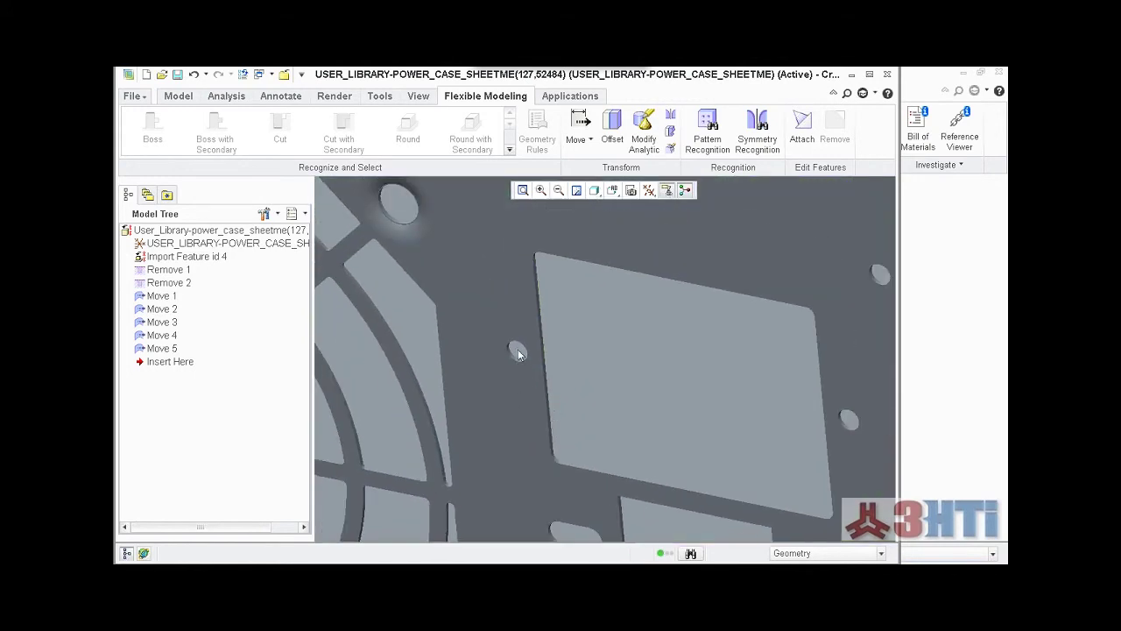
pyautogui.scroll(-6, 515, 368)
pyautogui.scroll(-3, 515, 381)
pyautogui.click(518, 361)
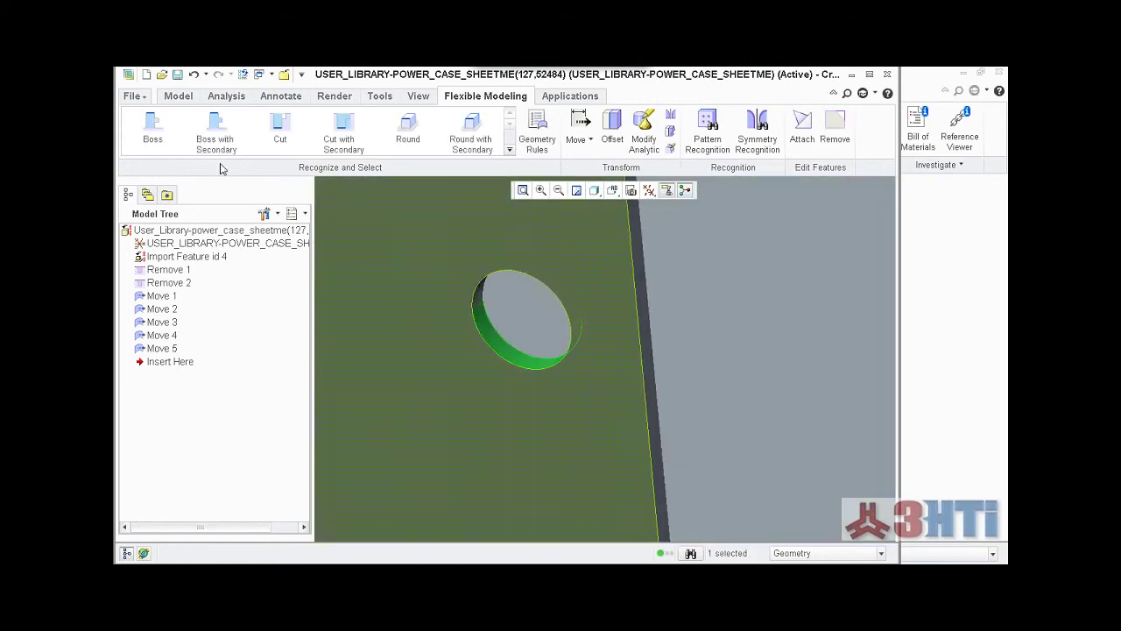
# Step: Add the upper rectangular opening beside the fan grille to the selection, extending it to the whole cut with Cut recognition
pyautogui.scroll(3, 369, 284)
pyautogui.scroll(3, 385, 281)
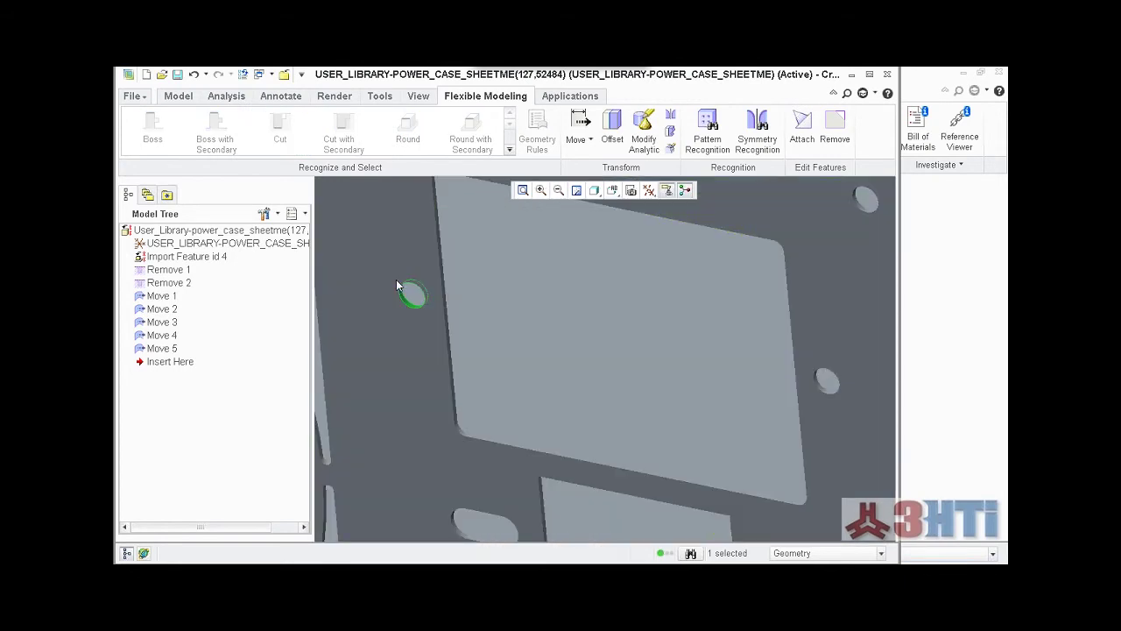
pyautogui.scroll(-6, 455, 428)
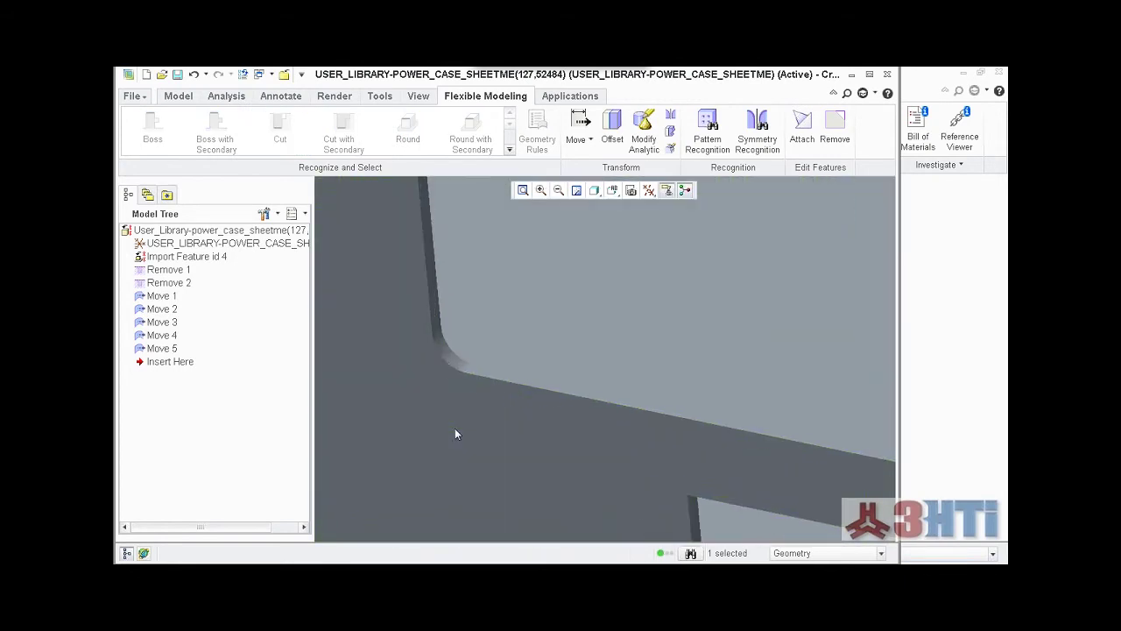
pyautogui.keyDown('ctrl'); pyautogui.click(517, 362); pyautogui.keyUp('ctrl')
pyautogui.click(277, 140)
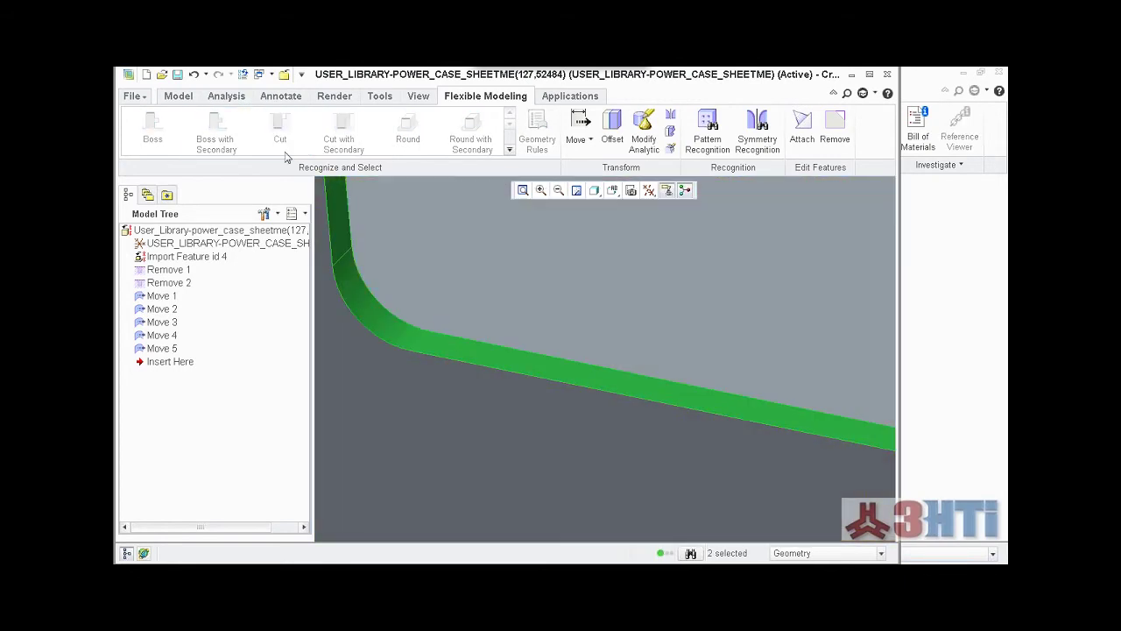
# Step: Add the small round hole between the upper rectangular opening and the wall's outer edge to the selection as a complete cut
pyautogui.scroll(5, 419, 305)
pyautogui.scroll(-8, 574, 320)
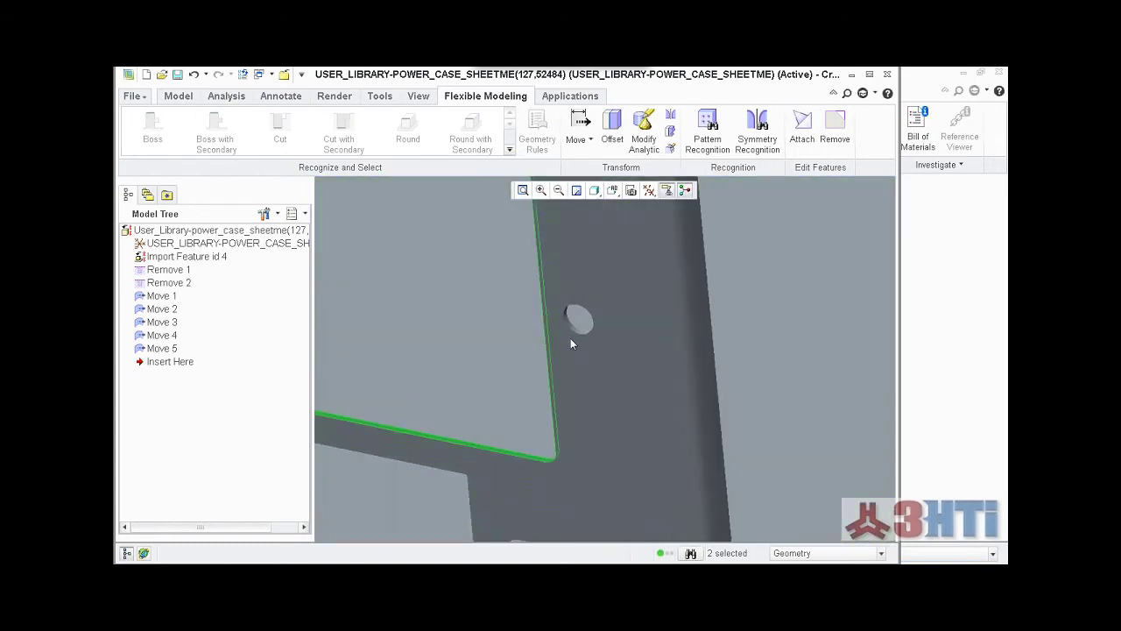
pyautogui.keyDown('ctrl'); pyautogui.click(585, 317); pyautogui.keyUp('ctrl')
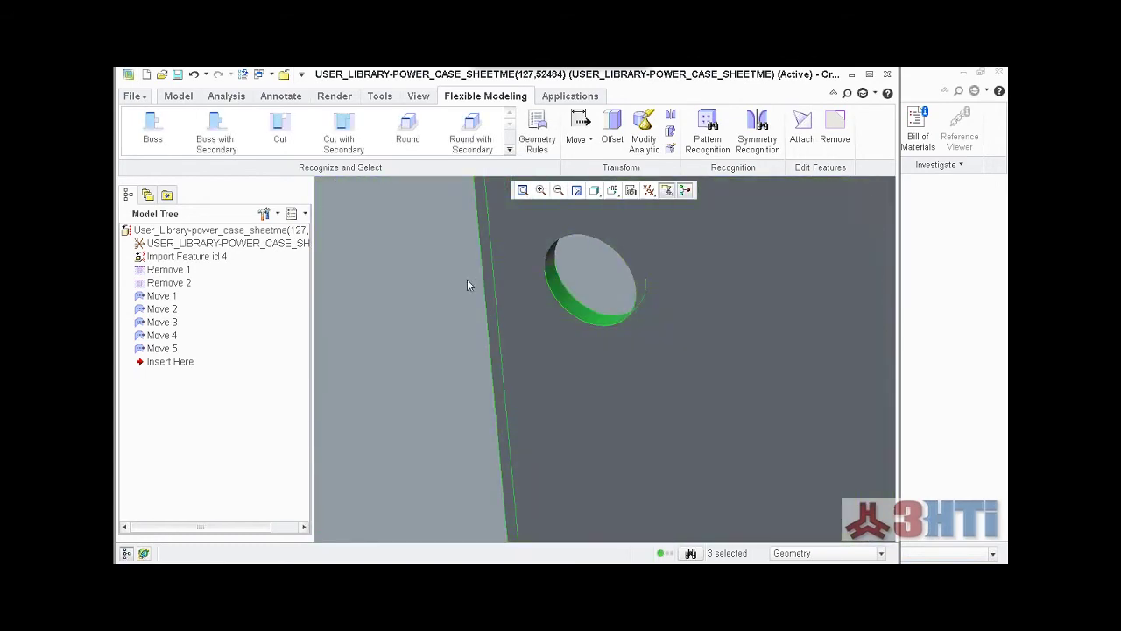
pyautogui.scroll(8, 531, 350)
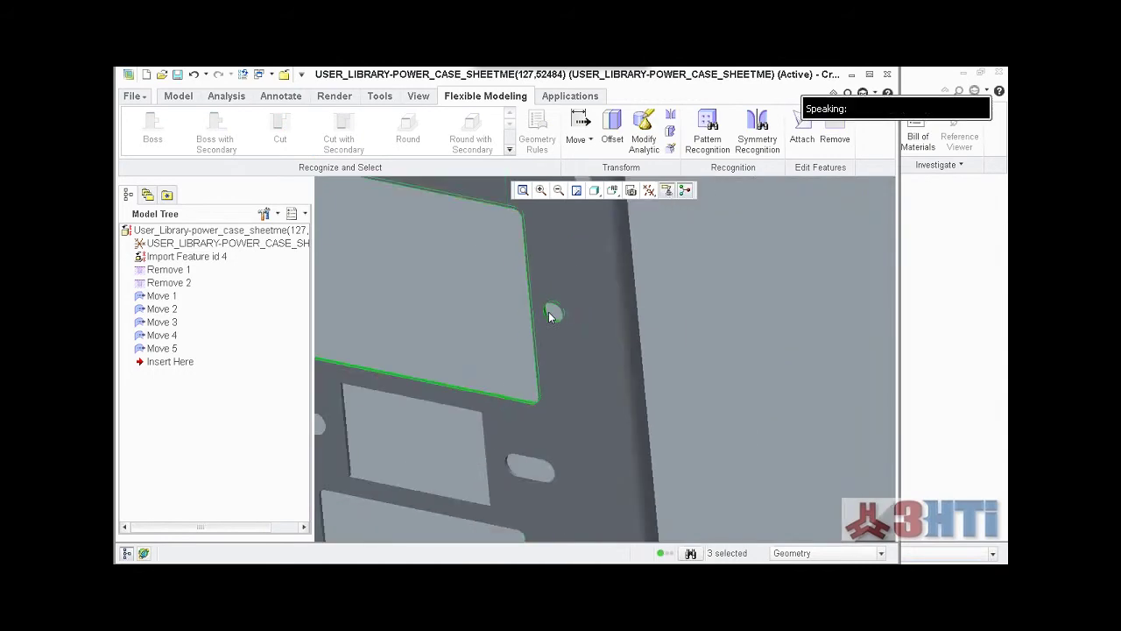
# Step: Add the slotted hole between the fan grille and the middle rectangular opening to the selection as a complete cut
pyautogui.scroll(-3, 486, 394)
pyautogui.scroll(2, 356, 369)
pyautogui.scroll(-7, 355, 351)
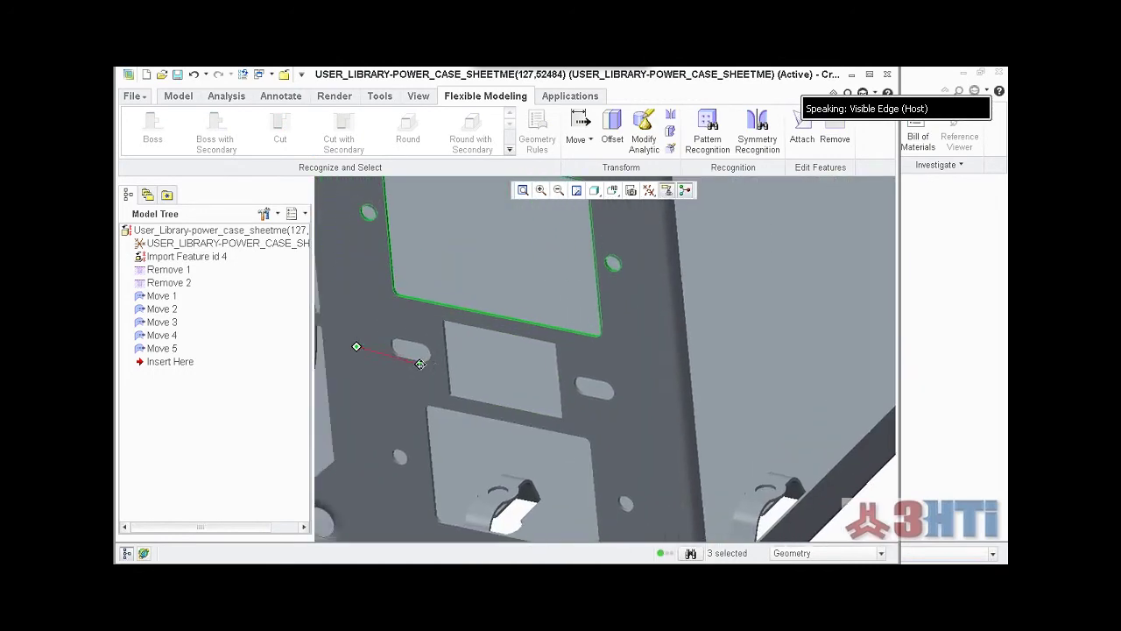
pyautogui.keyDown('ctrl'); pyautogui.click(422, 352); pyautogui.keyUp('ctrl')
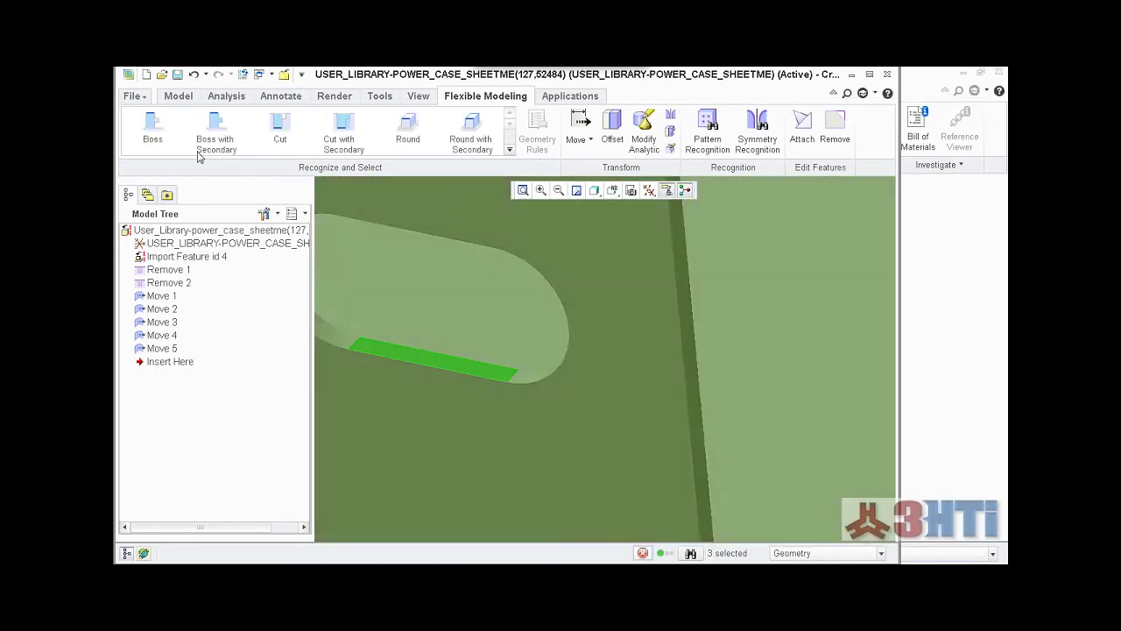
pyautogui.scroll(4, 448, 273)
pyautogui.scroll(4, 613, 432)
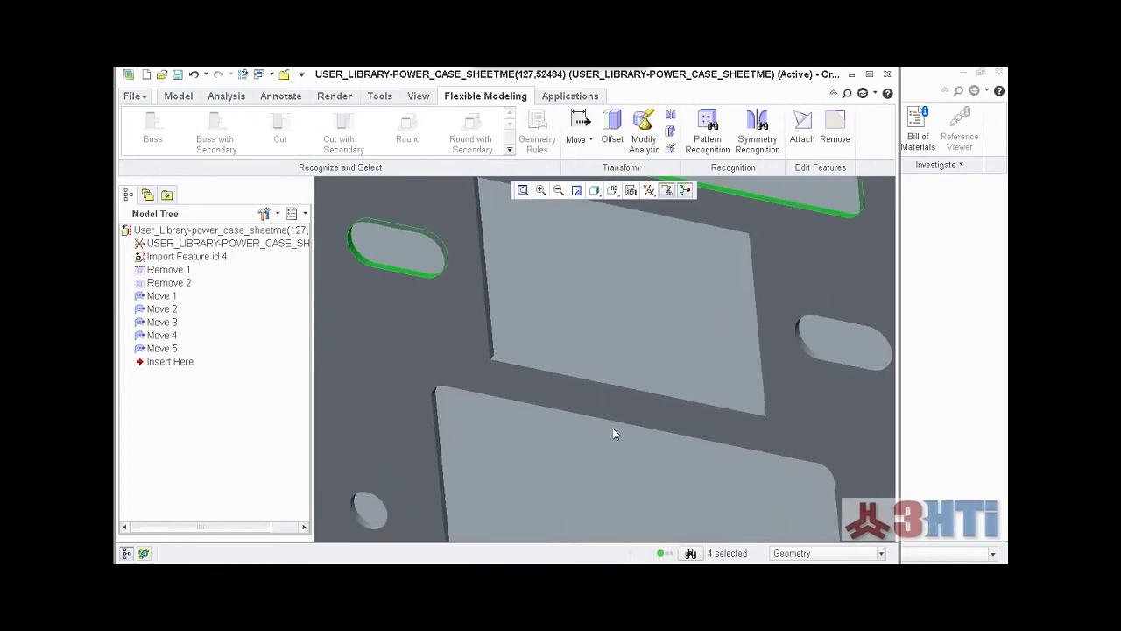
# Step: Add the middle rectangular opening and the slotted hole on its outer side to the selection, extending both with Cut recognition
pyautogui.scroll(-8, 552, 376)
pyautogui.keyDown('ctrl'); pyautogui.click(575, 320); pyautogui.keyUp('ctrl')
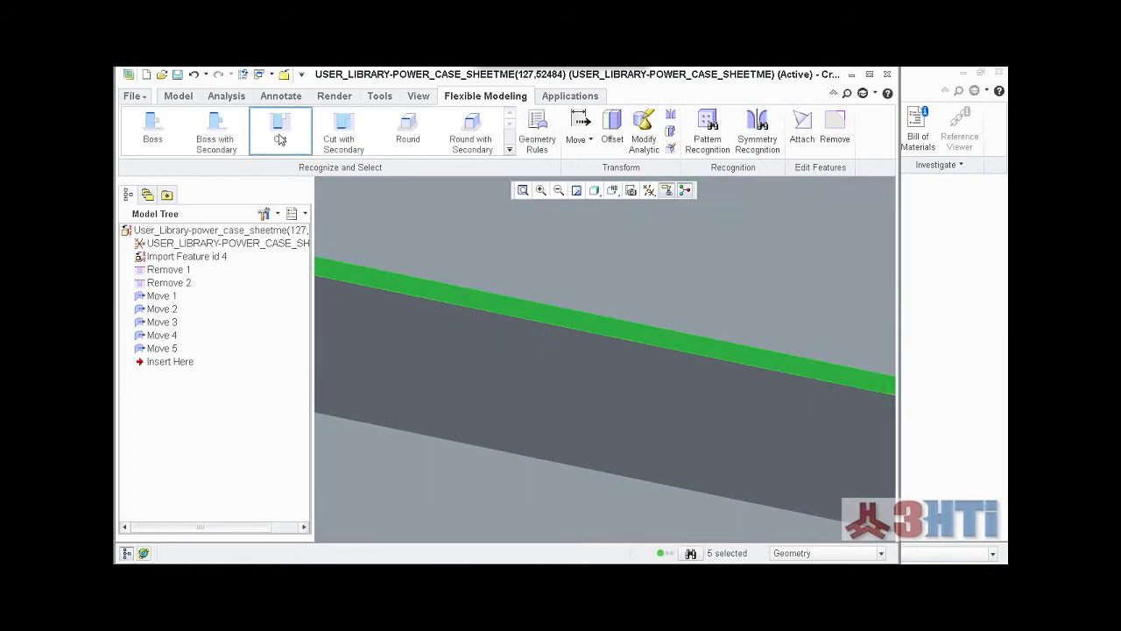
pyautogui.scroll(5, 485, 343)
pyautogui.scroll(-4, 625, 322)
pyautogui.scroll(-5, 625, 328)
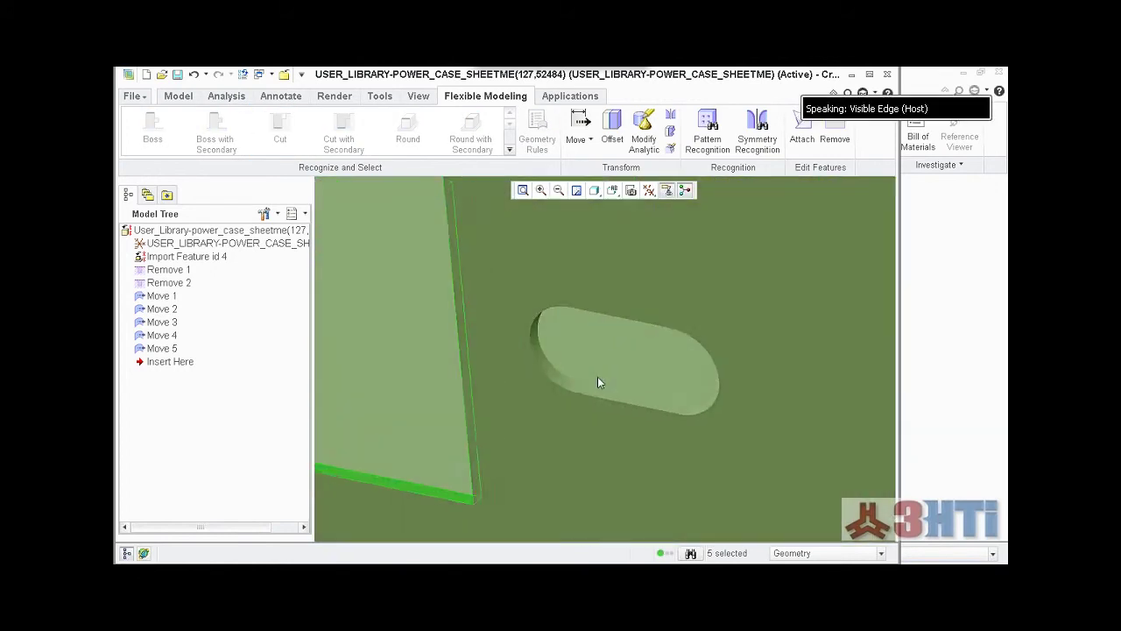
pyautogui.keyDown('ctrl'); pyautogui.click(590, 417); pyautogui.keyUp('ctrl')
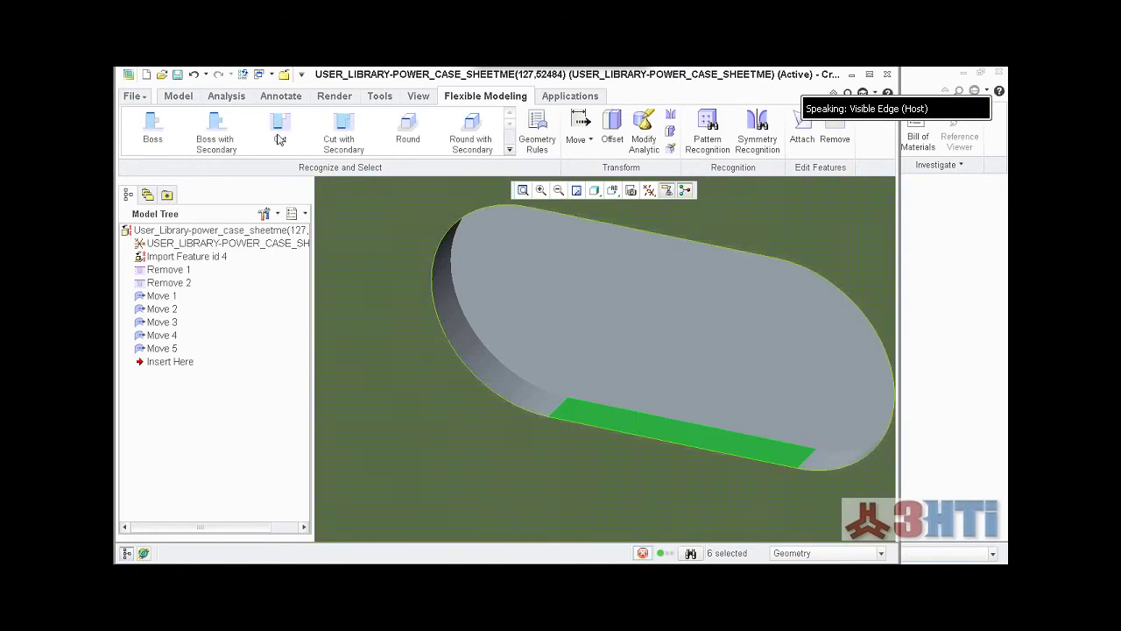
pyautogui.scroll(3, 578, 265)
# Step: Add the lower rectangular opening and the small round hole on its fan-grille side to the selection as complete cuts
pyautogui.scroll(-5, 578, 265)
pyautogui.scroll(-6, 382, 348)
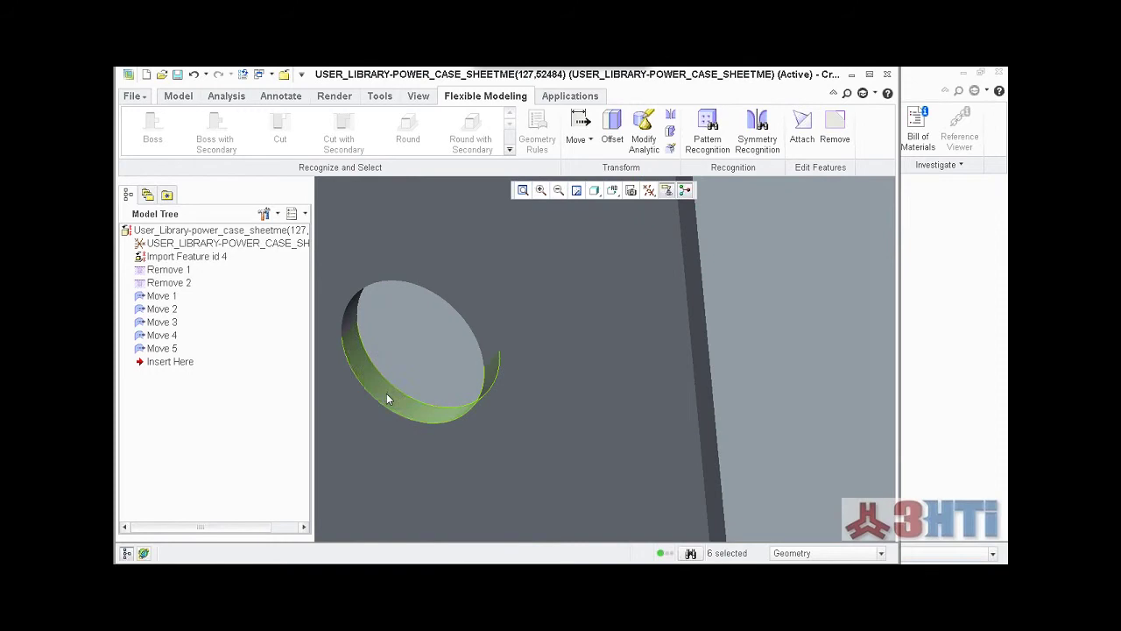
pyautogui.keyDown('ctrl'); pyautogui.click(387, 397); pyautogui.keyUp('ctrl')
pyautogui.scroll(8, 456, 316)
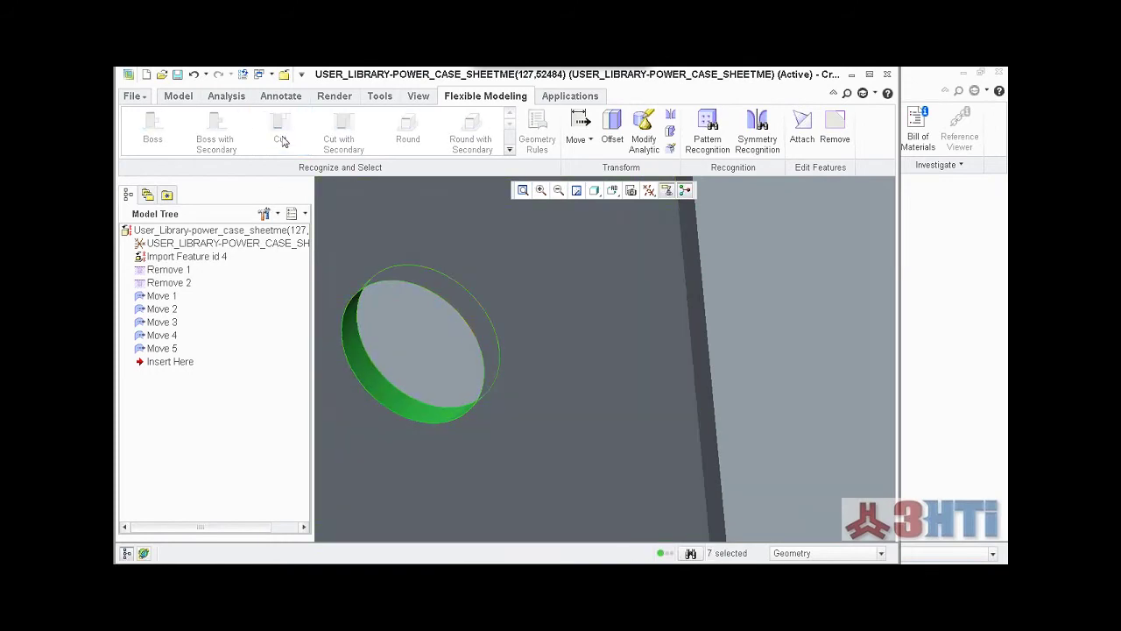
pyautogui.scroll(-5, 522, 411)
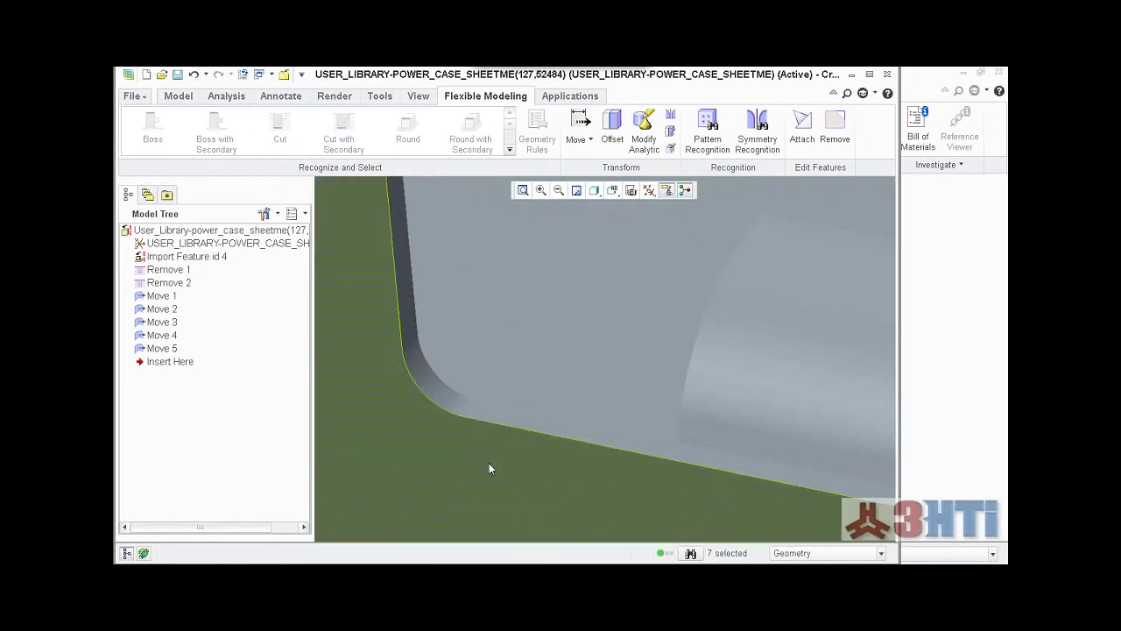
pyautogui.keyDown('ctrl'); pyautogui.click(532, 425); pyautogui.keyUp('ctrl')
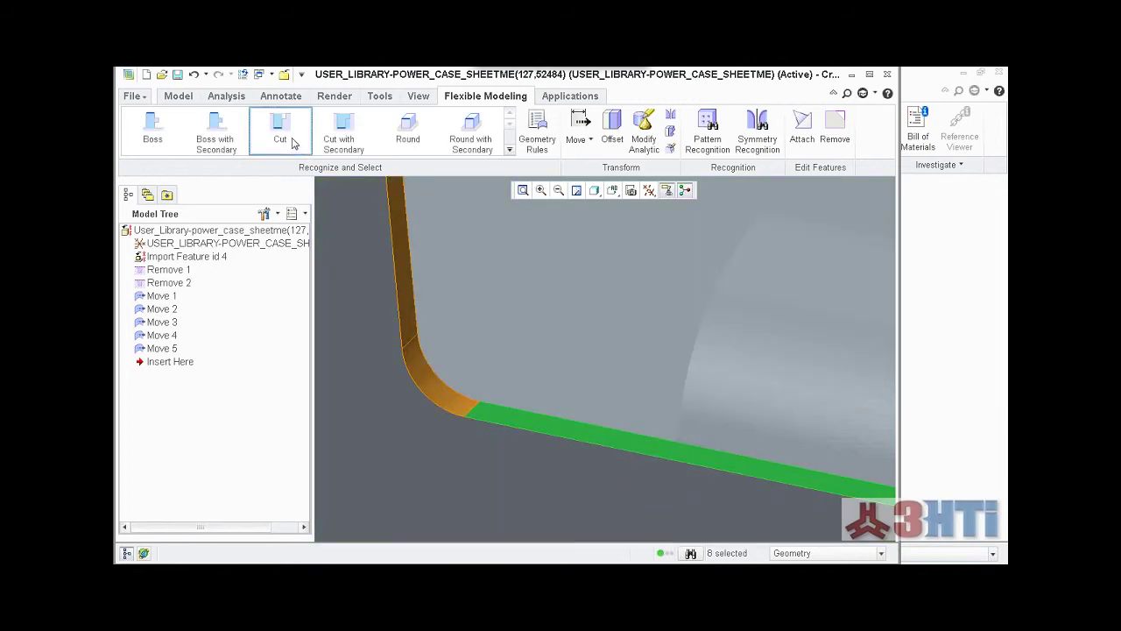
pyautogui.scroll(6, 453, 365)
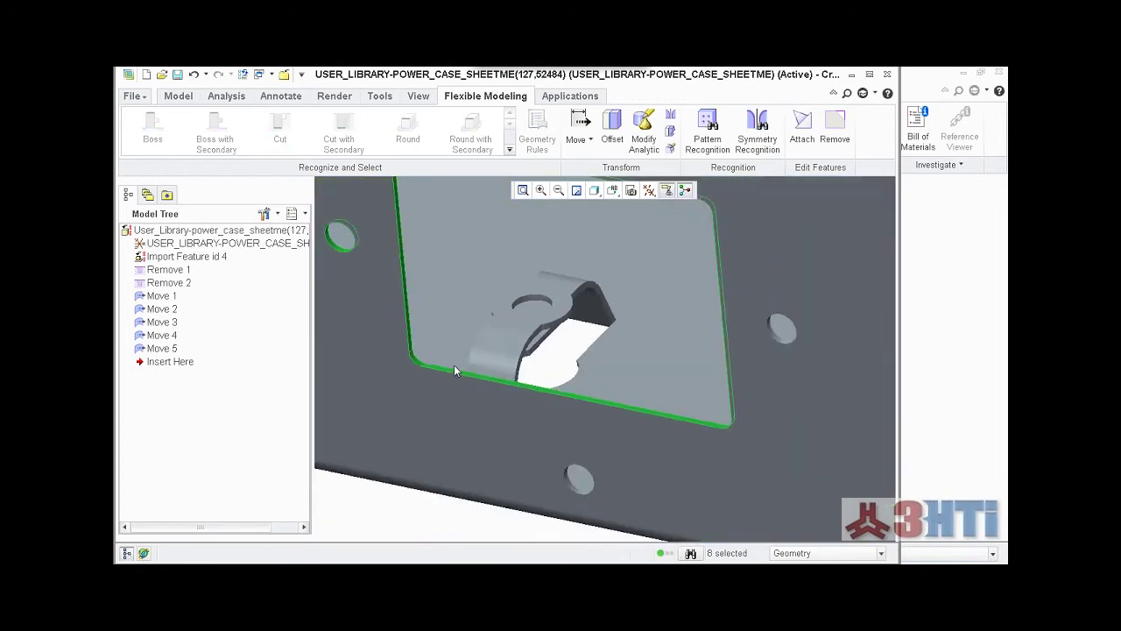
# Step: Add the small round hole on the outer side of the lower rectangular opening to the selection as a complete cut
pyautogui.scroll(-5, 775, 334)
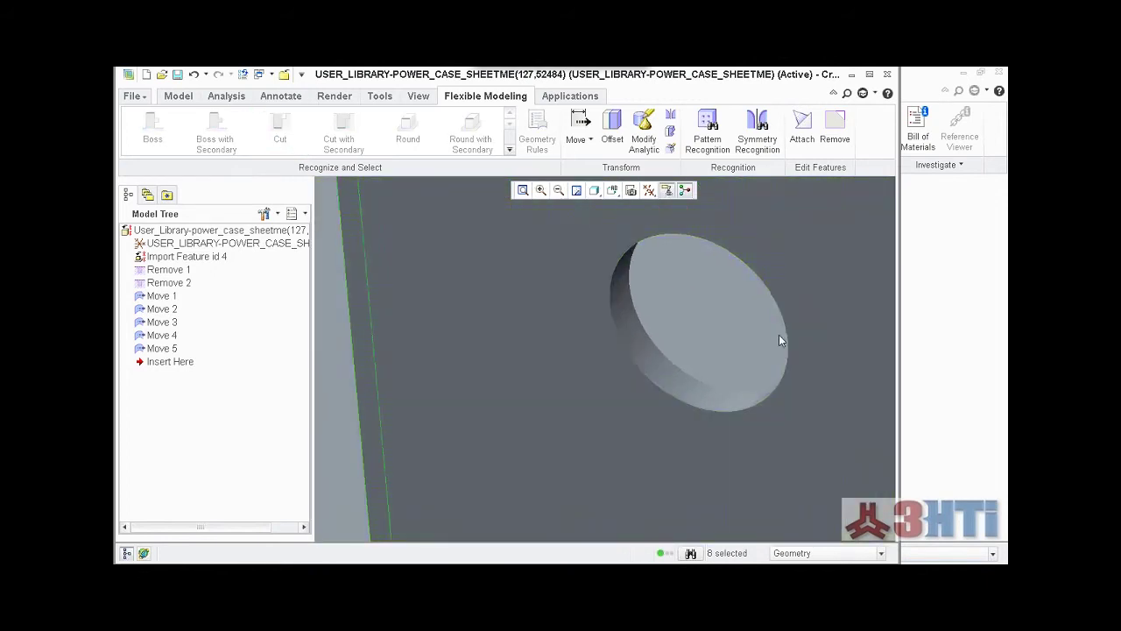
pyautogui.keyDown('ctrl'); pyautogui.click(715, 401); pyautogui.keyUp('ctrl')
pyautogui.scroll(5, 714, 399)
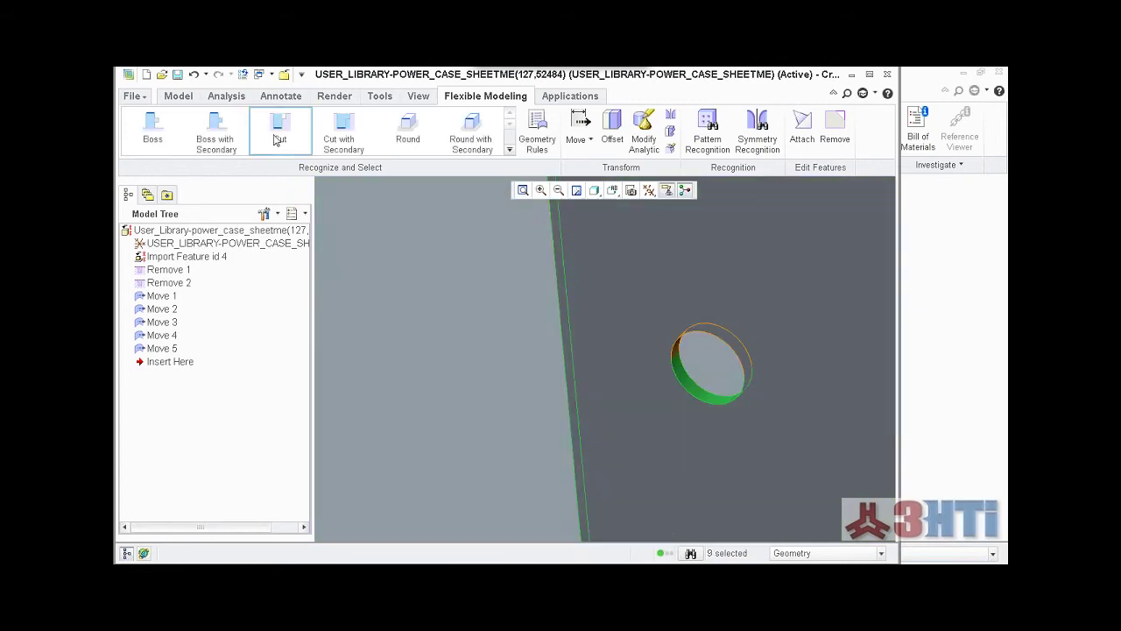
pyautogui.scroll(7, 628, 358)
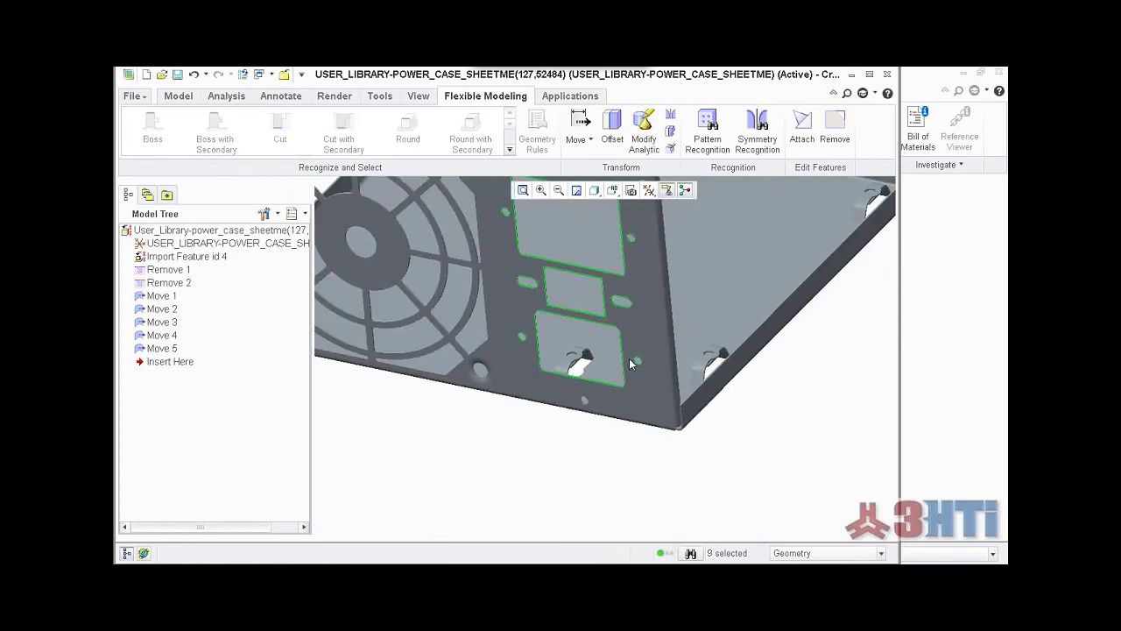
pyautogui.keyDown('shift'); pyautogui.moveTo(631, 359); pyautogui.dragTo(645, 474, button='middle'); pyautogui.keyUp('shift')
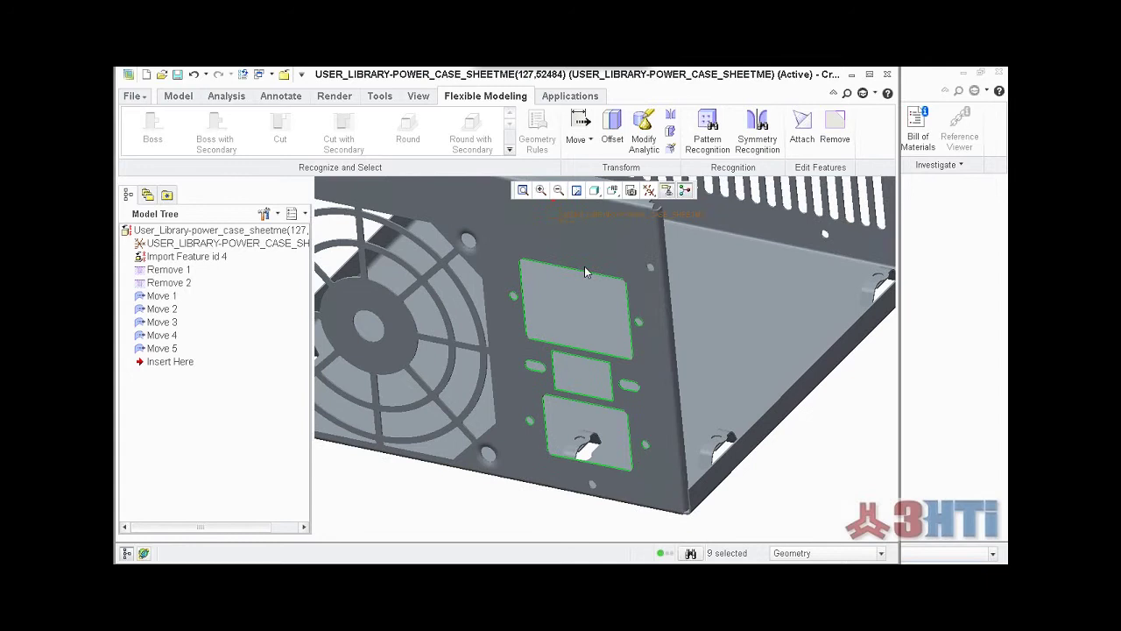
# Step: Start Move Using Dimensions on the selected cuts and define a linear dimension to them from the case floor
pyautogui.click(591, 146)
pyautogui.click(596, 186)
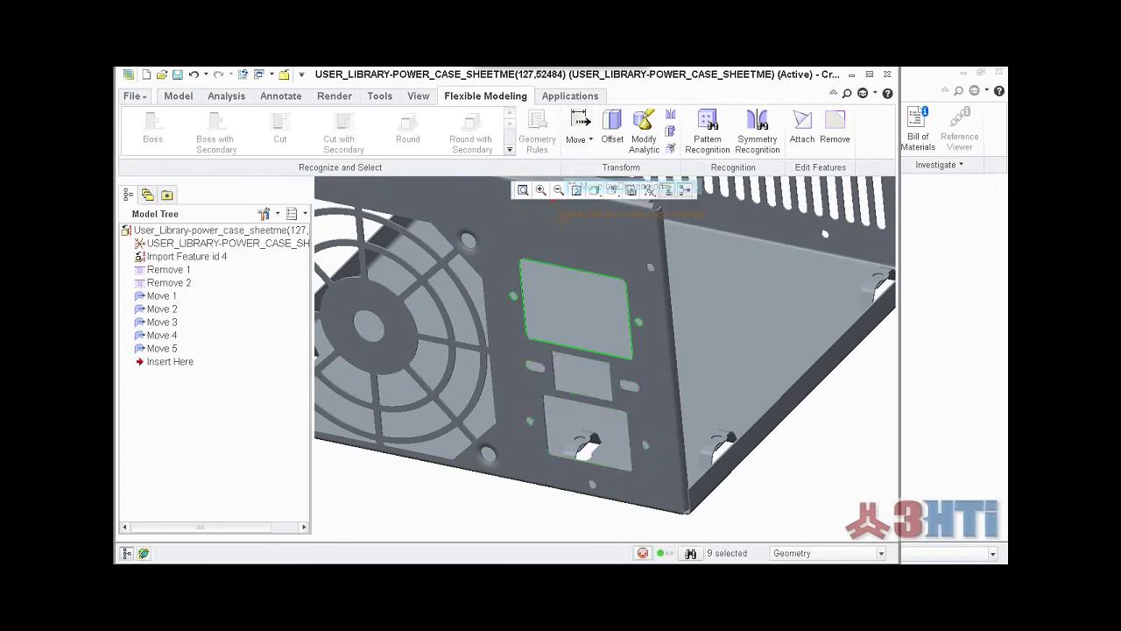
pyautogui.scroll(3, 652, 433)
pyautogui.moveTo(650, 429); pyautogui.dragTo(578, 446, button='middle')
pyautogui.scroll(-4, 535, 443)
pyautogui.click(579, 342)
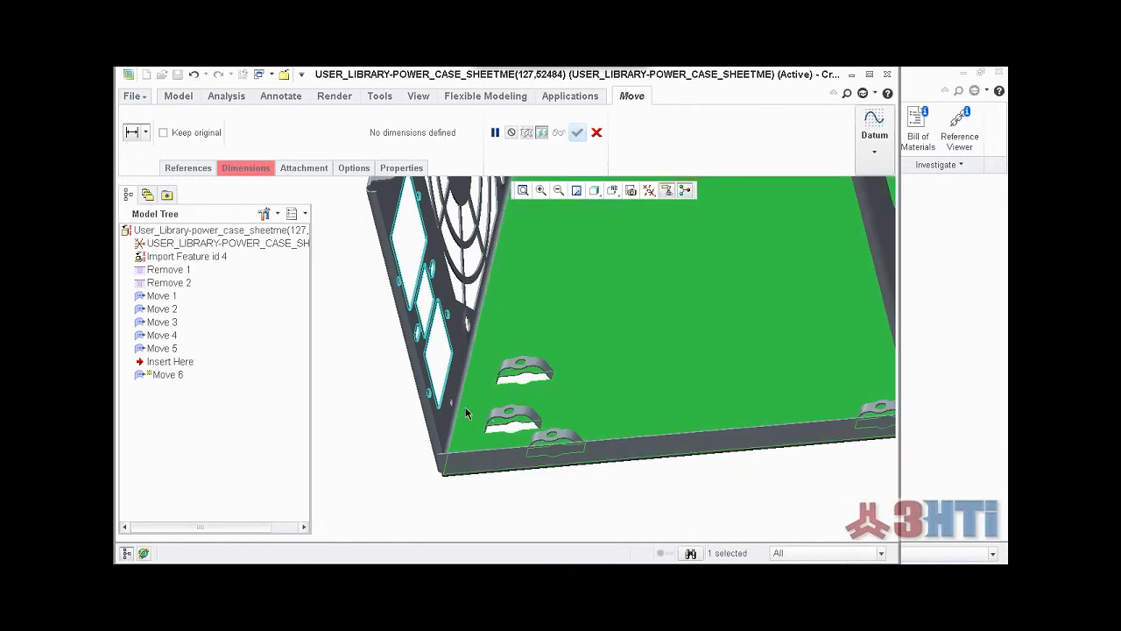
pyautogui.scroll(-5, 456, 403)
pyautogui.scroll(-3, 424, 403)
pyautogui.click(465, 410)
pyautogui.scroll(5, 511, 418)
pyautogui.scroll(3, 511, 416)
pyautogui.moveTo(510, 416); pyautogui.dragTo(599, 382, button='middle')
pyautogui.scroll(-3, 595, 380)
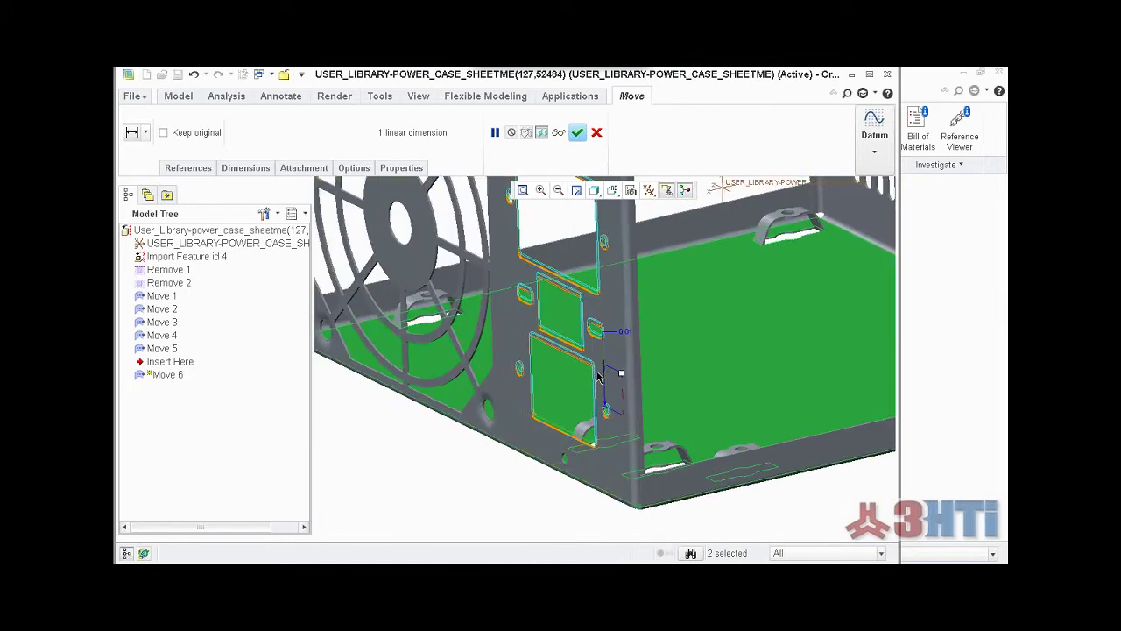
# Step: Set the dimension from the case floor to 0.03 and complete the move of the openings and holes
pyautogui.doubleClick(625, 332)
pyautogui.press('Return')
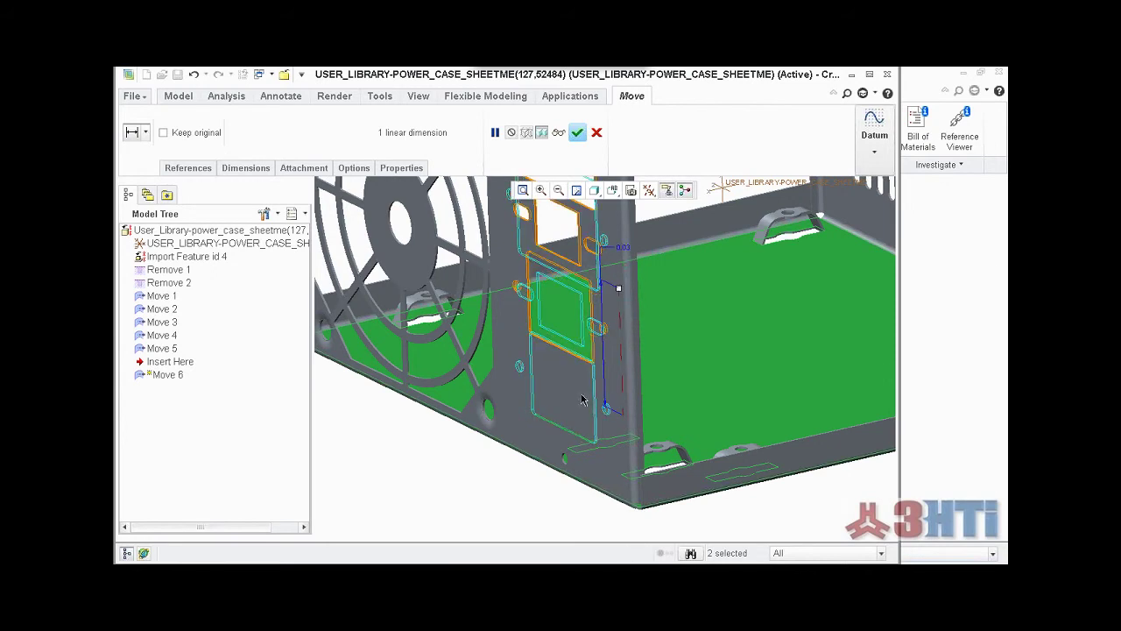
pyautogui.click(518, 193)
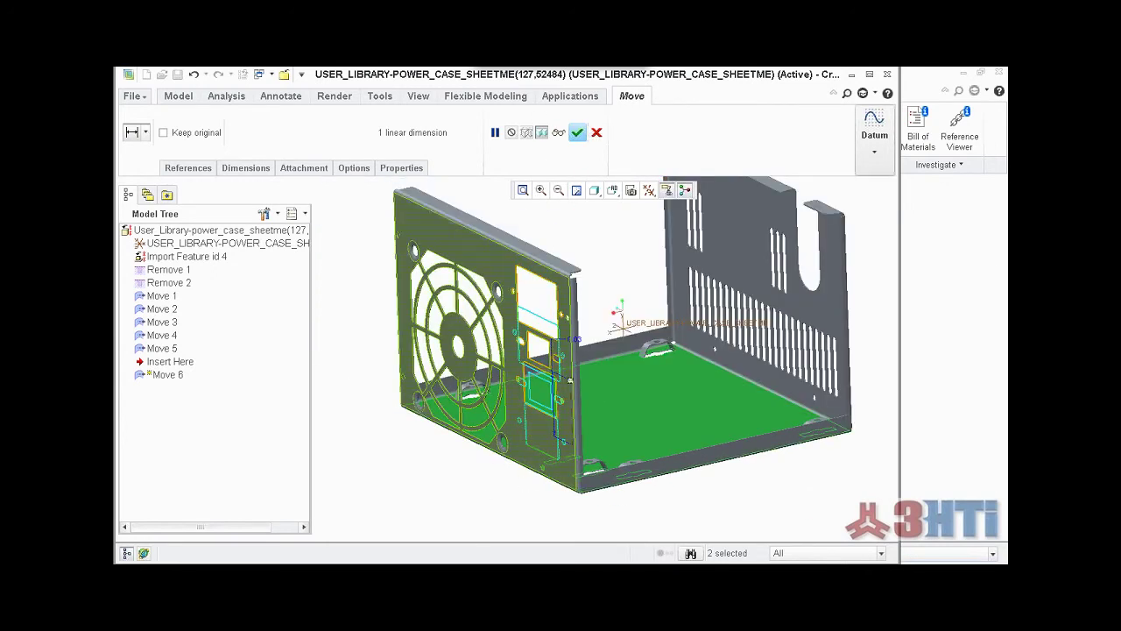
pyautogui.click(579, 132)
pyautogui.moveTo(604, 341); pyautogui.dragTo(578, 354, button='middle')
pyautogui.scroll(-3, 578, 361)
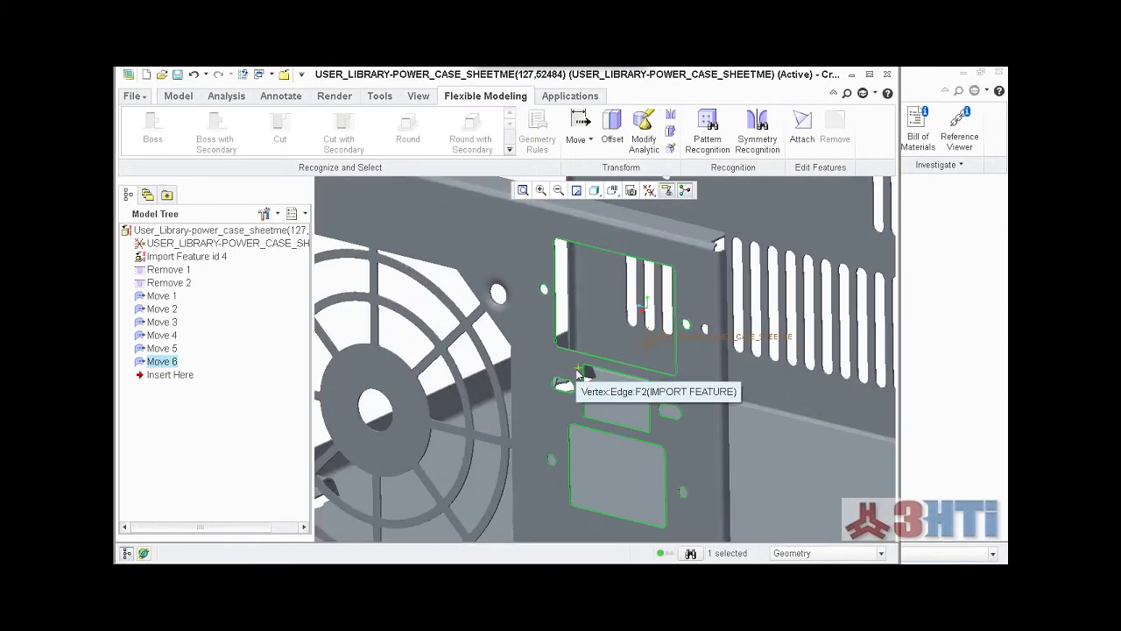
pyautogui.hotkey('ctrl', 'd')
pyautogui.click(490, 256)
# Step: Select the first slot of the lower vent row, below the U-shaped notch on the opposite wall, as a complete cut
pyautogui.moveTo(490, 256); pyautogui.dragTo(613, 341, button='middle')
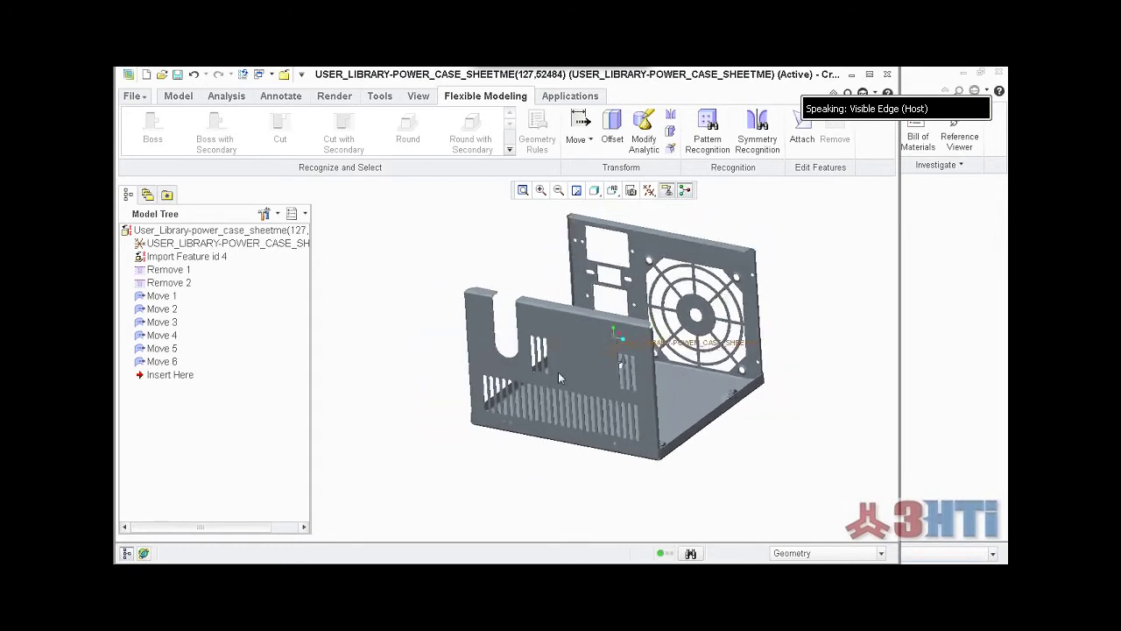
pyautogui.scroll(-5, 513, 388)
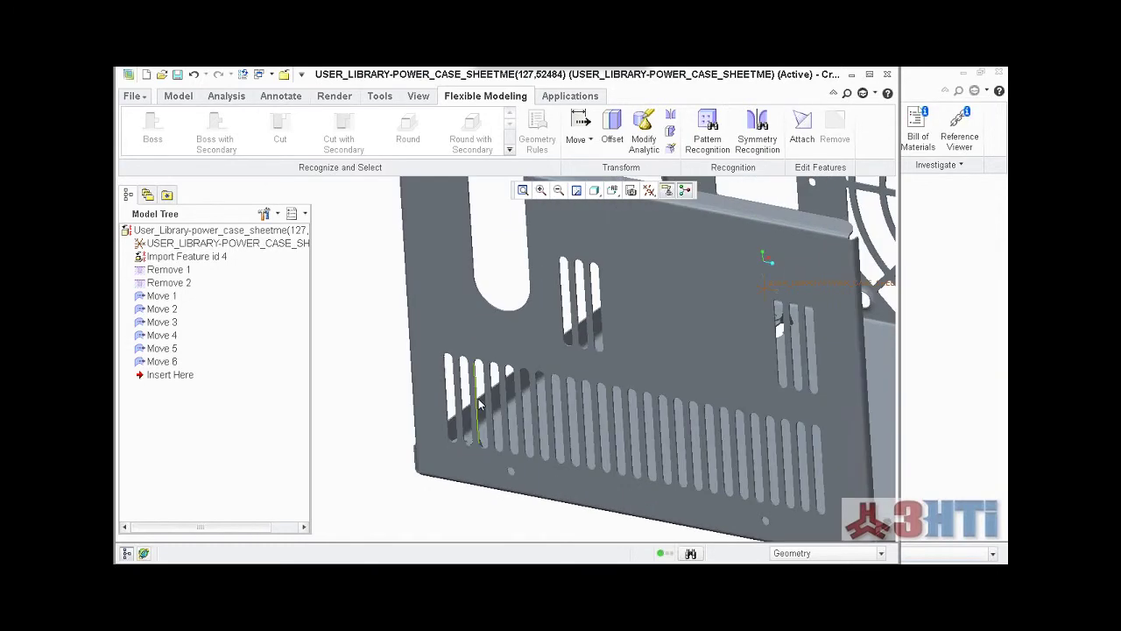
pyautogui.scroll(5, 479, 403)
pyautogui.scroll(-10, 452, 422)
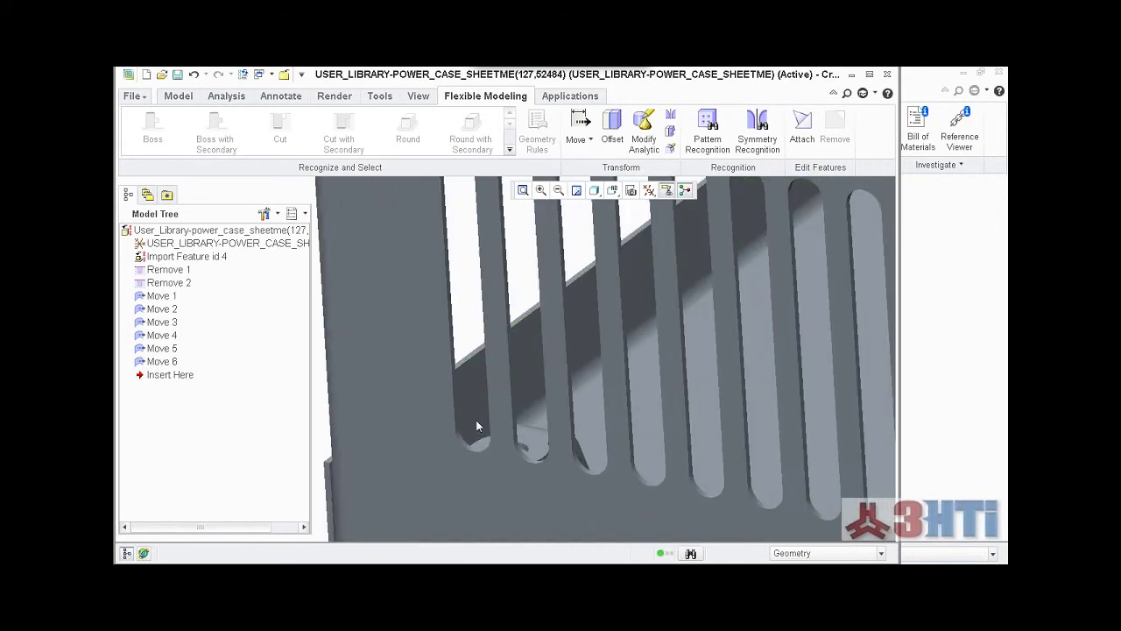
pyautogui.scroll(8, 477, 426)
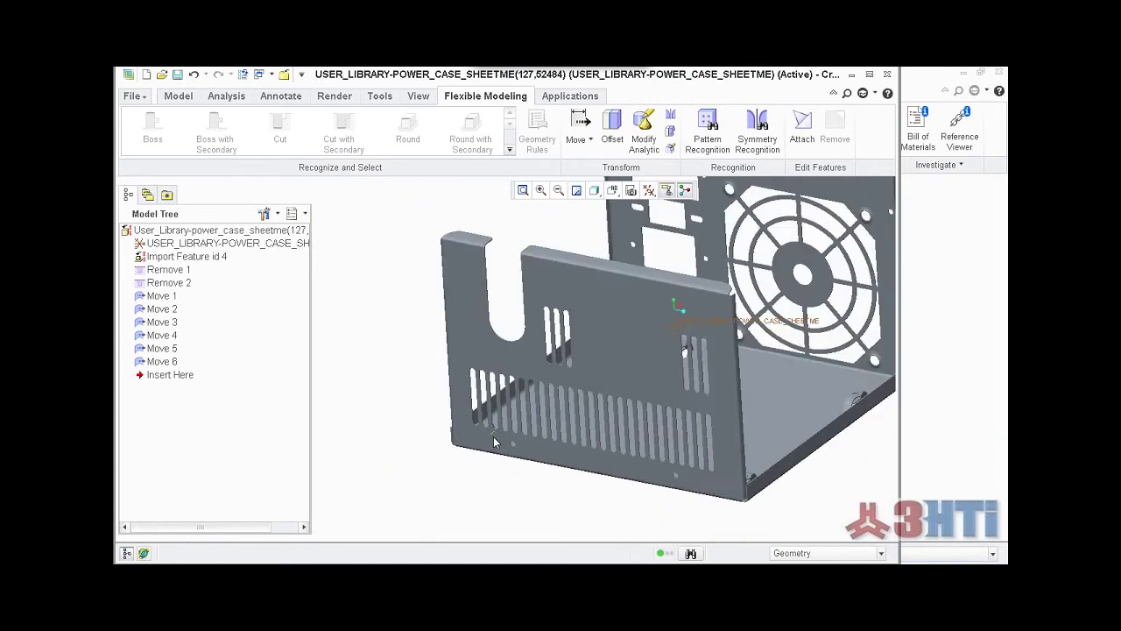
pyautogui.scroll(-8, 473, 428)
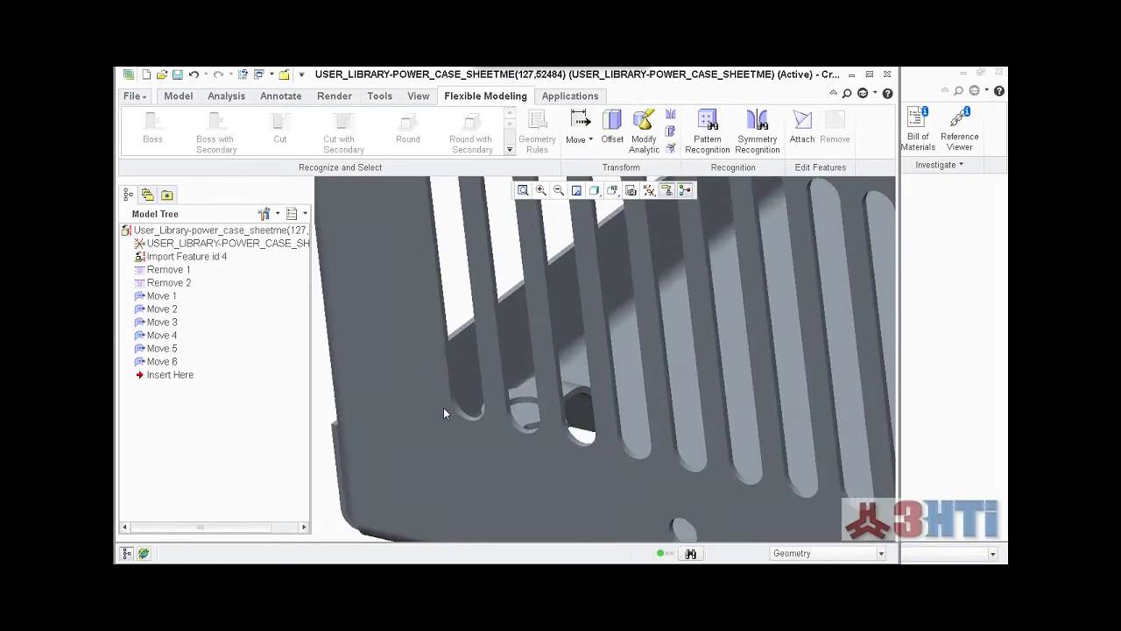
pyautogui.scroll(-4, 443, 407)
pyautogui.click(479, 430)
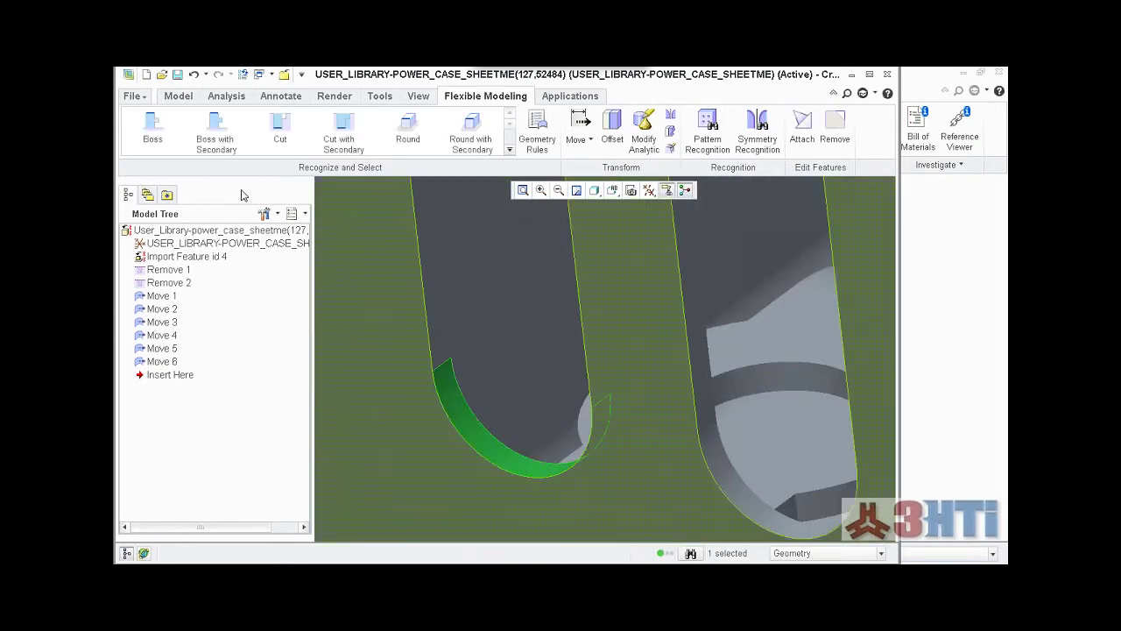
pyautogui.click(278, 131)
pyautogui.scroll(6, 459, 447)
# Step: Run Pattern Recognition on the selected vent slot and allow editing of the resulting pattern
pyautogui.click(707, 139)
pyautogui.scroll(5, 415, 386)
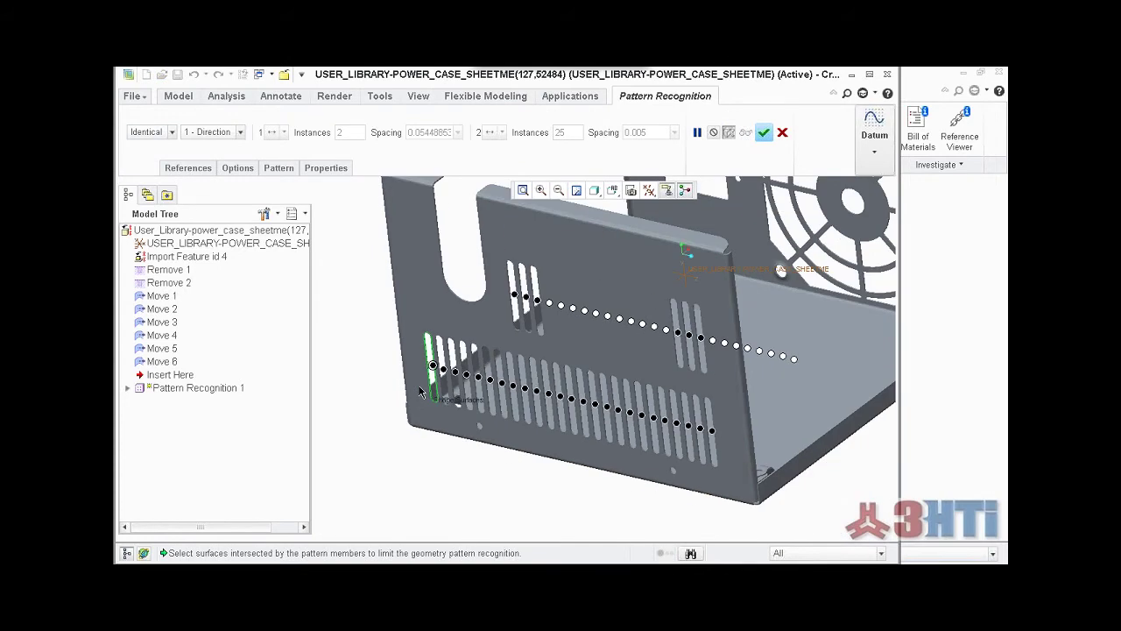
pyautogui.click(236, 168)
pyautogui.click(232, 213)
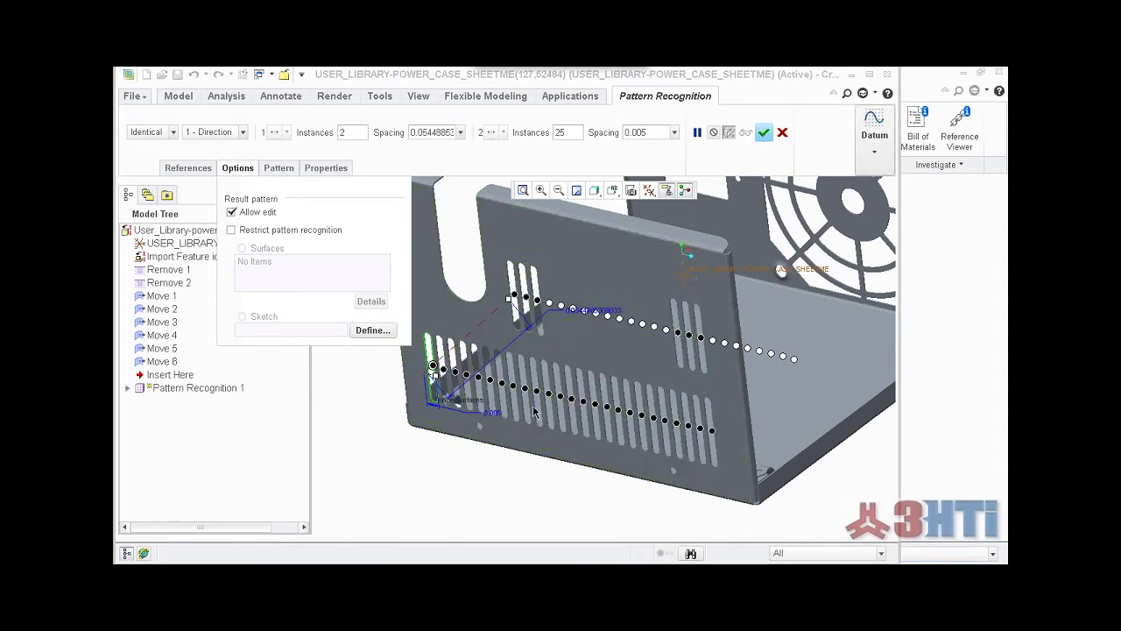
# Step: Exclude four middle slots of the lower vent row and the three-slot group near the U-shaped notch, and complete the pattern recognition
pyautogui.scroll(-3, 516, 415)
pyautogui.click(505, 390)
pyautogui.click(542, 399)
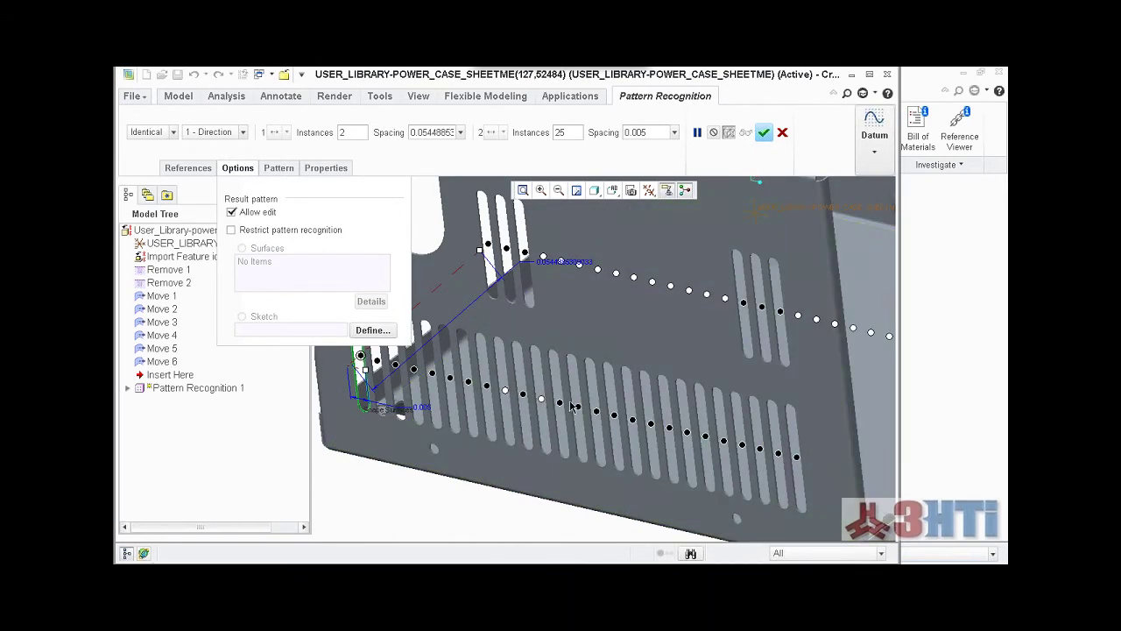
pyautogui.click(561, 402)
pyautogui.click(578, 406)
pyautogui.click(488, 244)
pyautogui.click(526, 253)
pyautogui.click(765, 132)
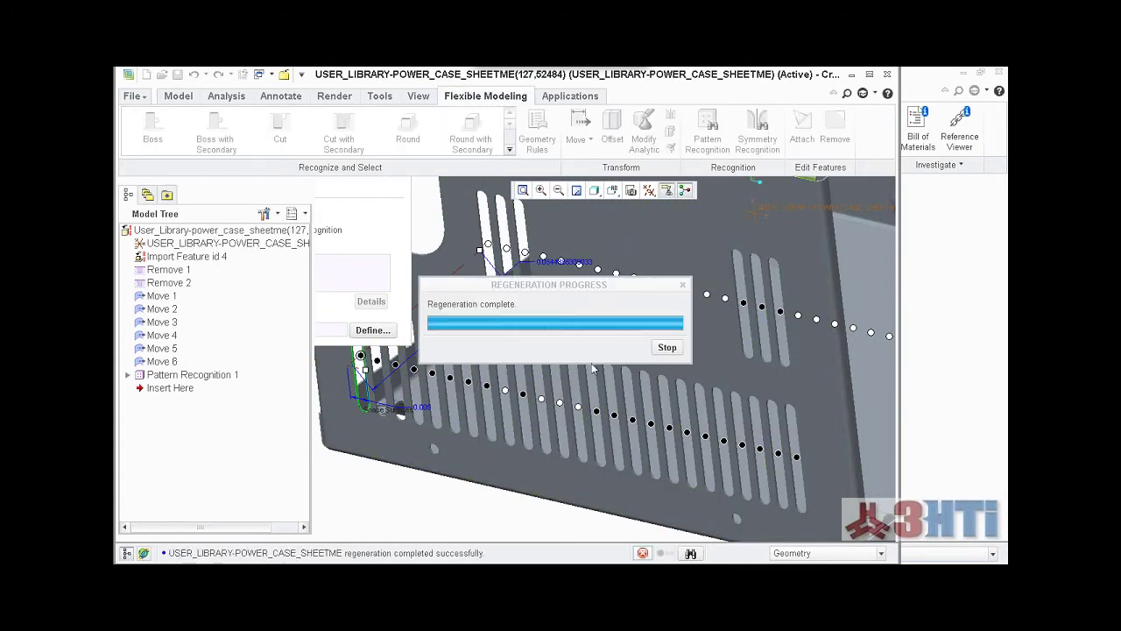
pyautogui.scroll(-5, 591, 368)
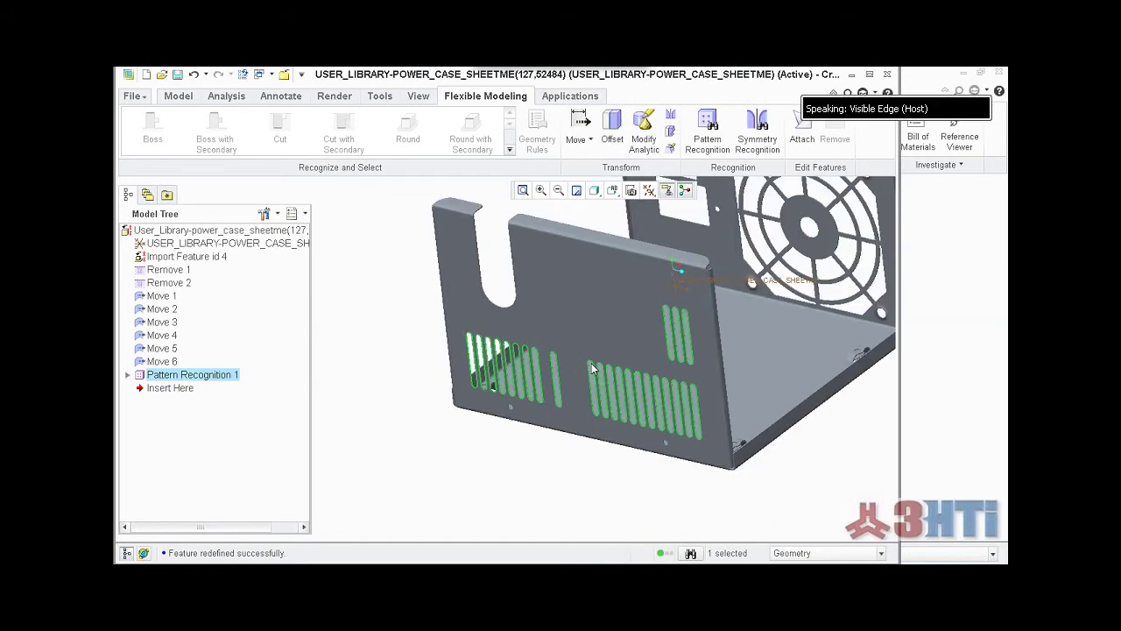
# Step: Close the power case model and erase all objects not displayed from the session
pyautogui.scroll(-5, 534, 416)
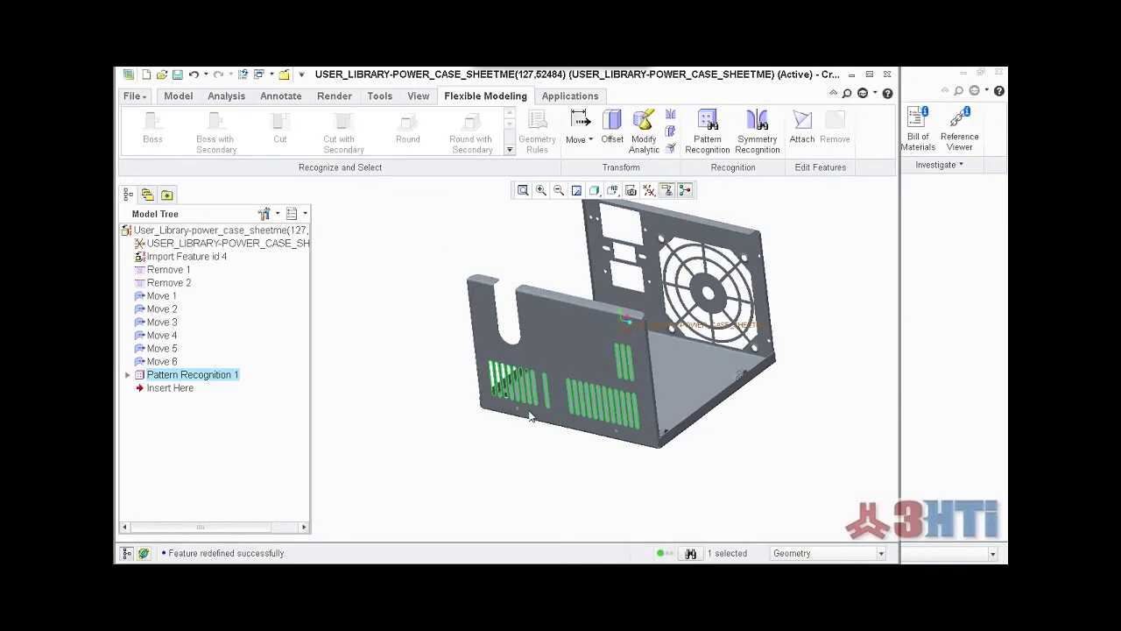
pyautogui.moveTo(534, 416)
pyautogui.mouseDown(button='middle')
pyautogui.moveTo(543, 403)
pyautogui.moveTo(548, 415)
pyautogui.mouseUp(button='middle')
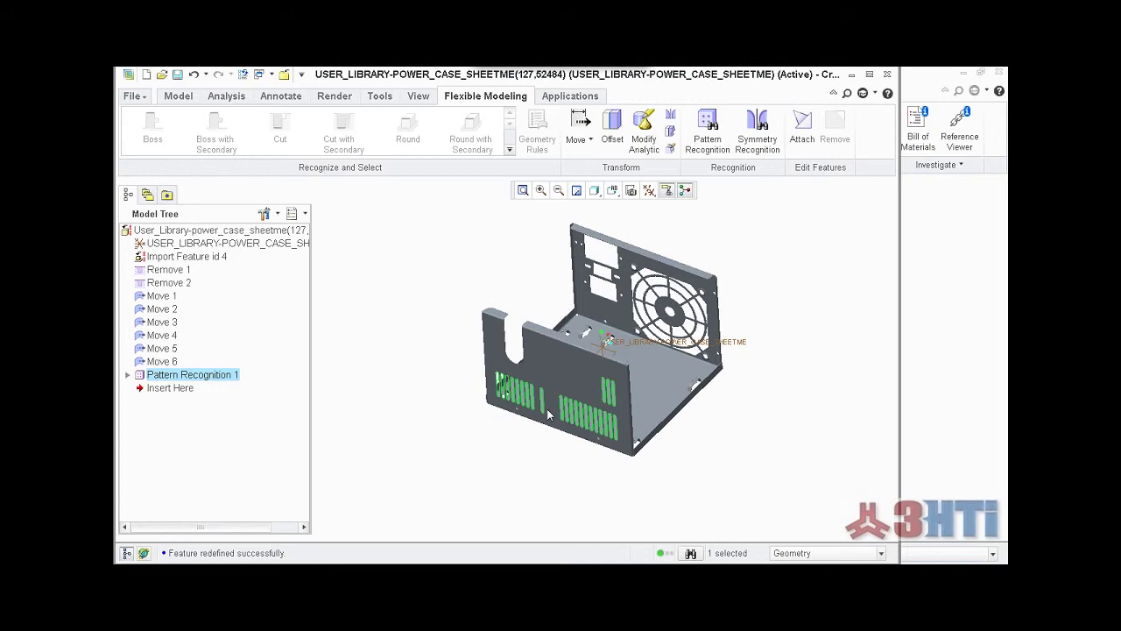
pyautogui.click(284, 76)
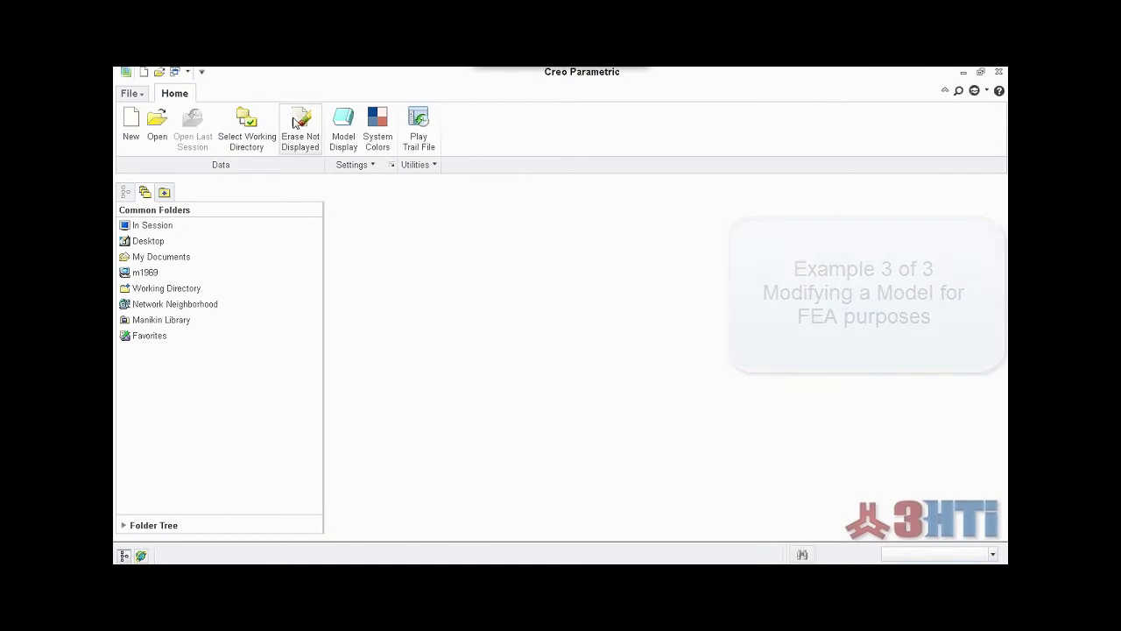
pyautogui.click(296, 124)
pyautogui.click(520, 403)
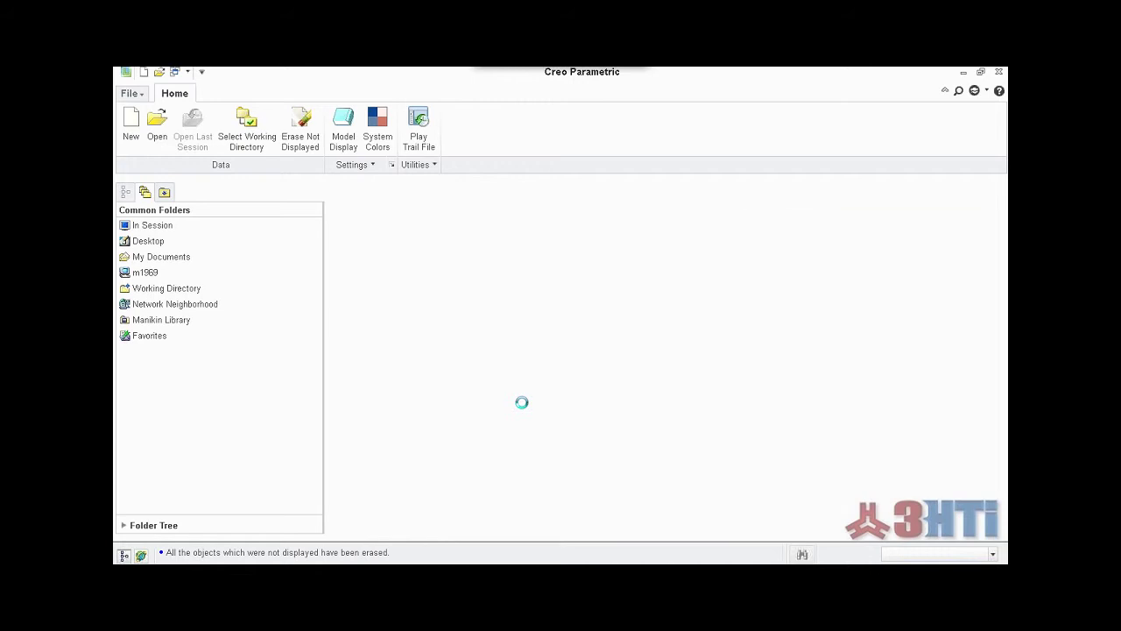
# Step: Set the working directory to the example_3 folder inside flexible-modeling_webinar
pyautogui.click(247, 127)
pyautogui.click(399, 190)
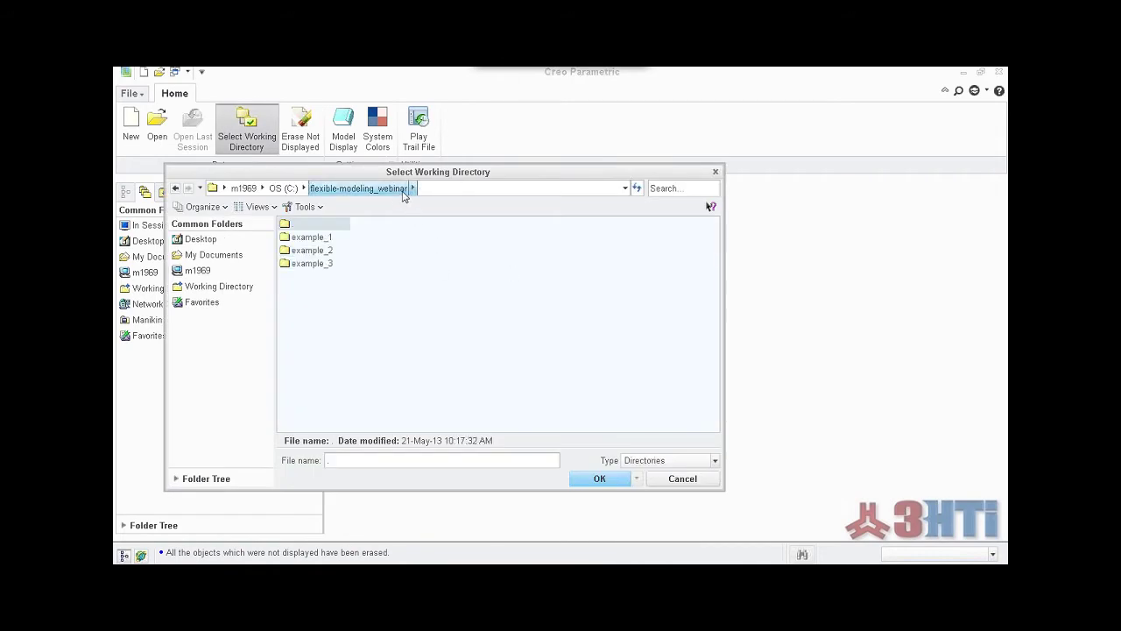
pyautogui.doubleClick(318, 262)
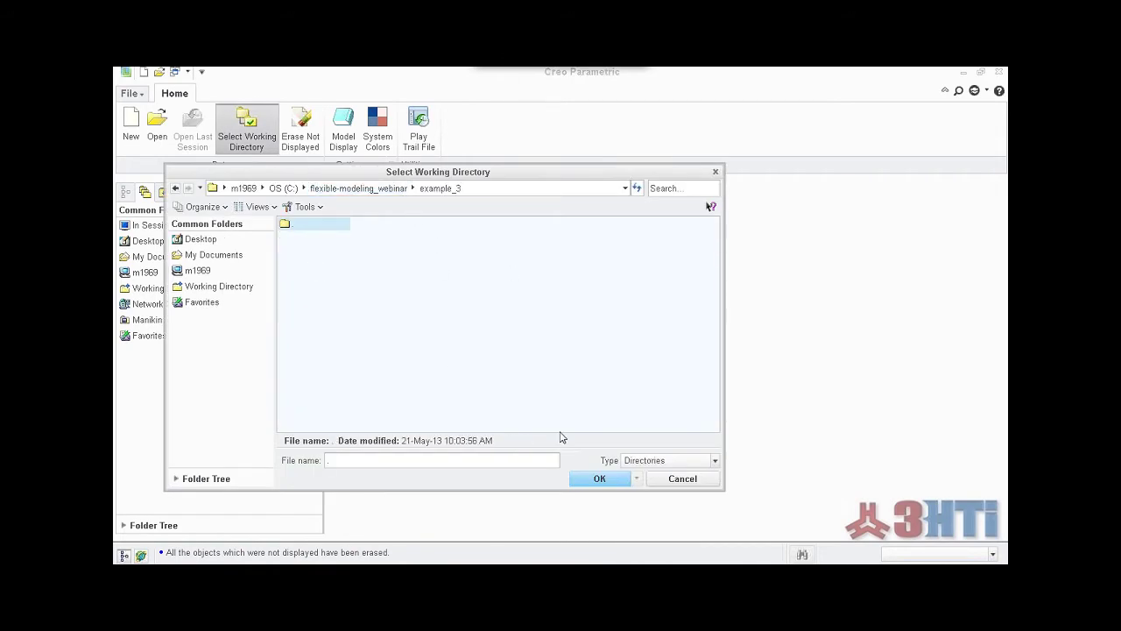
pyautogui.click(596, 477)
# Step: Show all file types and import housing.stp as a new part named housing, with the automatic import type
pyautogui.click(157, 127)
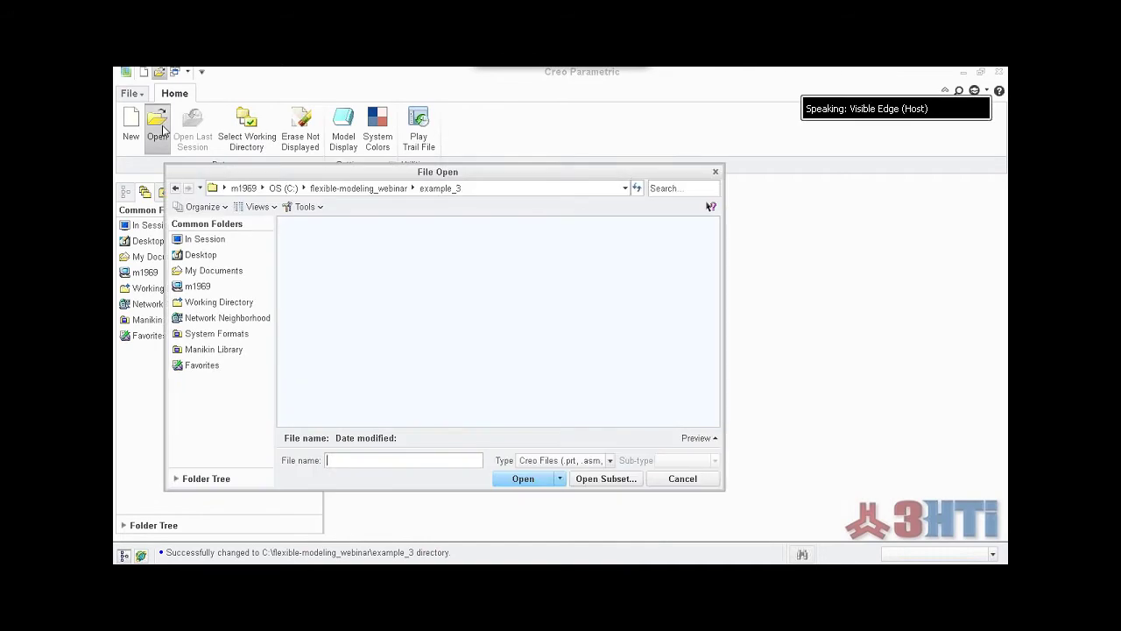
pyautogui.click(563, 465)
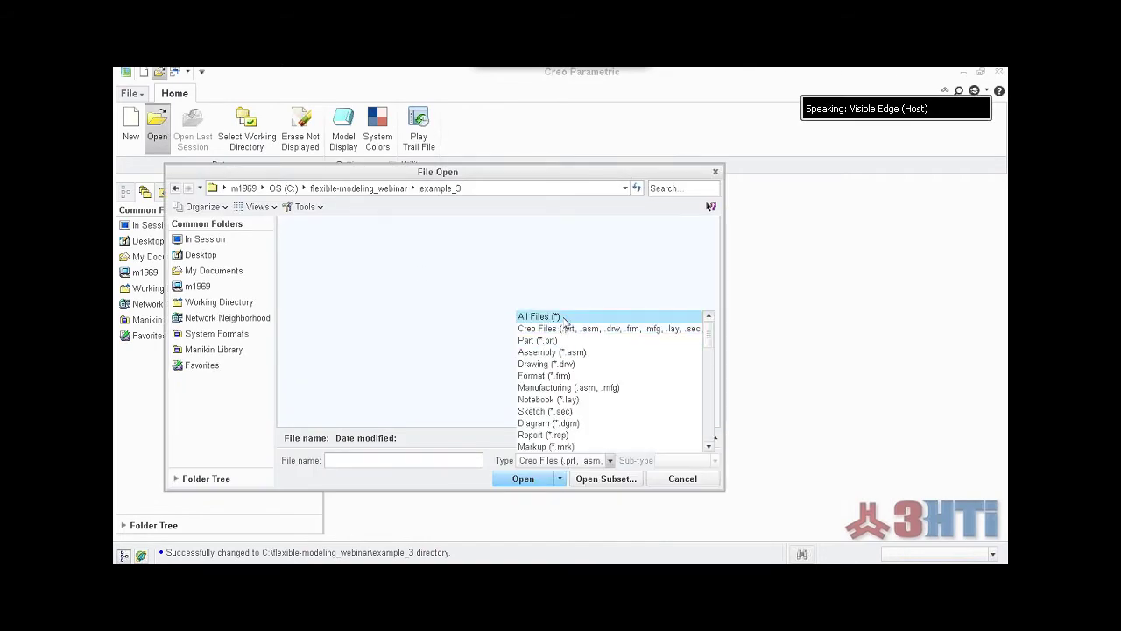
pyautogui.click(565, 314)
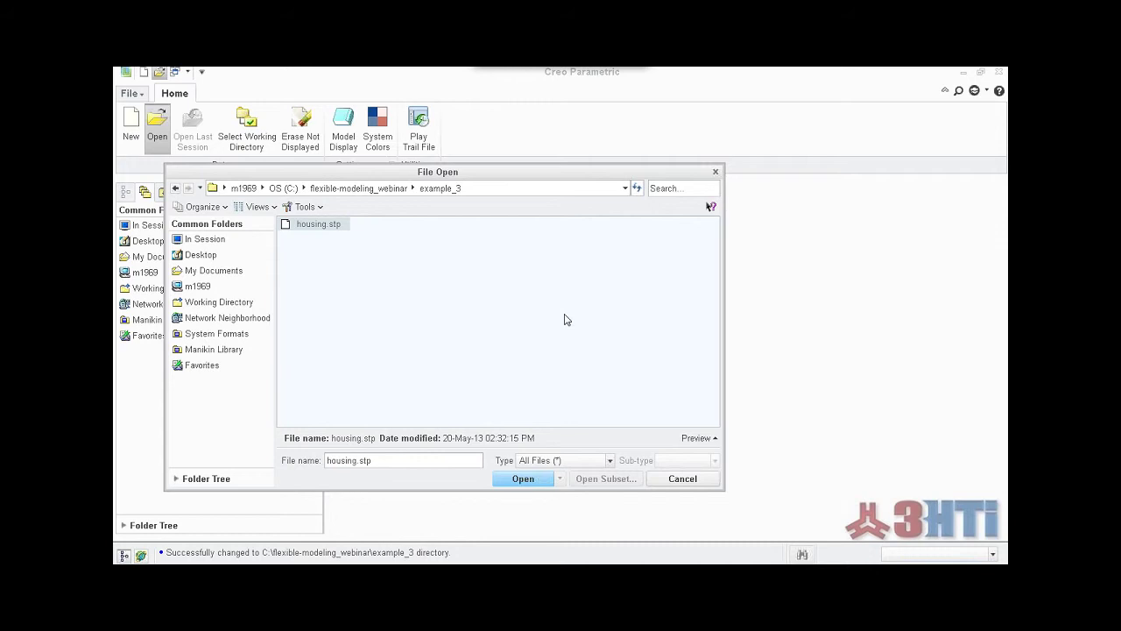
pyautogui.click(521, 478)
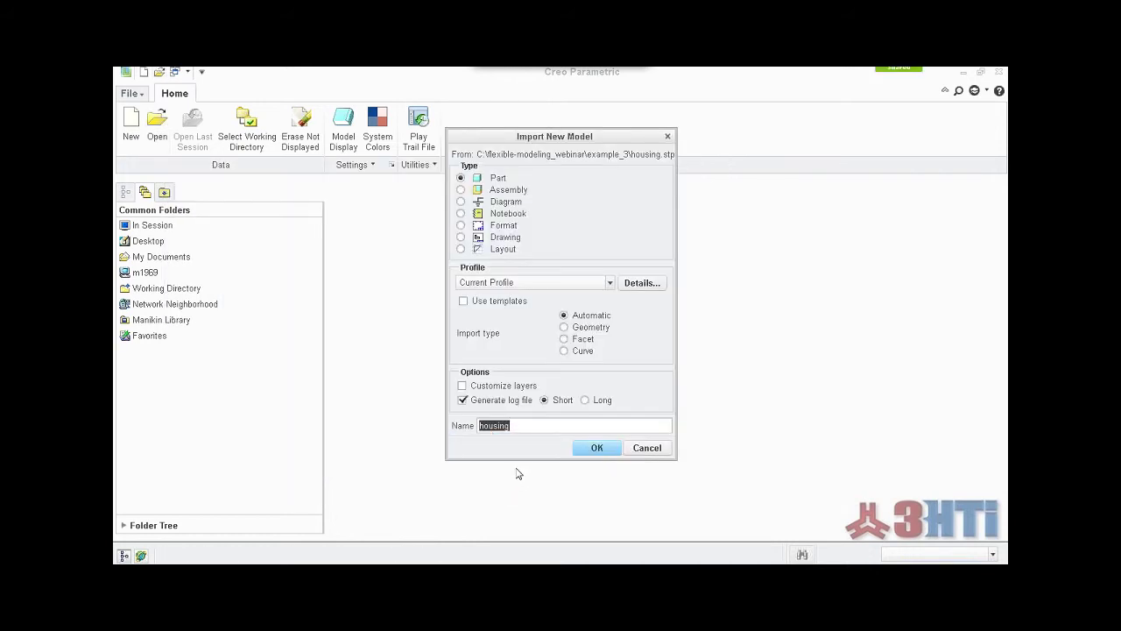
pyautogui.click(588, 450)
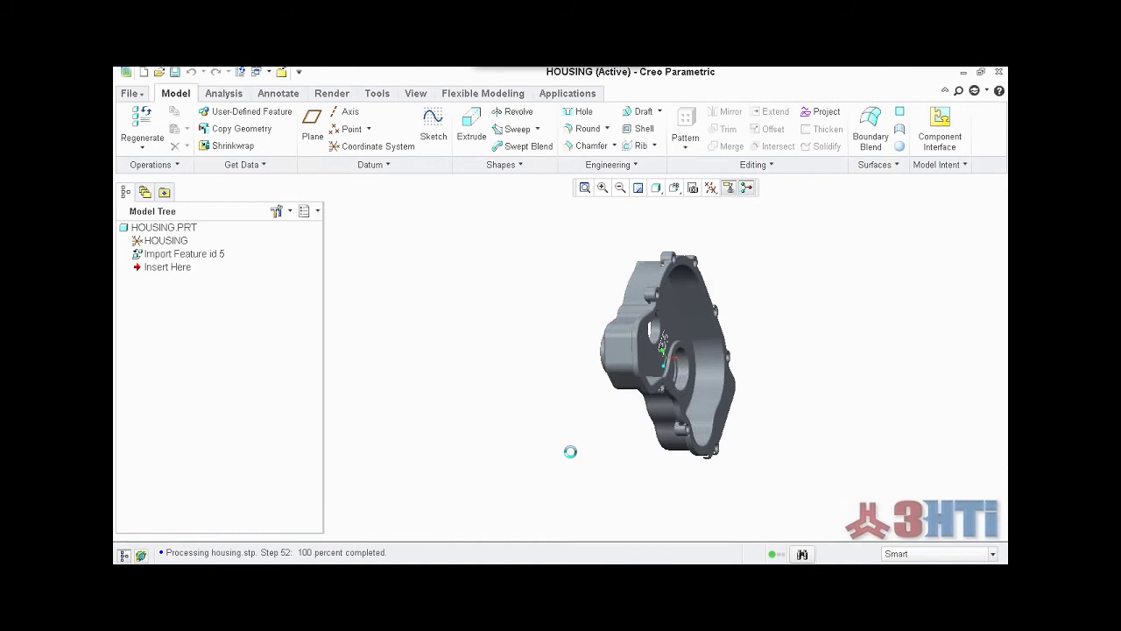
# Step: Examine the imported housing from several angles, including the 555 lettering on its floor
pyautogui.moveTo(575, 387); pyautogui.dragTo(750, 421, button='middle')
pyautogui.moveTo(784, 420); pyautogui.dragTo(758, 441, button='middle')
pyautogui.scroll(-2, 692, 433)
pyautogui.scroll(3, 567, 415)
pyautogui.keyDown('shift'); pyautogui.moveTo(568, 415); pyautogui.dragTo(495, 420, button='middle'); pyautogui.keyUp('shift')
pyautogui.scroll(-3, 568, 377)
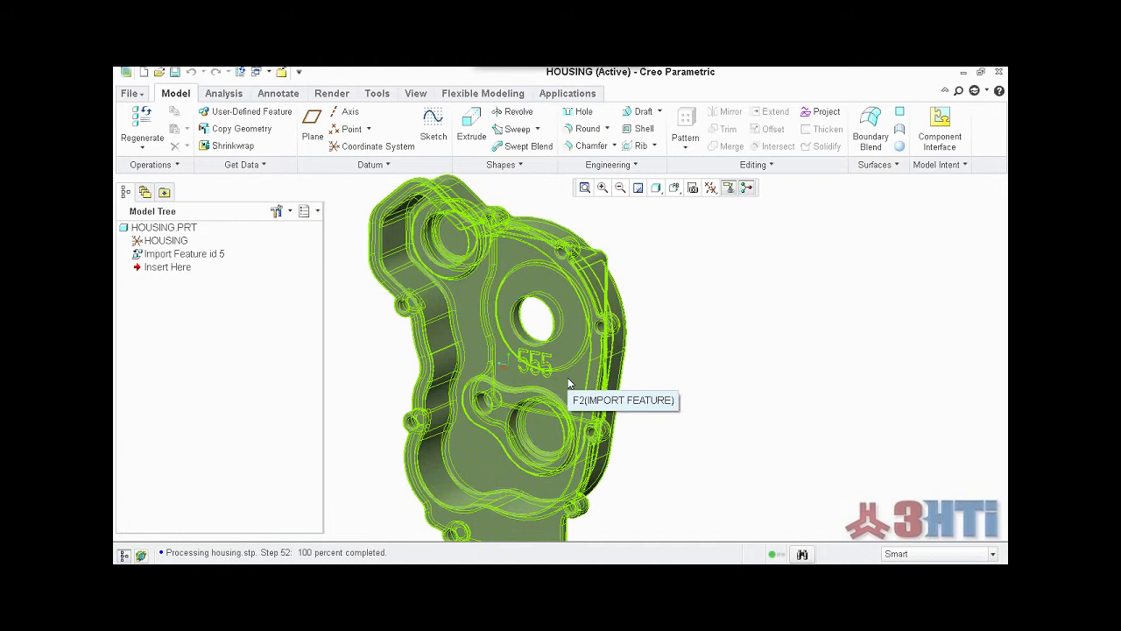
pyautogui.scroll(-3, 574, 359)
pyautogui.moveTo(627, 337)
pyautogui.mouseDown(button='middle')
pyautogui.moveTo(640, 312)
pyautogui.moveTo(639, 325)
pyautogui.mouseUp(button='middle')
pyautogui.scroll(-2, 557, 368)
pyautogui.scroll(-4, 561, 368)
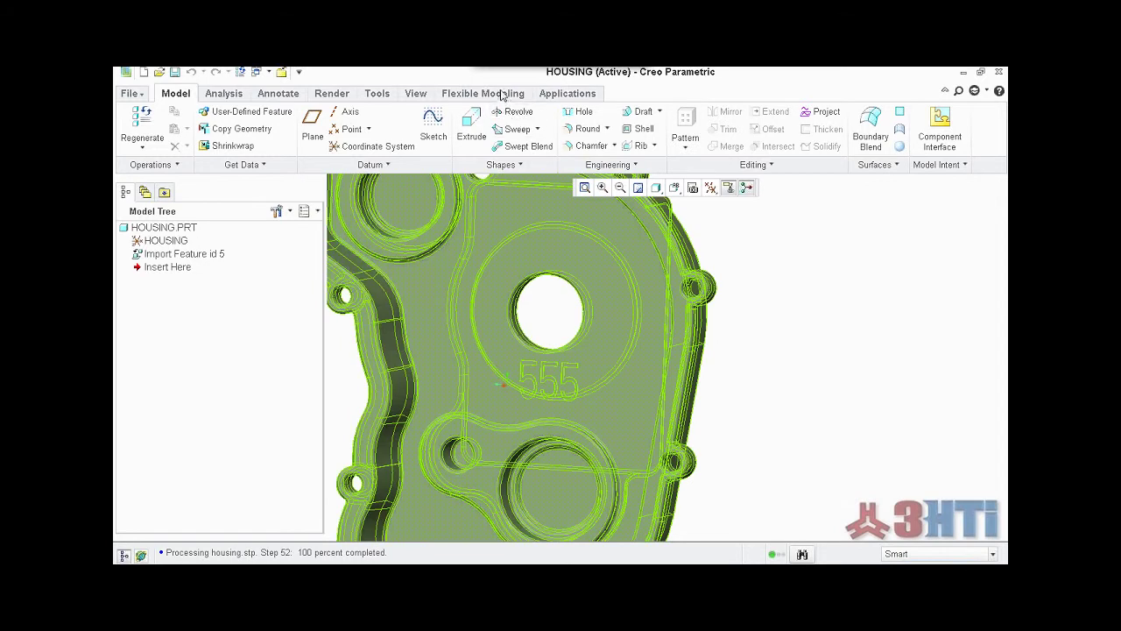
# Step: With flexible modeling, select the first digit of the 555 lettering on the housing floor as a complete cut
pyautogui.click(483, 93)
pyautogui.scroll(-5, 512, 411)
pyautogui.scroll(2, 528, 427)
pyautogui.scroll(-2, 578, 394)
pyautogui.click(588, 386)
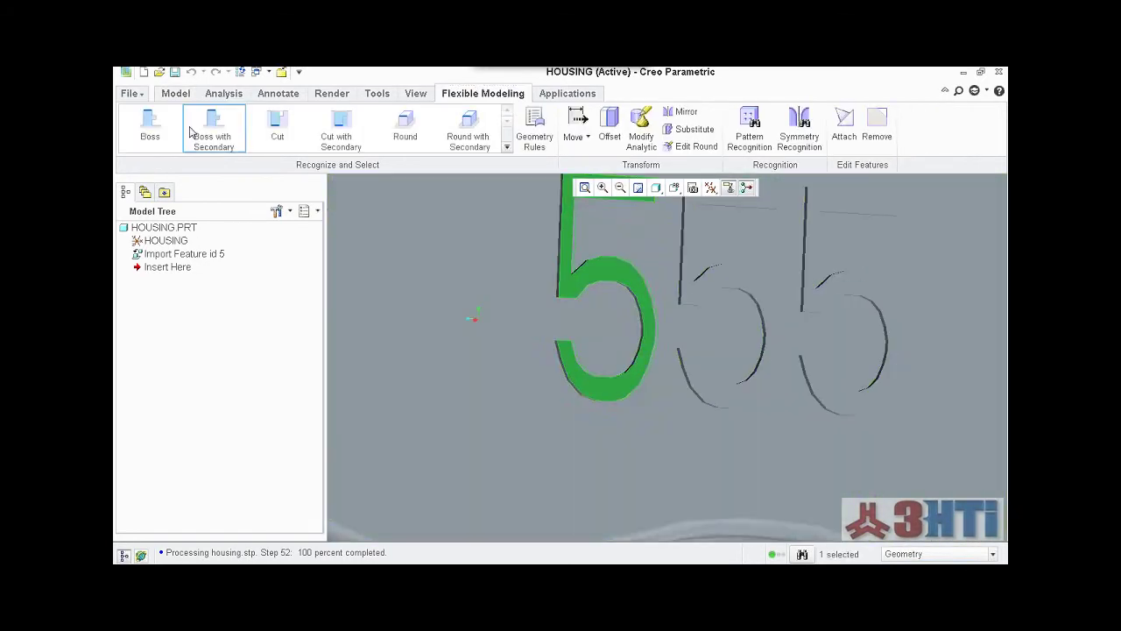
pyautogui.click(267, 133)
pyautogui.scroll(2, 358, 337)
pyautogui.scroll(-2, 436, 388)
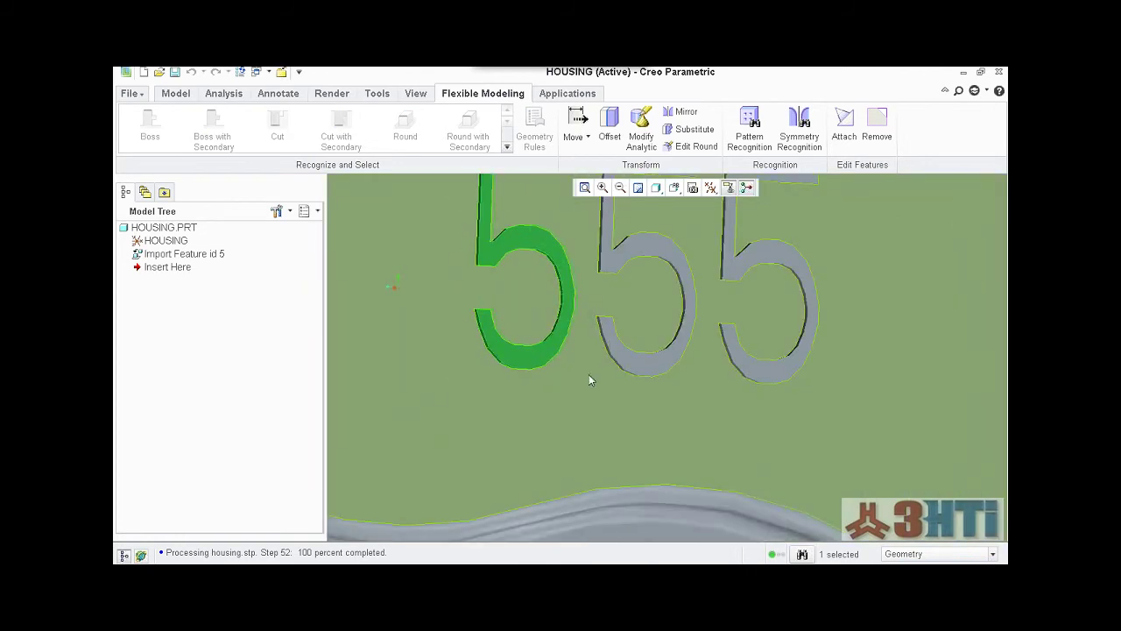
# Step: Add the second and third digits of the 555 lettering to the selection as complete cuts
pyautogui.keyDown('ctrl'); pyautogui.click(634, 364); pyautogui.keyUp('ctrl')
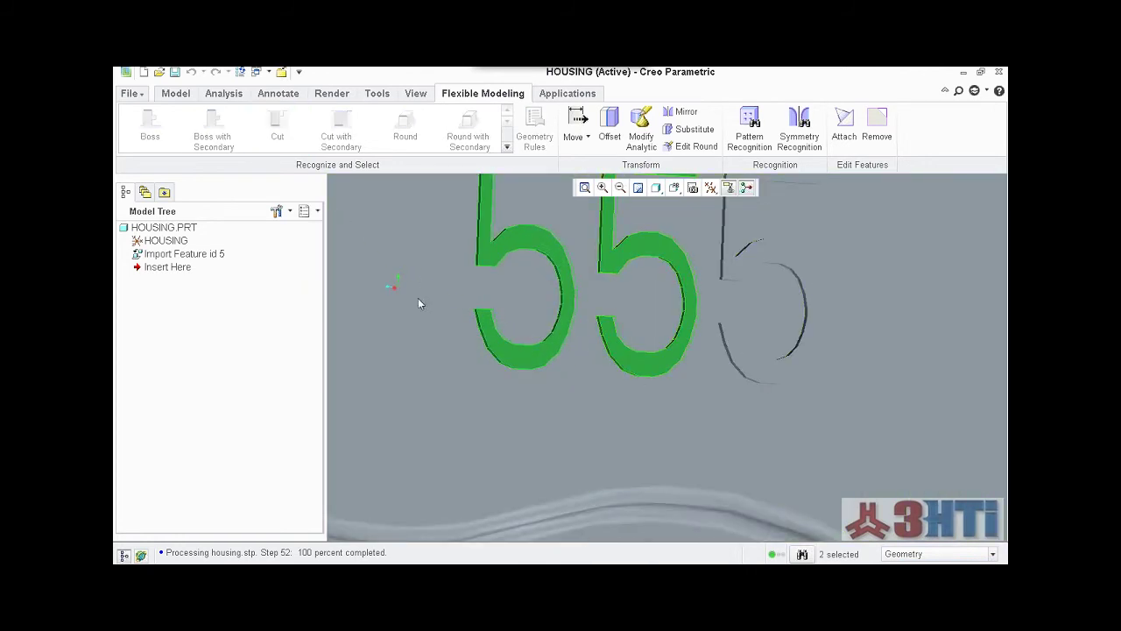
pyautogui.scroll(-3, 717, 391)
pyautogui.keyDown('ctrl'); pyautogui.click(784, 342); pyautogui.keyUp('ctrl')
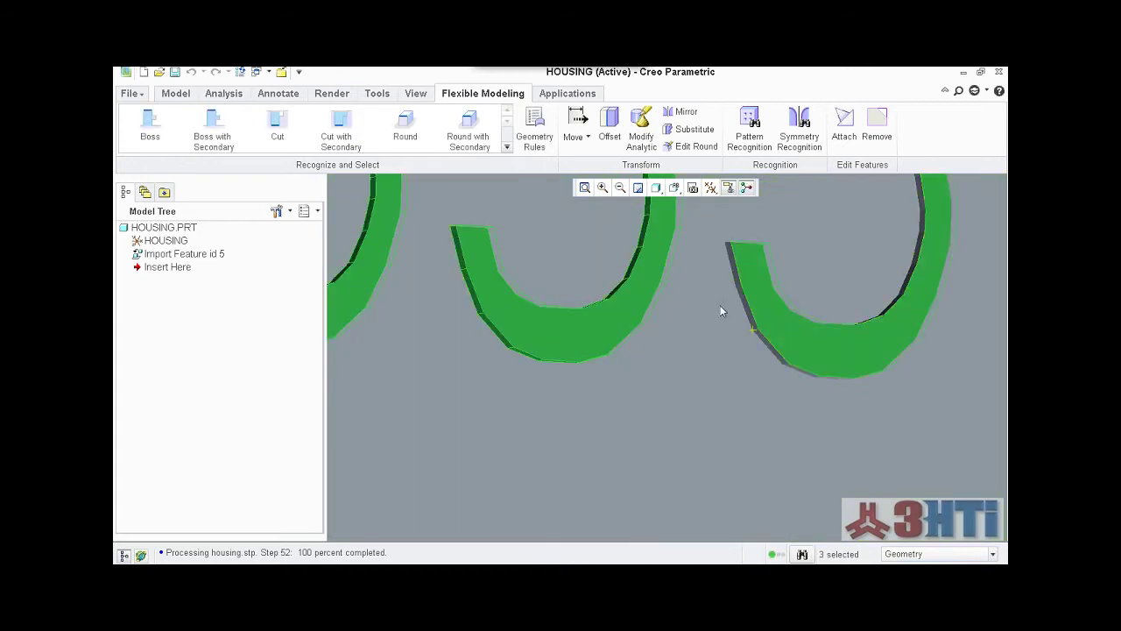
pyautogui.click(276, 122)
# Step: Remove the selected 555 lettering from the housing floor and clear the selection
pyautogui.scroll(4, 416, 343)
pyautogui.click(877, 131)
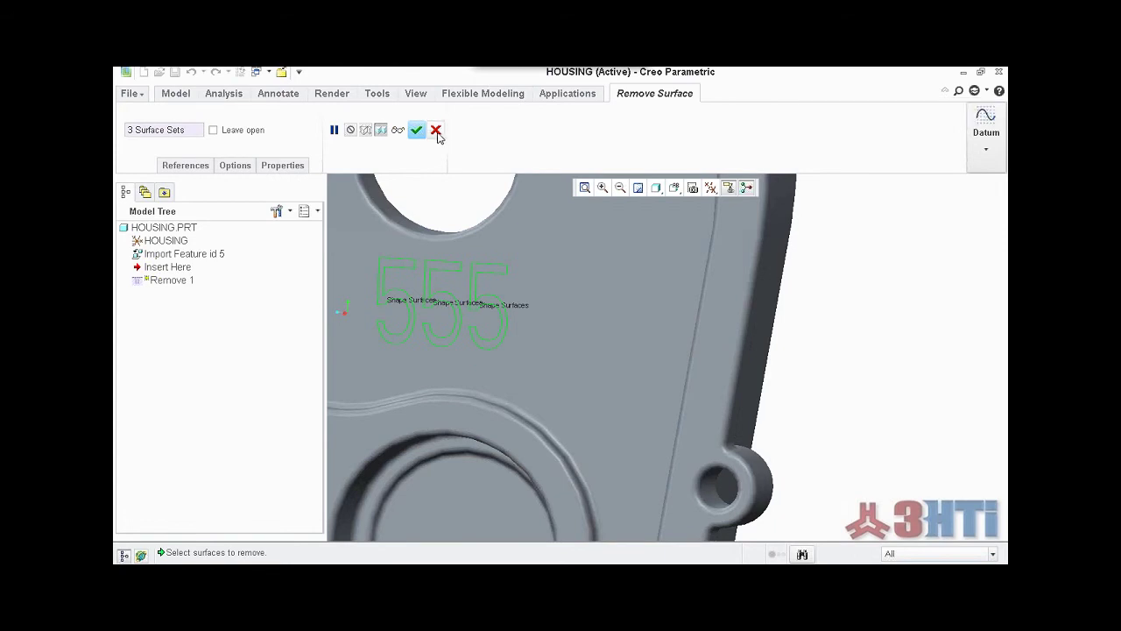
pyautogui.click(416, 130)
pyautogui.scroll(2, 698, 432)
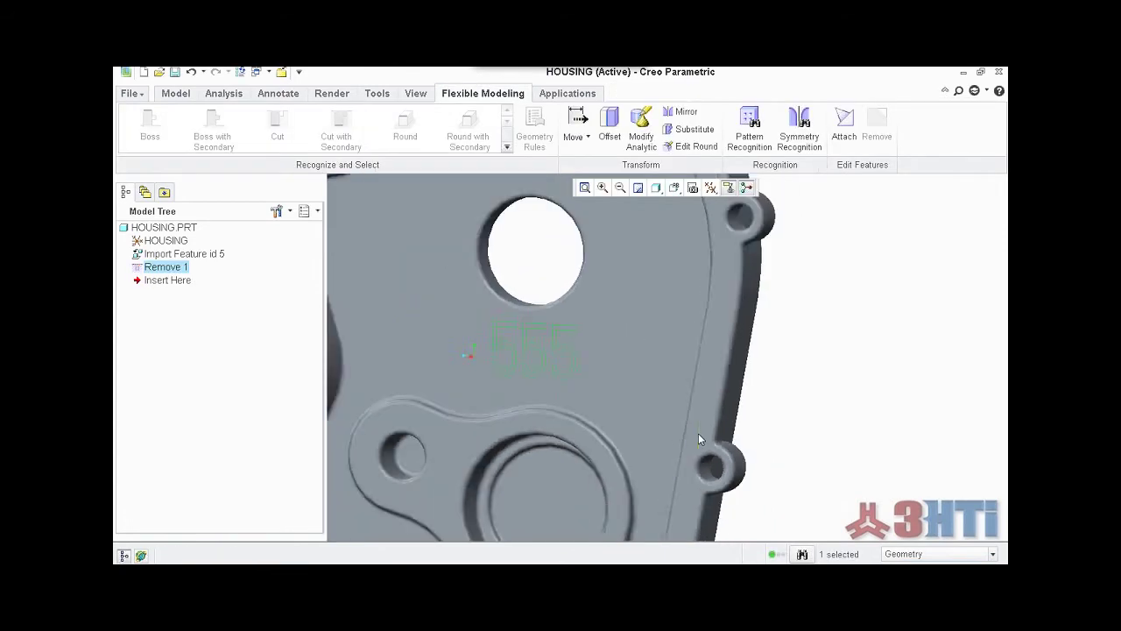
pyautogui.scroll(4, 698, 433)
pyautogui.click(796, 395)
# Step: Select the round where the inner wall meets the housing floor, including its secondary rounds
pyautogui.moveTo(798, 383); pyautogui.dragTo(788, 405, button='middle')
pyautogui.scroll(-5, 521, 346)
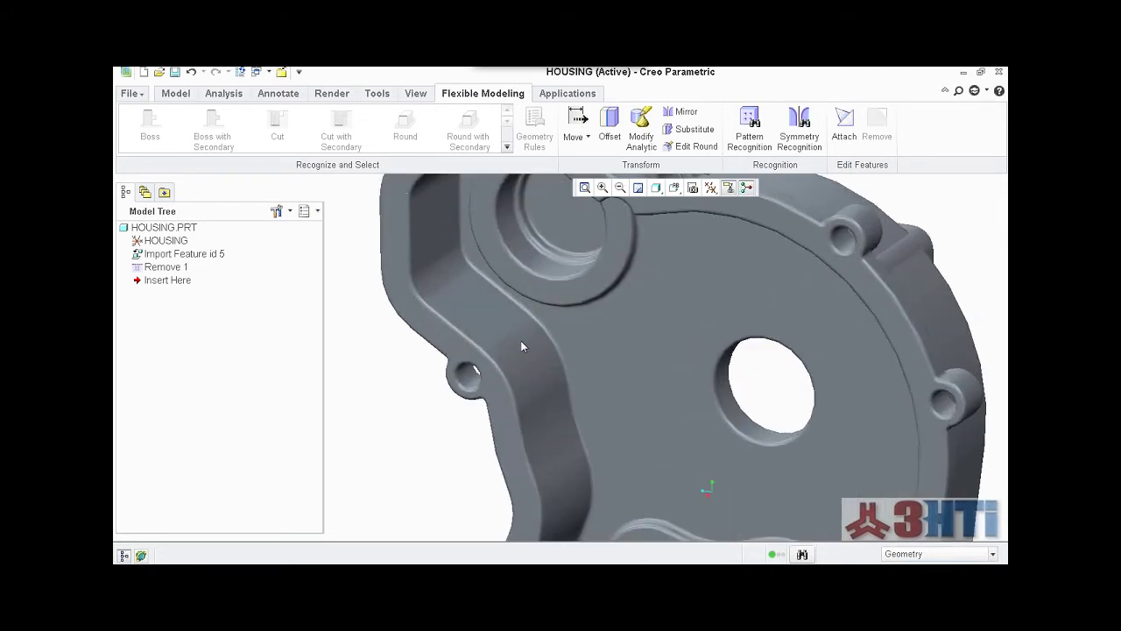
pyautogui.scroll(-5, 521, 346)
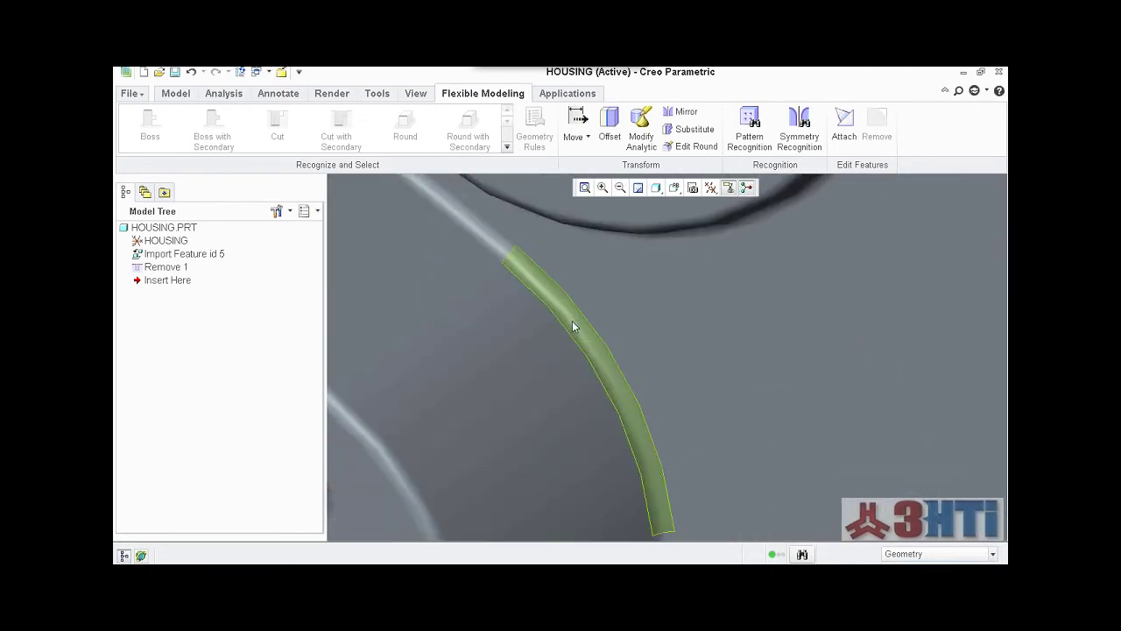
pyautogui.click(572, 325)
pyautogui.scroll(8, 548, 343)
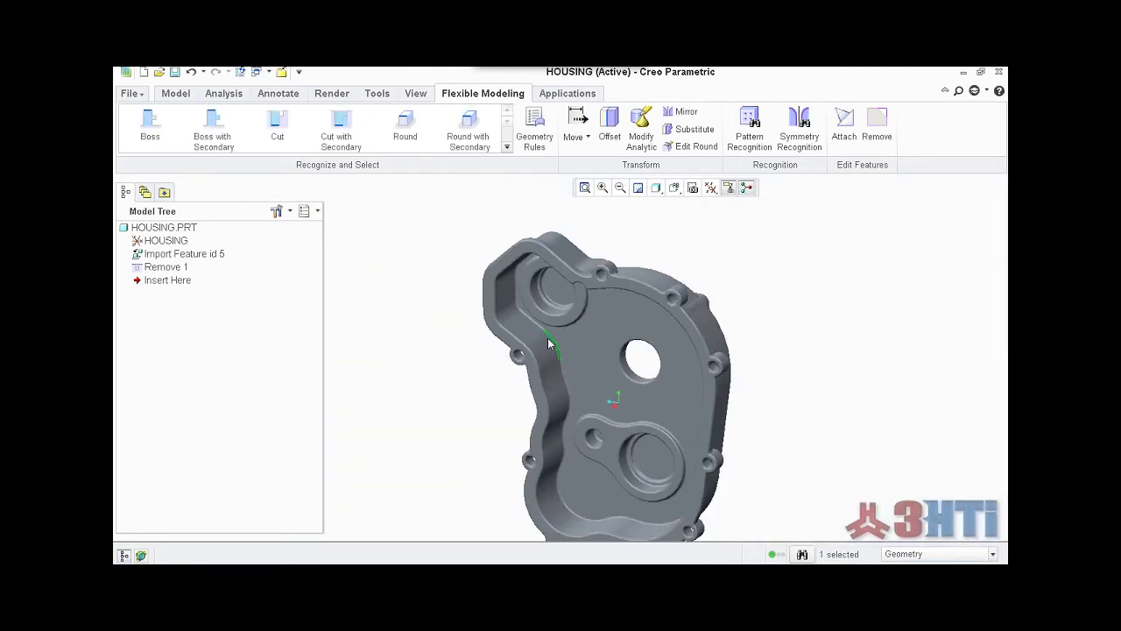
pyautogui.click(468, 132)
pyautogui.moveTo(472, 365)
pyautogui.mouseDown(button='middle')
pyautogui.moveTo(480, 328)
pyautogui.moveTo(477, 360)
pyautogui.mouseUp(button='middle')
pyautogui.scroll(-3, 545, 353)
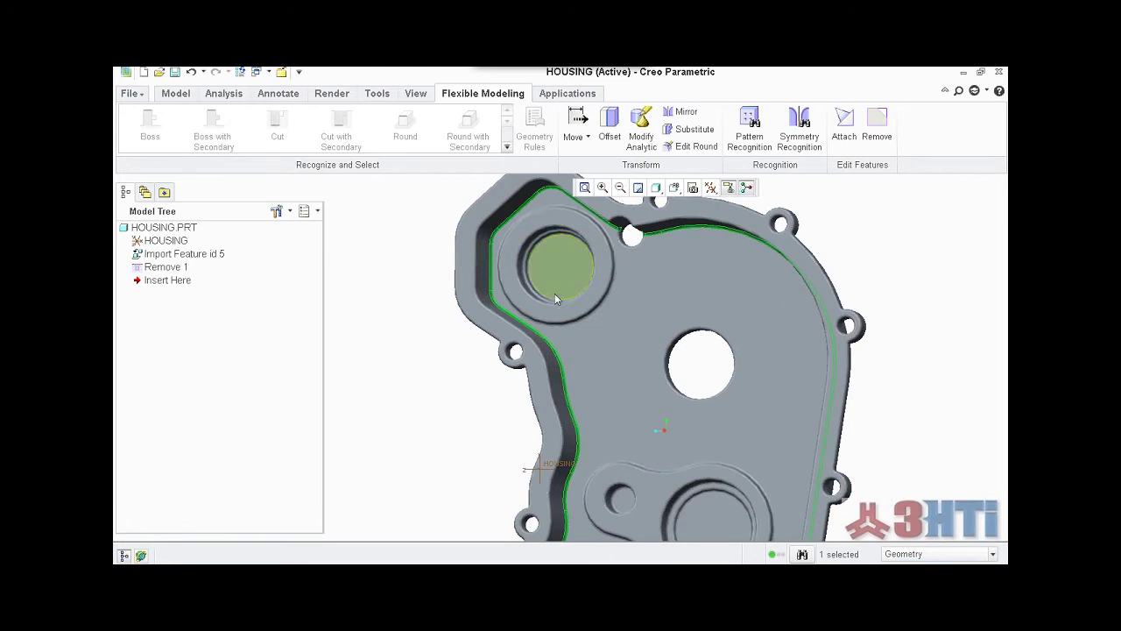
# Step: Remove the selected chain of rounds between the inner wall and the housing floor
pyautogui.scroll(3, 558, 286)
pyautogui.moveTo(558, 287)
pyautogui.mouseDown(button='middle')
pyautogui.moveTo(561, 257)
pyautogui.moveTo(561, 275)
pyautogui.mouseUp(button='middle')
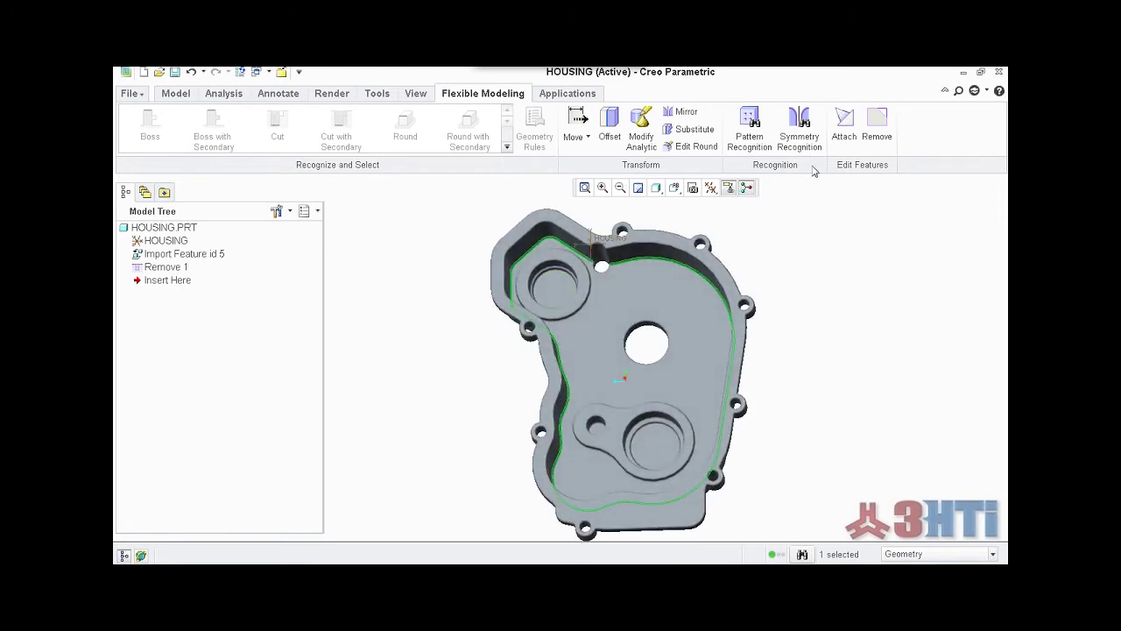
pyautogui.click(874, 133)
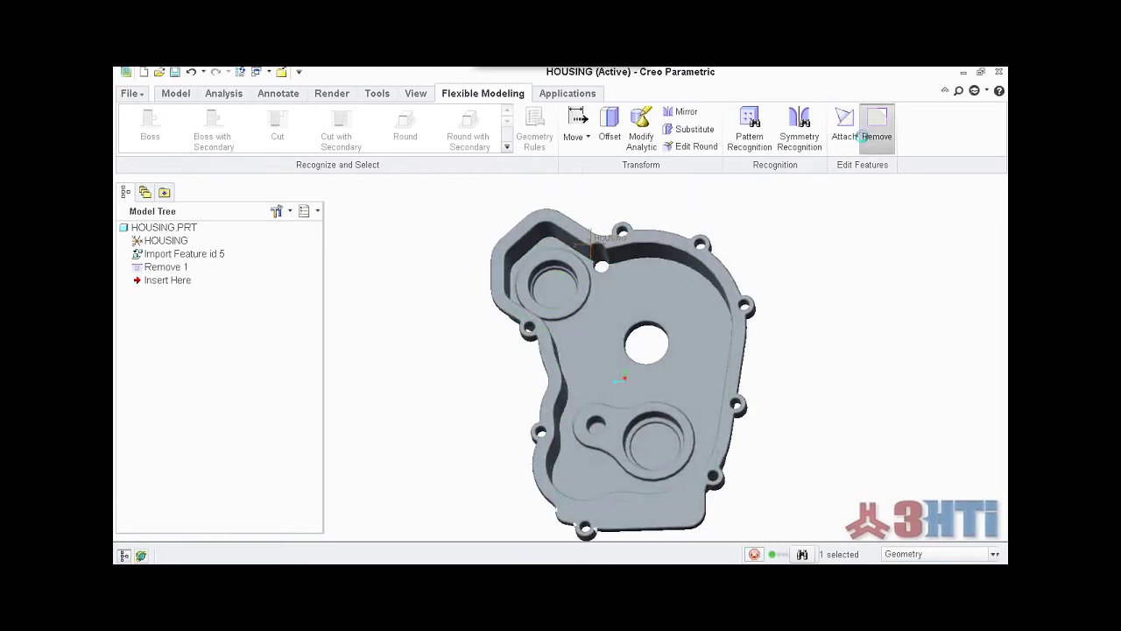
pyautogui.click(416, 129)
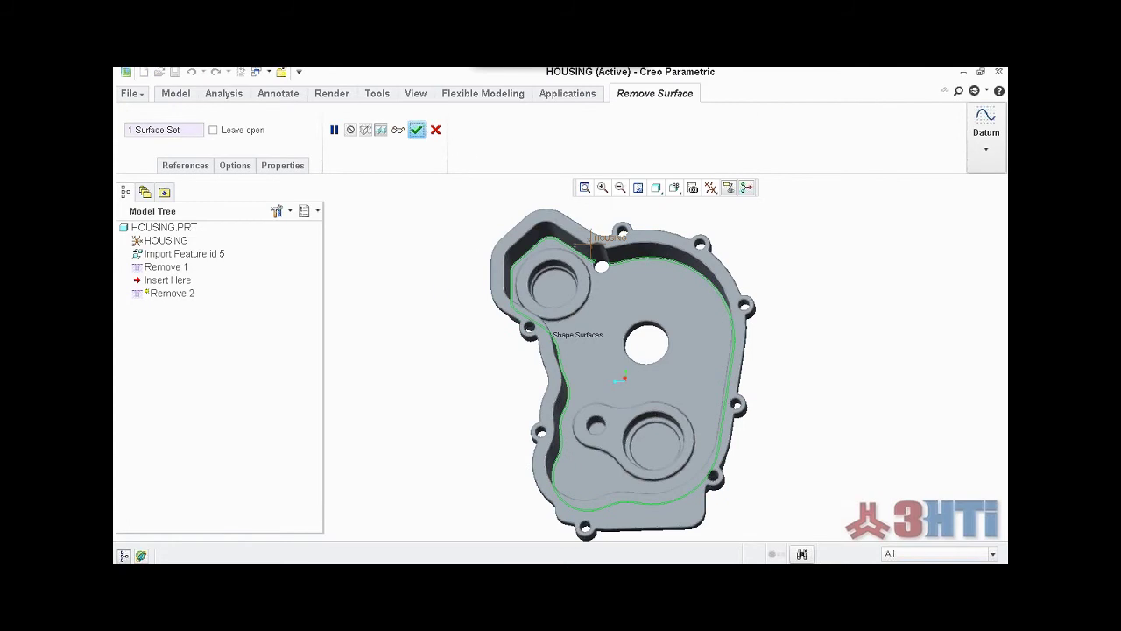
pyautogui.moveTo(447, 360); pyautogui.dragTo(428, 384, button='middle')
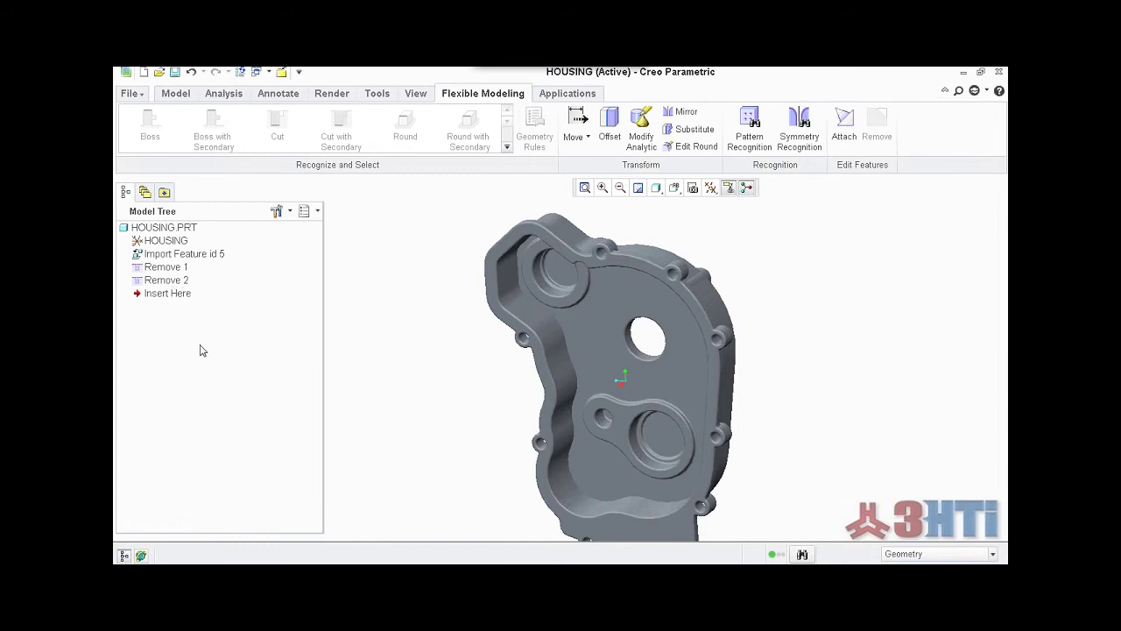
# Step: Select the round along the outer edge of the housing's rim, including its secondary rounds
pyautogui.moveTo(374, 446); pyautogui.dragTo(476, 374, button='middle')
pyautogui.scroll(8, 522, 303)
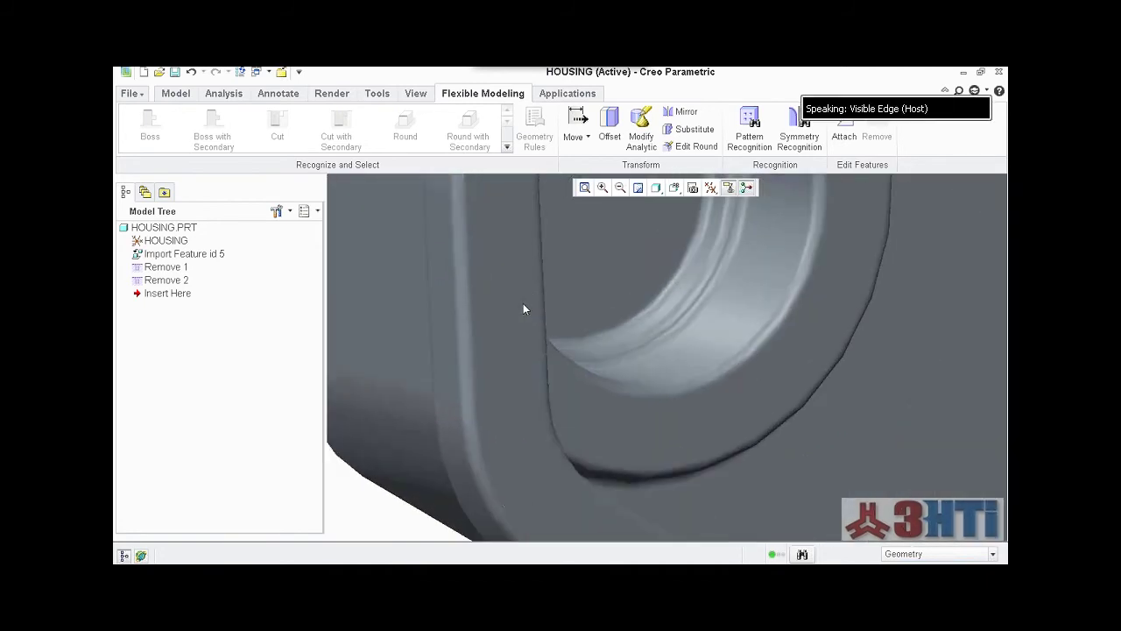
pyautogui.scroll(3, 467, 332)
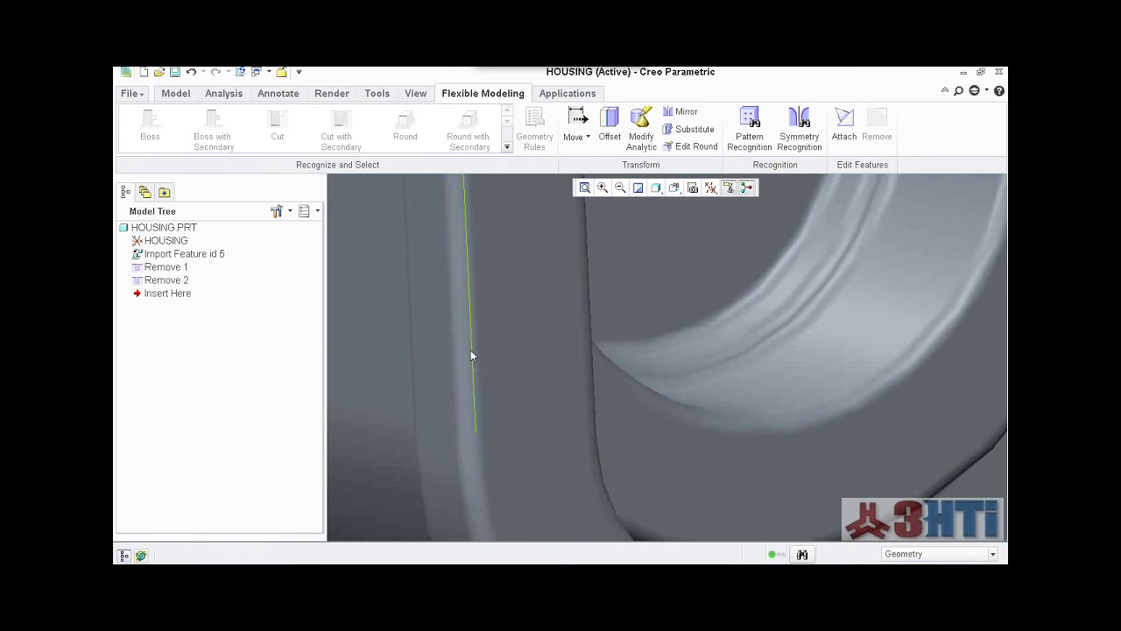
pyautogui.scroll(2, 470, 354)
pyautogui.click(467, 368)
pyautogui.scroll(-6, 464, 360)
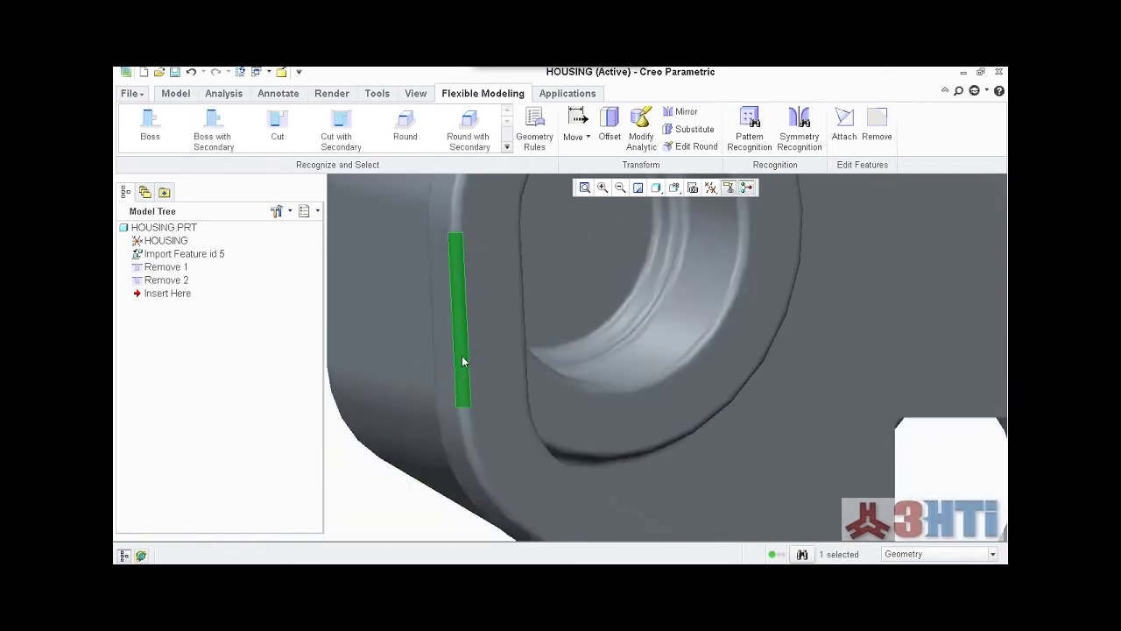
pyautogui.click(461, 150)
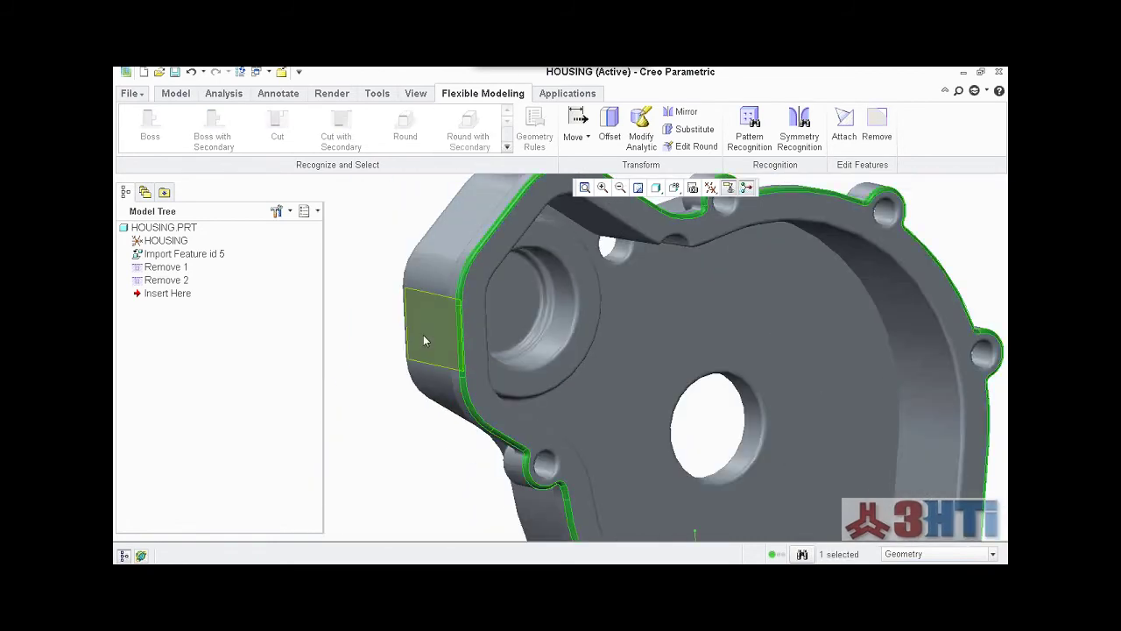
# Step: Remove the selected chain of rounds along the outer edge of the housing's rim
pyautogui.scroll(-4, 424, 338)
pyautogui.click(877, 121)
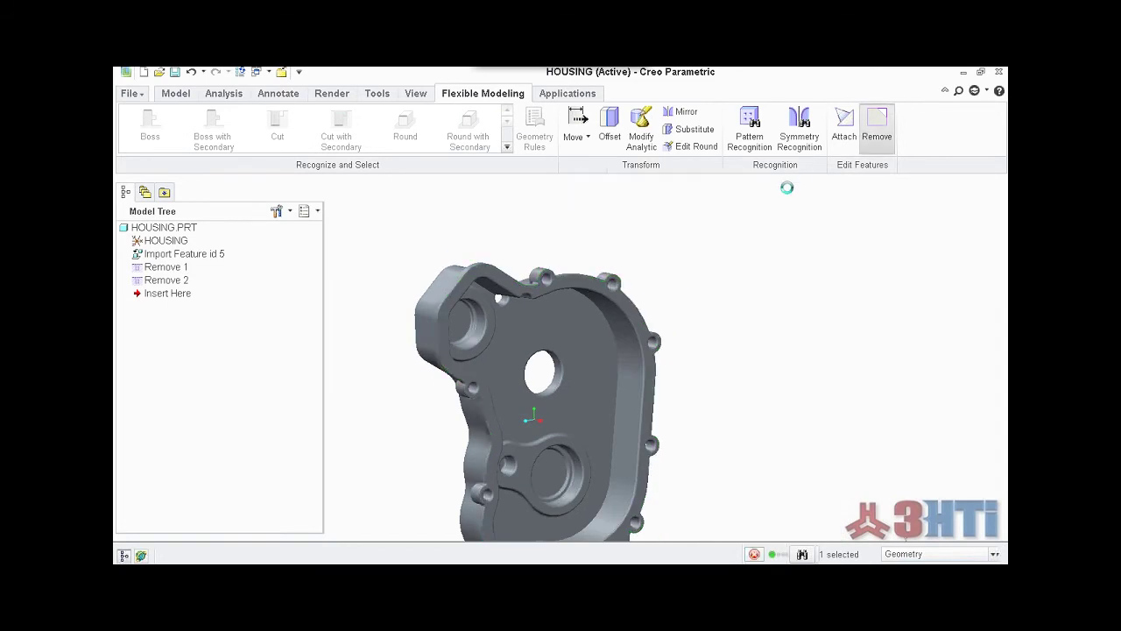
pyautogui.click(415, 130)
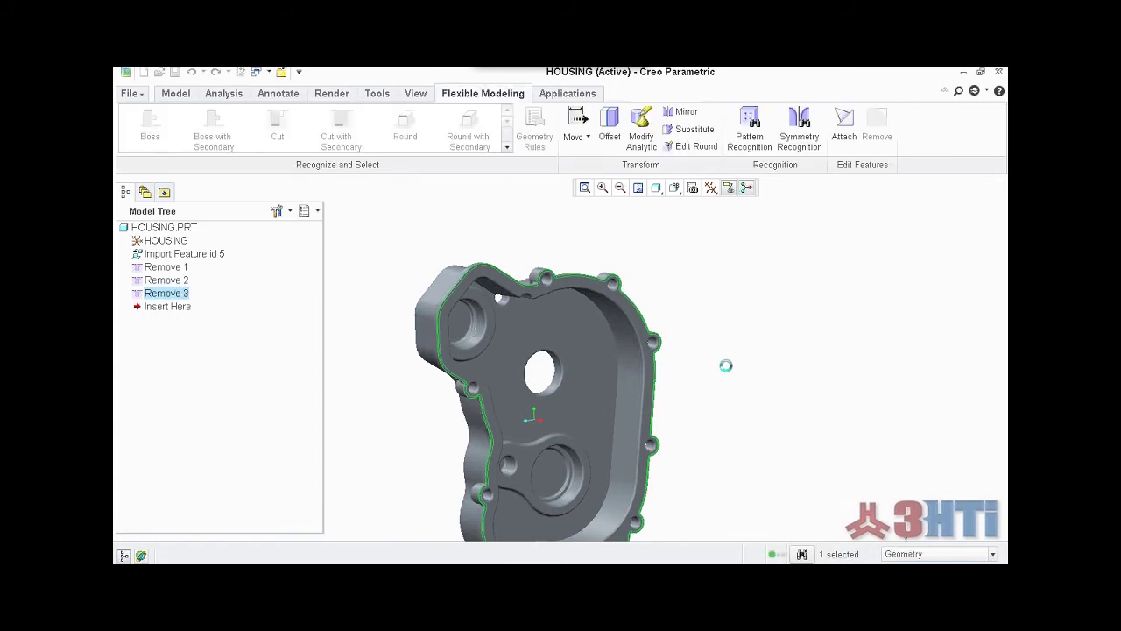
pyautogui.moveTo(726, 370); pyautogui.dragTo(678, 373, button='middle')
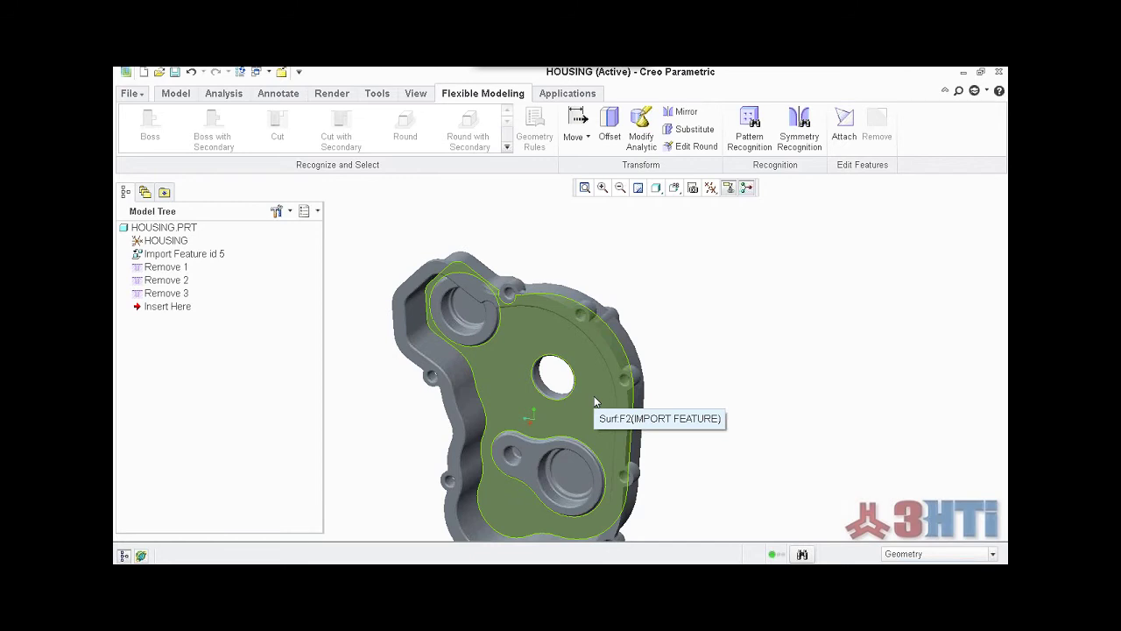
pyautogui.scroll(3, 595, 401)
pyautogui.moveTo(510, 349)
pyautogui.mouseDown(button='middle')
pyautogui.moveTo(533, 341)
pyautogui.moveTo(505, 348)
pyautogui.mouseUp(button='middle')
pyautogui.scroll(-5, 532, 400)
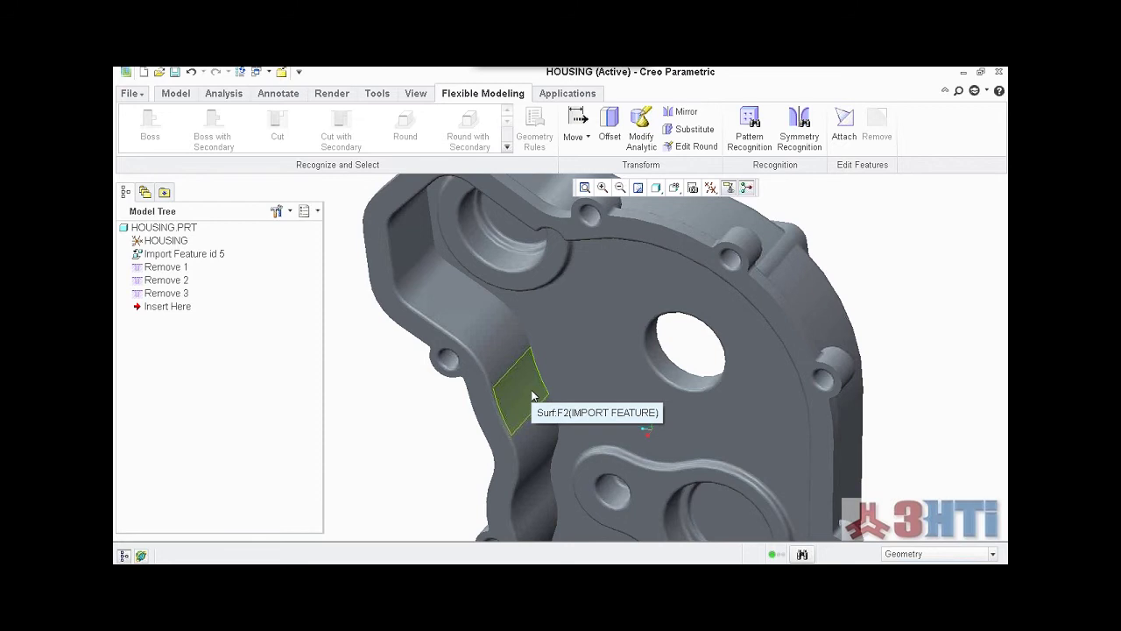
# Step: Select the round along the inner edge of the housing's rim, including its secondary rounds
pyautogui.scroll(4, 537, 351)
pyautogui.moveTo(537, 345); pyautogui.dragTo(512, 354, button='middle')
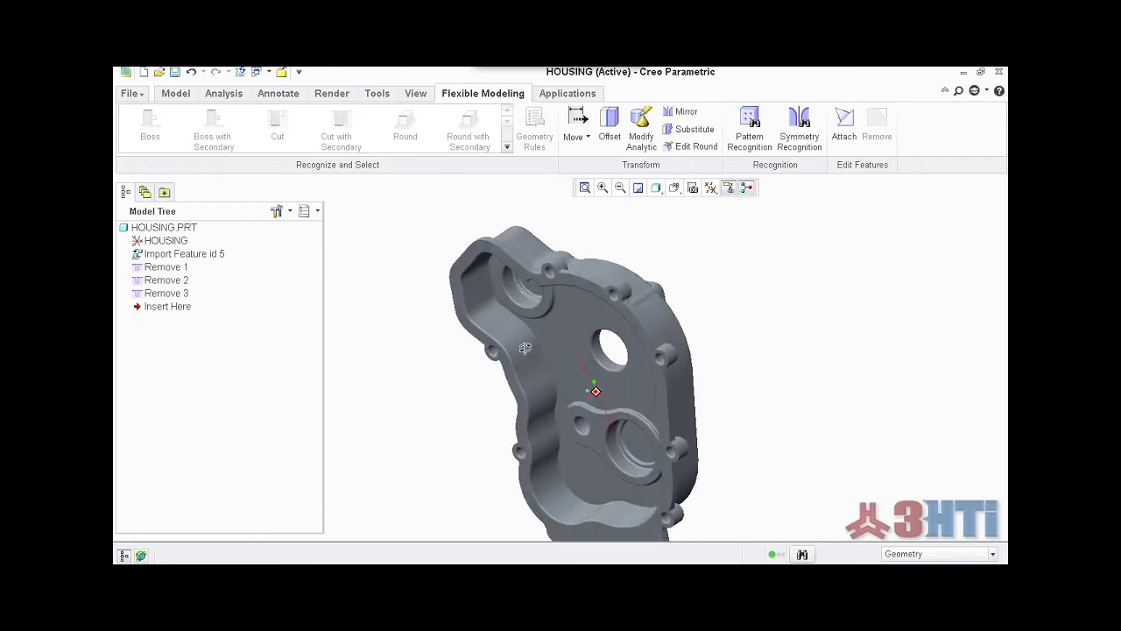
pyautogui.scroll(-4, 510, 357)
pyautogui.scroll(-5, 509, 362)
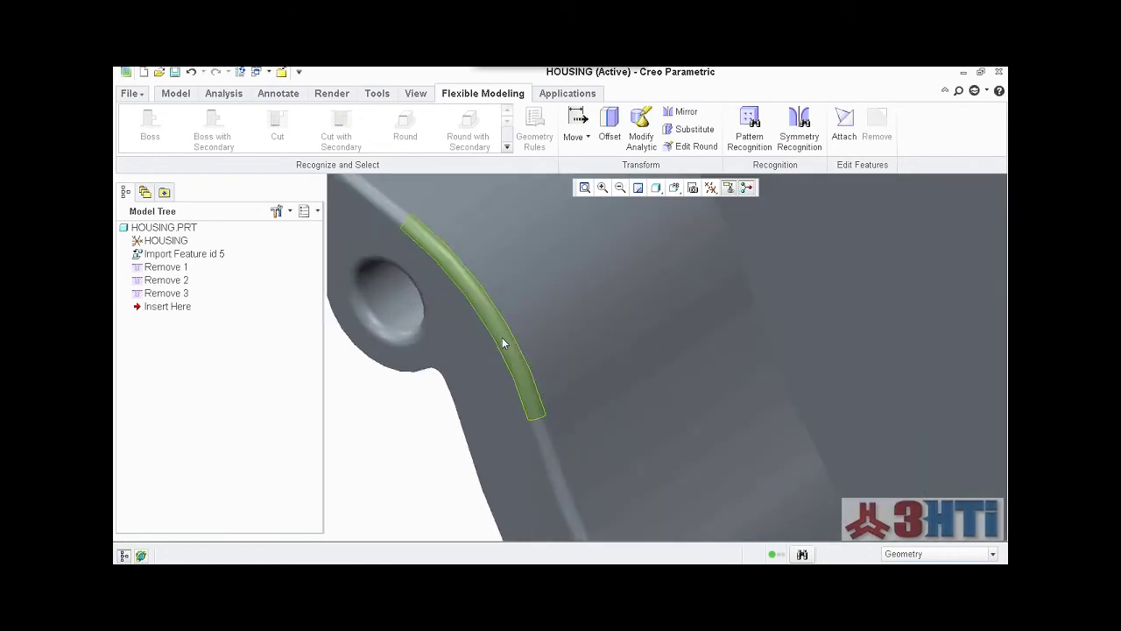
pyautogui.click(503, 344)
pyautogui.scroll(3, 504, 348)
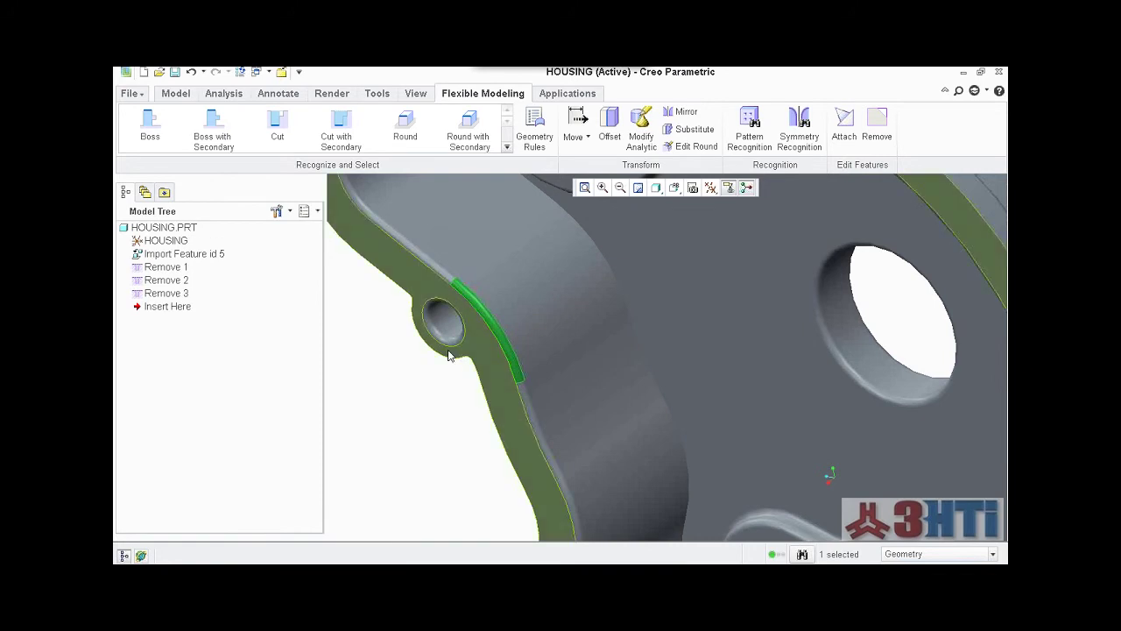
pyautogui.click(468, 131)
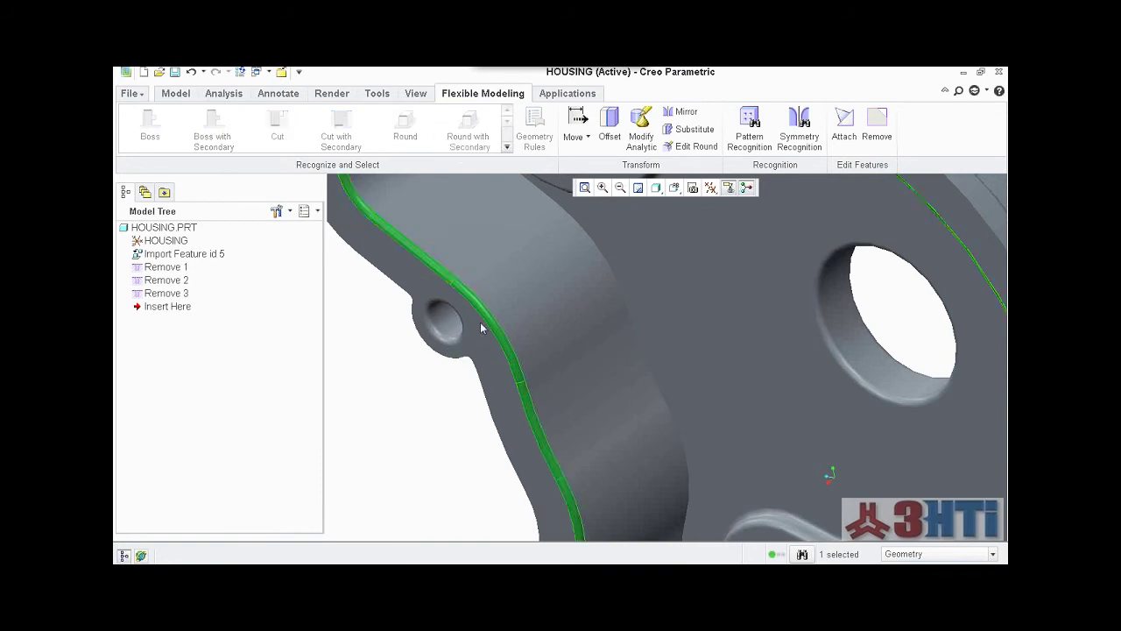
pyautogui.scroll(5, 480, 404)
pyautogui.moveTo(486, 411)
pyautogui.mouseDown(button='middle')
pyautogui.moveTo(518, 354)
pyautogui.moveTo(506, 380)
pyautogui.mouseUp(button='middle')
# Step: Edit the selected inner-rim rounds to a radius of 0.08
pyautogui.click(698, 149)
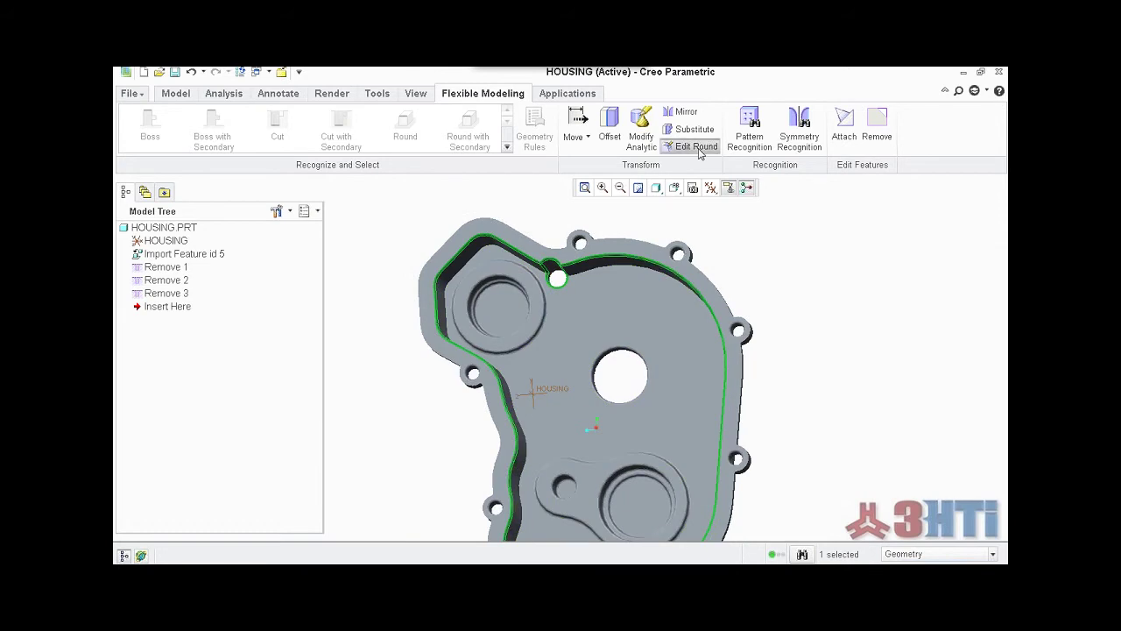
pyautogui.scroll(-5, 529, 388)
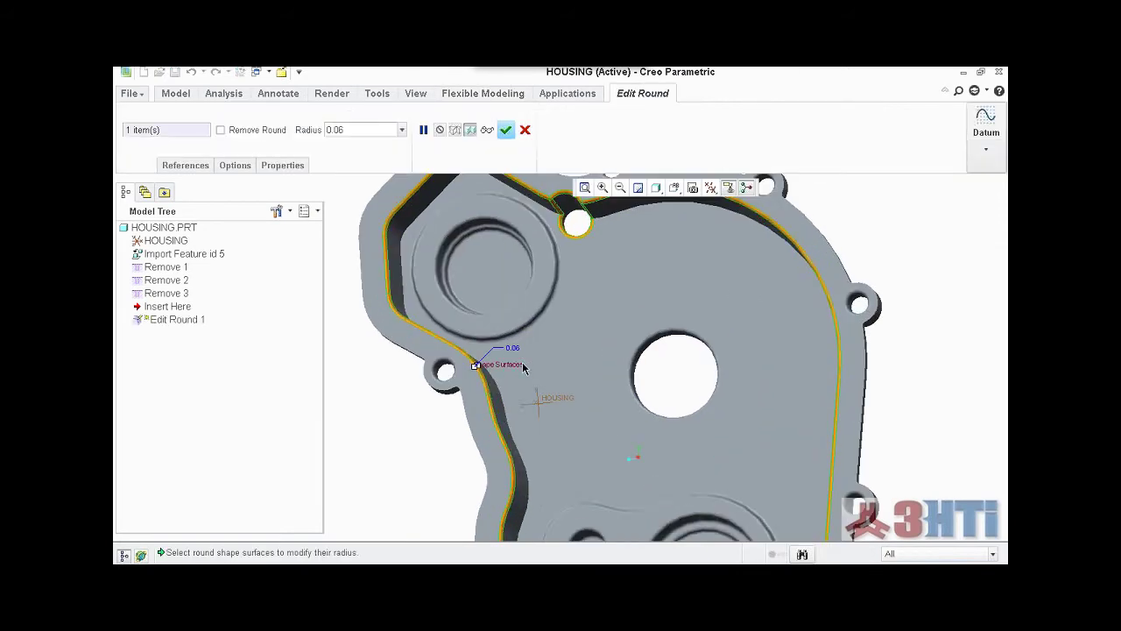
pyautogui.doubleClick(500, 343)
pyautogui.write('0')
pyautogui.press('Return')
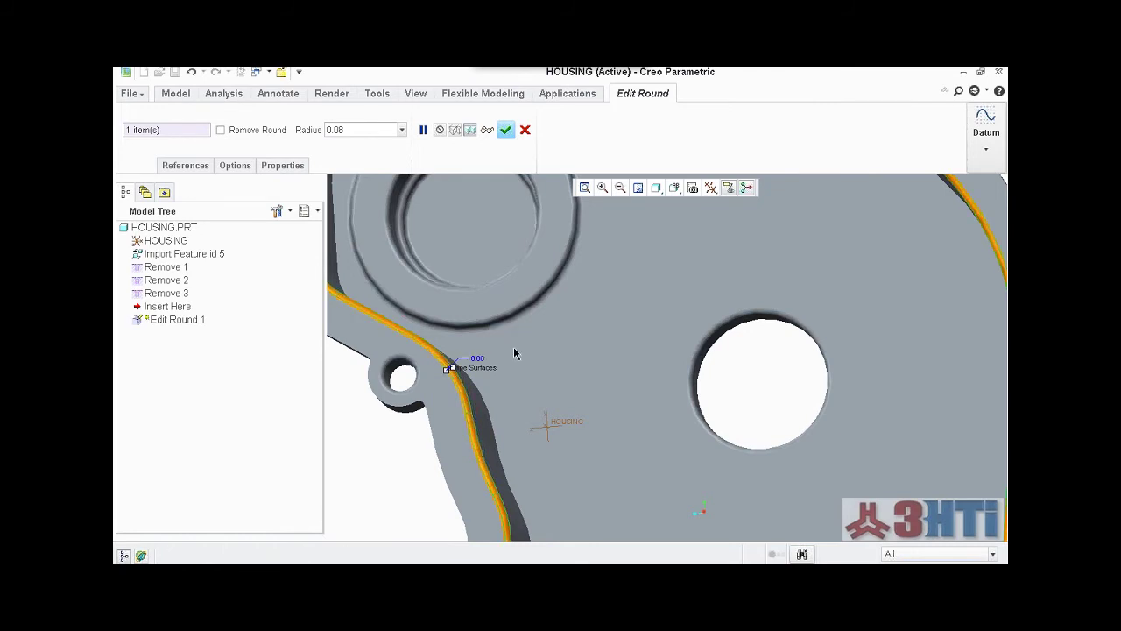
pyautogui.scroll(-3, 506, 351)
pyautogui.click(506, 131)
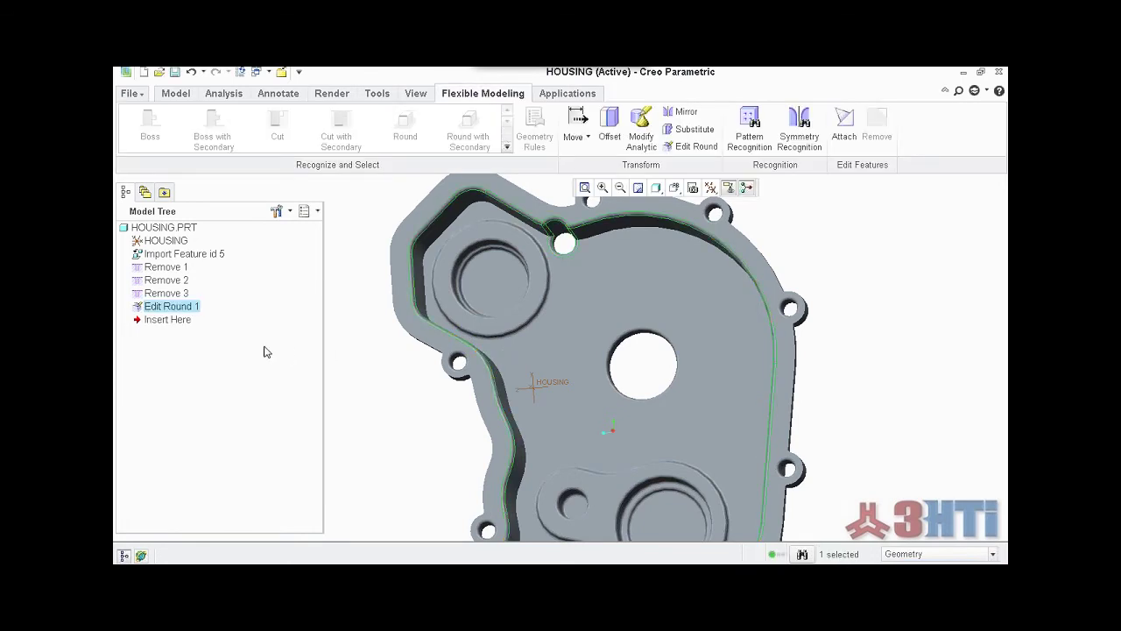
# Step: Display the edited inner-rim round's radius dimension for editing without changing it
pyautogui.rightClick(198, 313)
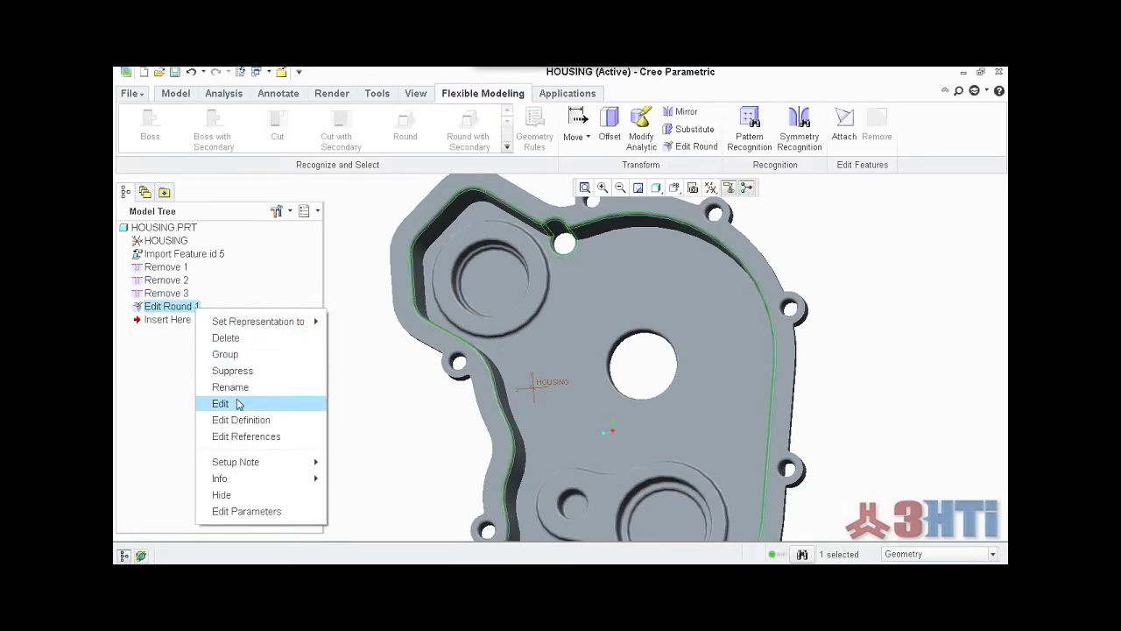
pyautogui.click(265, 404)
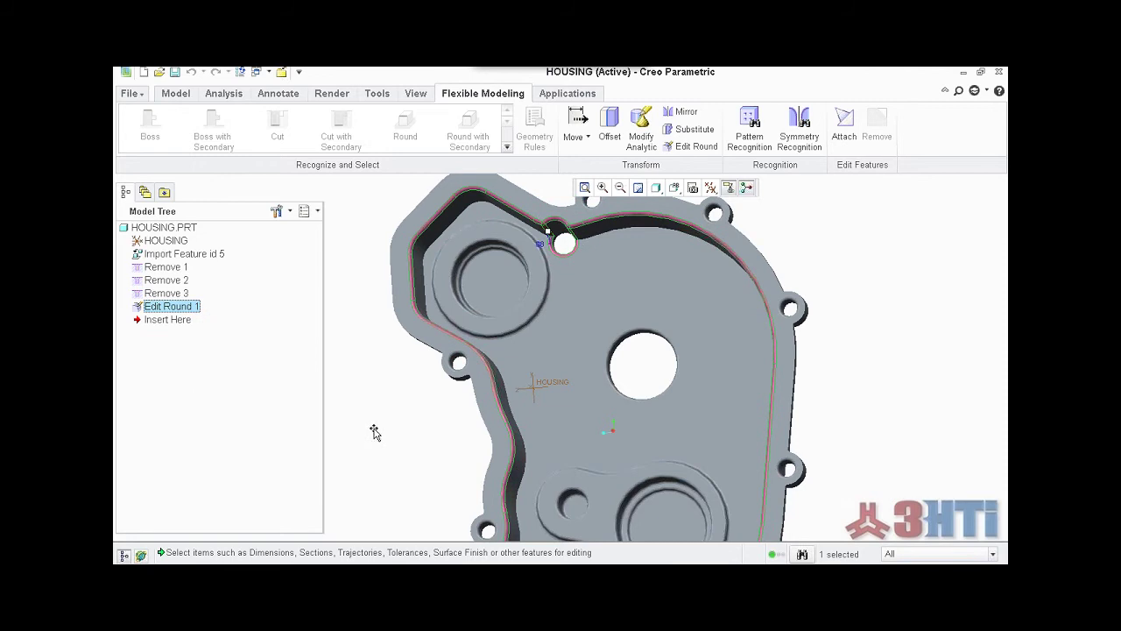
pyautogui.middleClick(903, 250)
# Step: Modify the cylindrical surface of the large through hole in the housing floor to a radius of 0.5
pyautogui.moveTo(733, 387); pyautogui.dragTo(663, 404, button='middle')
pyautogui.scroll(4, 718, 368)
pyautogui.scroll(-4, 658, 405)
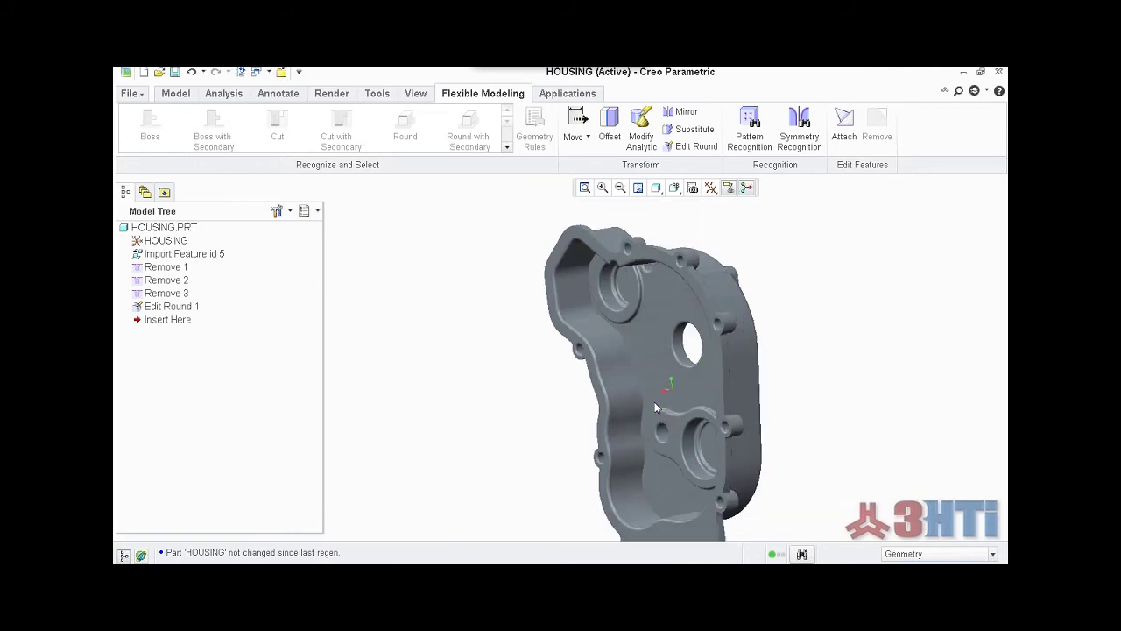
pyautogui.scroll(-2, 684, 366)
pyautogui.scroll(-1, 684, 366)
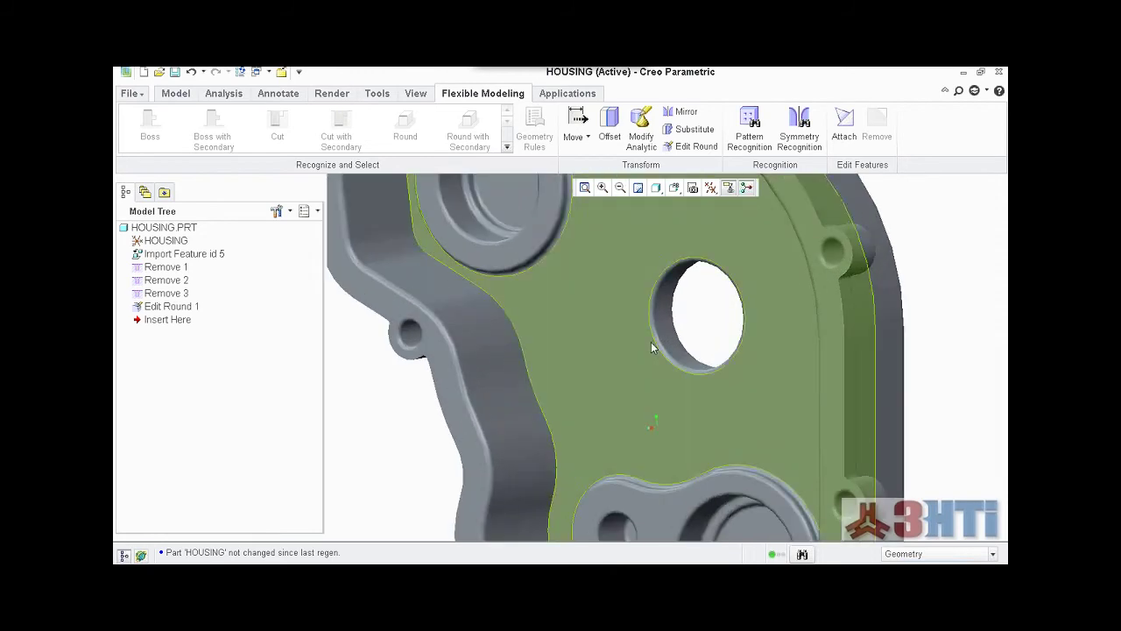
pyautogui.scroll(-2, 668, 337)
pyautogui.click(674, 333)
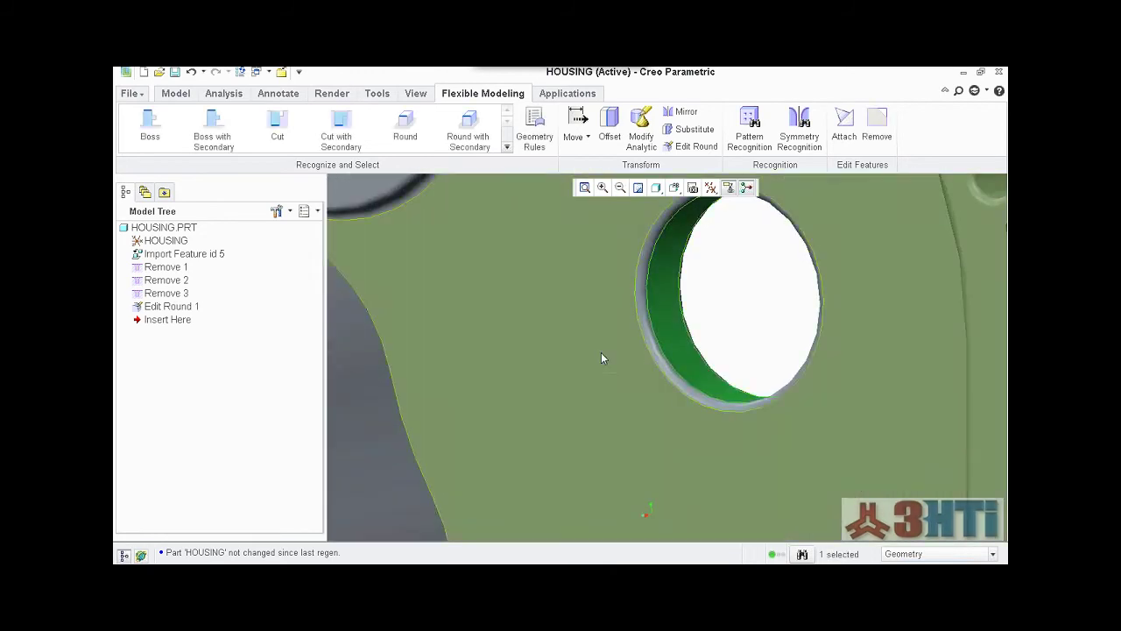
pyautogui.scroll(3, 601, 352)
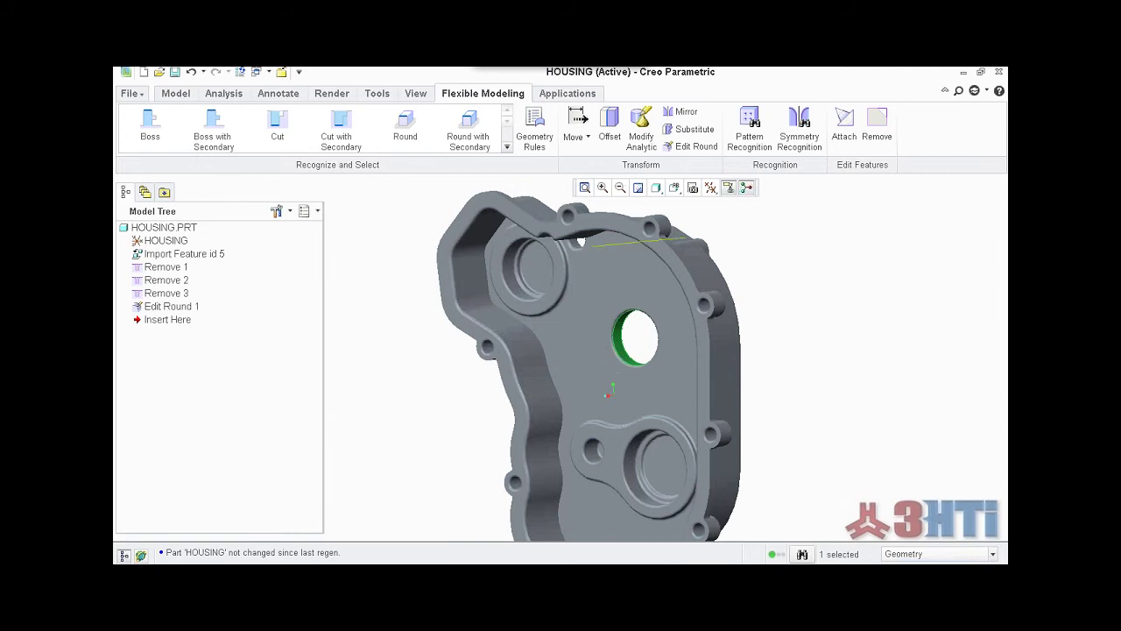
pyautogui.click(641, 127)
pyautogui.scroll(-3, 604, 315)
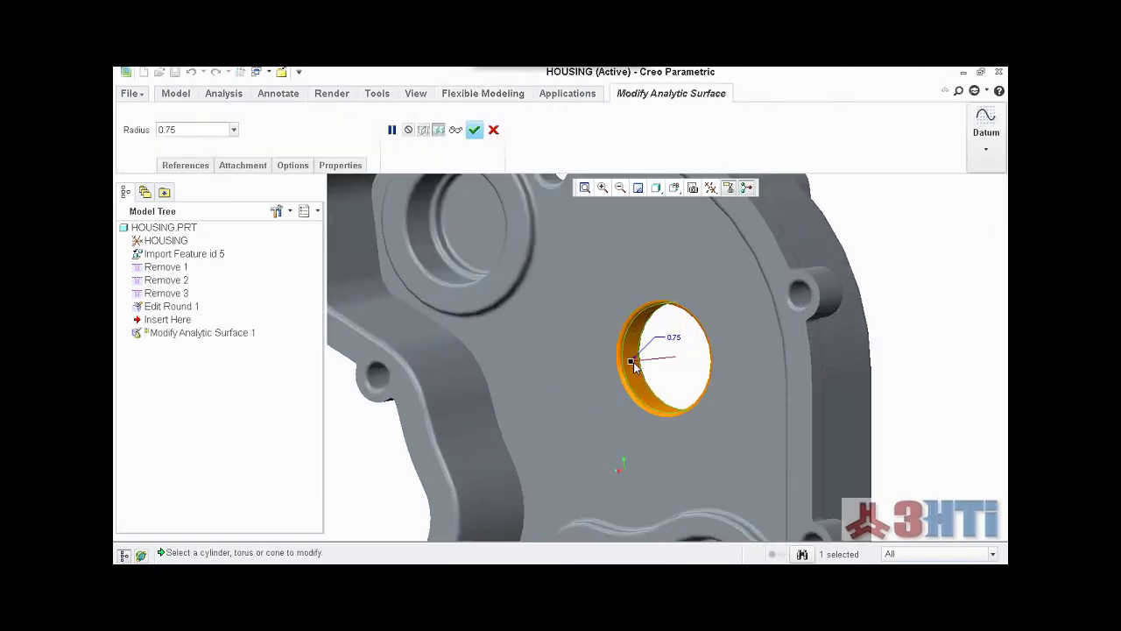
pyautogui.moveTo(631, 361); pyautogui.dragTo(644, 363)
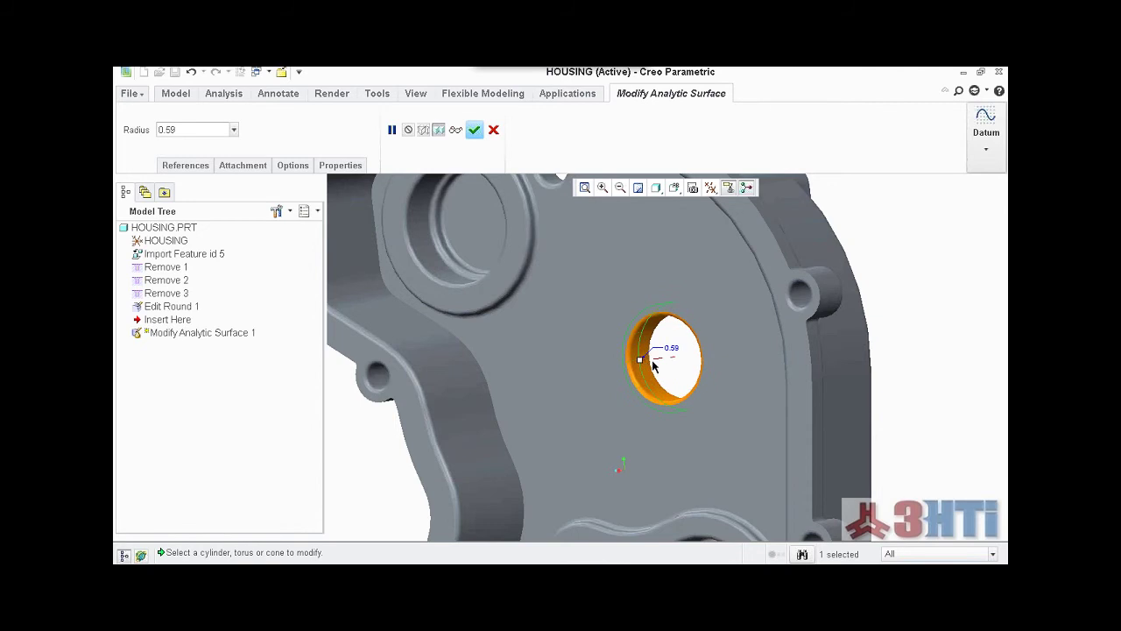
pyautogui.doubleClick(674, 348)
pyautogui.write('.5')
pyautogui.press('Return')
pyautogui.click(474, 129)
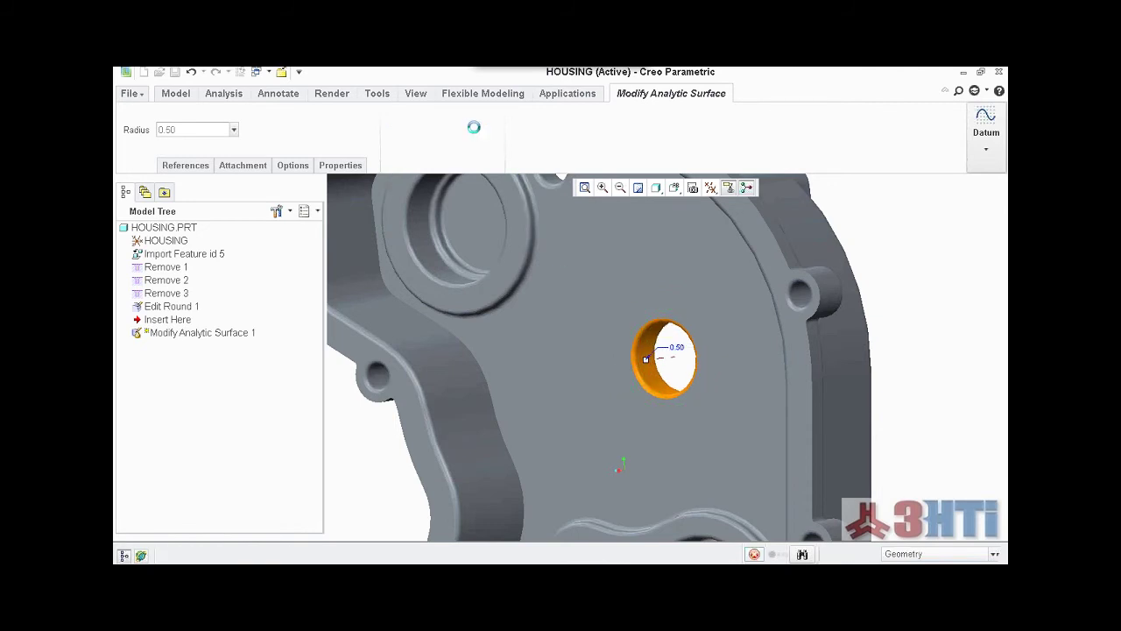
# Step: Examine the mounting bosses around the housing's outer edge from the inside and outside of the part
pyautogui.scroll(-5, 490, 373)
pyautogui.moveTo(701, 338); pyautogui.dragTo(504, 333, button='middle')
pyautogui.moveTo(580, 353); pyautogui.dragTo(553, 352, button='middle')
pyautogui.scroll(-3, 624, 354)
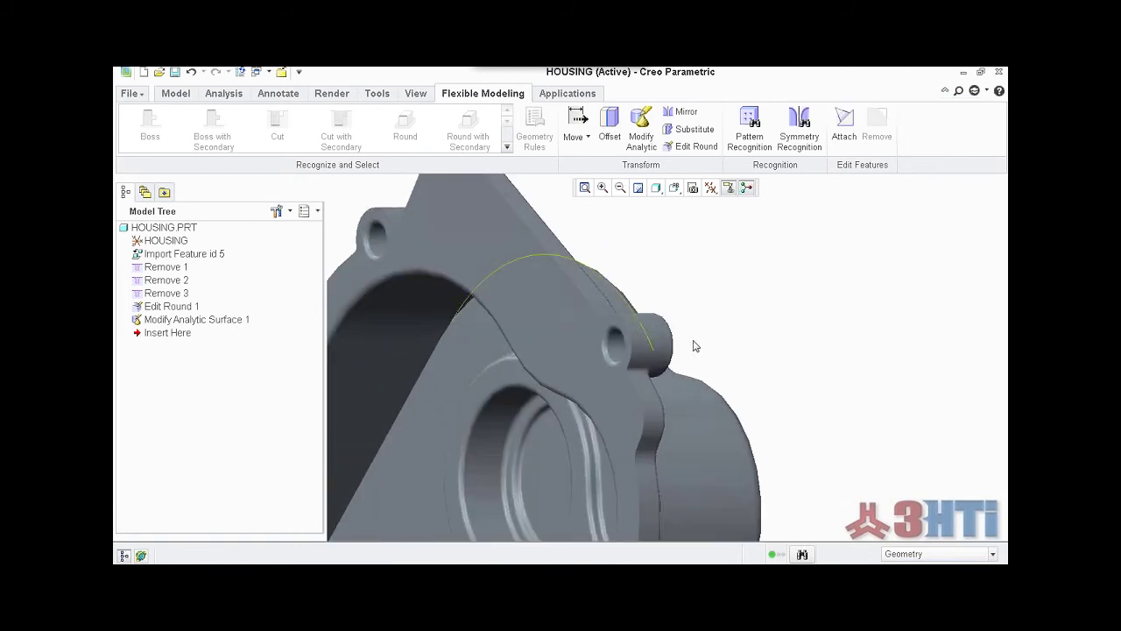
pyautogui.scroll(4, 659, 357)
pyautogui.moveTo(662, 357); pyautogui.dragTo(535, 343, button='middle')
pyautogui.scroll(-3, 528, 343)
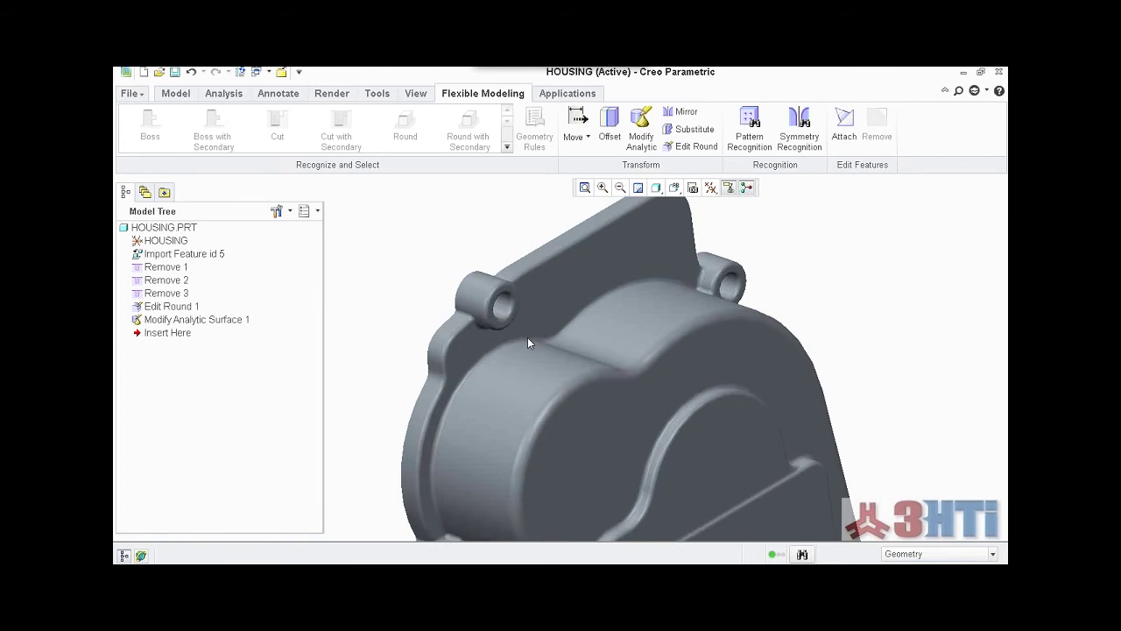
pyautogui.scroll(5, 521, 329)
pyautogui.moveTo(521, 328); pyautogui.dragTo(597, 303, button='middle')
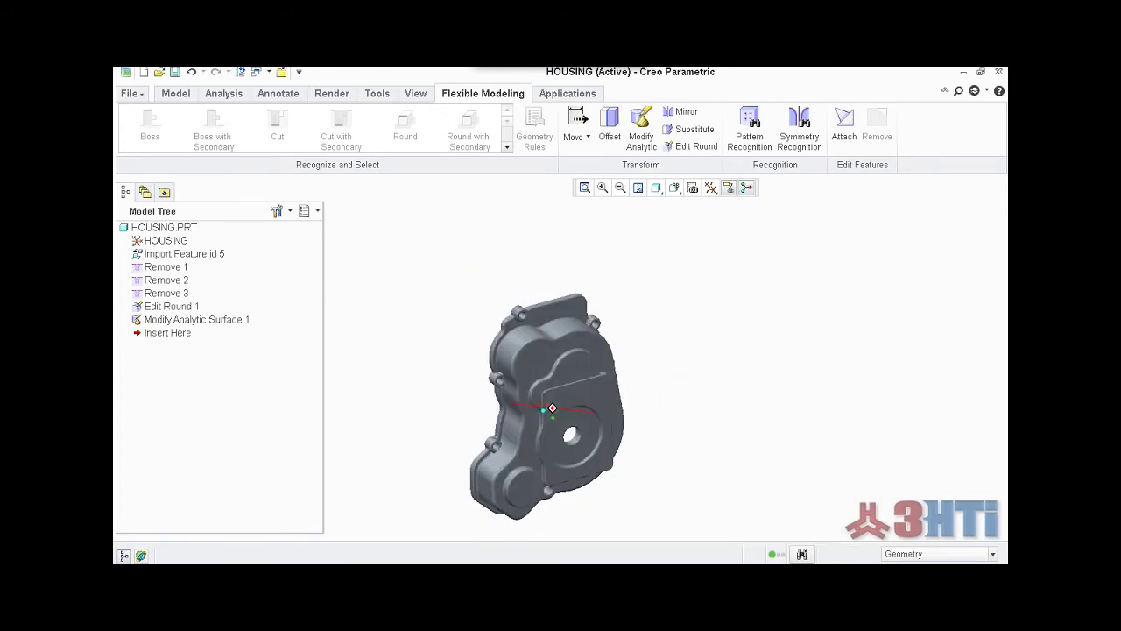
# Step: Select both outer cylindrical surfaces of the mounting boss beside the straight flange section
pyautogui.scroll(-3, 509, 329)
pyautogui.scroll(-2, 519, 330)
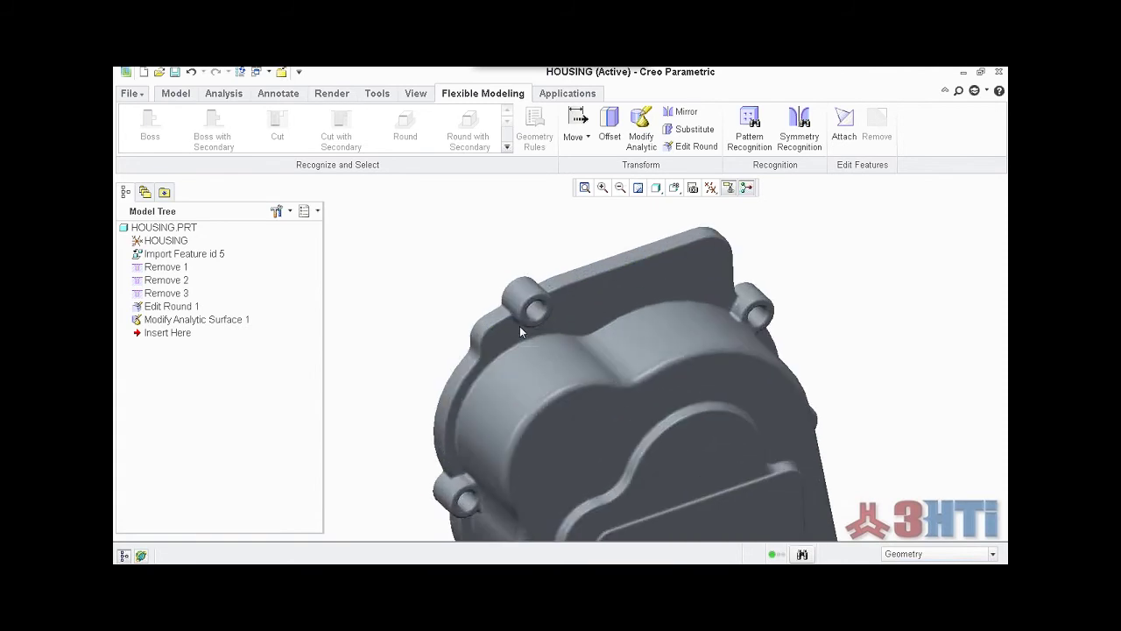
pyautogui.scroll(-2, 531, 315)
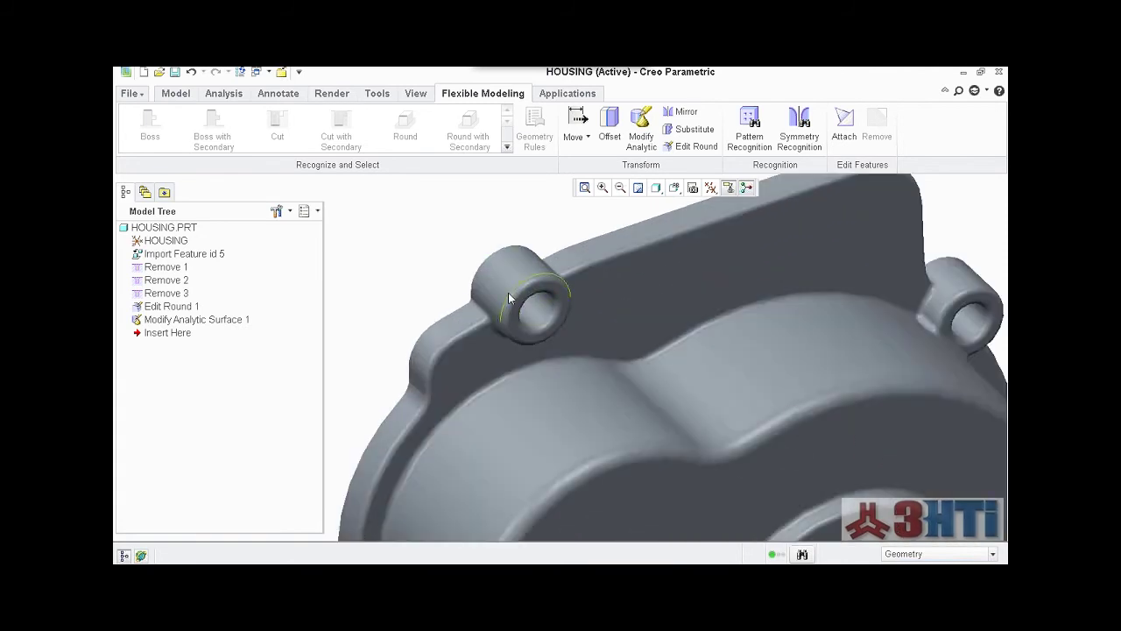
pyautogui.scroll(5, 504, 287)
pyautogui.scroll(-5, 505, 290)
pyautogui.click(510, 278)
pyautogui.scroll(2, 510, 278)
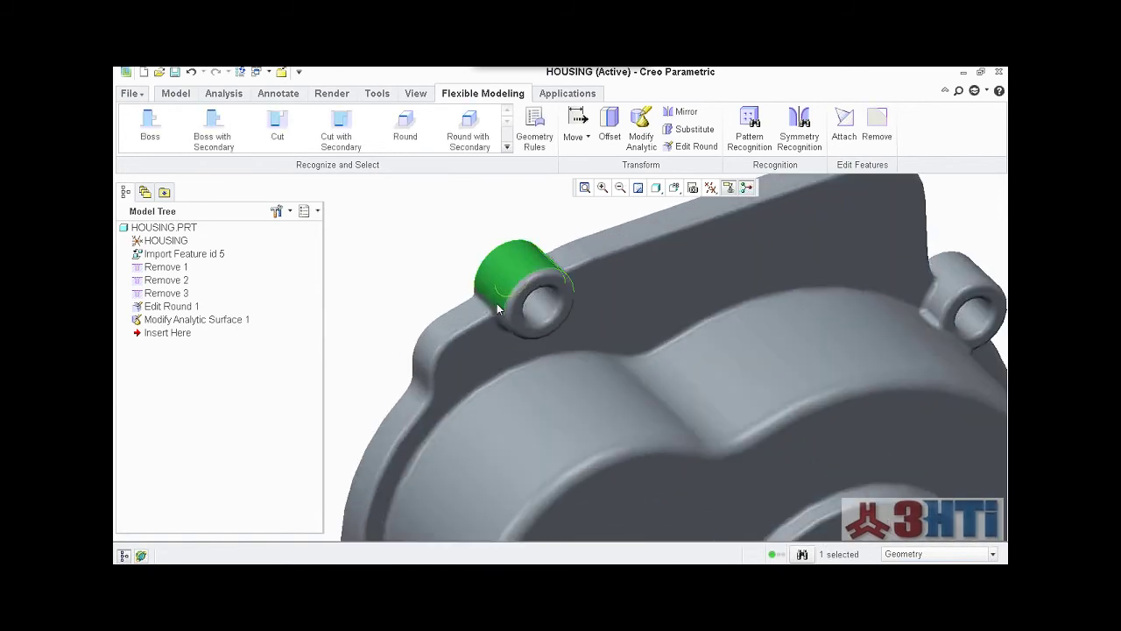
pyautogui.scroll(-8, 512, 298)
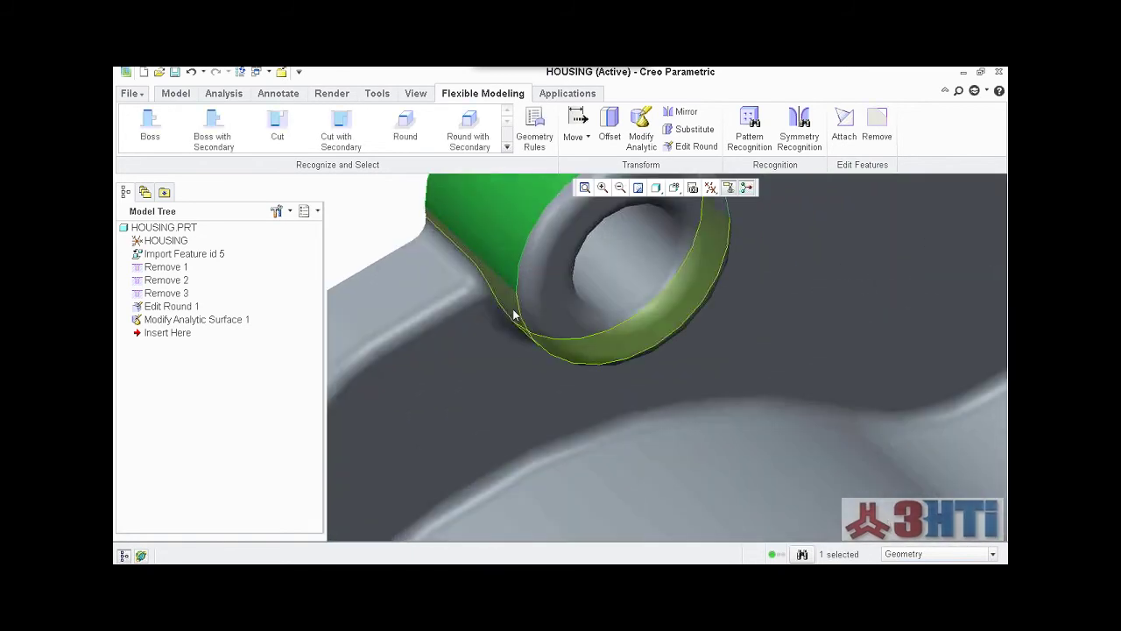
pyautogui.keyDown('ctrl'); pyautogui.click(514, 316); pyautogui.keyUp('ctrl')
pyautogui.scroll(8, 527, 346)
# Step: Add the two rounds at the hole's rim-side opening and both bore surfaces of the boss to the selection
pyautogui.moveTo(532, 345); pyautogui.dragTo(630, 384, button='middle')
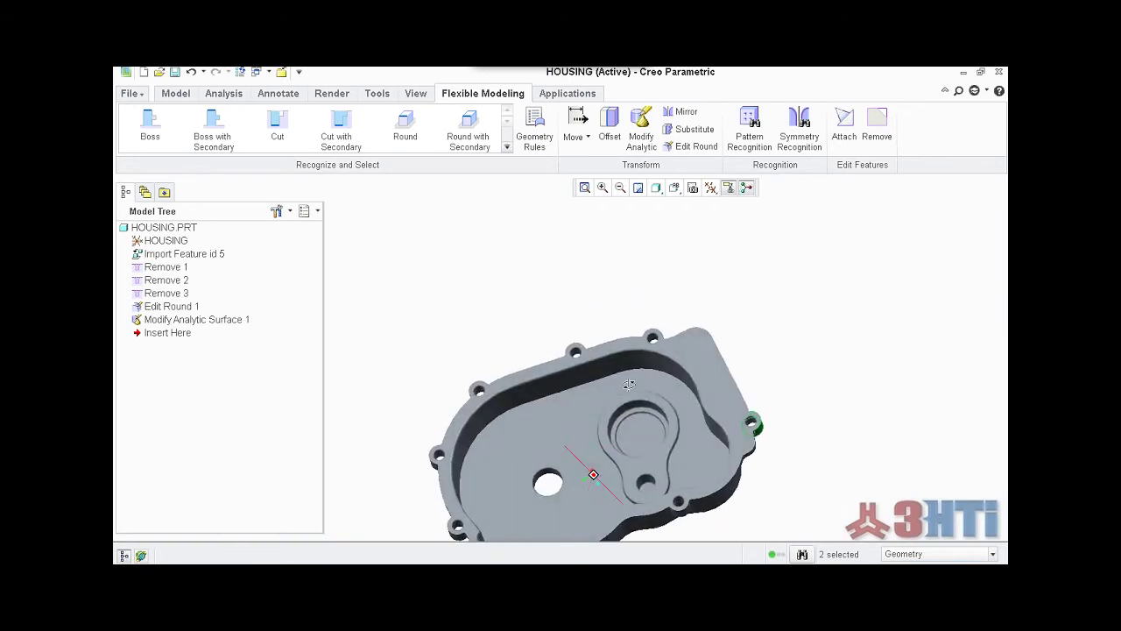
pyautogui.scroll(-10, 740, 420)
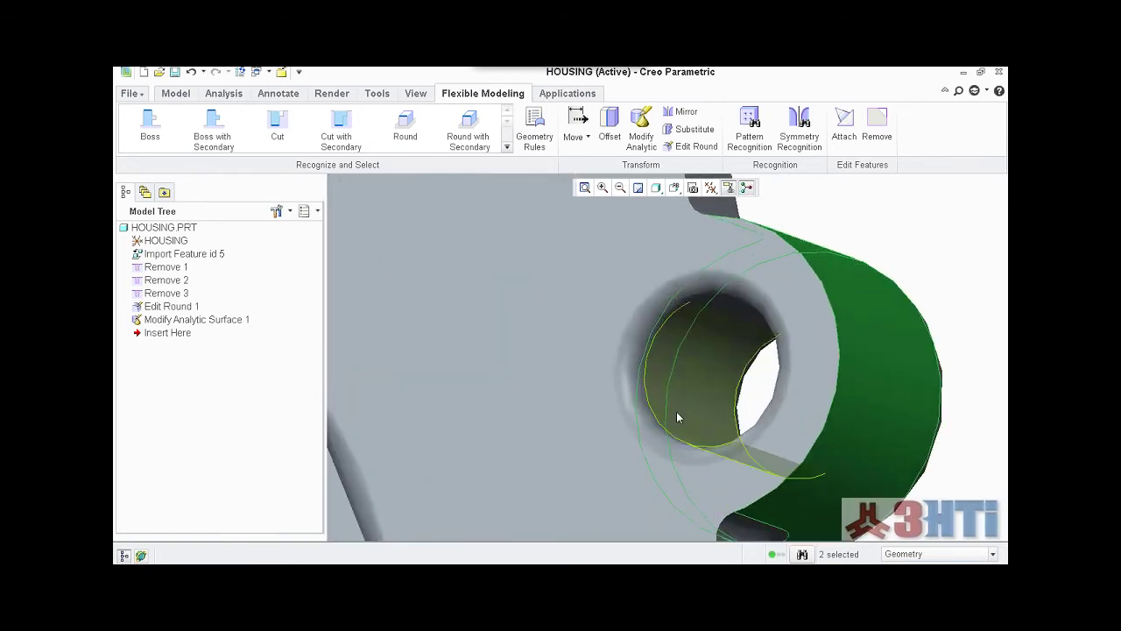
pyautogui.keyDown('ctrl'); pyautogui.click(649, 320); pyautogui.keyUp('ctrl')
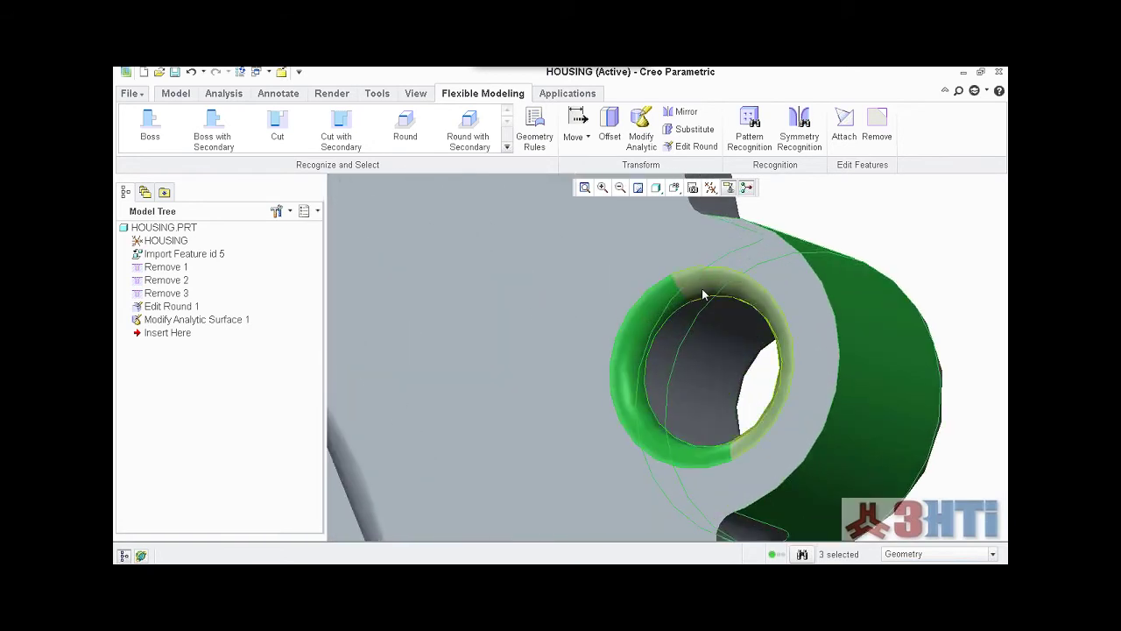
pyautogui.keyDown('ctrl'); pyautogui.click(703, 295); pyautogui.keyUp('ctrl')
pyautogui.keyDown('ctrl'); pyautogui.click(707, 416); pyautogui.keyUp('ctrl')
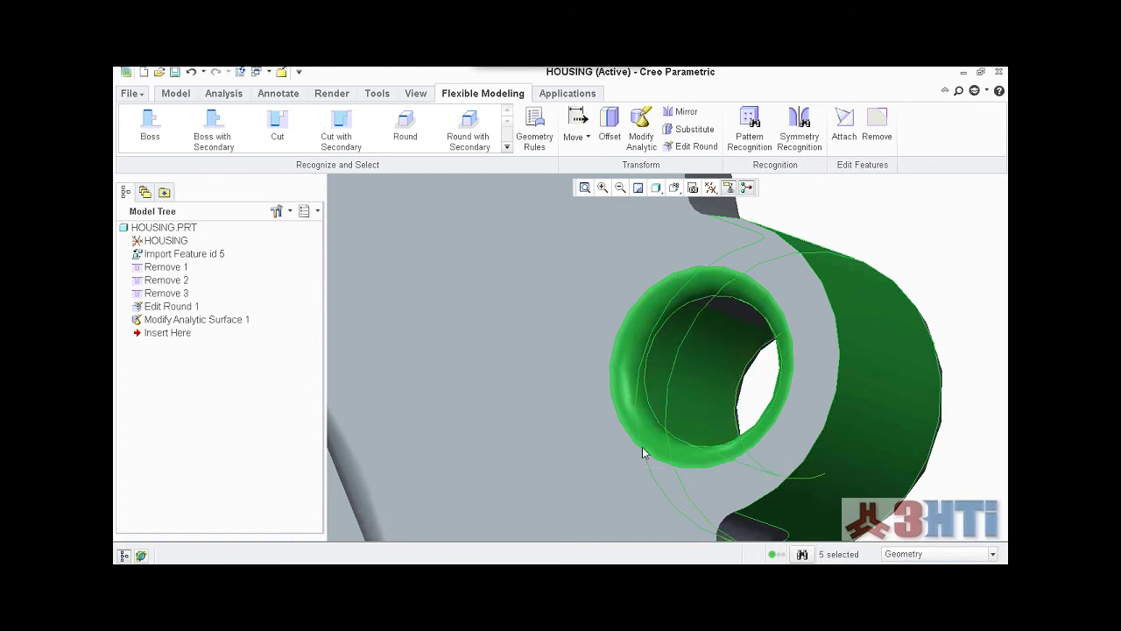
pyautogui.scroll(3, 673, 410)
pyautogui.moveTo(663, 396); pyautogui.dragTo(732, 382, button='middle')
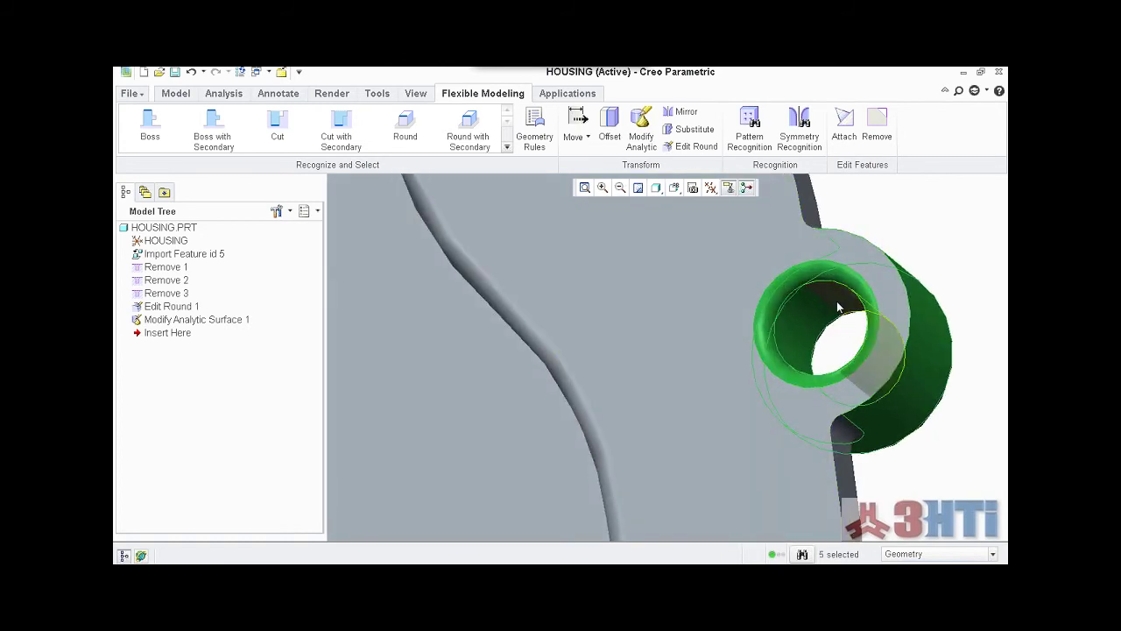
pyautogui.keyDown('ctrl'); pyautogui.click(845, 329); pyautogui.keyUp('ctrl')
# Step: Add the end face and the outer and inner rounds at the boss's free end to the selection
pyautogui.scroll(5, 823, 337)
pyautogui.moveTo(765, 350); pyautogui.dragTo(497, 345, button='middle')
pyautogui.scroll(-5, 433, 329)
pyautogui.scroll(-3, 431, 299)
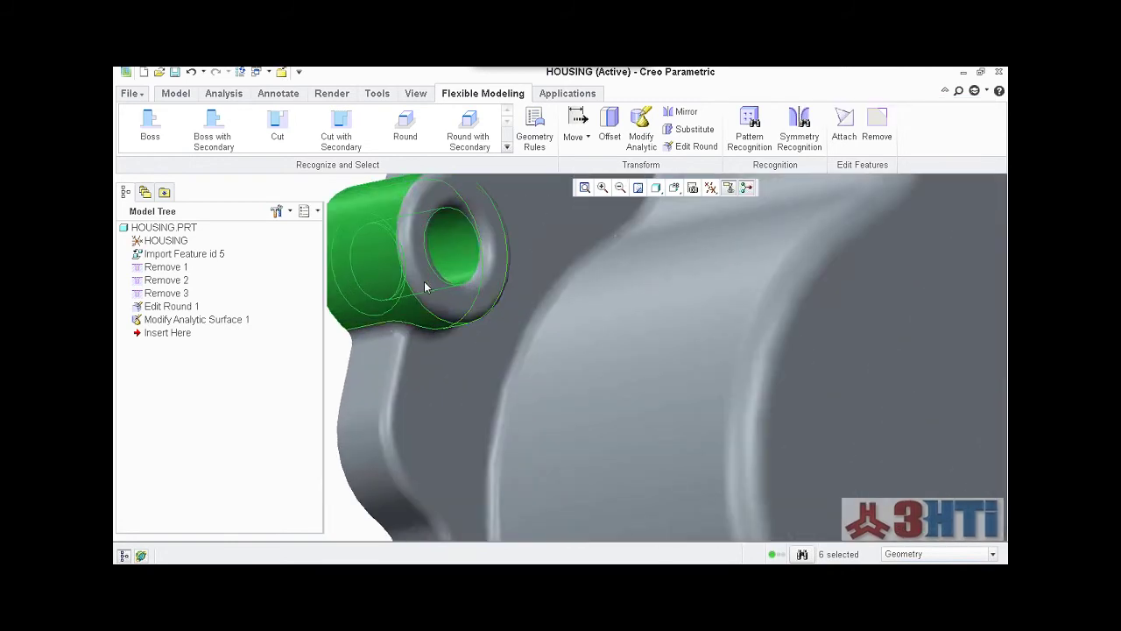
pyautogui.keyDown('ctrl'); pyautogui.click(417, 286); pyautogui.keyUp('ctrl')
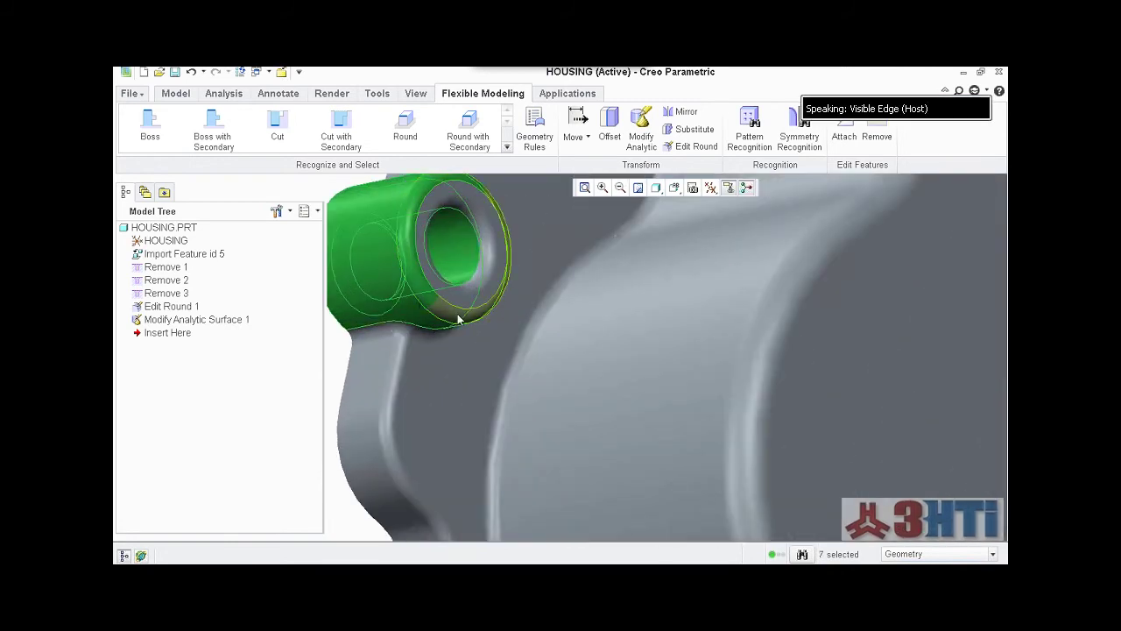
pyautogui.scroll(-2, 486, 278)
pyautogui.keyDown('ctrl'); pyautogui.click(510, 293); pyautogui.keyUp('ctrl')
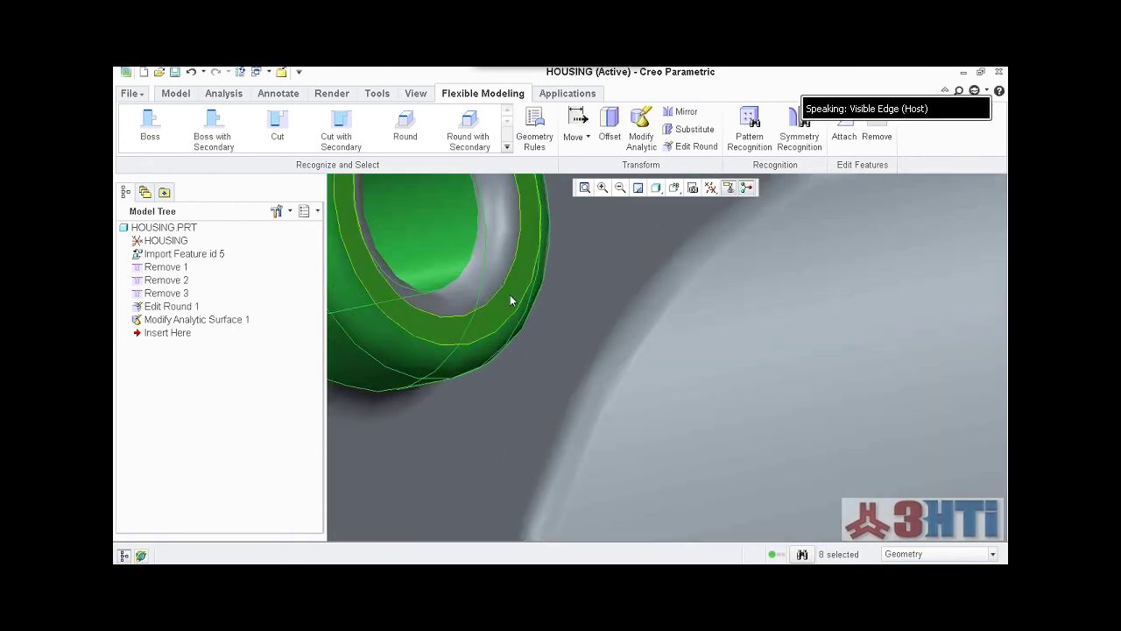
pyautogui.keyDown('ctrl'); pyautogui.click(502, 265); pyautogui.keyUp('ctrl')
pyautogui.scroll(4, 498, 324)
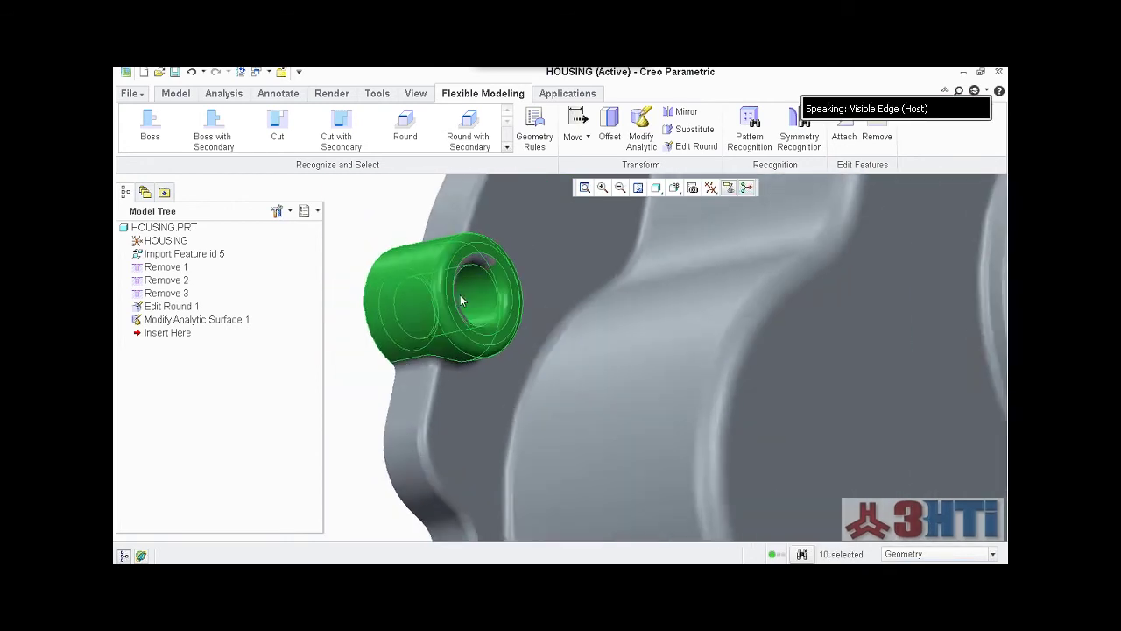
pyautogui.scroll(-4, 490, 298)
pyautogui.keyDown('ctrl'); pyautogui.click(481, 219); pyautogui.keyUp('ctrl')
pyautogui.keyDown('ctrl'); pyautogui.click(555, 313); pyautogui.keyUp('ctrl')
# Step: Add the fillet surface joining the side of the boss to the flange edge to the selection
pyautogui.scroll(4, 560, 310)
pyautogui.moveTo(566, 305)
pyautogui.mouseDown(button='middle')
pyautogui.moveTo(537, 290)
pyautogui.moveTo(546, 306)
pyautogui.mouseUp(button='middle')
pyautogui.scroll(4, 545, 305)
pyautogui.moveTo(465, 382); pyautogui.dragTo(700, 421, button='middle')
pyautogui.scroll(-8, 700, 420)
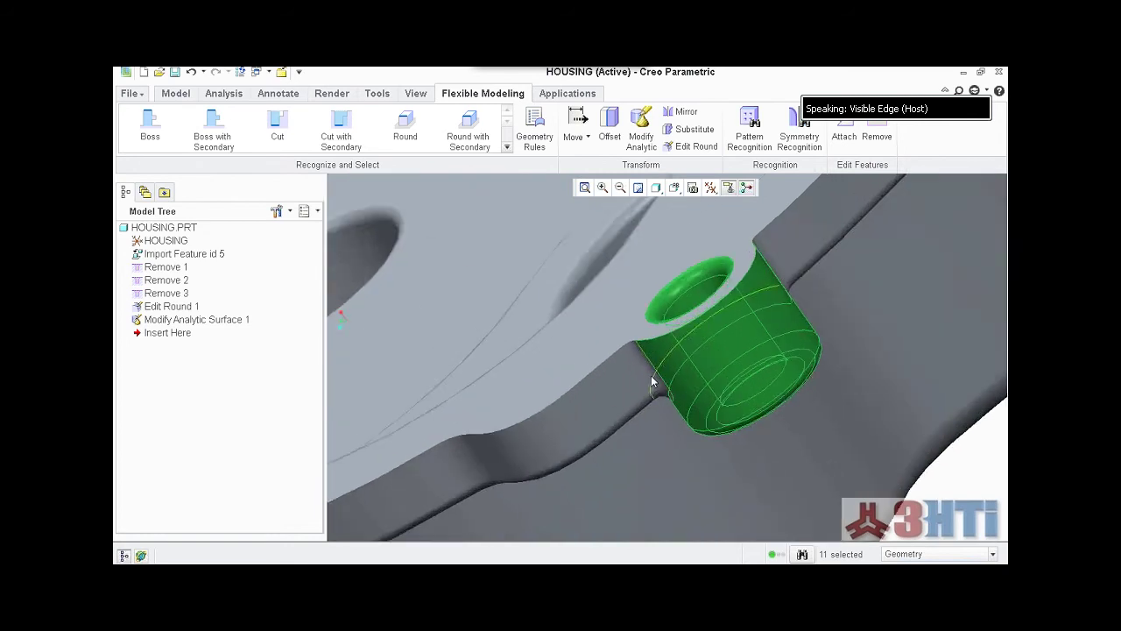
pyautogui.keyDown('ctrl'); pyautogui.click(619, 326); pyautogui.keyUp('ctrl')
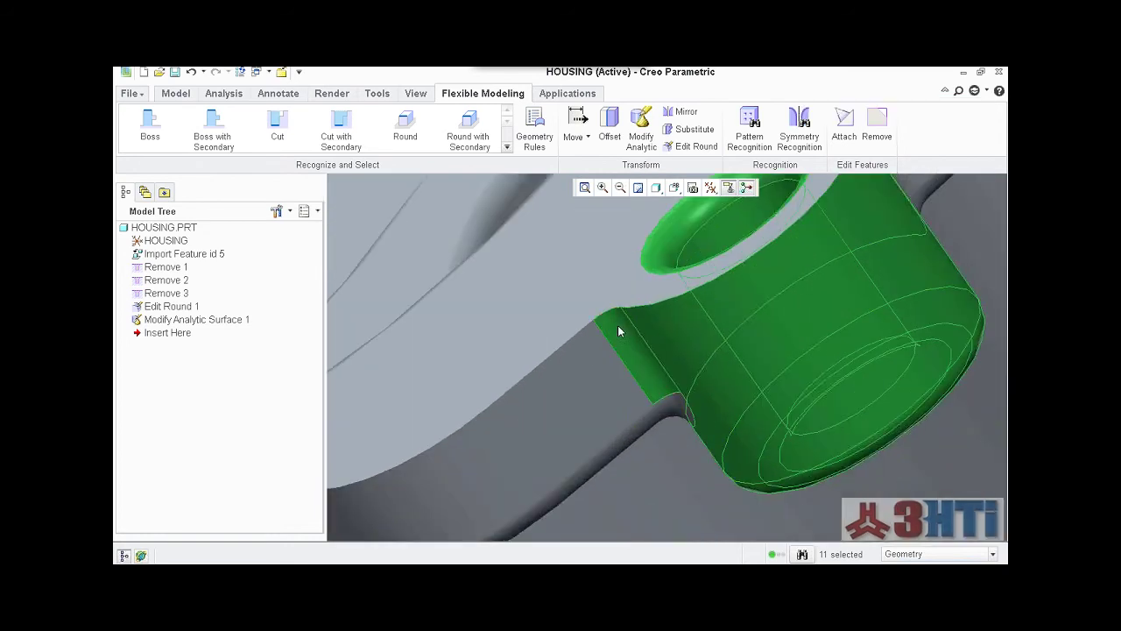
# Step: Add the small corner blends and the underside fillet on one side of the boss's base to the selection
pyautogui.keyDown('ctrl'); pyautogui.click(675, 411); pyautogui.keyUp('ctrl')
pyautogui.scroll(10, 671, 412)
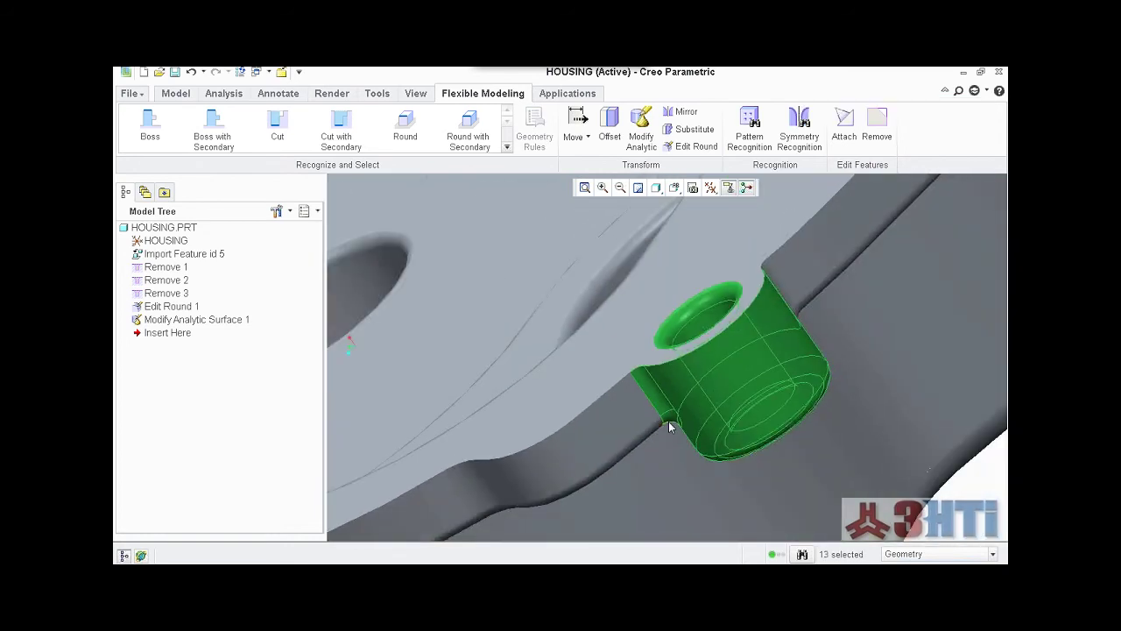
pyautogui.scroll(-3, 649, 373)
pyautogui.scroll(7, 648, 374)
pyautogui.moveTo(647, 355); pyautogui.dragTo(641, 240, button='middle')
pyautogui.scroll(-7, 641, 239)
pyautogui.scroll(-4, 620, 278)
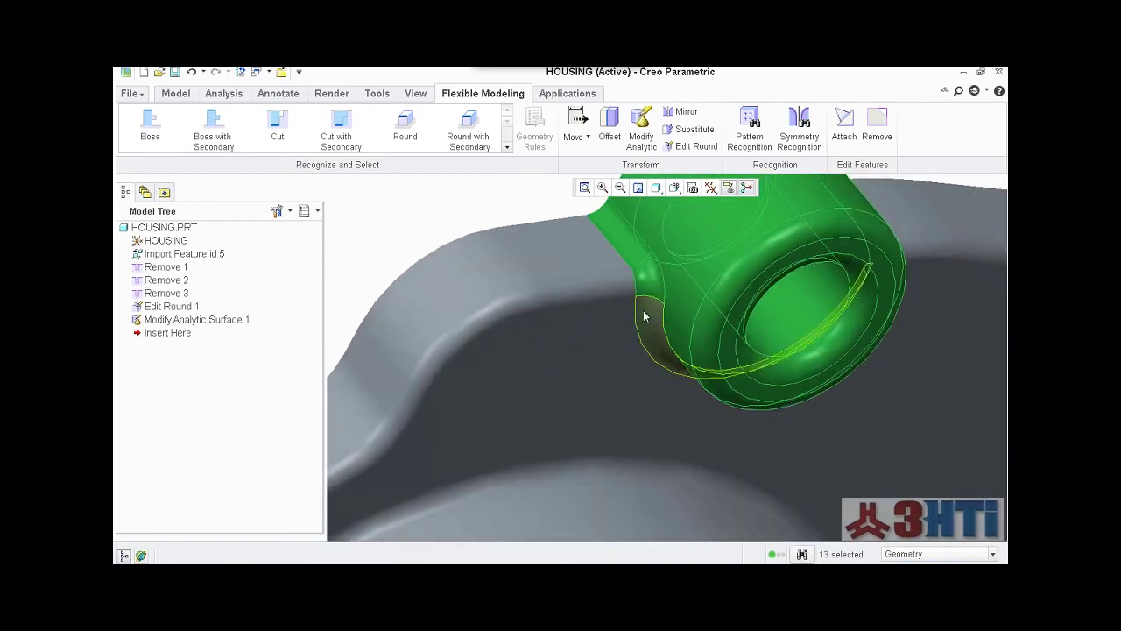
pyautogui.keyDown('ctrl'); pyautogui.click(644, 372); pyautogui.keyUp('ctrl')
# Step: Add the remaining blend surfaces on the opposite side of the boss, where it meets the flange edge, to the selection
pyautogui.scroll(8, 645, 373)
pyautogui.moveTo(648, 370); pyautogui.dragTo(547, 407, button='middle')
pyautogui.scroll(-4, 502, 405)
pyautogui.scroll(-4, 561, 407)
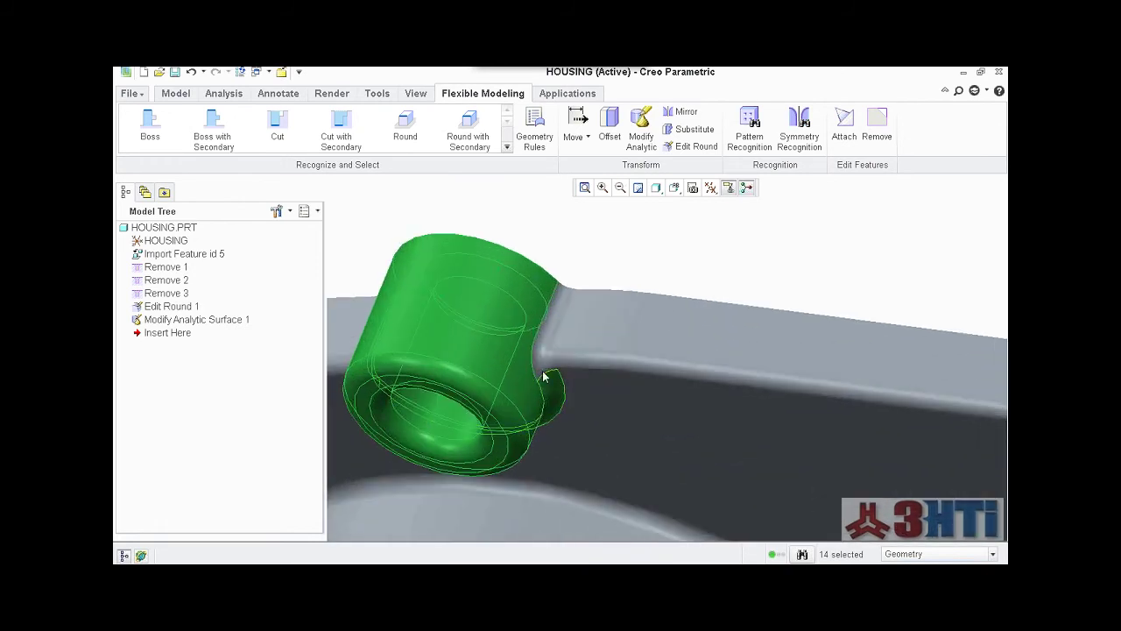
pyautogui.scroll(10, 561, 322)
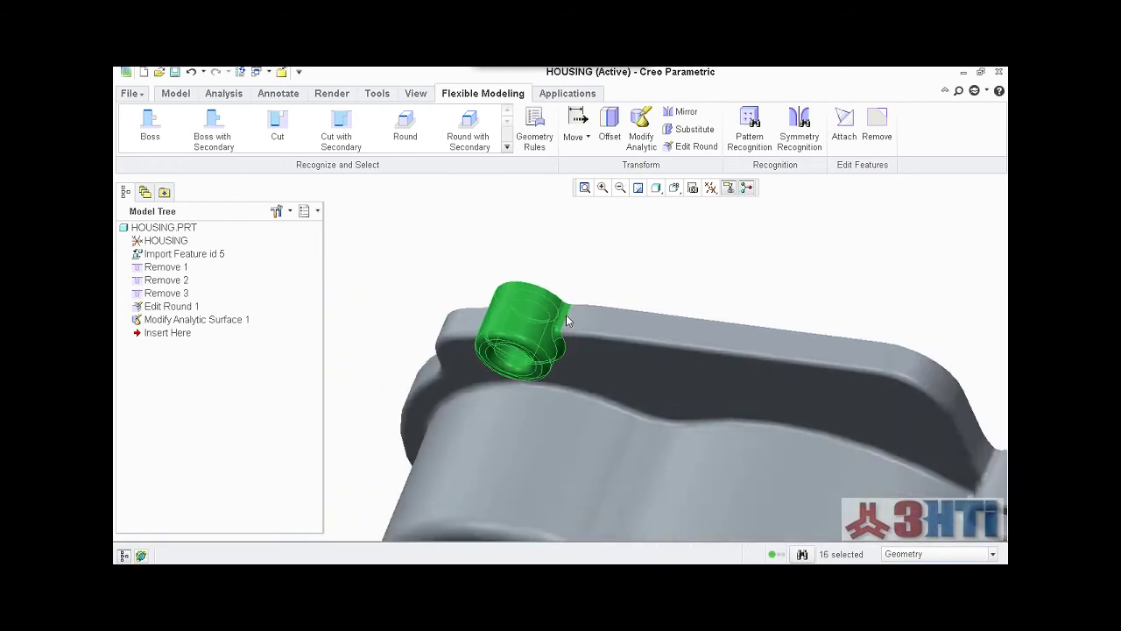
# Step: Remove the selected mounting boss surfaces from the housing
pyautogui.moveTo(558, 345); pyautogui.dragTo(506, 429, button='middle')
pyautogui.scroll(-8, 507, 420)
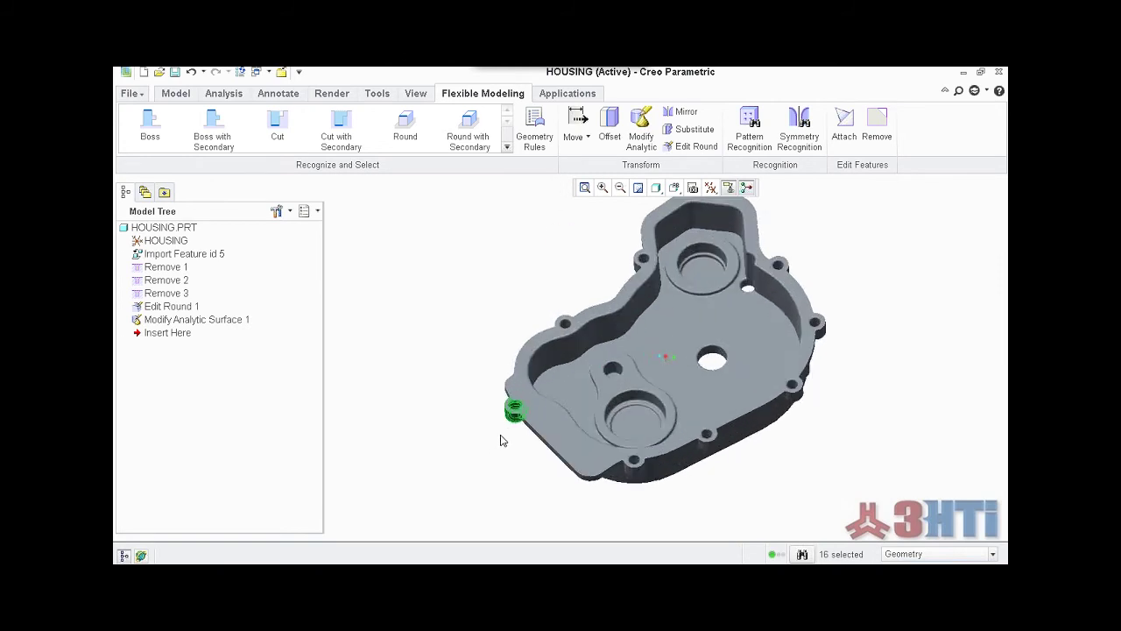
pyautogui.click(876, 127)
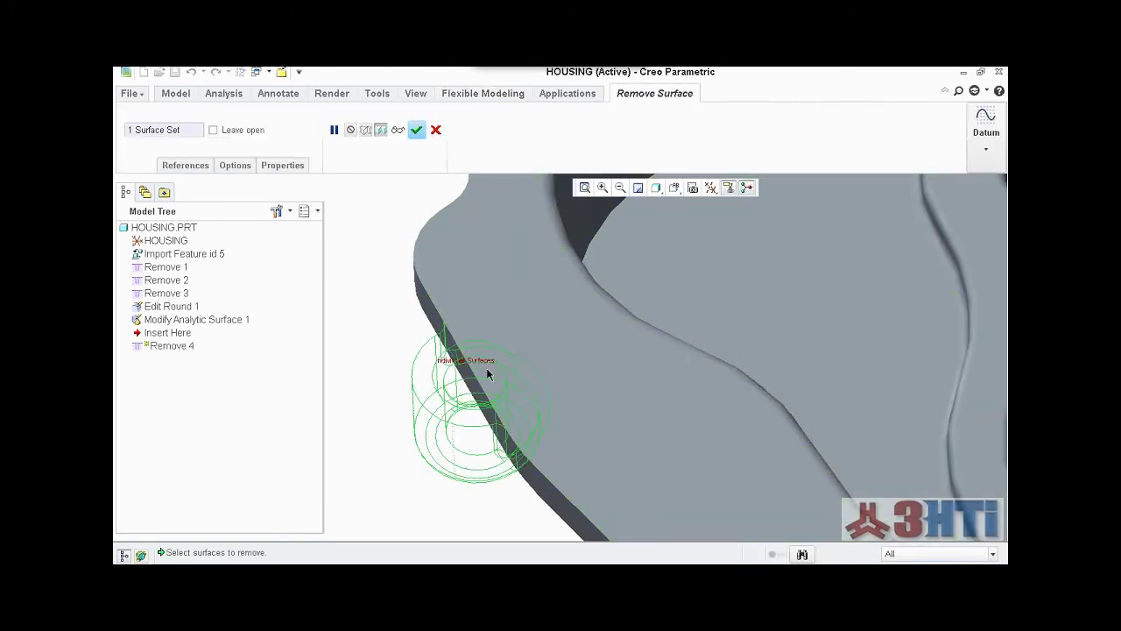
pyautogui.scroll(2, 488, 375)
pyautogui.click(417, 130)
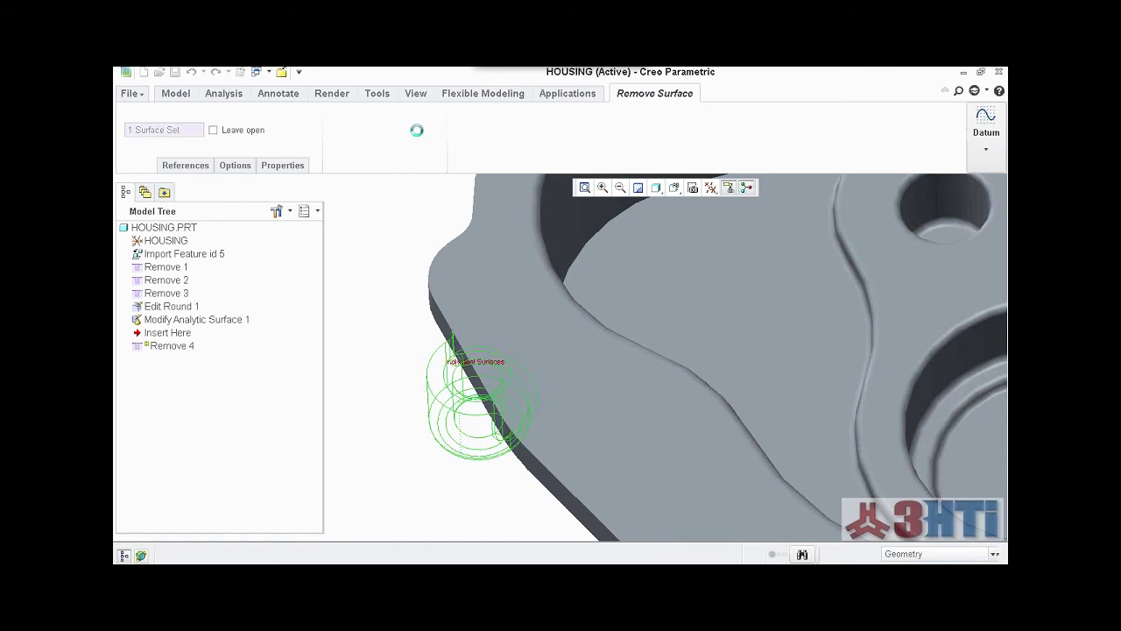
pyautogui.scroll(6, 398, 368)
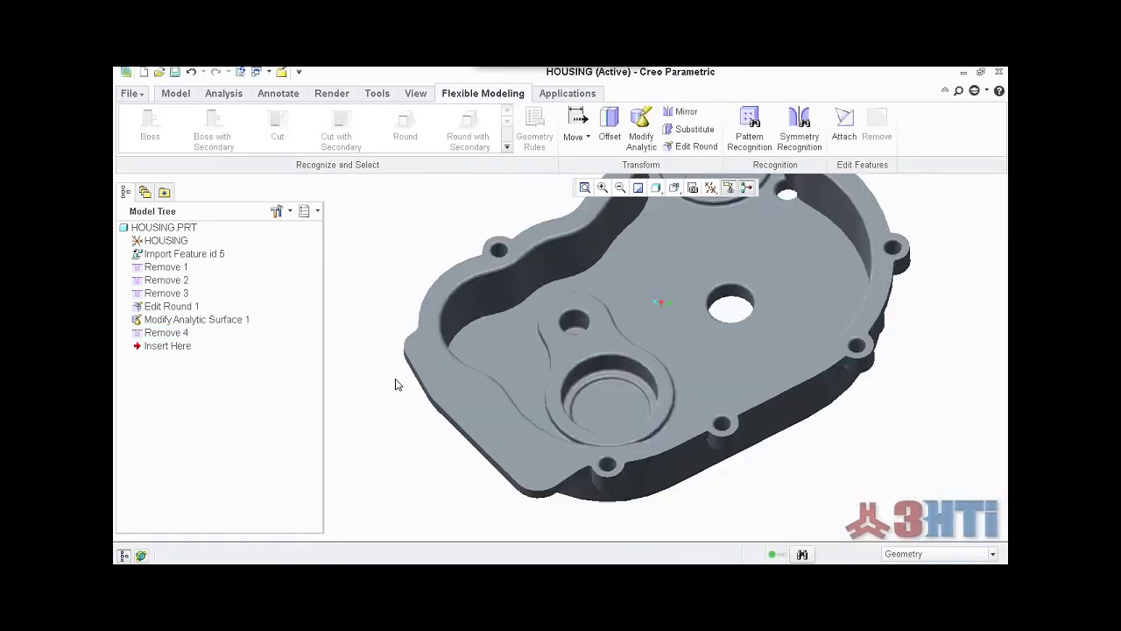
# Step: Select the through hole's bore and the surrounding circular recess on the housing's outer face using Cut shape recognition
pyautogui.moveTo(373, 415); pyautogui.dragTo(500, 485, button='middle')
pyautogui.scroll(-3, 442, 321)
pyautogui.scroll(-2, 497, 394)
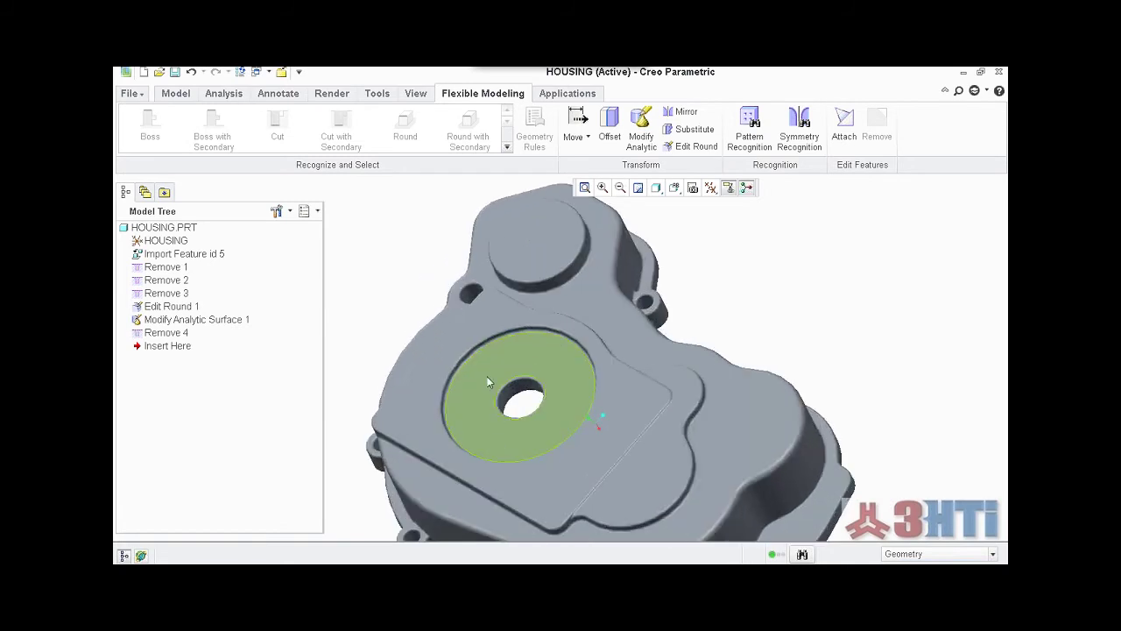
pyautogui.scroll(3, 517, 402)
pyautogui.moveTo(569, 366); pyautogui.dragTo(547, 378, button='middle')
pyautogui.scroll(-6, 549, 381)
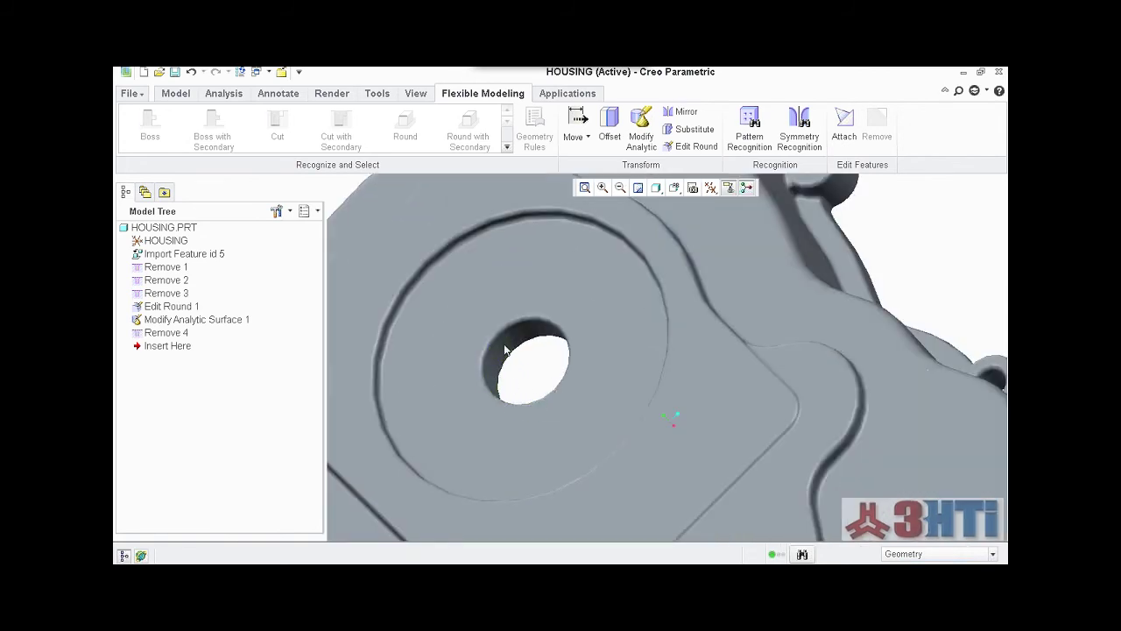
pyautogui.click(504, 350)
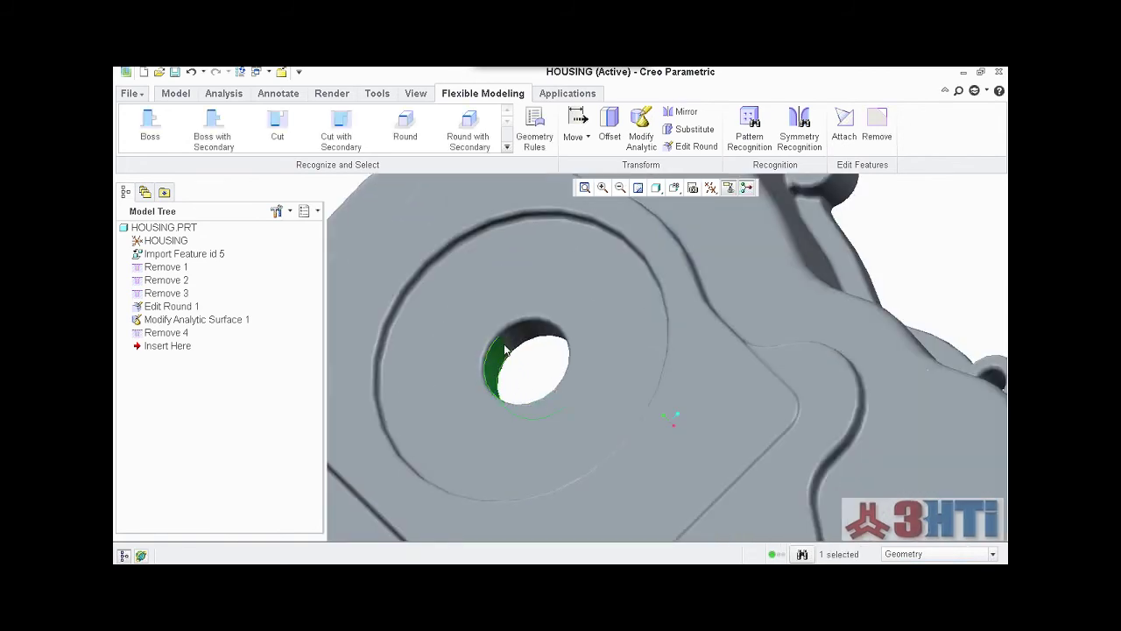
pyautogui.click(279, 131)
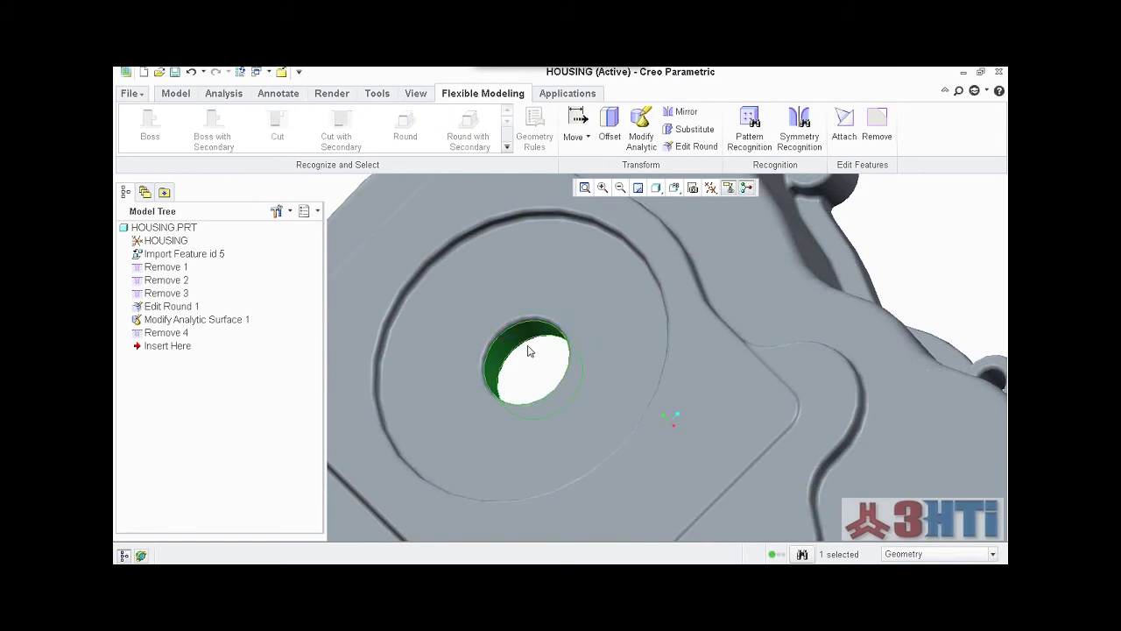
pyautogui.keyDown('ctrl'); pyautogui.click(505, 271); pyautogui.keyUp('ctrl')
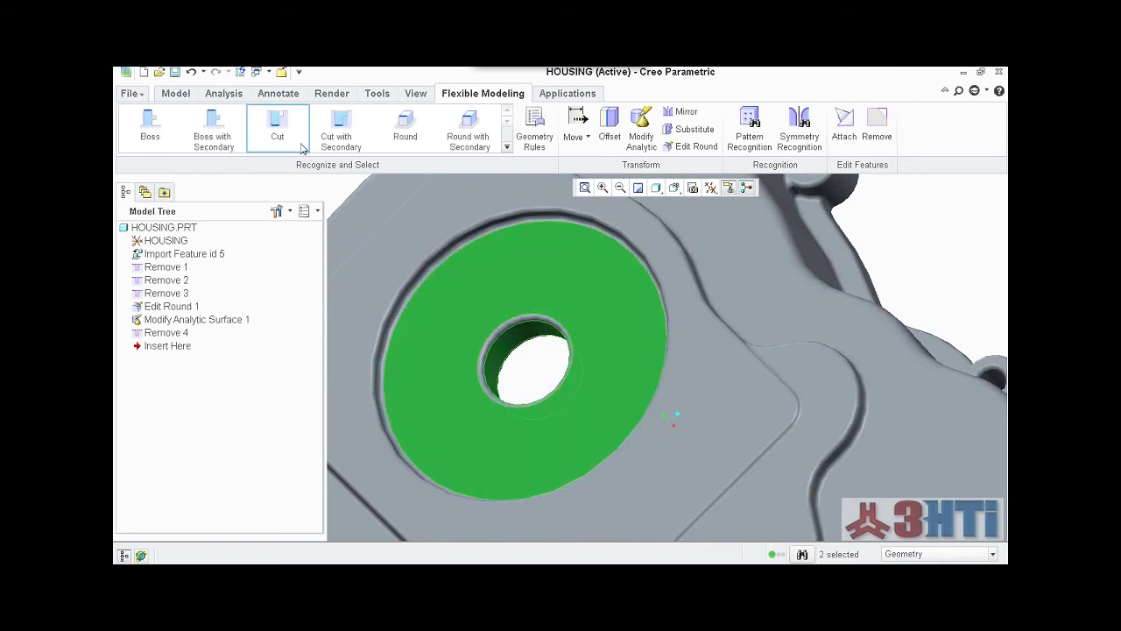
pyautogui.scroll(-3, 525, 385)
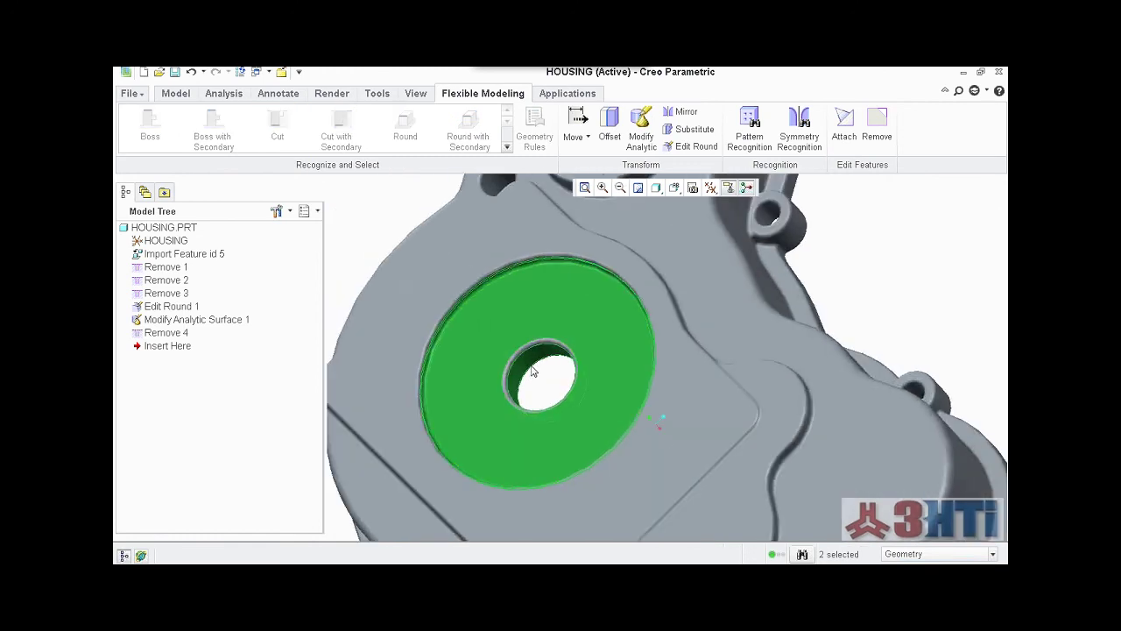
# Step: Add the round around the through hole's opening to the selection
pyautogui.scroll(4, 528, 393)
pyautogui.scroll(3, 473, 375)
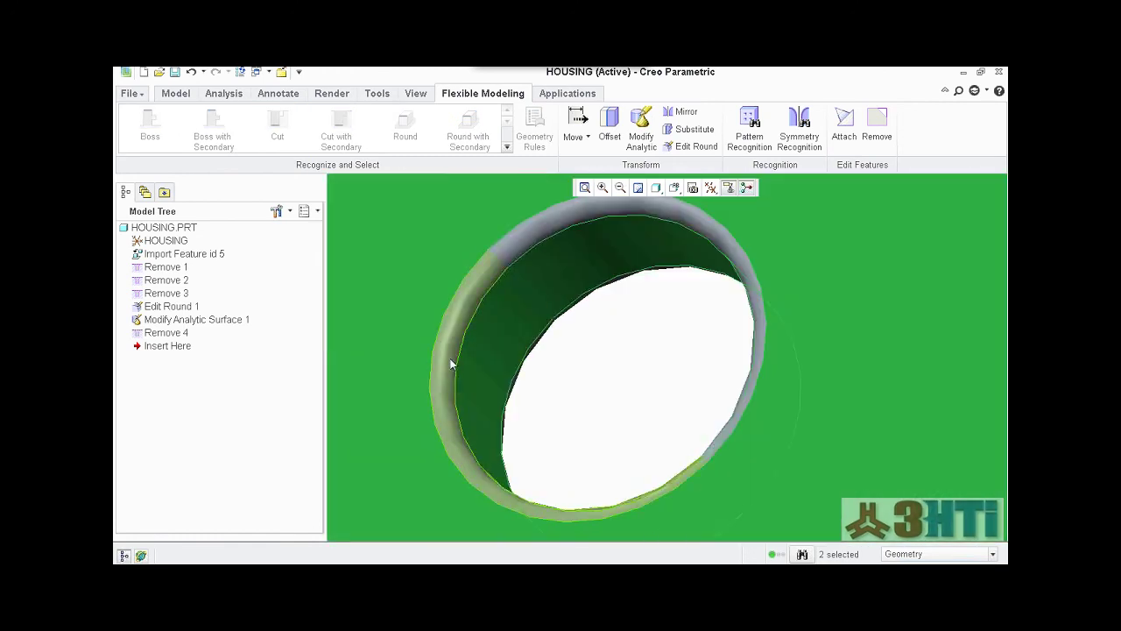
pyautogui.keyDown('ctrl'); pyautogui.click(451, 361); pyautogui.keyUp('ctrl')
pyautogui.scroll(-4, 673, 355)
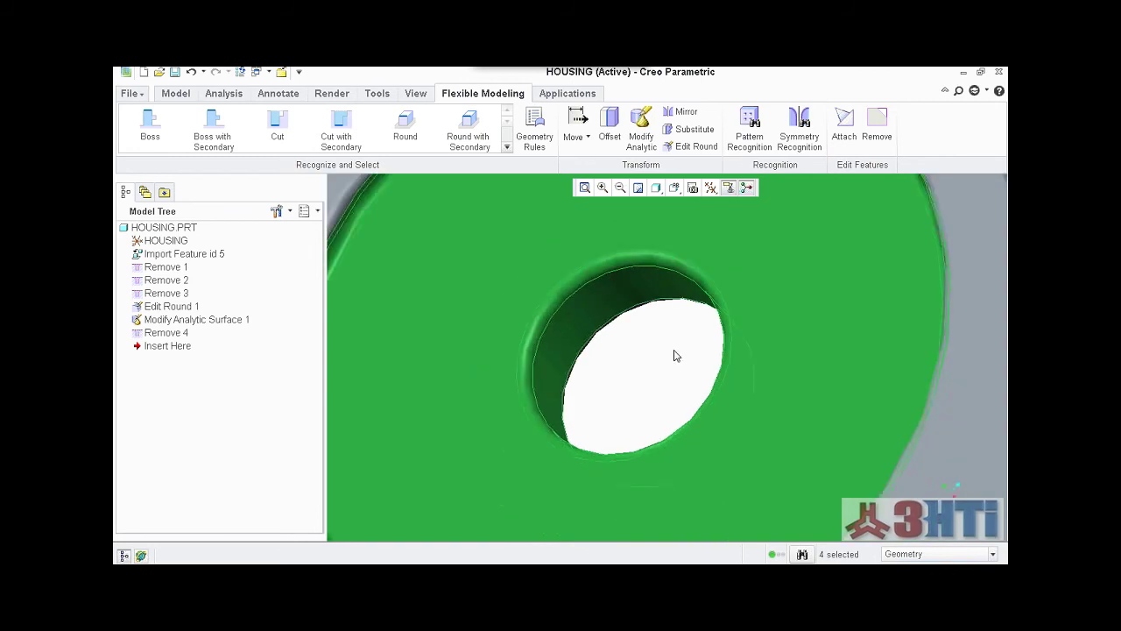
# Step: Add both halves of the round along the circular recess's outer rim to the selection
pyautogui.scroll(5, 493, 345)
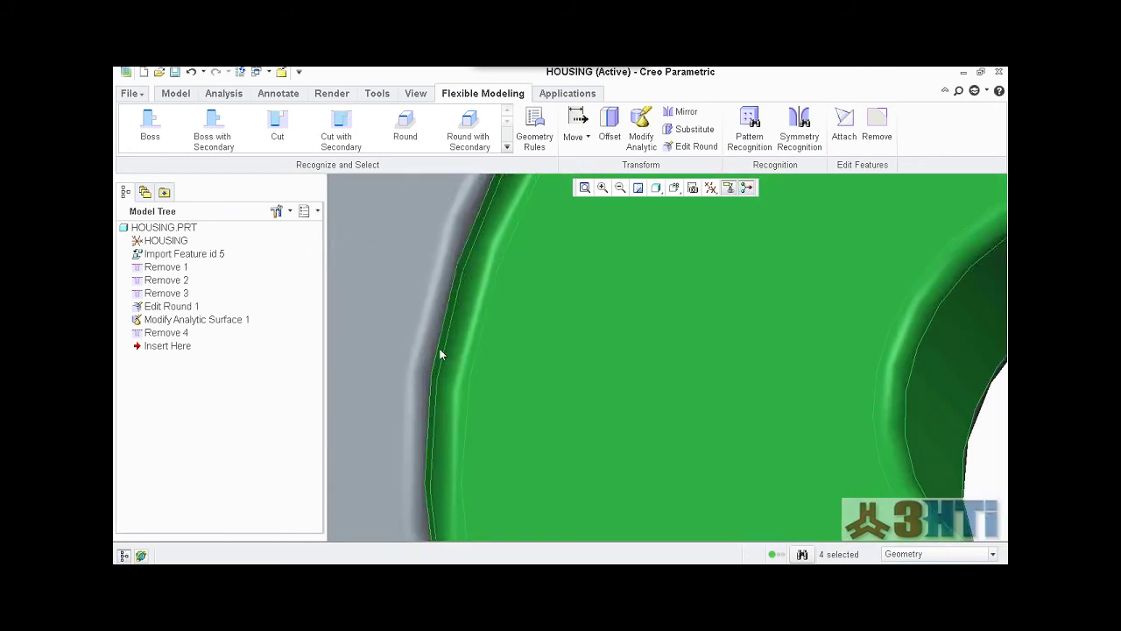
pyautogui.keyDown('ctrl'); pyautogui.click(409, 350); pyautogui.keyUp('ctrl')
pyautogui.scroll(-5, 413, 423)
pyautogui.scroll(5, 469, 336)
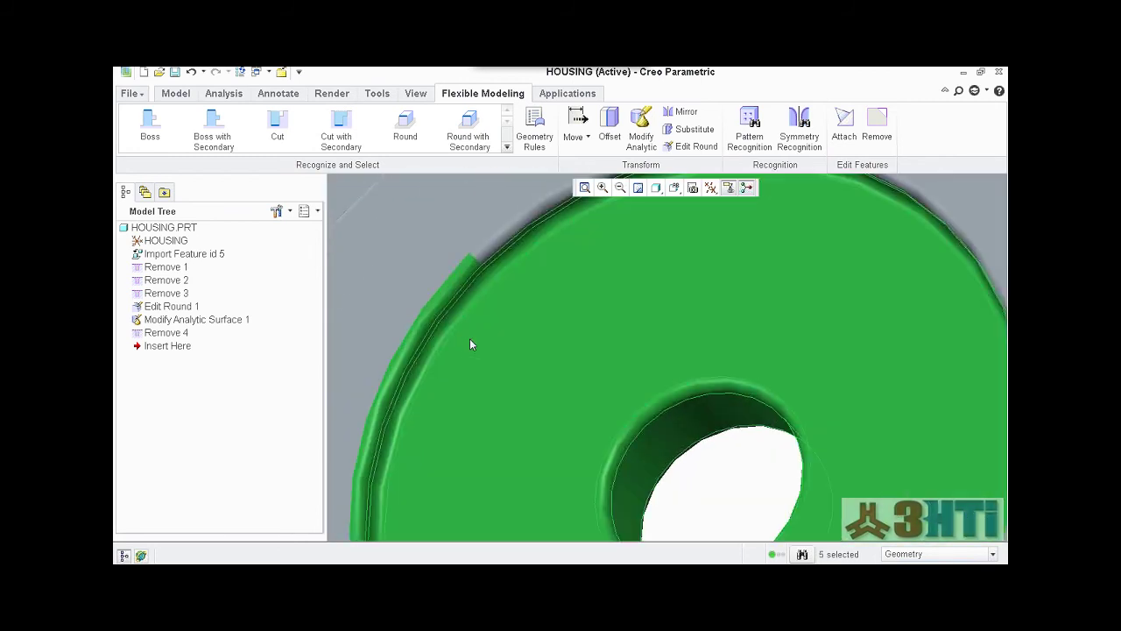
pyautogui.scroll(3, 491, 239)
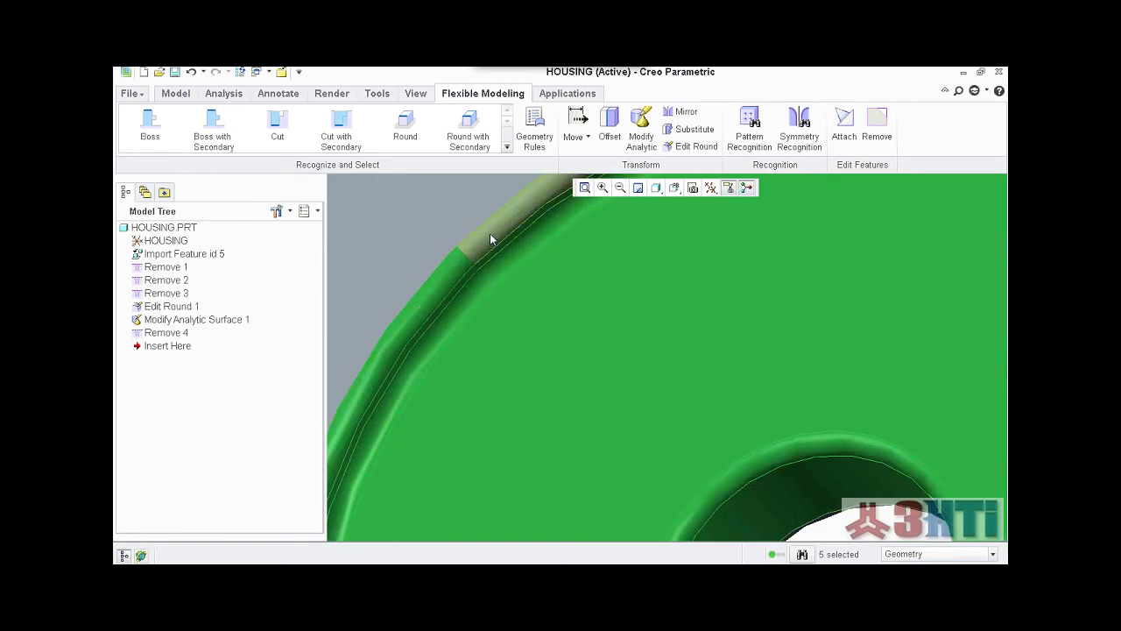
pyautogui.keyDown('ctrl'); pyautogui.click(491, 239); pyautogui.keyUp('ctrl')
pyautogui.keyDown('ctrl'); pyautogui.click(488, 233); pyautogui.keyUp('ctrl')
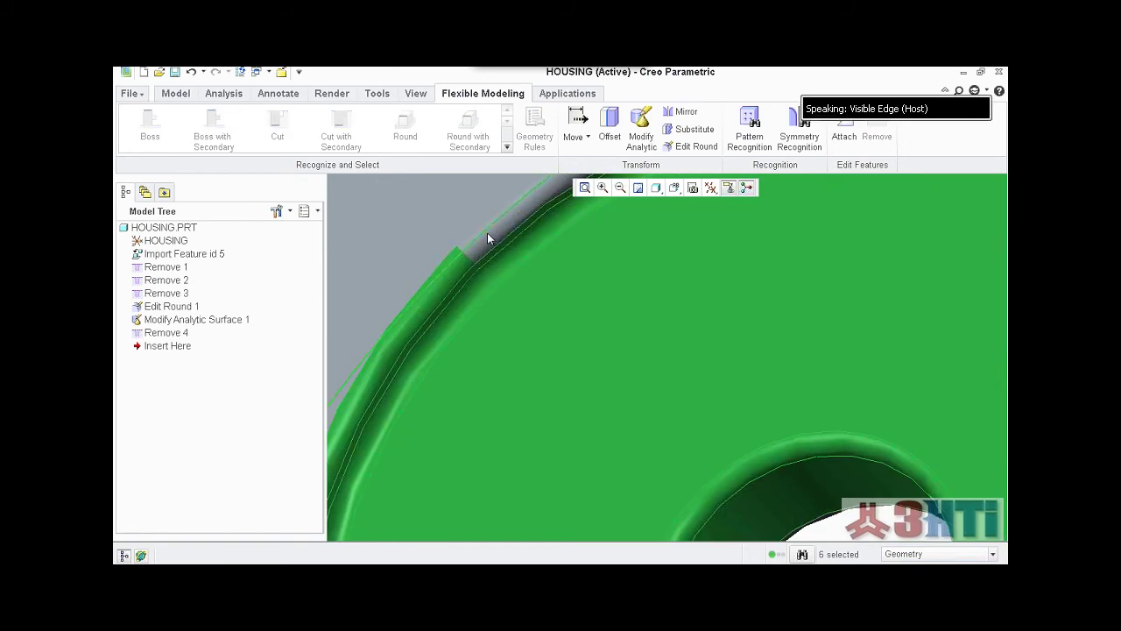
pyautogui.scroll(3, 486, 238)
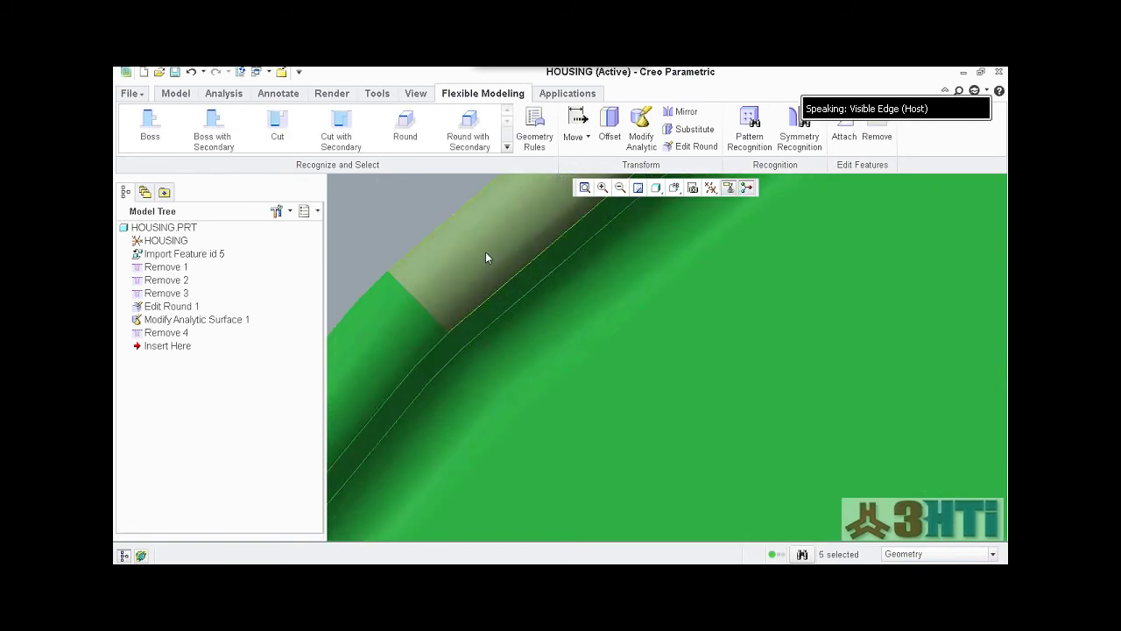
pyautogui.keyDown('ctrl'); pyautogui.click(486, 257); pyautogui.keyUp('ctrl')
# Step: Add the two remaining round surfaces of the recess and hole to the selection
pyautogui.scroll(-8, 542, 270)
pyautogui.moveTo(543, 292); pyautogui.dragTo(635, 318, button='middle')
pyautogui.scroll(5, 637, 318)
pyautogui.scroll(4, 625, 308)
pyautogui.keyDown('ctrl'); pyautogui.click(642, 309); pyautogui.keyUp('ctrl')
pyautogui.keyDown('ctrl'); pyautogui.click(554, 222); pyautogui.keyUp('ctrl')
# Step: Remove the selected circular recess and through hole with their rounds from the housing
pyautogui.scroll(-8, 567, 270)
pyautogui.moveTo(604, 360); pyautogui.dragTo(733, 357, button='middle')
pyautogui.click(874, 124)
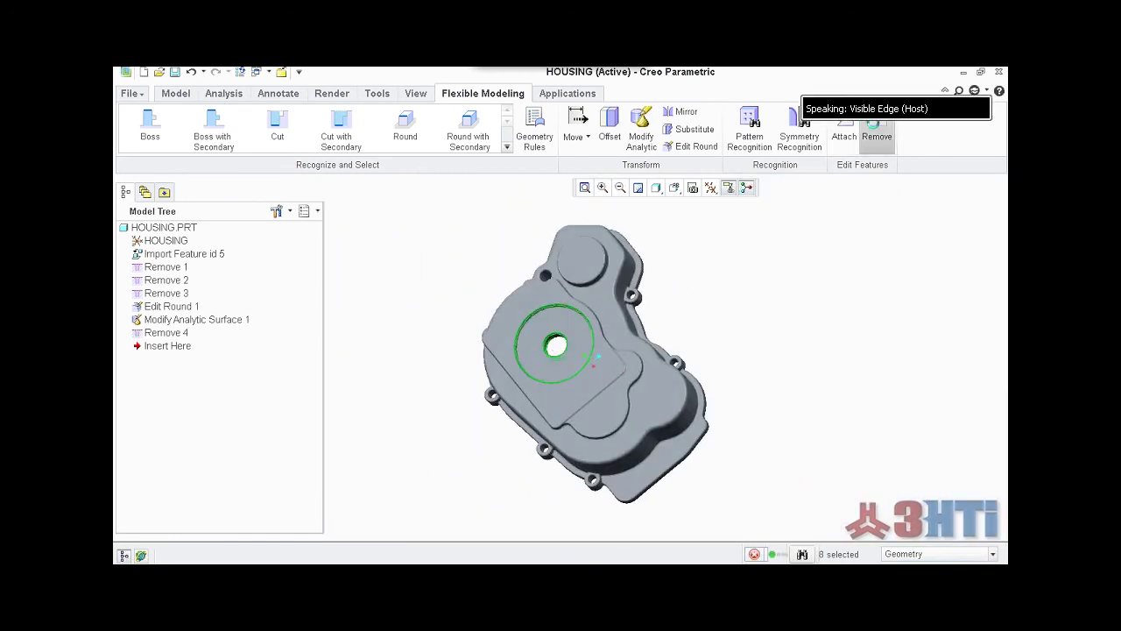
pyautogui.click(416, 130)
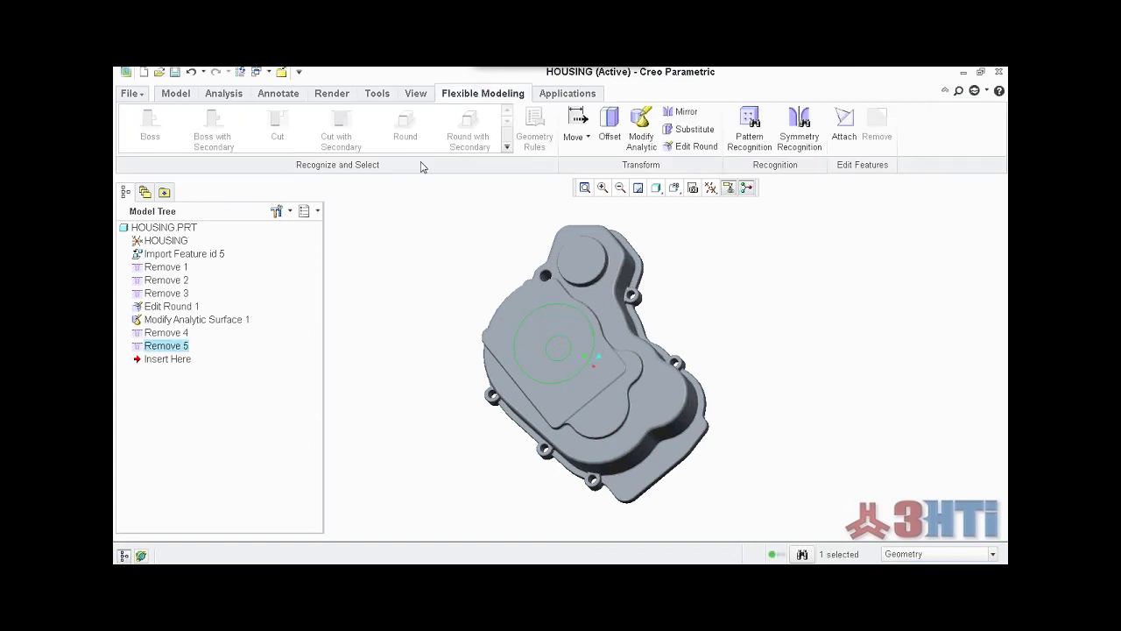
# Step: Examine the inside of the housing and highlight the Remove 4 feature to see where the boss was removed
pyautogui.moveTo(456, 357); pyautogui.dragTo(583, 497, button='middle')
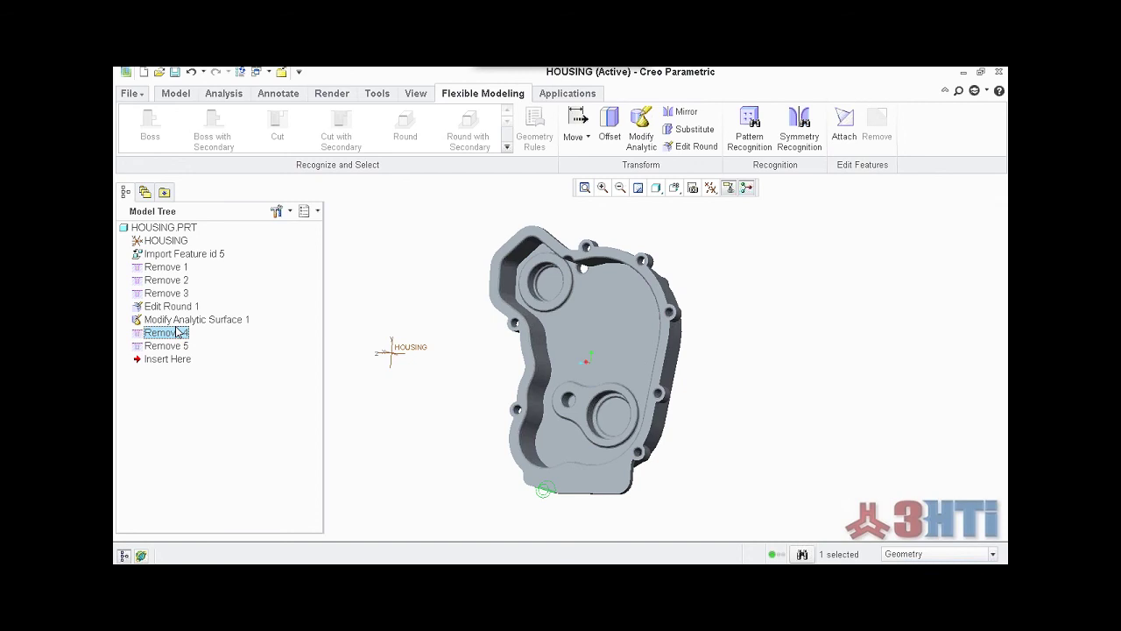
pyautogui.moveTo(545, 390); pyautogui.dragTo(451, 459, button='middle')
pyautogui.scroll(-3, 464, 446)
pyautogui.scroll(3, 464, 447)
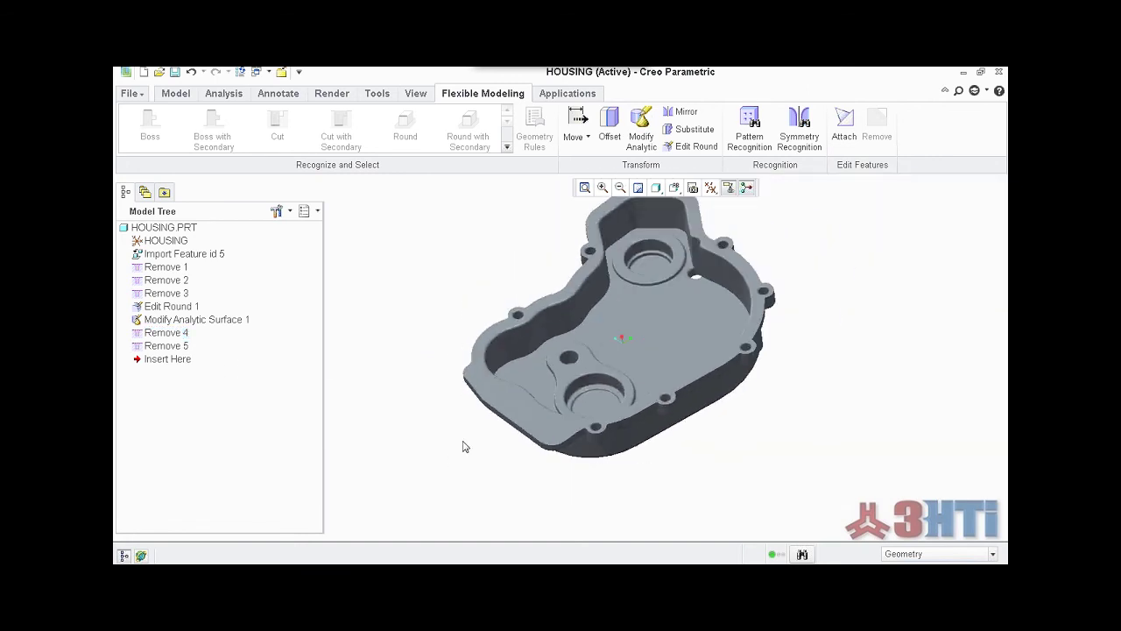
# Step: Move the flat face of the four-sided raised pad outward from the housing using the 3D dragger
pyautogui.moveTo(464, 447); pyautogui.dragTo(536, 271, button='middle')
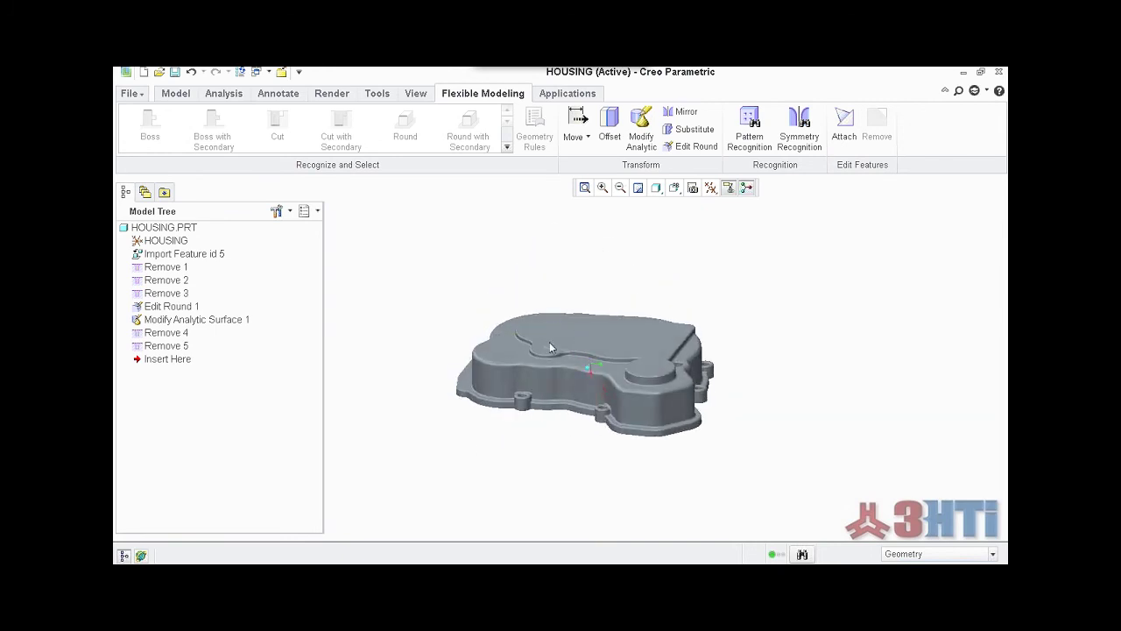
pyautogui.scroll(-5, 560, 501)
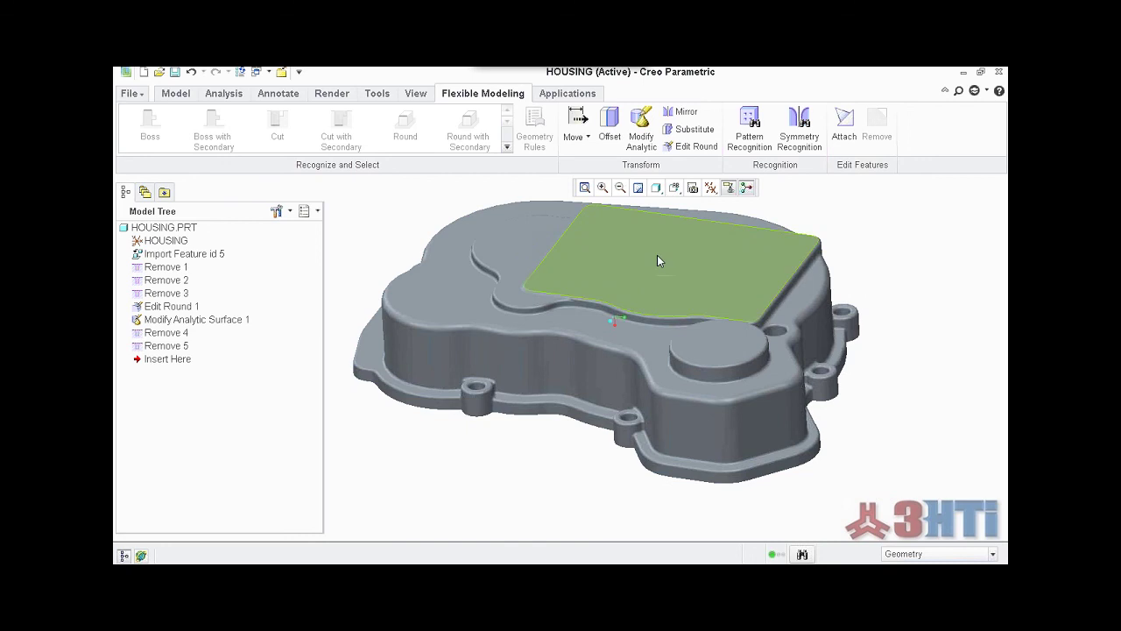
pyautogui.click(659, 260)
pyautogui.scroll(4, 626, 389)
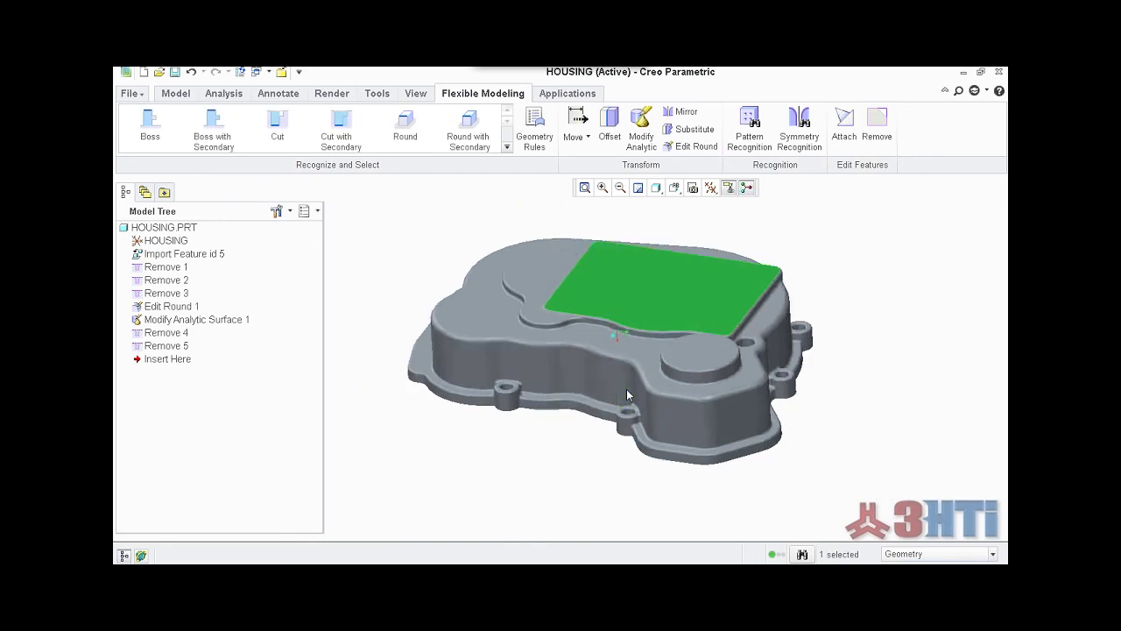
pyautogui.click(578, 140)
pyautogui.click(613, 167)
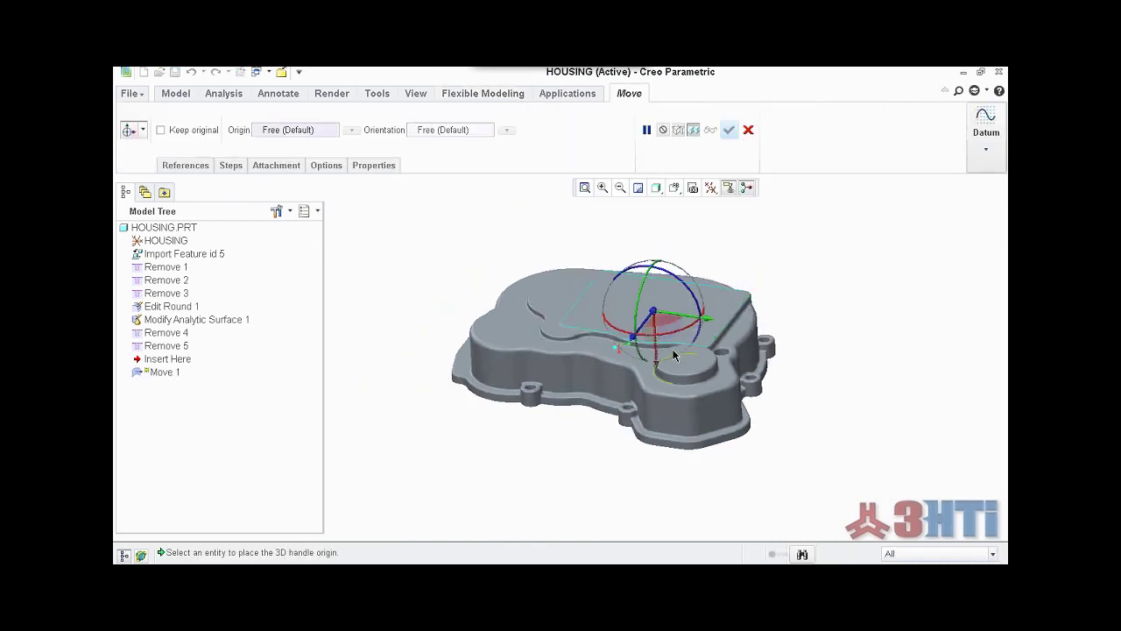
pyautogui.moveTo(654, 310); pyautogui.dragTo(652, 296)
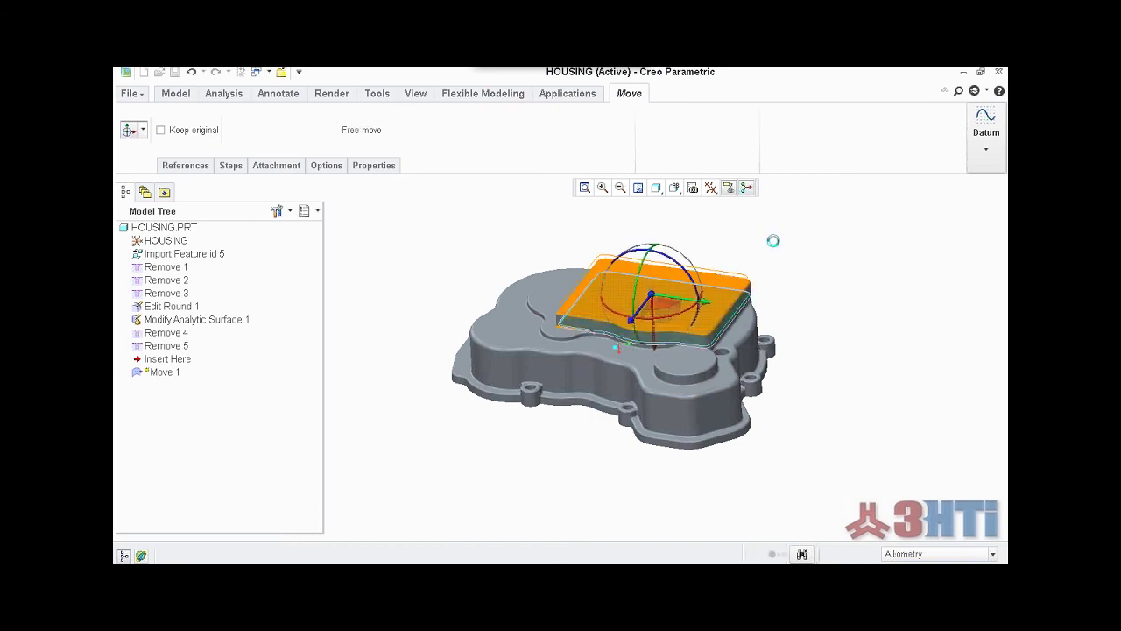
pyautogui.moveTo(801, 334); pyautogui.dragTo(799, 473, button='middle')
pyautogui.scroll(-2, 718, 473)
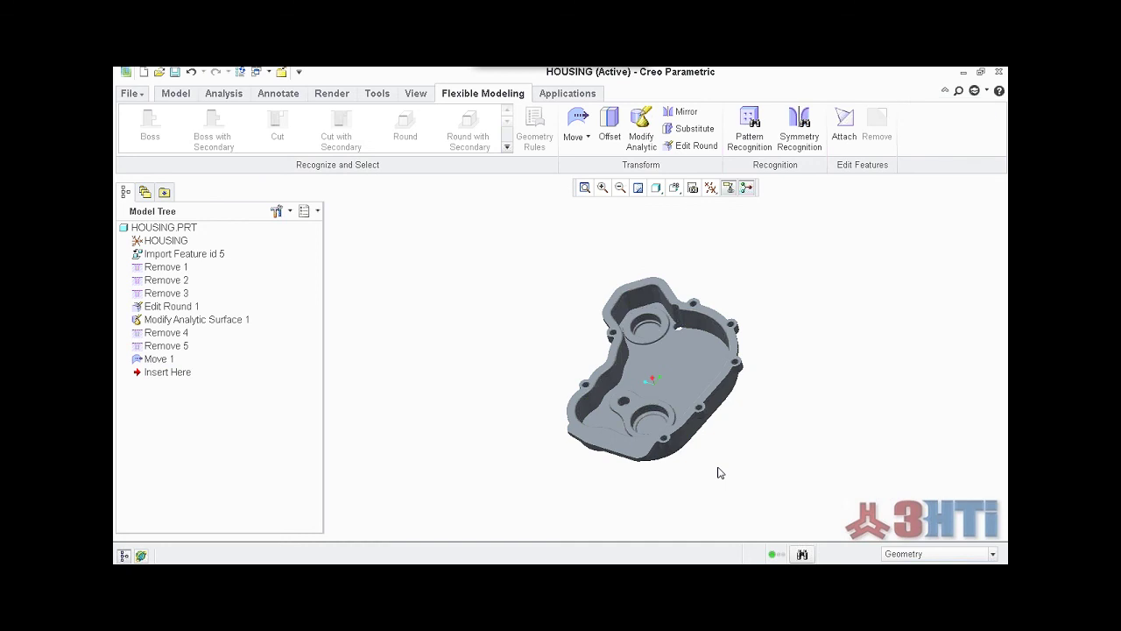